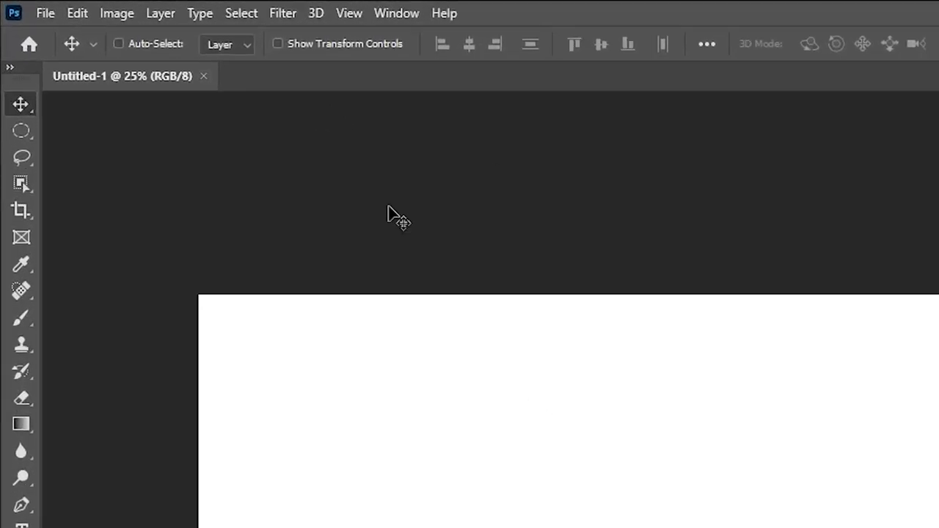
Create a new document 1200 pixels wide and 900 pixels high and fit it in the view.
left_click(23, 6)
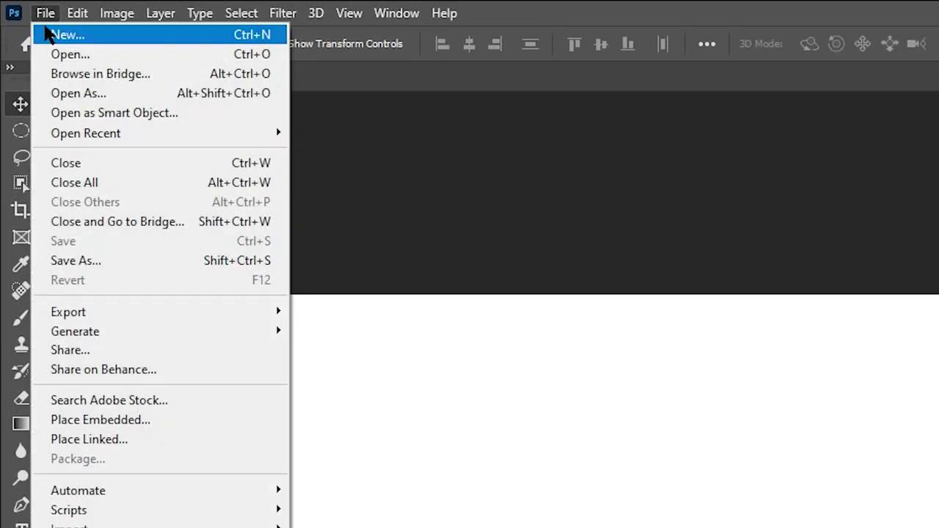
left_click(47, 34)
left_click(667, 143)
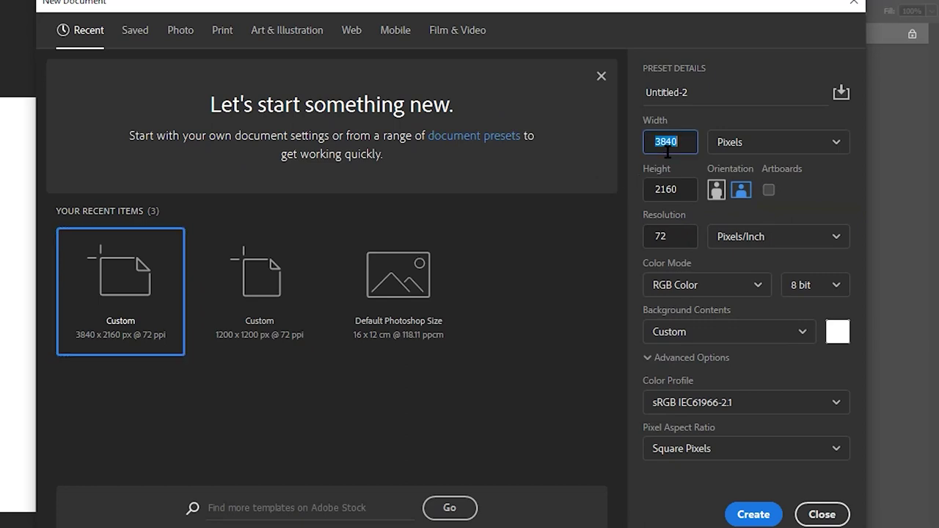
type("1200")
key("Tab")
key("Tab")
type("900")
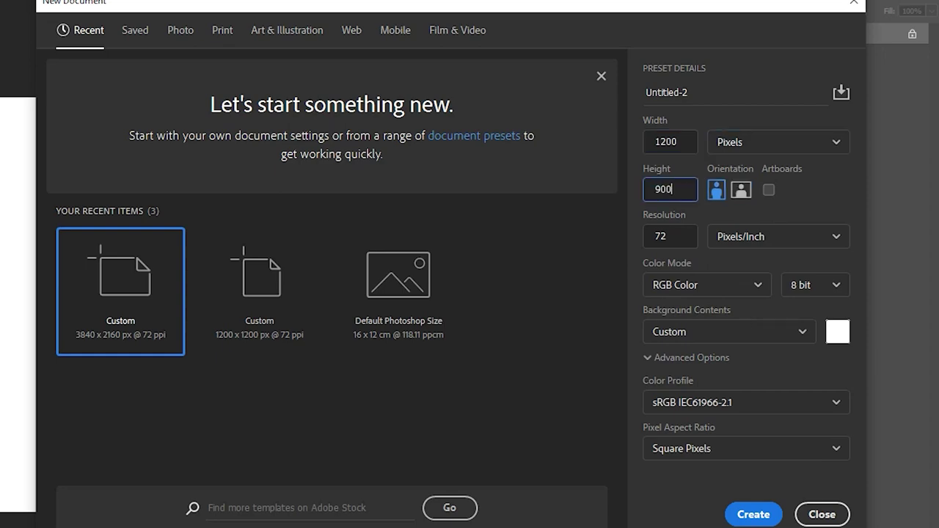
key("Return")
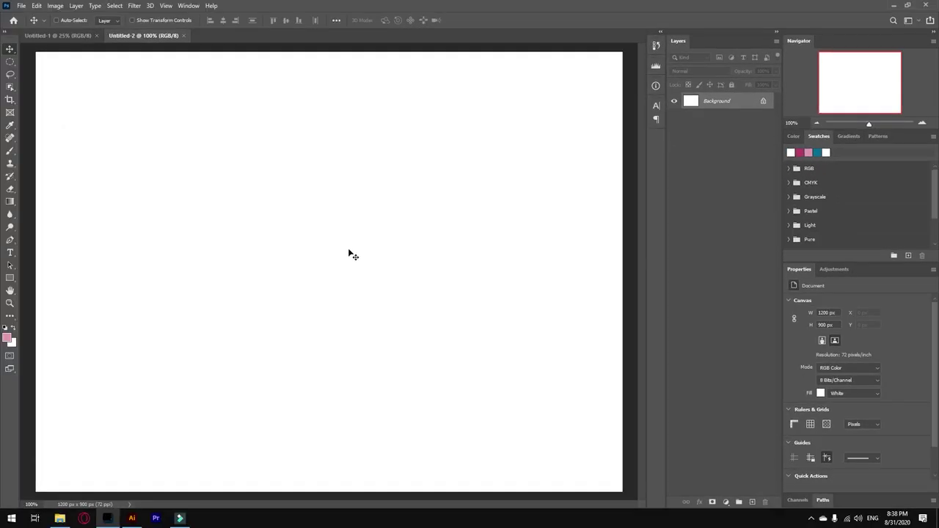
key("ctrl+0")
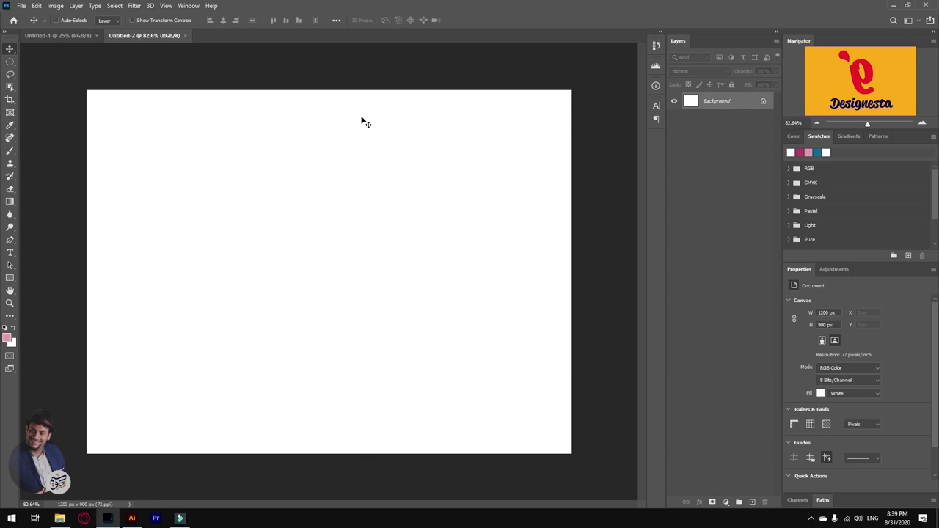
Place the wallpapersden.com_uncharted-4k_3840x2160 image from the desktop's New folder as a linked object, scaled to about 1602 × 901 px to fill the canvas.
left_click(21, 6)
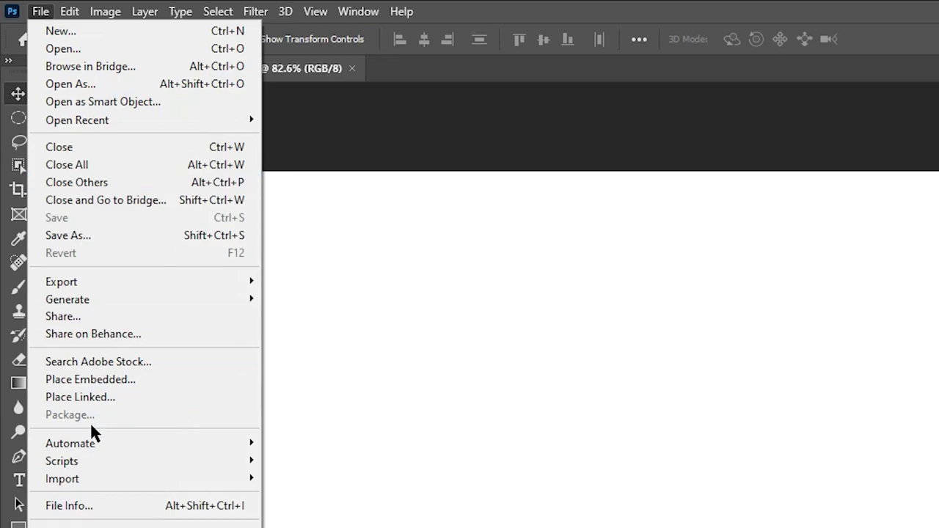
left_click(82, 397)
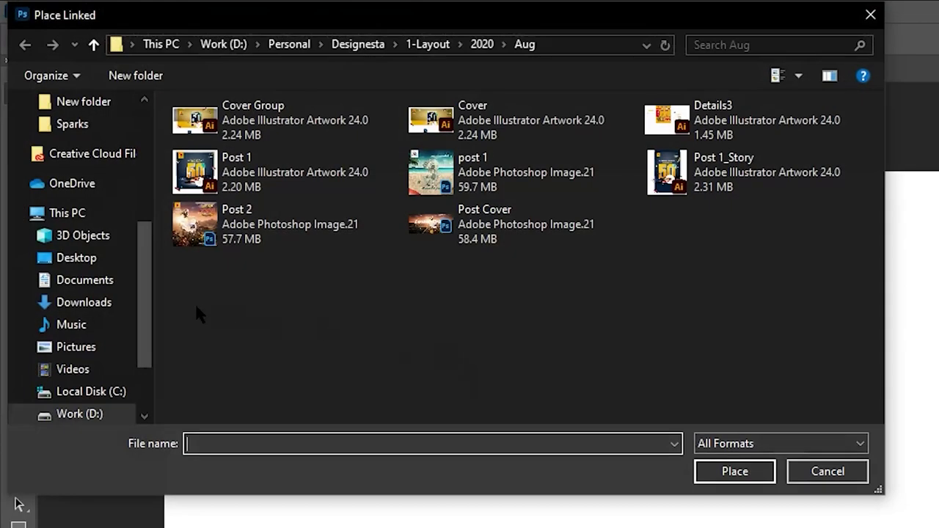
left_click(73, 258)
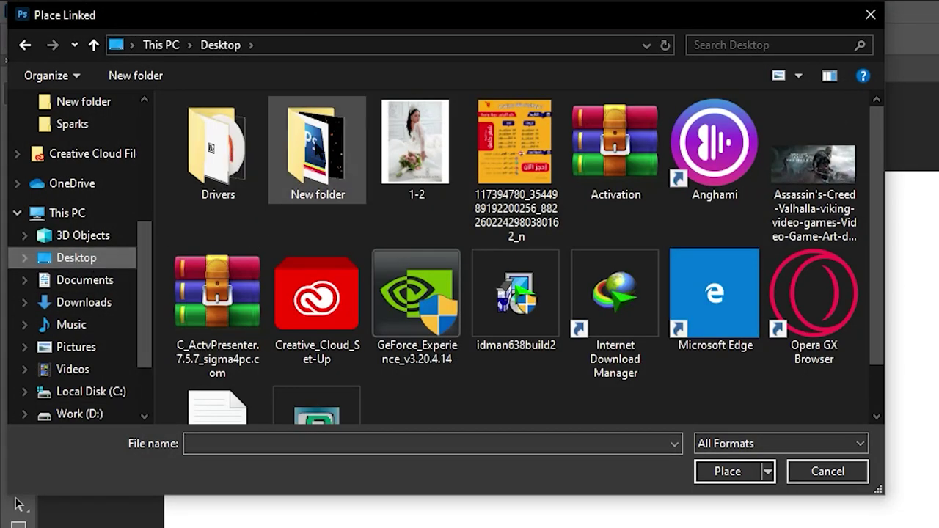
double_click(314, 139)
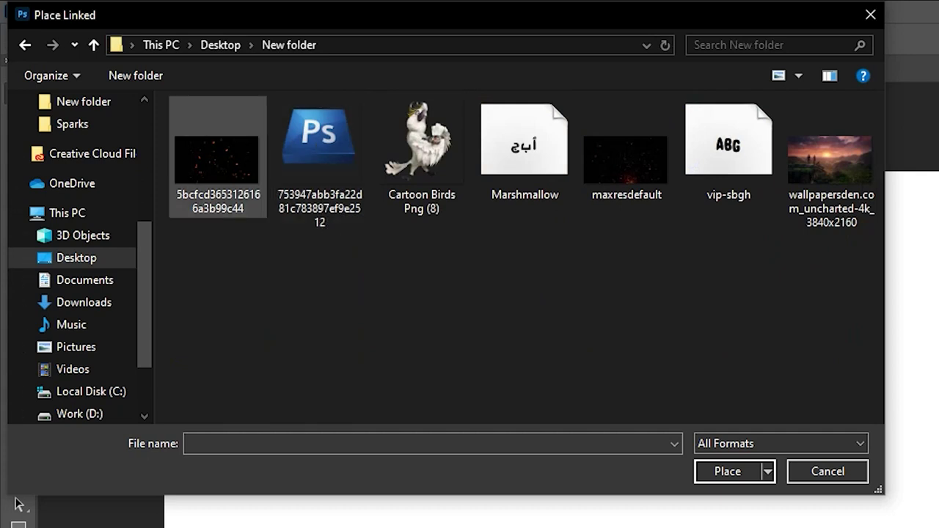
left_click(827, 173)
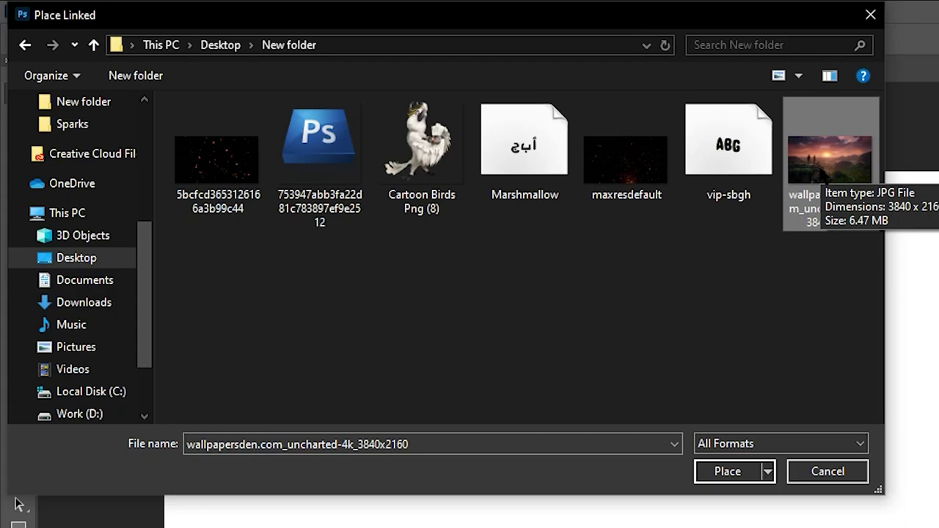
double_click(822, 174)
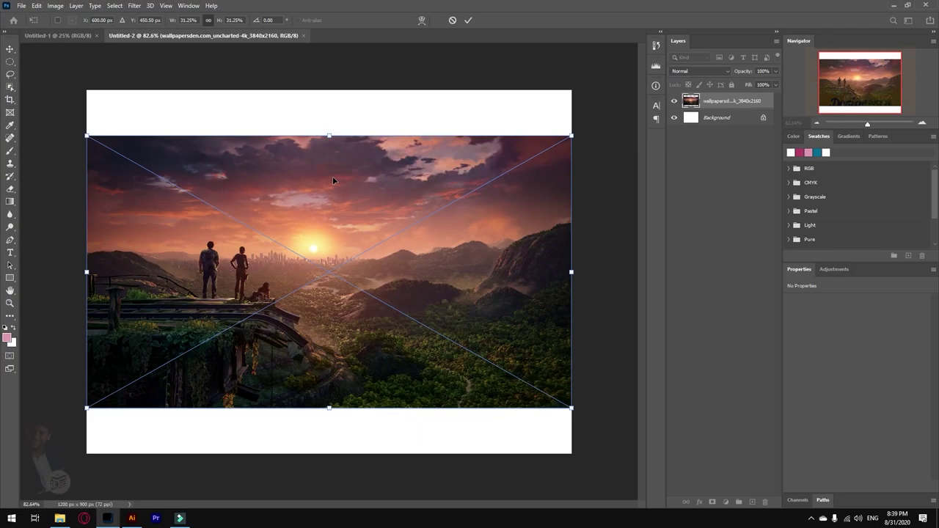
left_click_drag(328, 136, 334, 91)
key("Return")
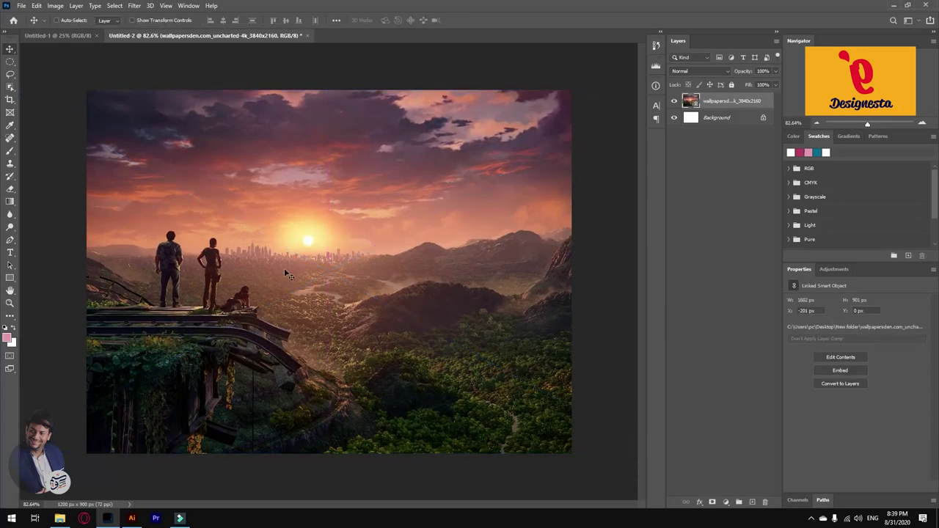
Try shifting the wallpaper image sideways on the canvas.
left_click_drag(451, 289, 424, 290)
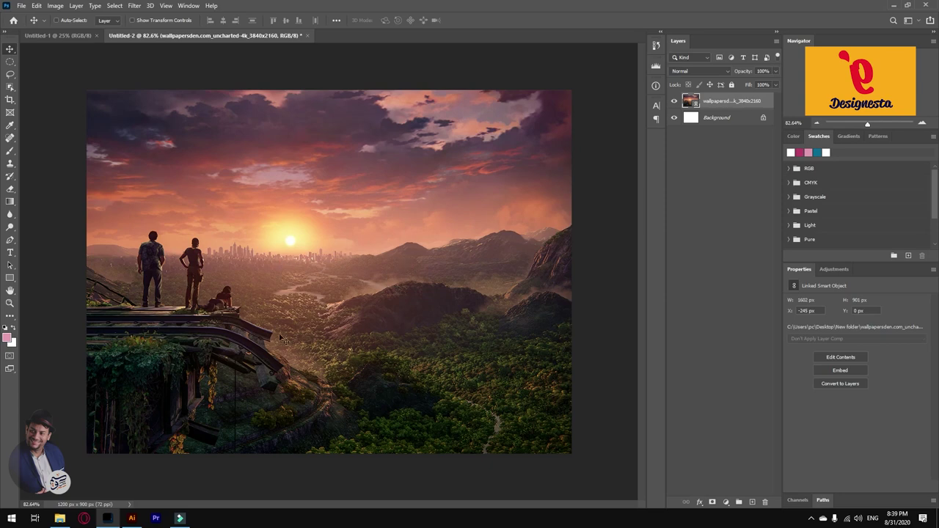
mouse_move(507, 284)
left_mouse_down()
mouse_move(475, 285)
mouse_move(510, 285)
left_mouse_up()
left_click_drag(380, 285, 411, 260)
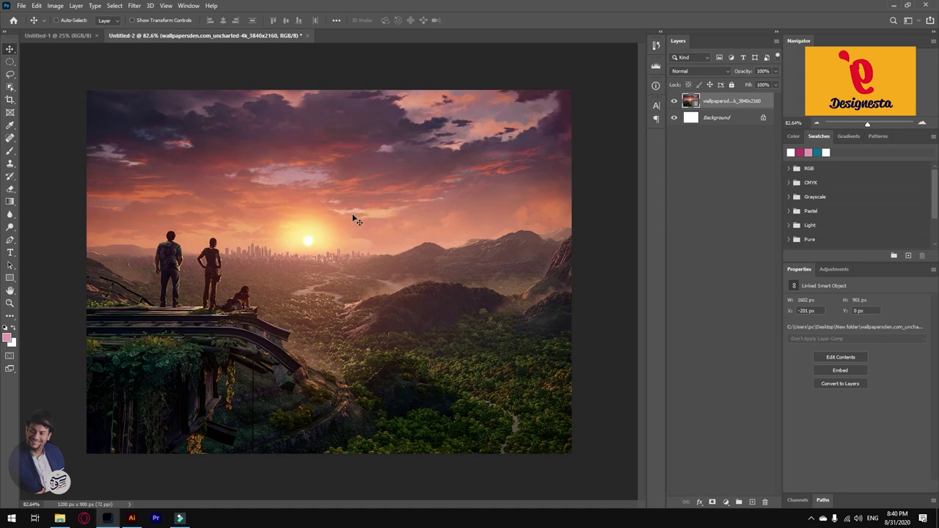
Save the document as a Photoshop file named Post 4 in New folder on the desktop.
key("ctrl+s")
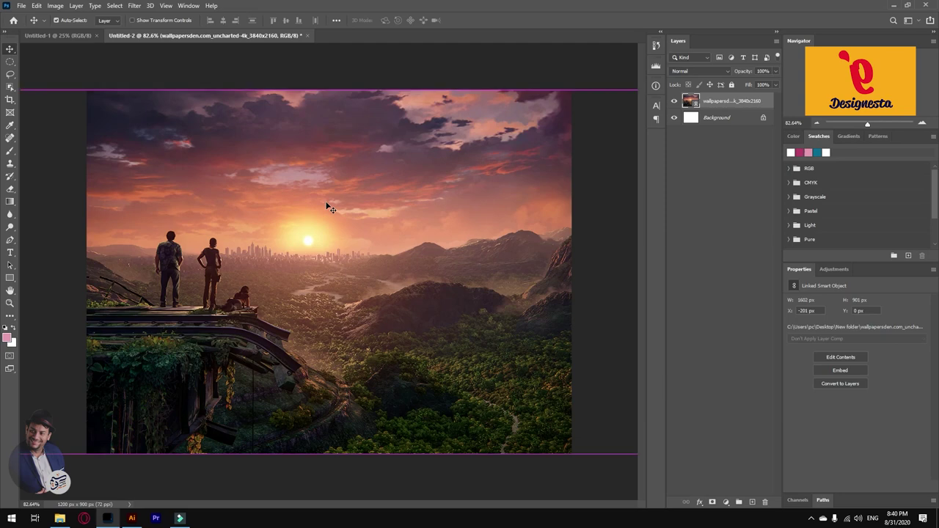
left_click(533, 342)
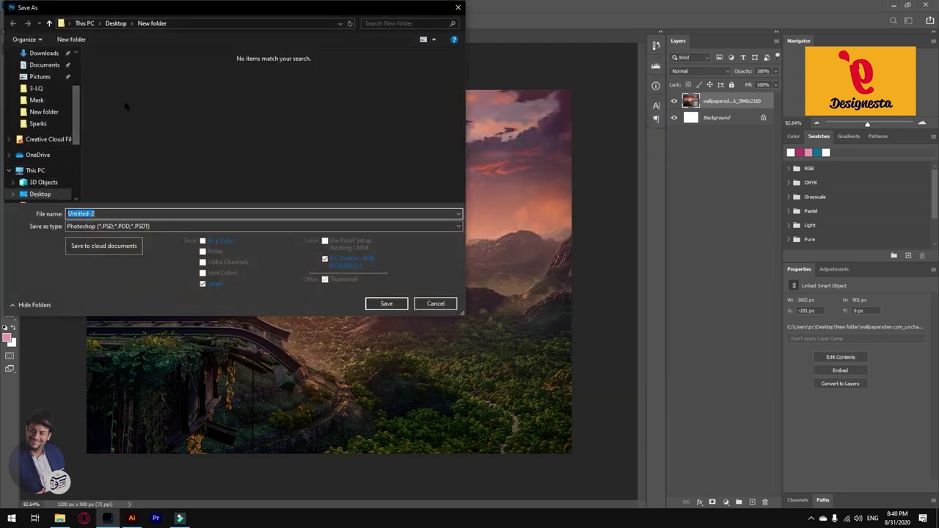
type("Post 4")
key("Return")
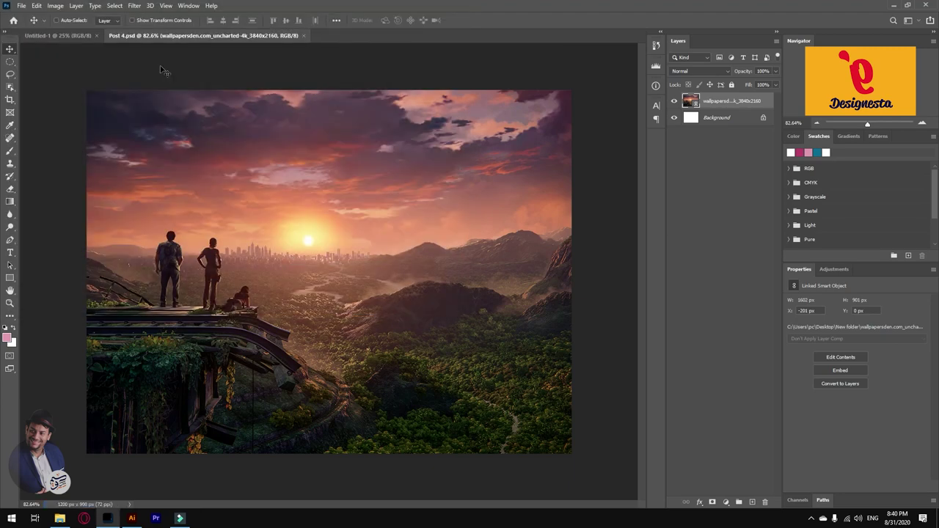
Place Cartoon Birds Png (8) as a linked object, scale it to about 150%, and position it near the canvas centre.
left_click(22, 5)
left_click(76, 210)
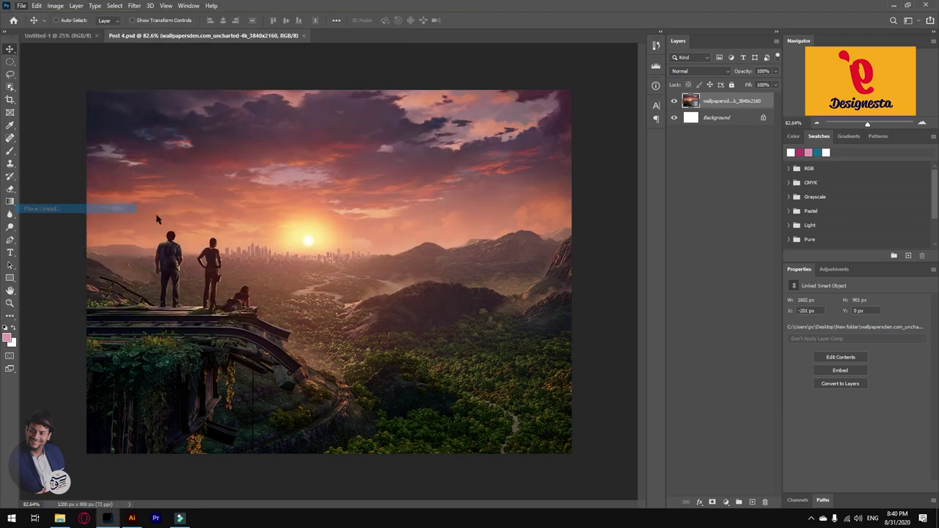
left_click(220, 78)
double_click(221, 77)
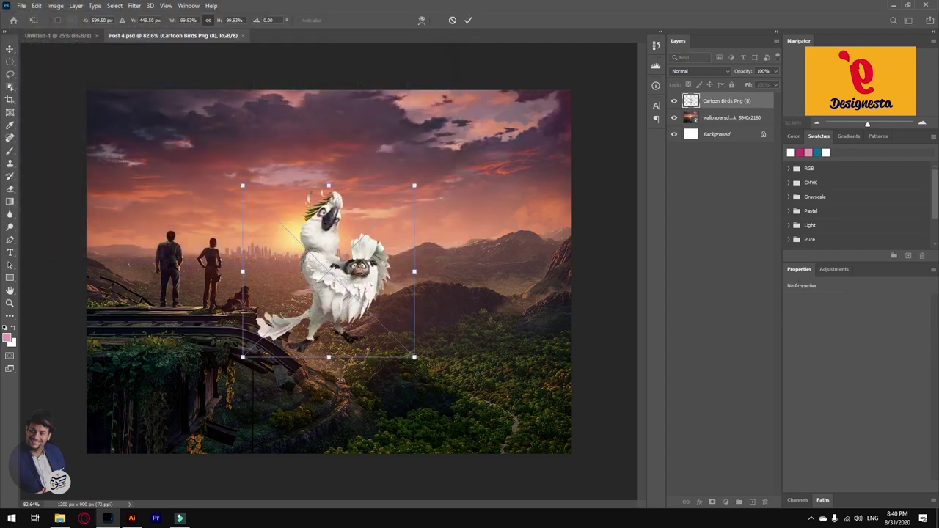
mouse_move(328, 359)
left_mouse_down()
mouse_move(329, 402)
mouse_move(337, 353)
left_mouse_up()
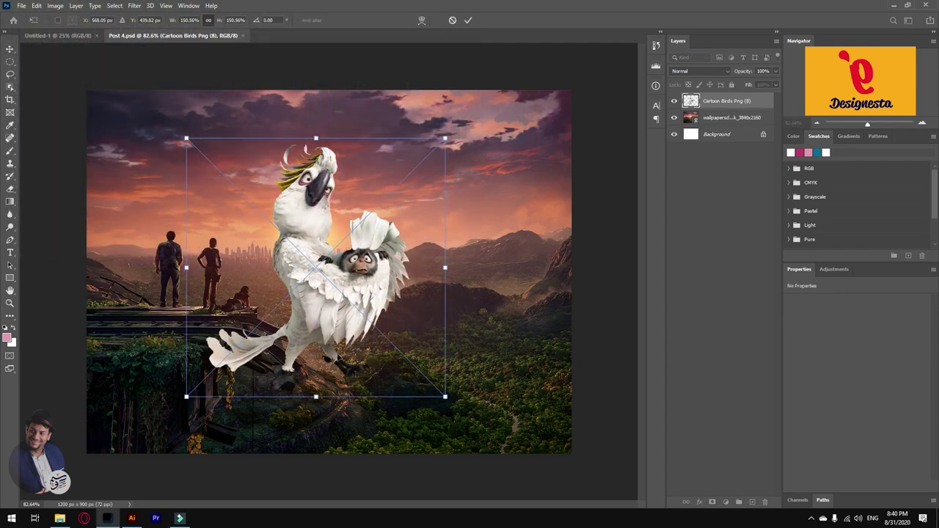
key("Return")
mouse_move(352, 292)
left_mouse_down()
mouse_move(360, 296)
mouse_move(365, 285)
left_mouse_up()
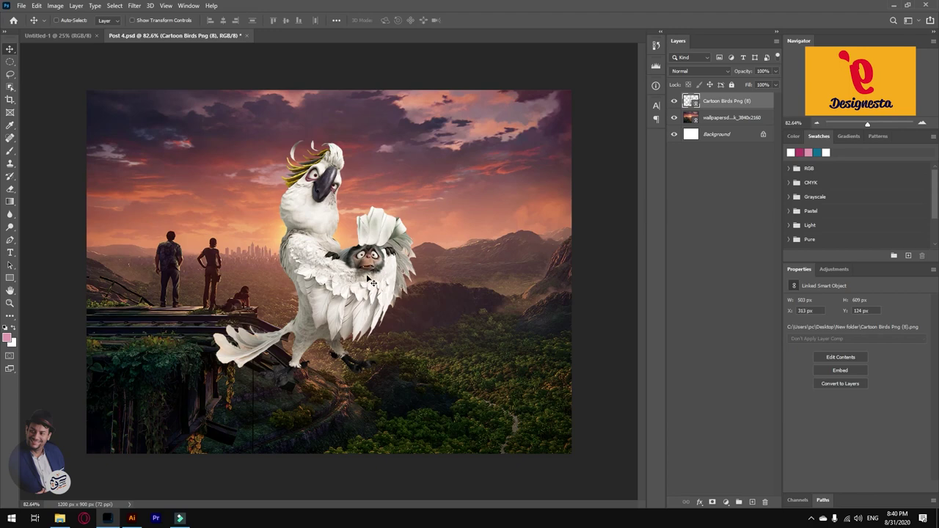
left_click_drag(366, 266, 367, 268)
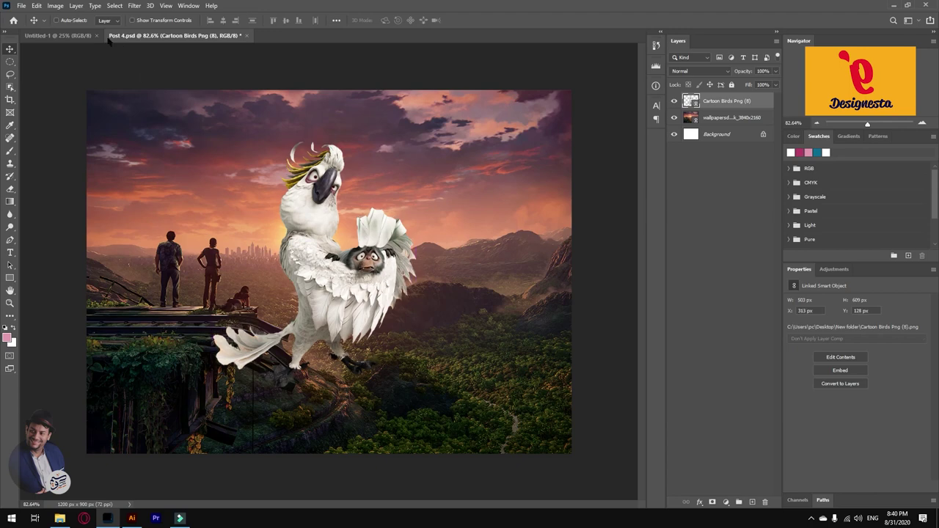
Place the linked Photoshop logo image 753947abb3fa22d81c783897ef9e2512, scaled to about 68%, over the small face held in the bird's wings.
left_click(21, 5)
left_click(44, 208)
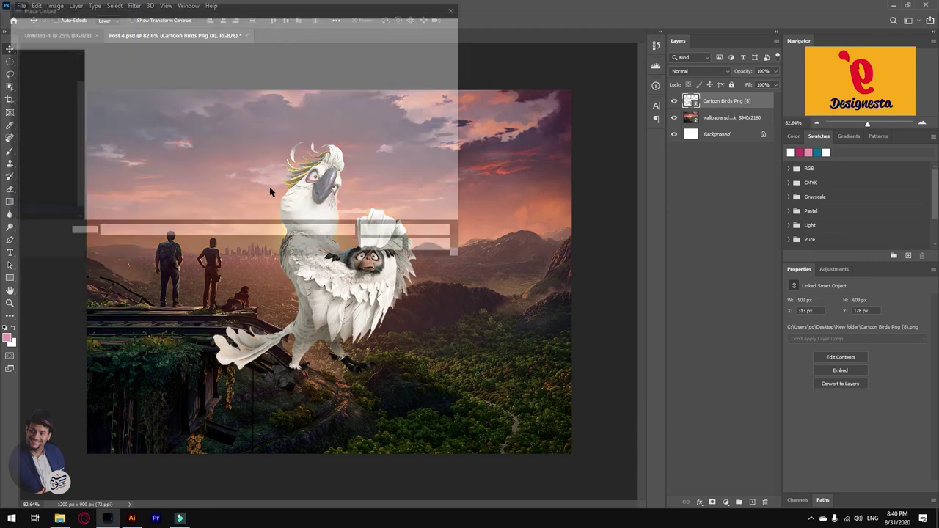
left_click(156, 80)
left_click(383, 247)
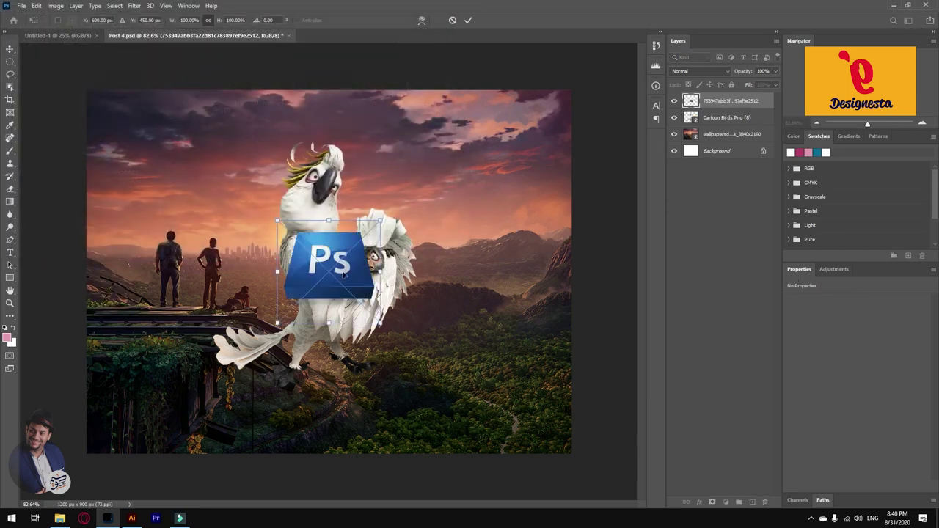
left_click_drag(332, 319, 366, 311)
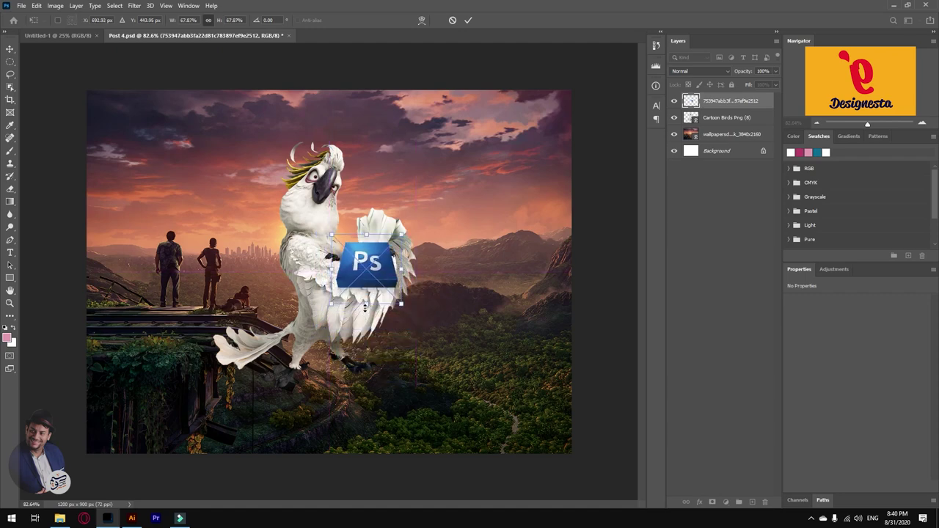
key("Return")
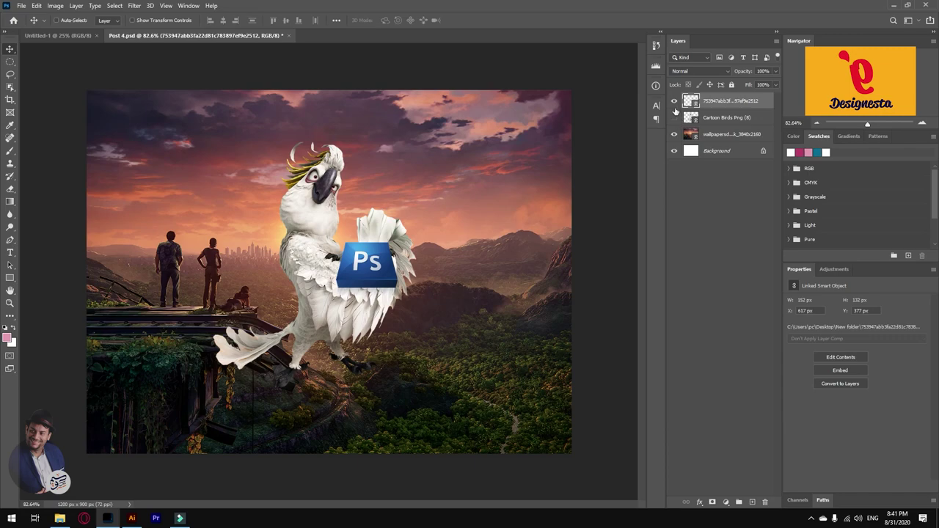
Hide the Photoshop logo and bird layers and select the wallpaper layer.
left_click_drag(674, 109, 674, 101)
scroll(110, 258, "up", 3)
left_click(110, 258, "ctrl")
scroll(396, 203, "down", 2)
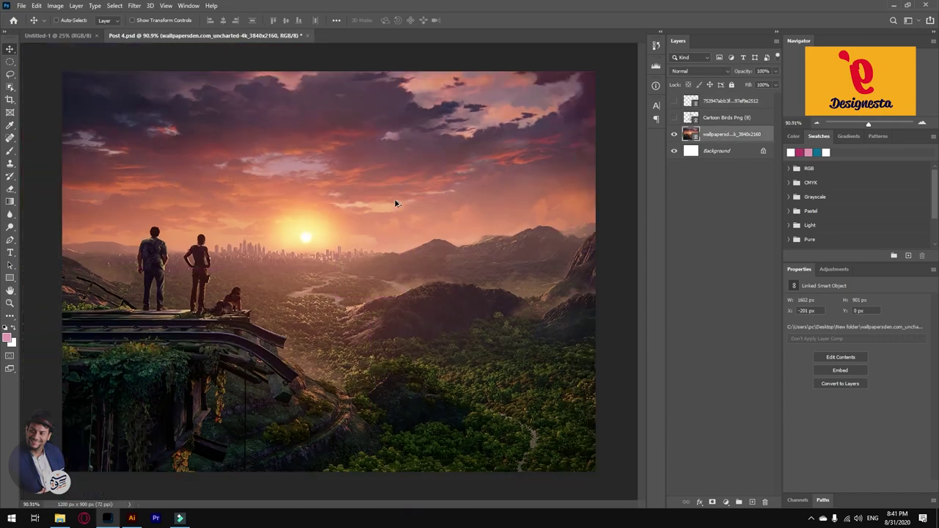
Open the Camera Raw Filter on the wallpaper layer and set Temperature to +10 and Tint to +9.
left_click(135, 5)
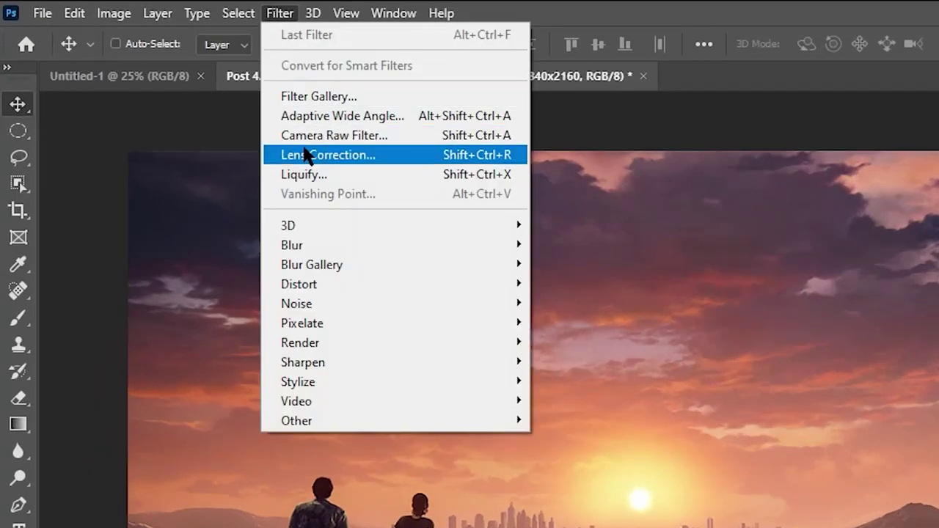
left_click(334, 135)
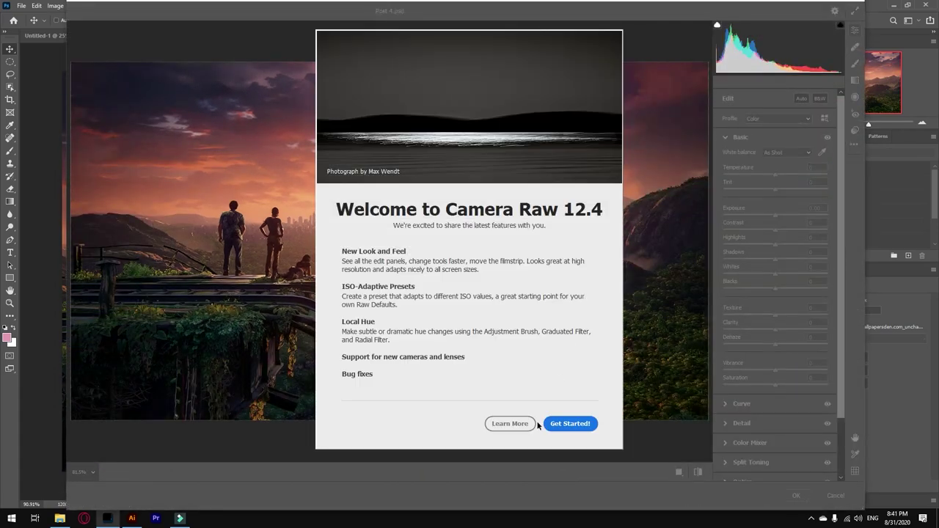
left_click(558, 424)
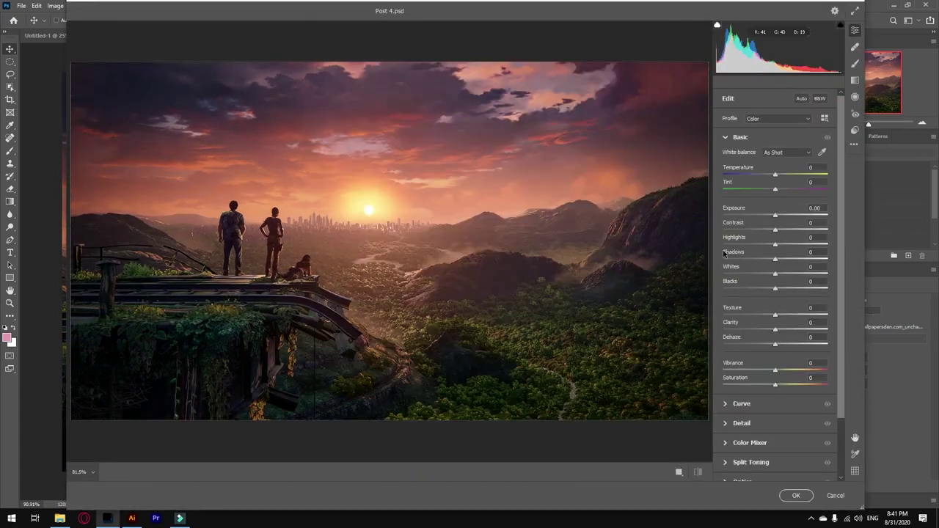
left_click_drag(776, 176, 780, 192)
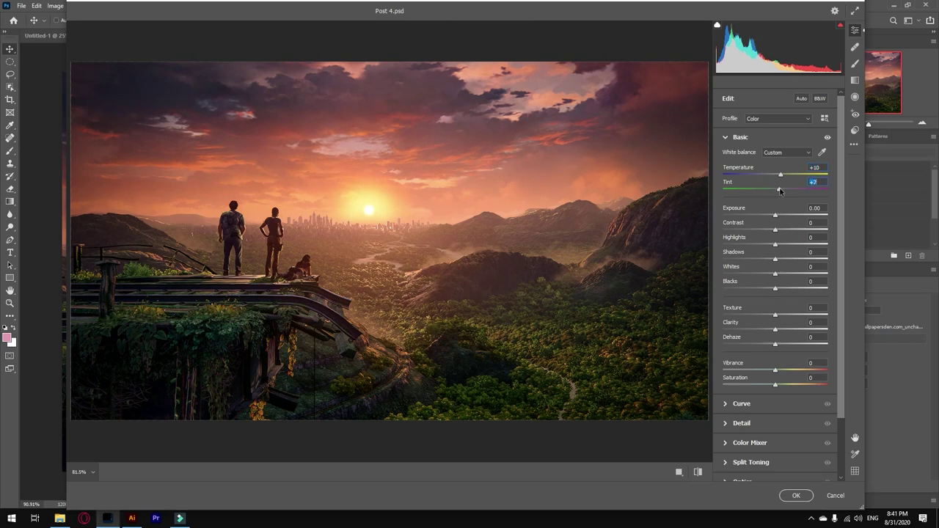
scroll(781, 293, "down", 3)
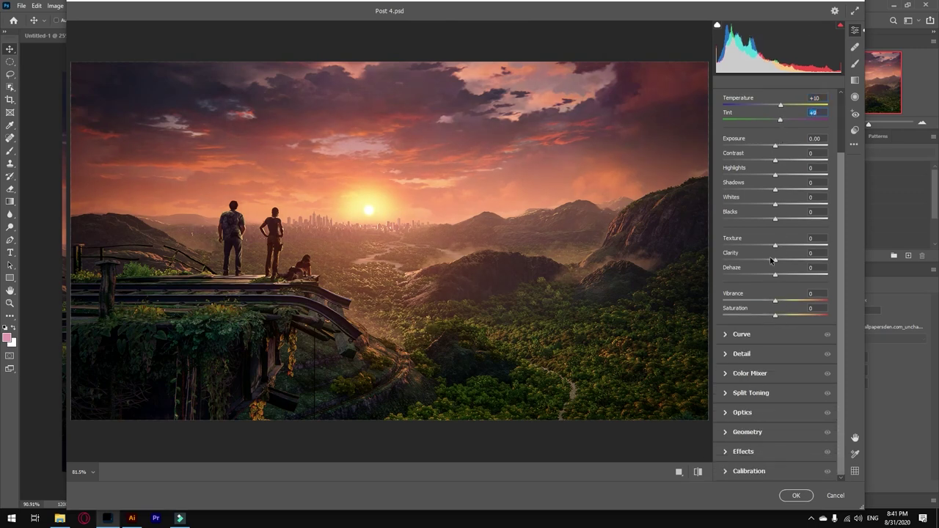
Set Clarity to -14, Texture to +8 and Temperature to +20, and apply the Camera Raw Filter to the wallpaper.
left_click_drag(776, 262, 768, 262)
left_click_drag(776, 249, 780, 249)
scroll(800, 240, "up", 2)
left_click_drag(781, 174, 787, 176)
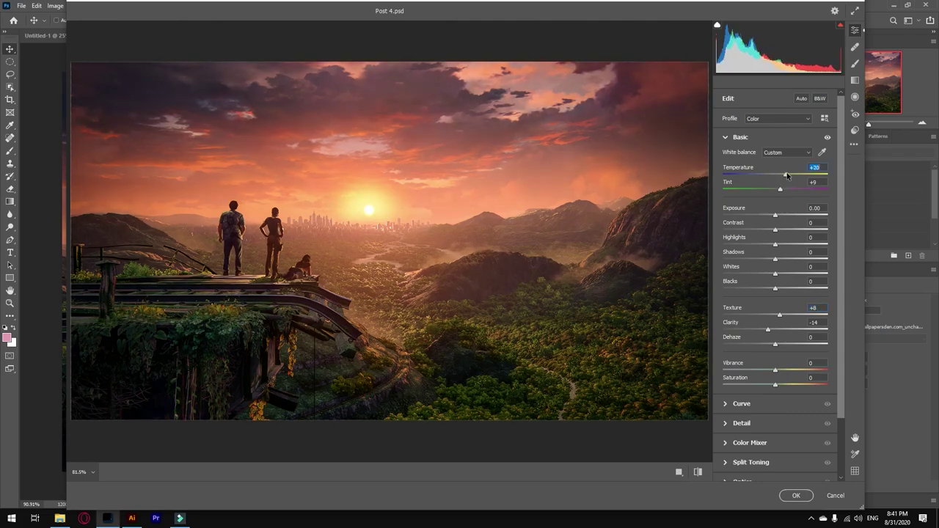
left_click(796, 495)
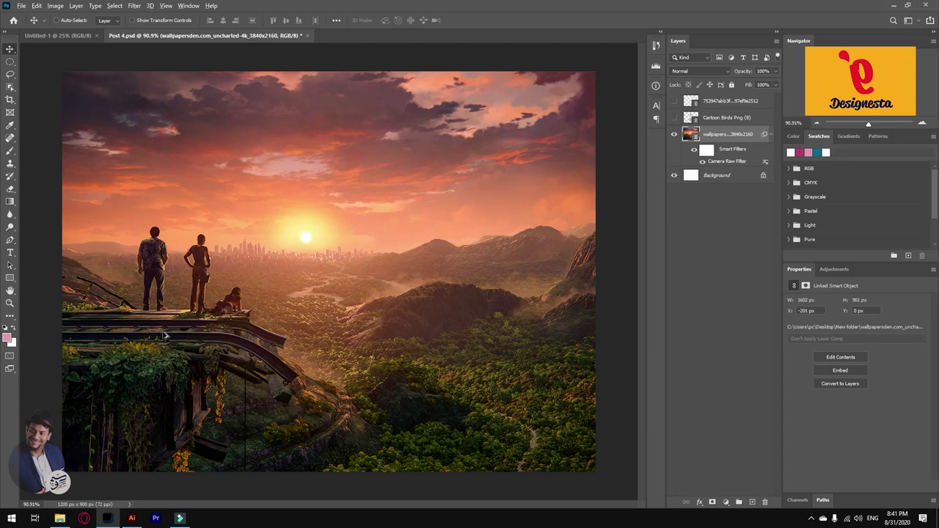
scroll(203, 269, "up", 2, "alt")
scroll(154, 245, "down", 2, "alt")
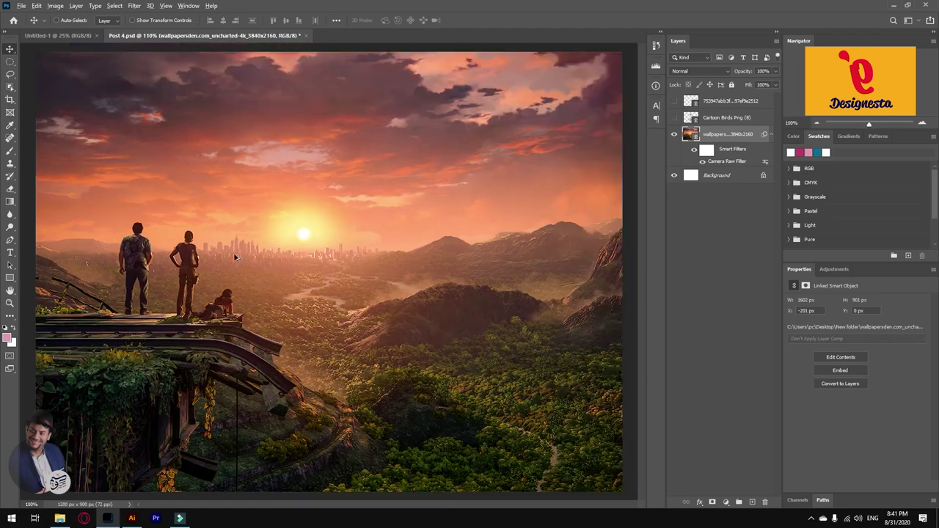
Trace the top planks of the ruined platform with a closed Pen path and load it as a selection on a new layer.
scroll(163, 258, "up", 3, "alt")
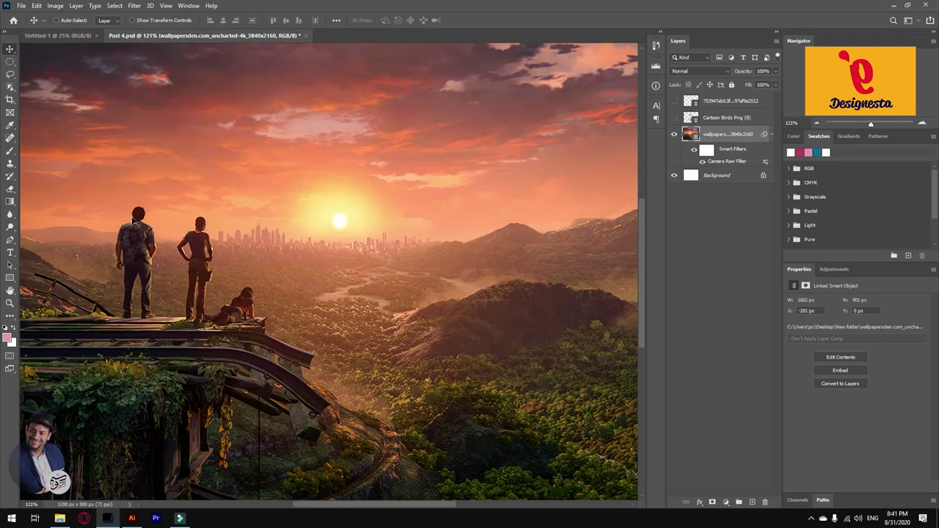
scroll(113, 341, "up", 3, "alt")
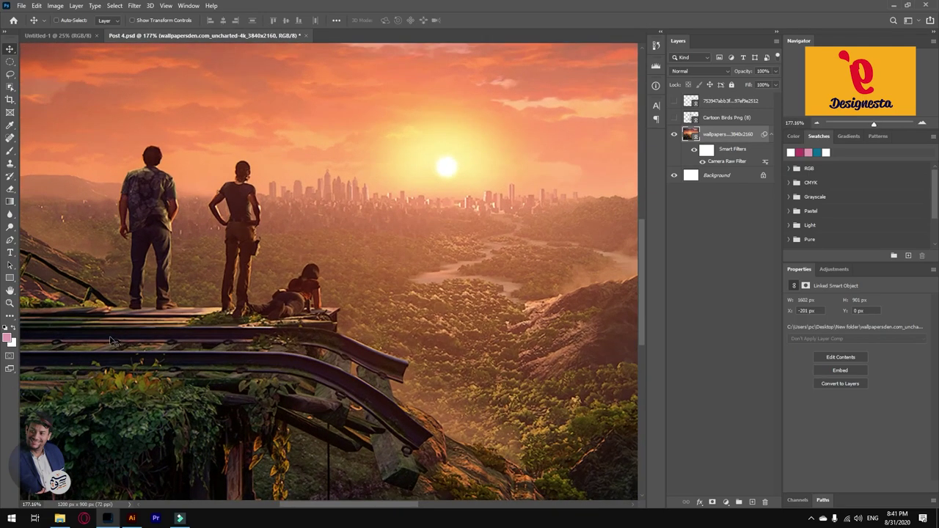
key("p")
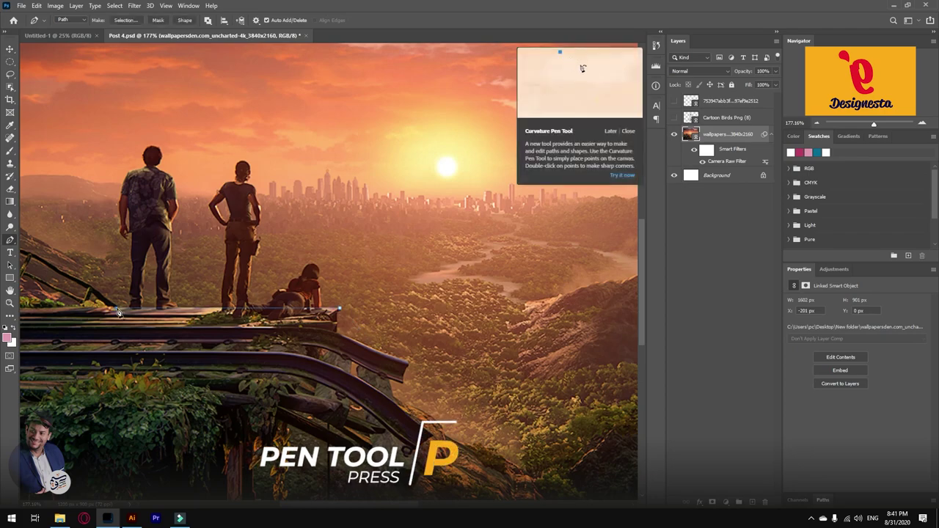
scroll(122, 314, "down", 2, "alt")
scroll(124, 345, "up", 3, "alt")
left_click(110, 332)
left_click(399, 337)
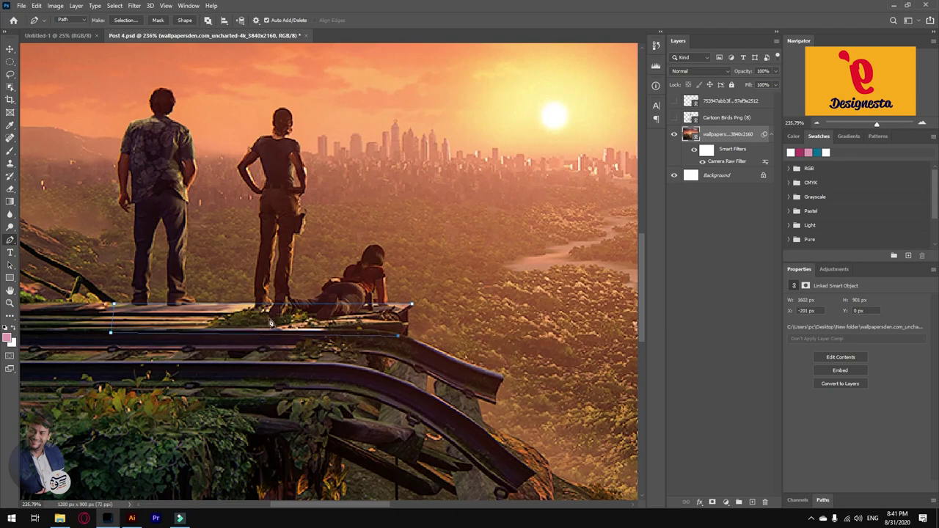
left_click(396, 315)
left_click(754, 503)
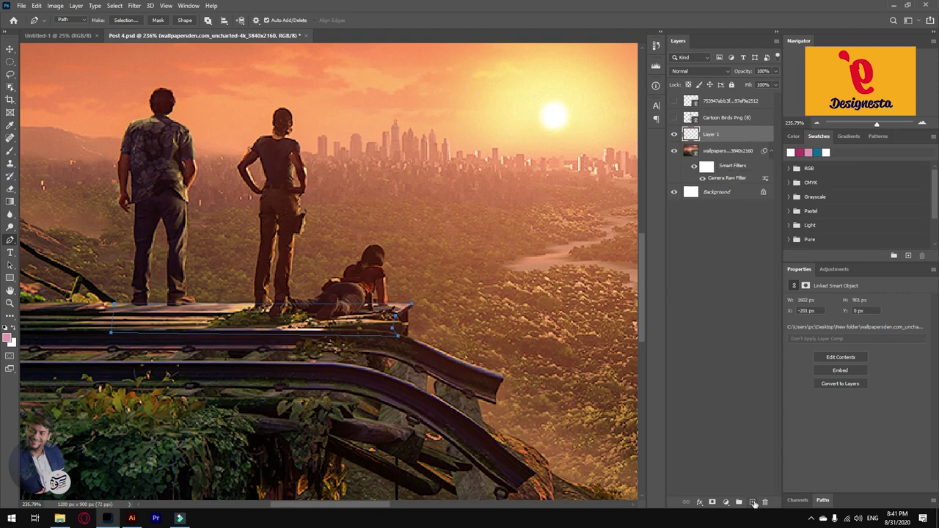
key("ctrl+Return")
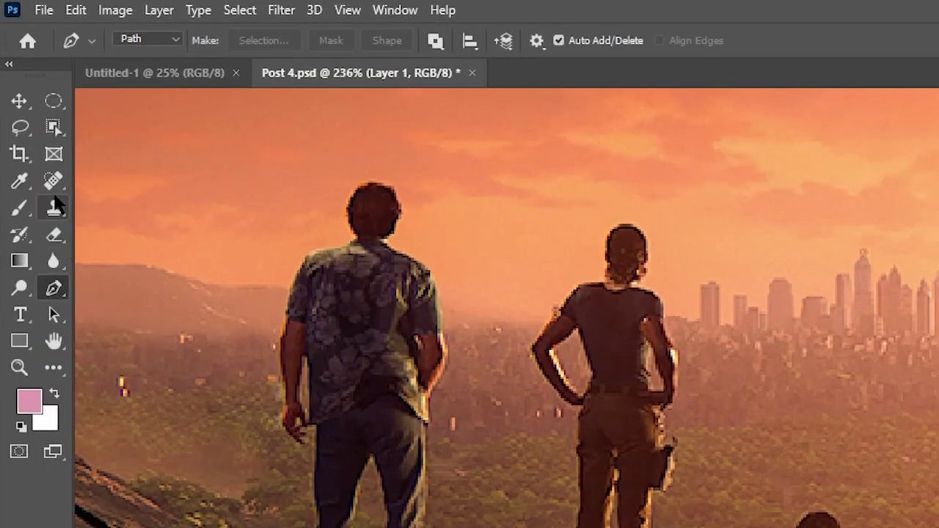
Set the Clone Stamp to sample Current & Below and clone clean planks over the feet and moss inside the selection.
left_click(11, 163)
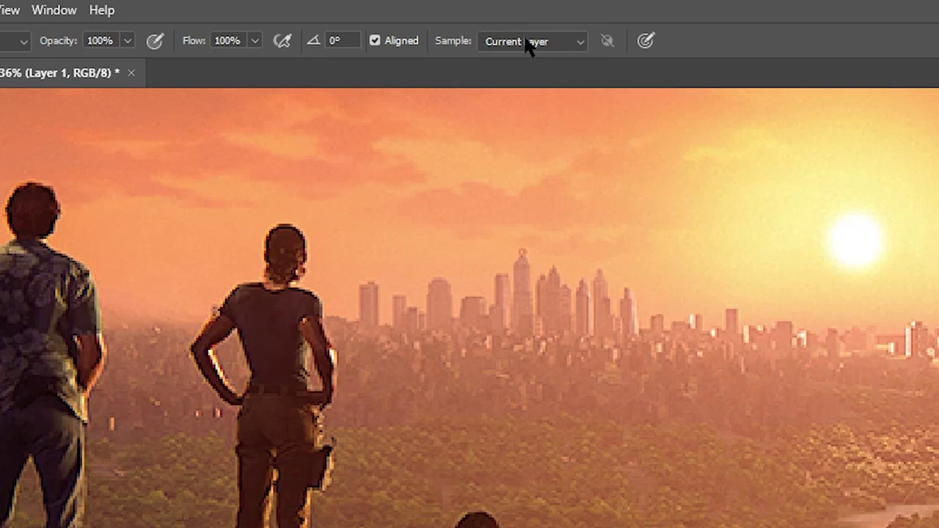
left_click(869, 42)
left_click(879, 74)
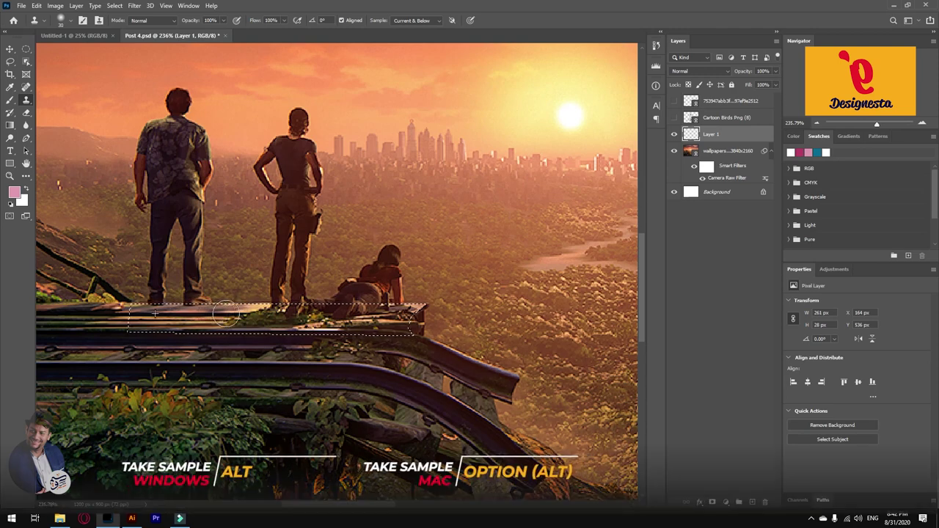
left_click_drag(276, 315, 294, 316)
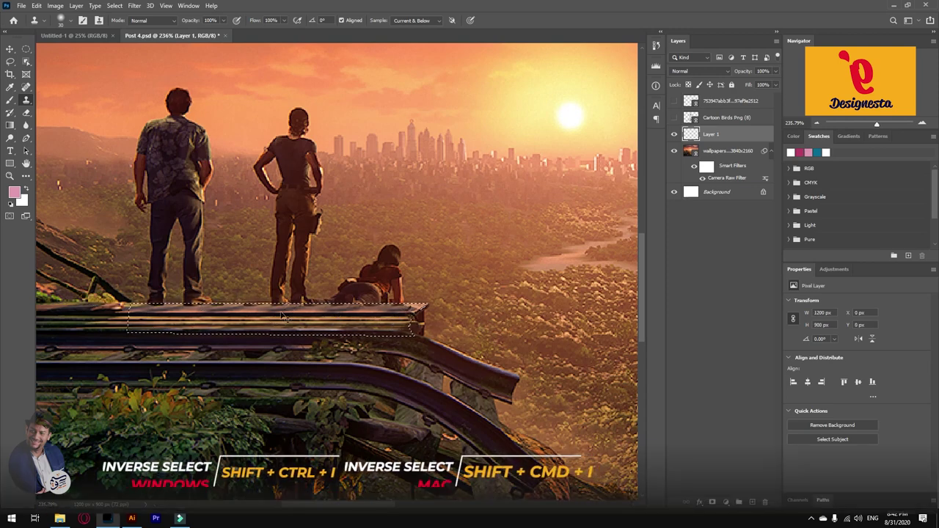
Invert the selection and clone the misty forest over the crouching figure at the platform's end.
key("shift+ctrl+i")
scroll(250, 345, "down", 5)
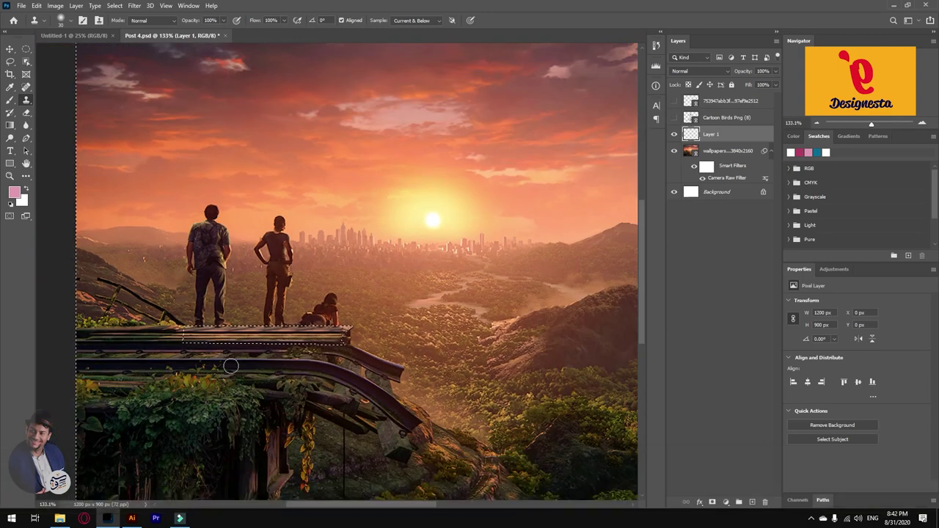
scroll(224, 321, "up", 2)
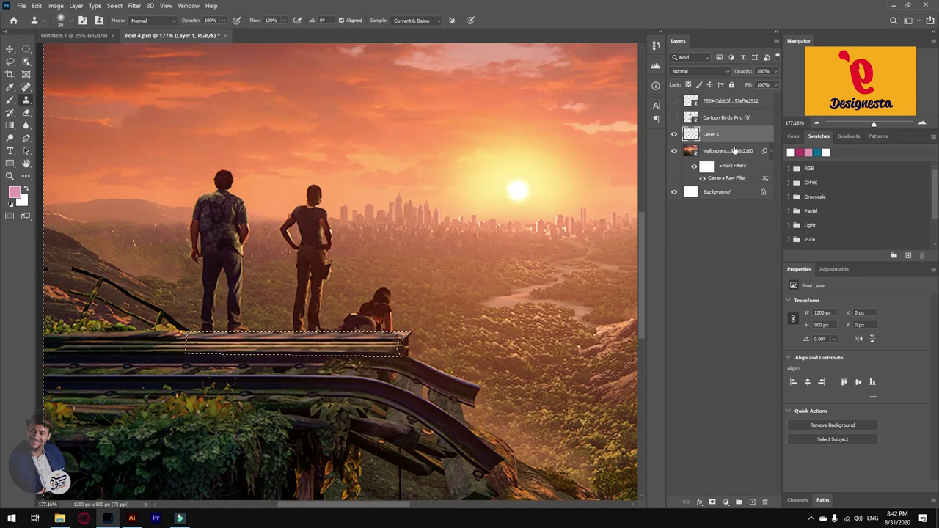
left_click(404, 294, "alt")
left_click_drag(381, 296, 379, 308)
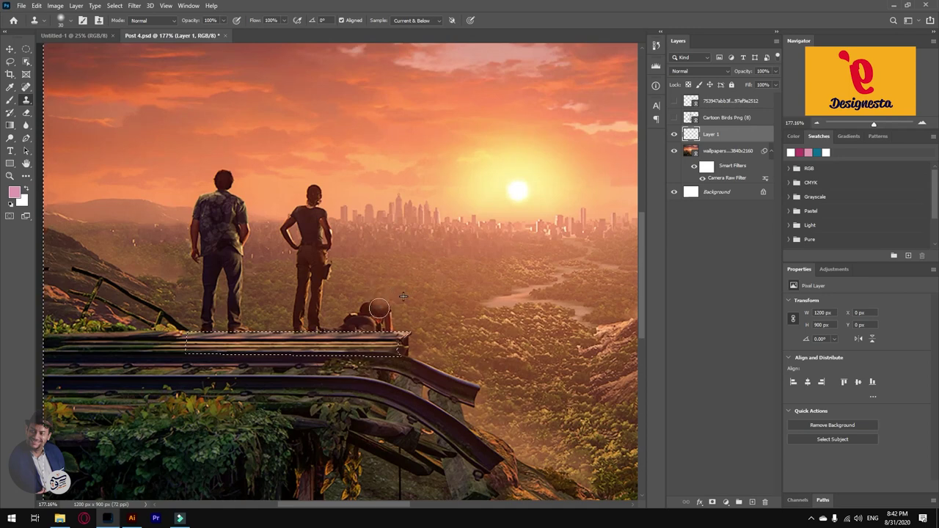
left_click_drag(371, 308, 360, 315)
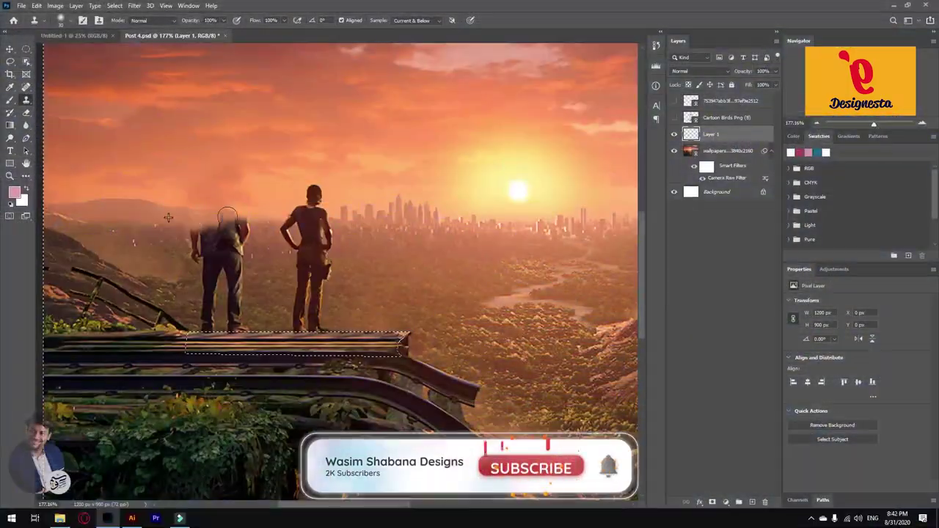
Clone the surrounding sky and forest over the standing man in the floral shirt, undoing any stray stamp.
mouse_move(228, 215)
left_mouse_down()
mouse_move(195, 252)
mouse_move(228, 227)
mouse_move(253, 224)
mouse_move(224, 252)
mouse_move(233, 269)
mouse_move(234, 252)
mouse_move(220, 247)
mouse_move(251, 269)
mouse_move(219, 266)
mouse_move(243, 272)
mouse_move(234, 289)
mouse_move(270, 277)
mouse_move(202, 282)
mouse_move(251, 296)
mouse_move(235, 322)
mouse_move(219, 287)
mouse_move(206, 323)
left_mouse_up()
left_click(277, 275)
key("ctrl+z")
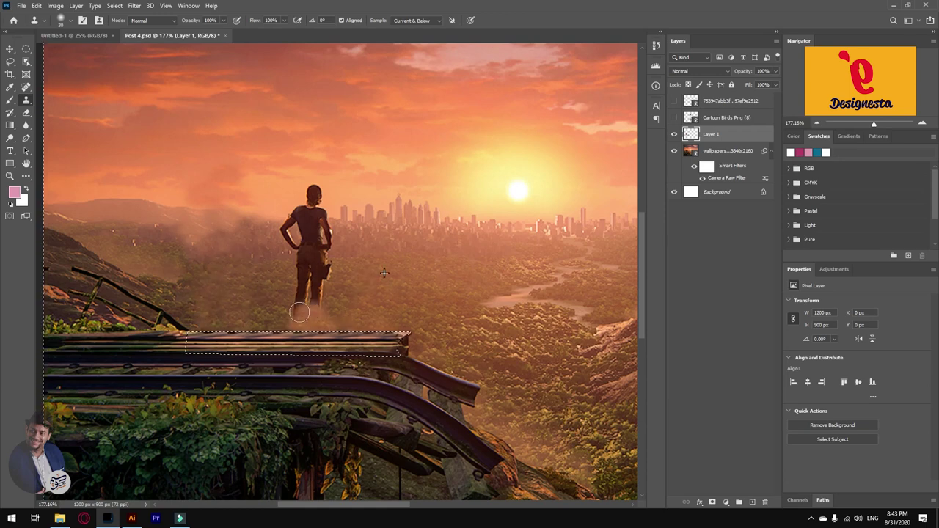
Clone the forest, skyline and sky over the standing woman from her feet up to her head.
mouse_move(318, 320)
left_mouse_down()
mouse_move(291, 304)
mouse_move(300, 309)
mouse_move(311, 290)
left_mouse_up()
left_click_drag(325, 236, 310, 279)
mouse_move(304, 192)
left_mouse_down()
mouse_move(312, 209)
mouse_move(290, 235)
mouse_move(318, 215)
left_mouse_up()
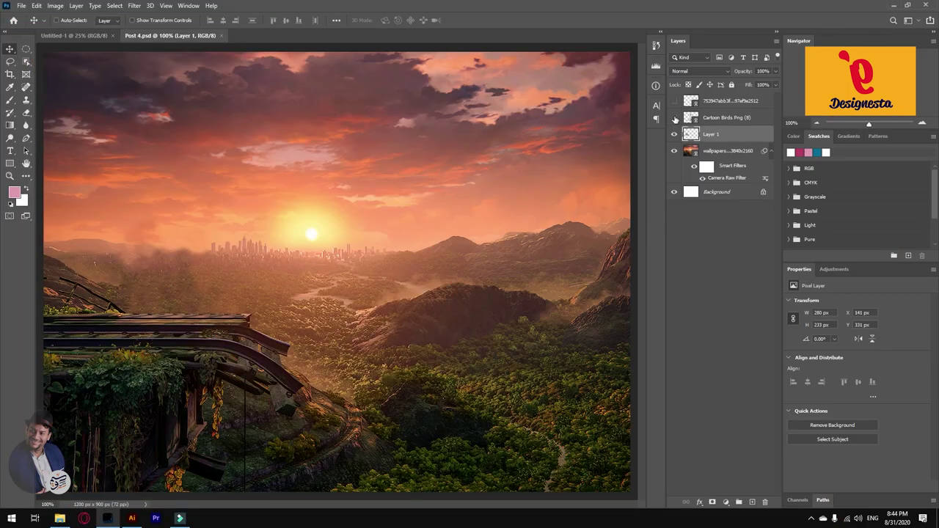
Show the Cartoon Birds Png (8) layer and reposition the bird beside the broken rails, at about X 322 px, Y 134 px.
left_click(674, 117)
left_click(727, 117)
left_click_drag(396, 224, 401, 235)
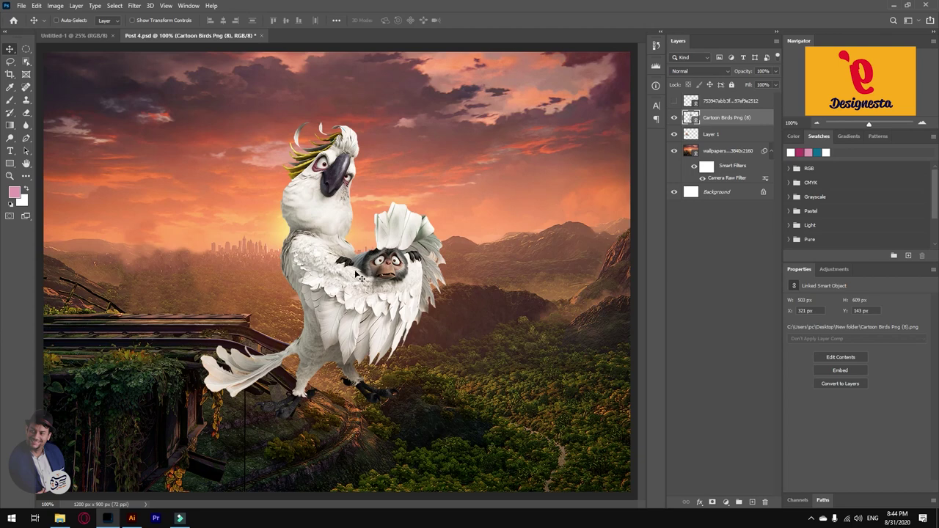
left_click_drag(358, 273, 359, 270)
left_click_drag(351, 299, 352, 296)
Add a layer mask to the bird layer and hide the layer to expose the rails behind it.
scroll(291, 364, "up", 2)
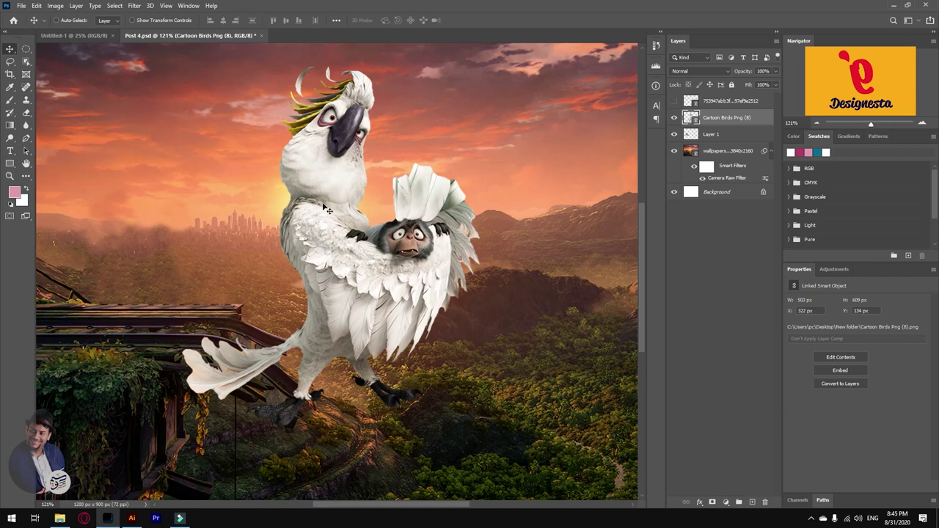
left_click(711, 502)
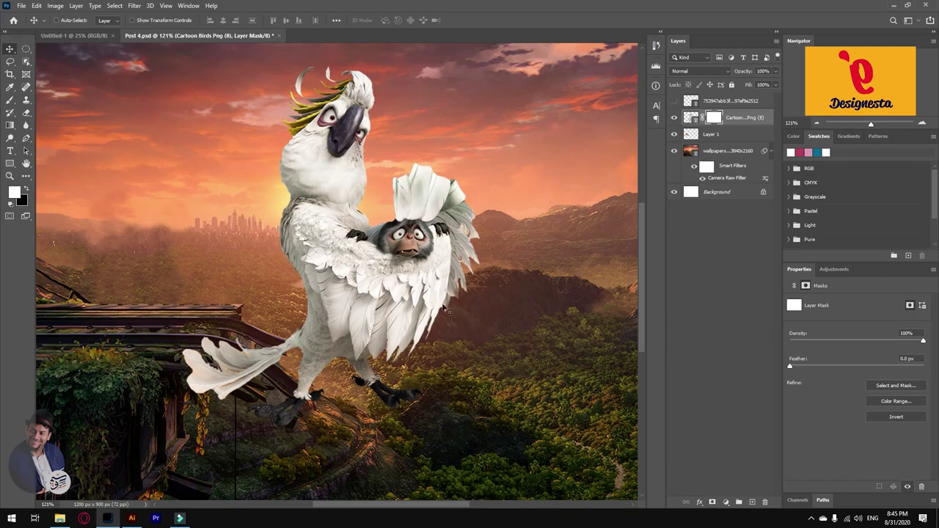
scroll(248, 339, "up", 5)
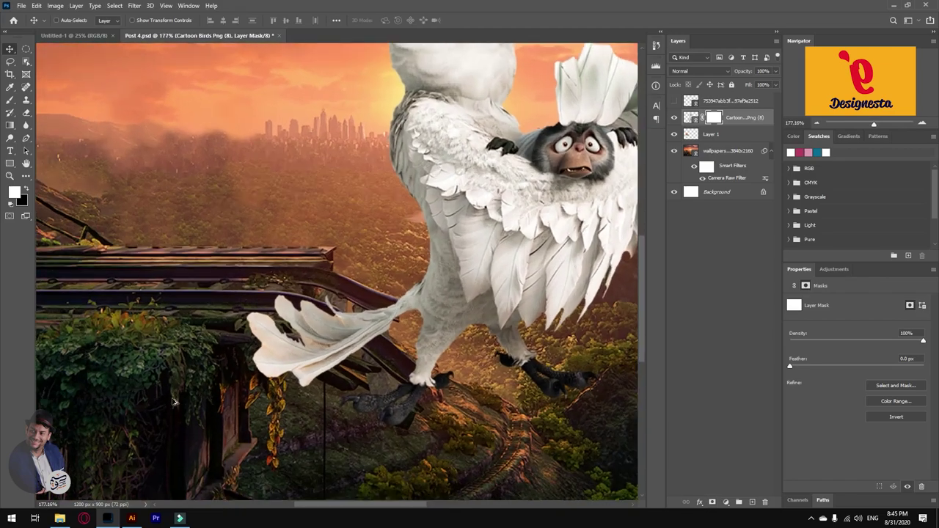
left_click(675, 118)
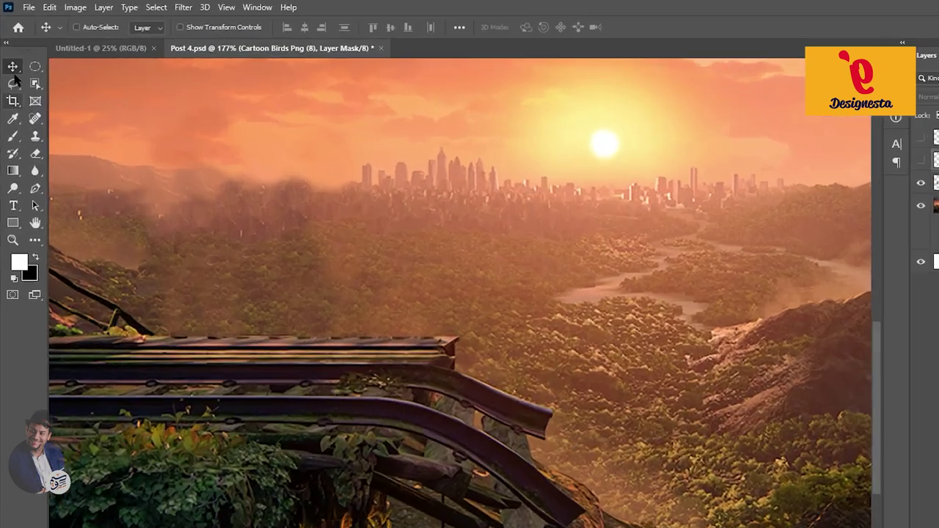
Select the broken ends of the rails on the wallpaper layer with the Object Selection tool.
left_click(26, 61)
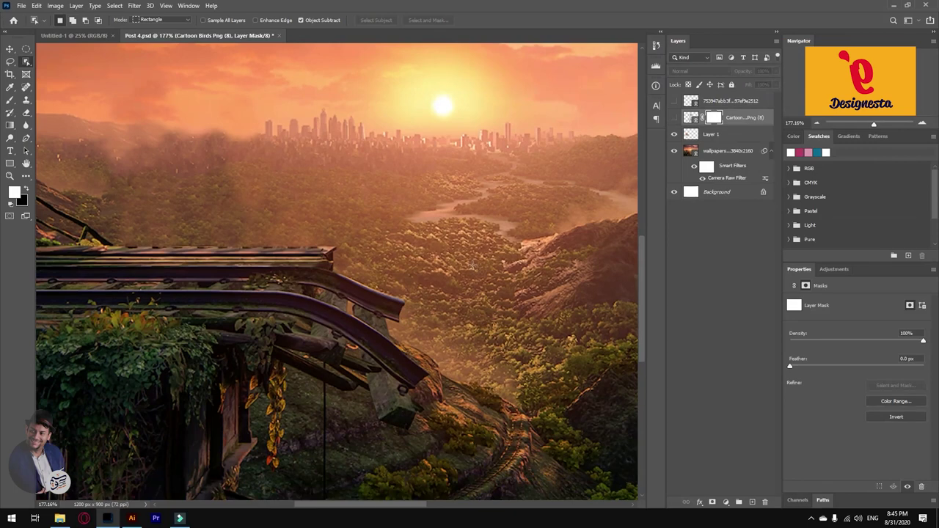
left_click_drag(473, 265, 190, 451)
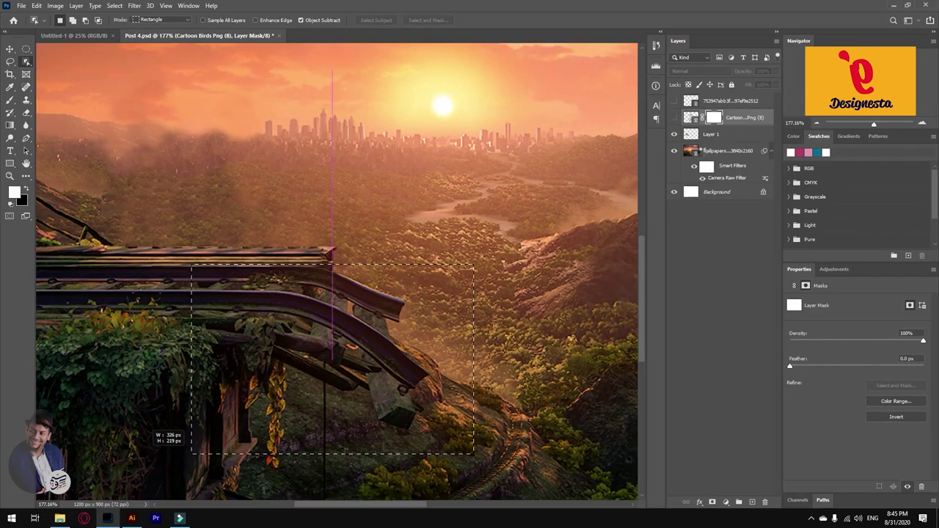
left_click_drag(190, 451, 192, 452)
left_click(727, 151)
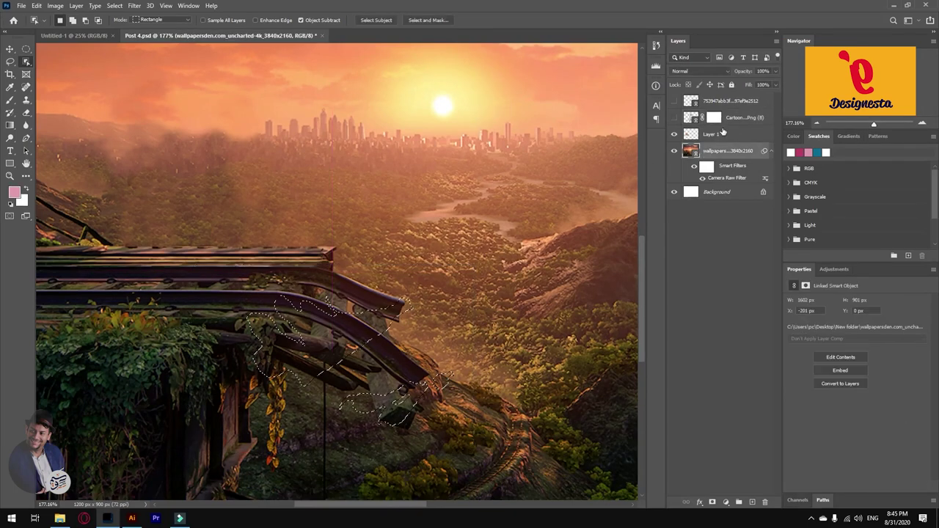
key("ctrl+d")
left_click_drag(461, 235, 210, 437)
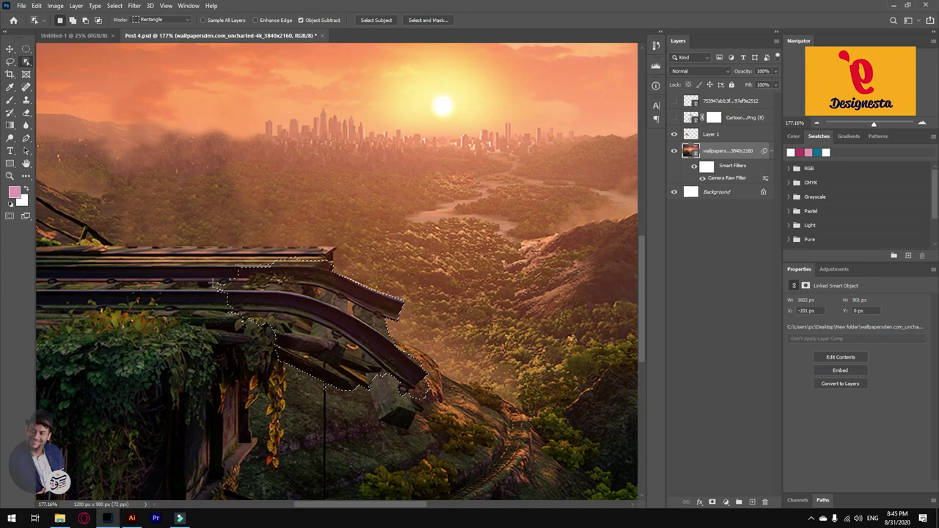
Show the bird, fill the rail selection with black on its layer mask, and deselect.
left_click(714, 118)
left_click(674, 117)
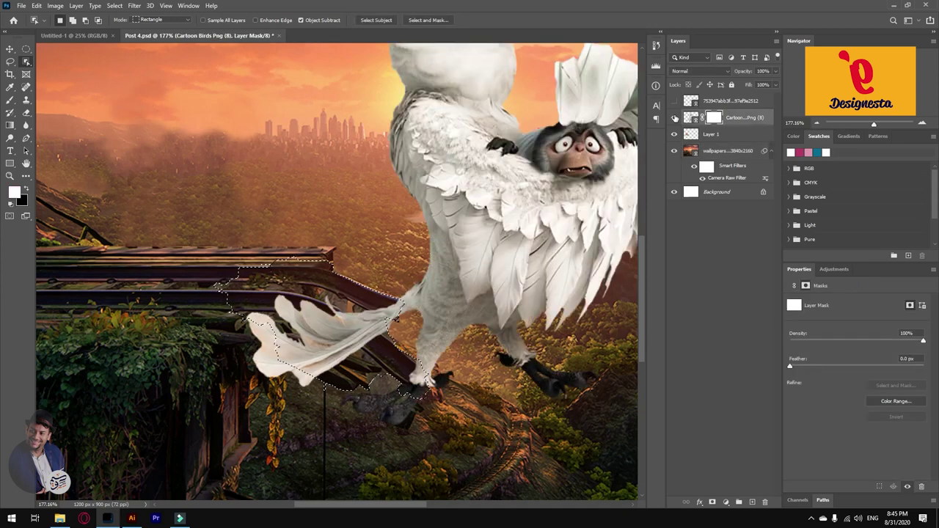
key("ctrl+BackSpace")
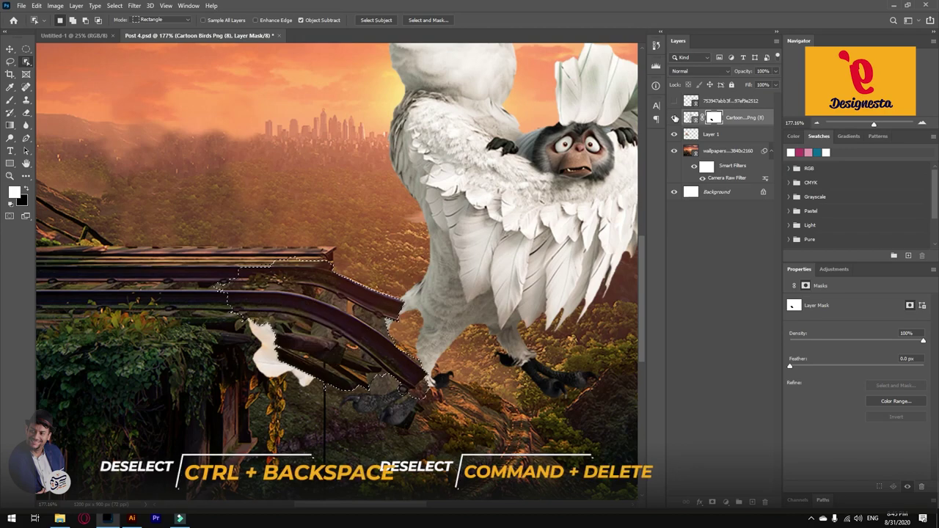
key("ctrl+d")
Brush black on the bird's mask over the leftover tail below the rails, and white to restore feathers in the gap between the beams.
scroll(292, 346, "up", 6)
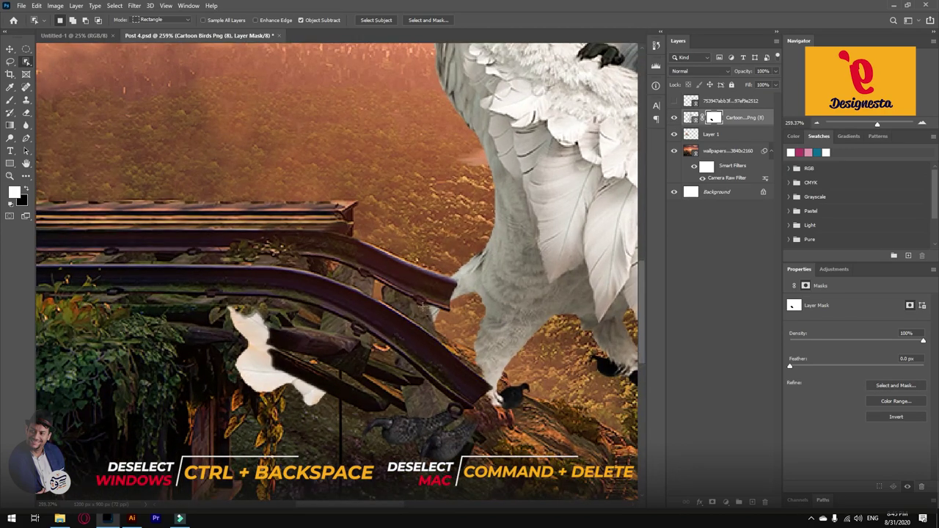
scroll(434, 303, "down", 2)
key("b")
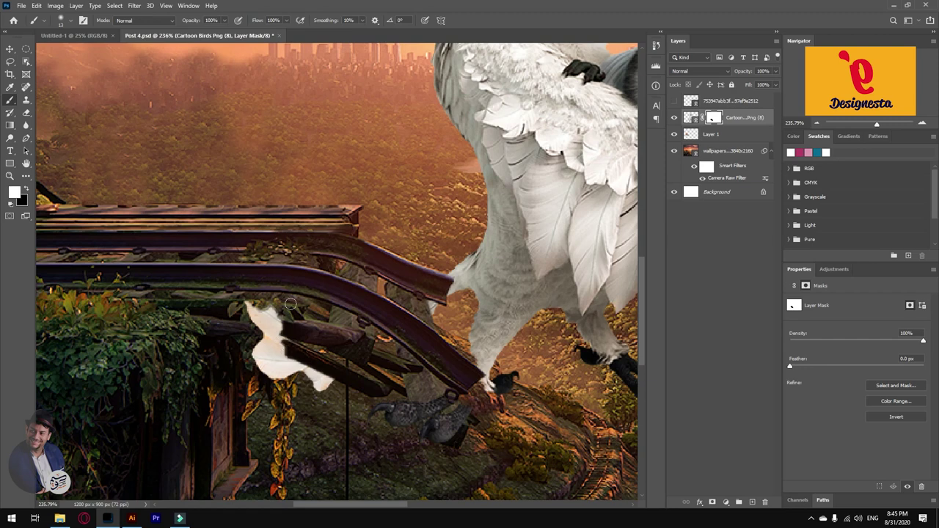
right_click(294, 343)
left_click(428, 239)
key("x")
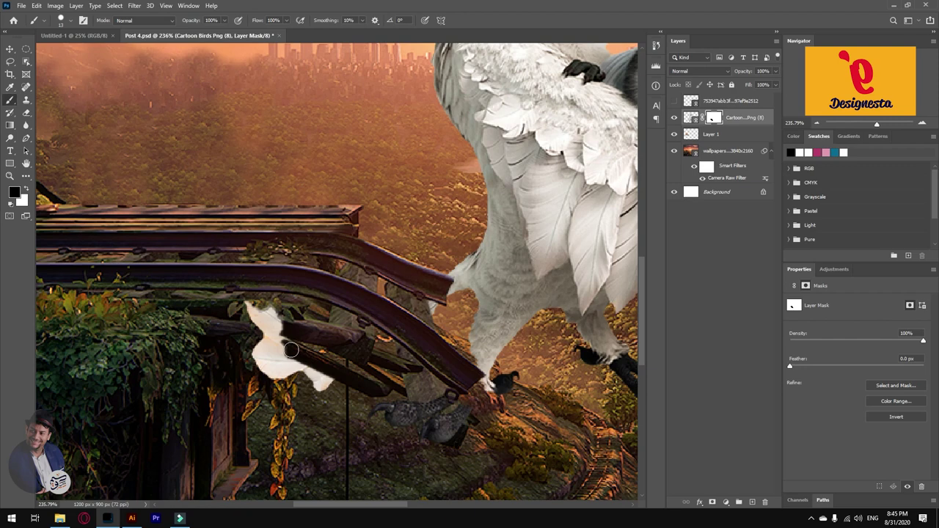
left_click_drag(270, 337, 246, 304)
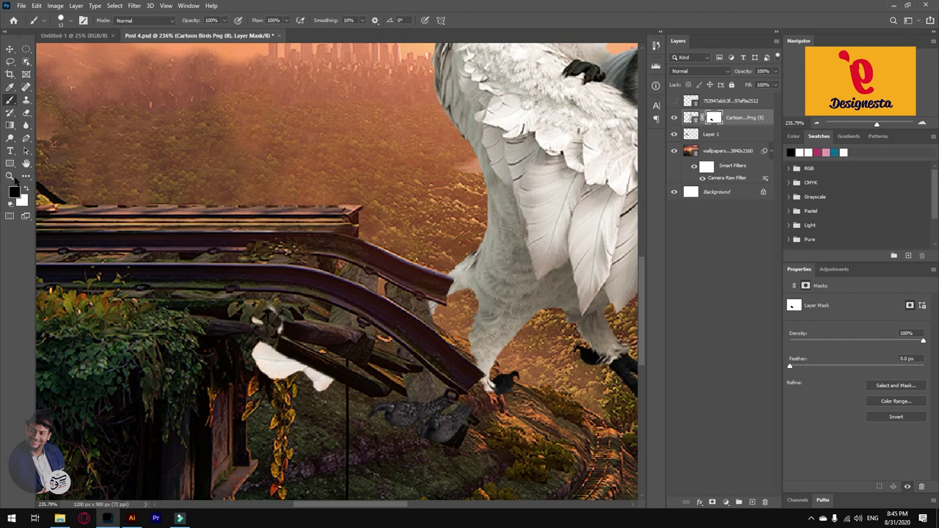
mouse_move(284, 329)
left_mouse_down()
mouse_move(250, 313)
mouse_move(269, 343)
mouse_move(265, 378)
mouse_move(270, 349)
mouse_move(287, 378)
left_mouse_up()
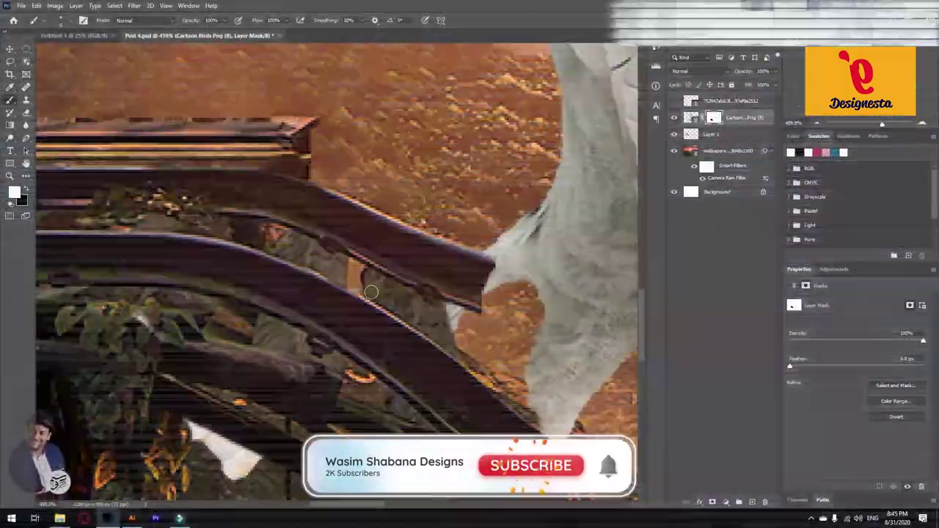
left_click_drag(356, 377, 350, 389)
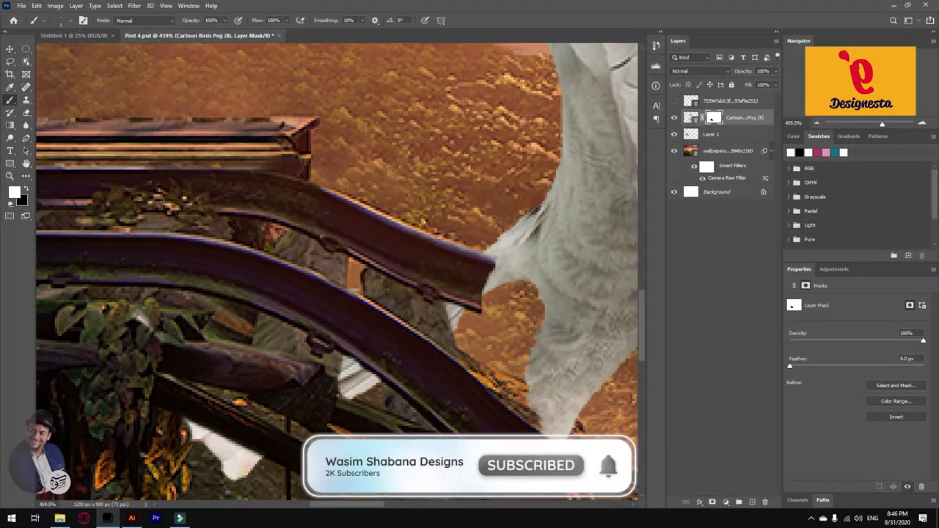
scroll(241, 315, "down", 5)
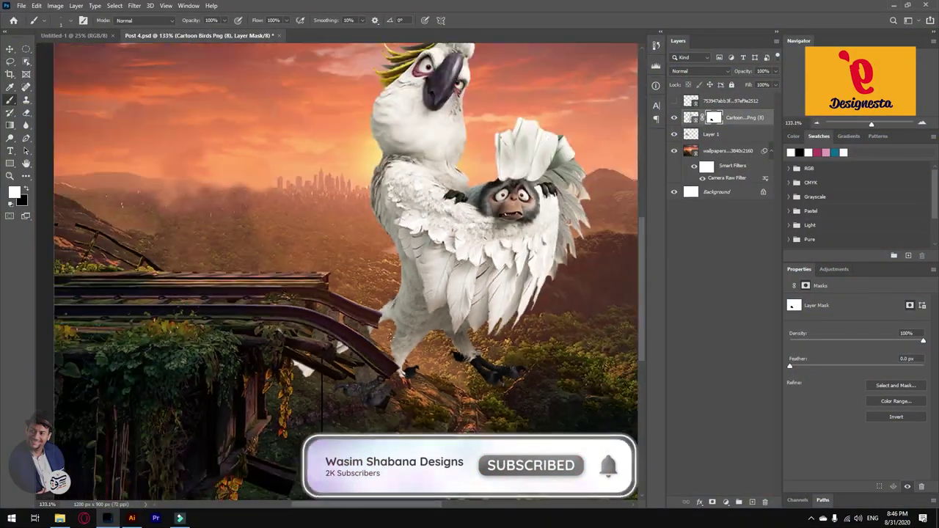
Outline the stone block below the rail end with the Pen tool, make it a selection and mask the bird's foot behind it with the brush.
scroll(337, 271, "up", 5)
key("p")
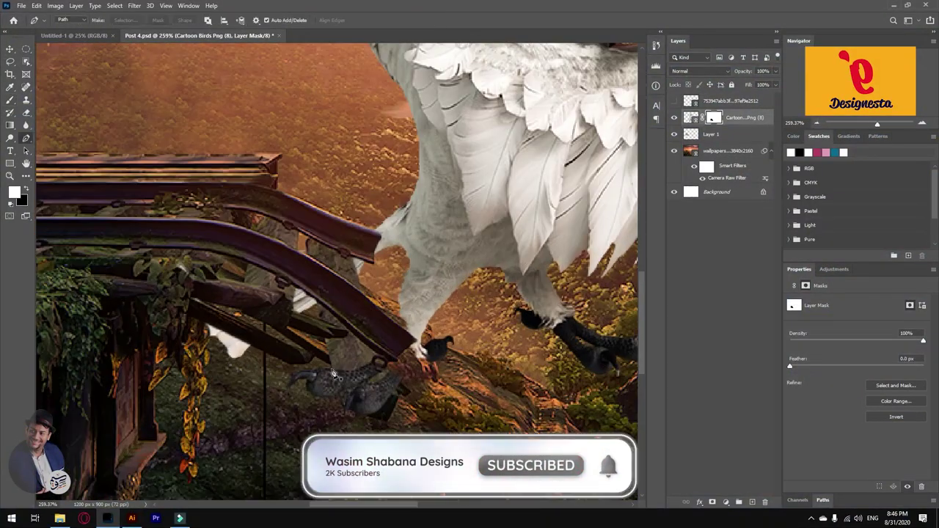
left_click(675, 120)
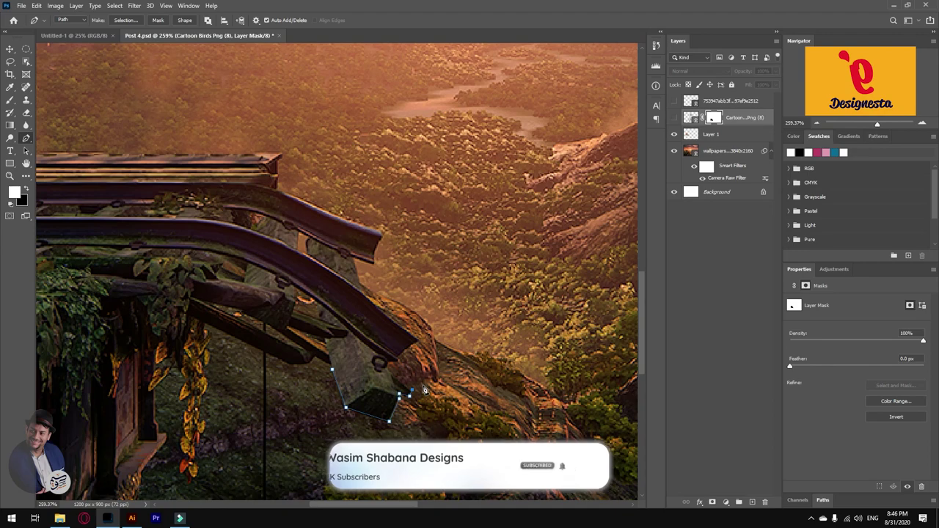
key("ctrl+Return")
left_click(674, 120)
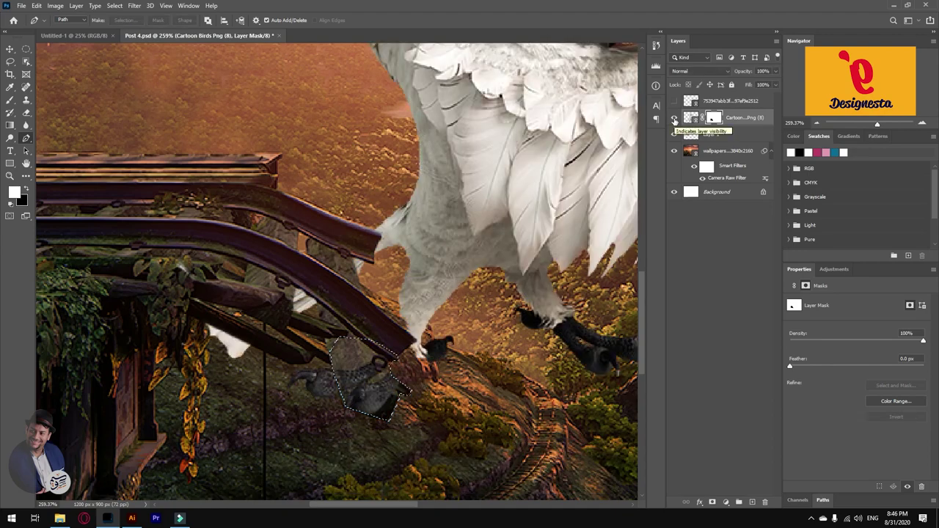
key("b")
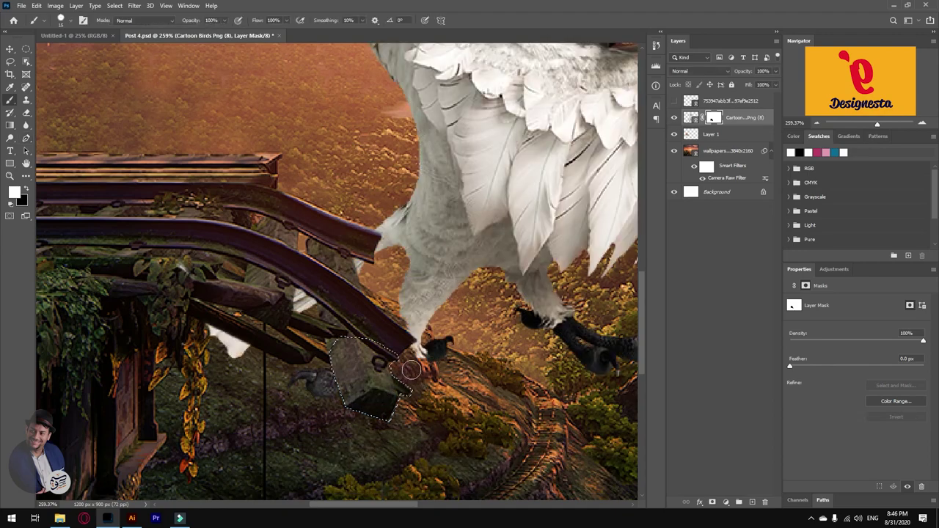
mouse_move(435, 359)
left_mouse_down()
mouse_move(399, 381)
mouse_move(411, 363)
left_mouse_up()
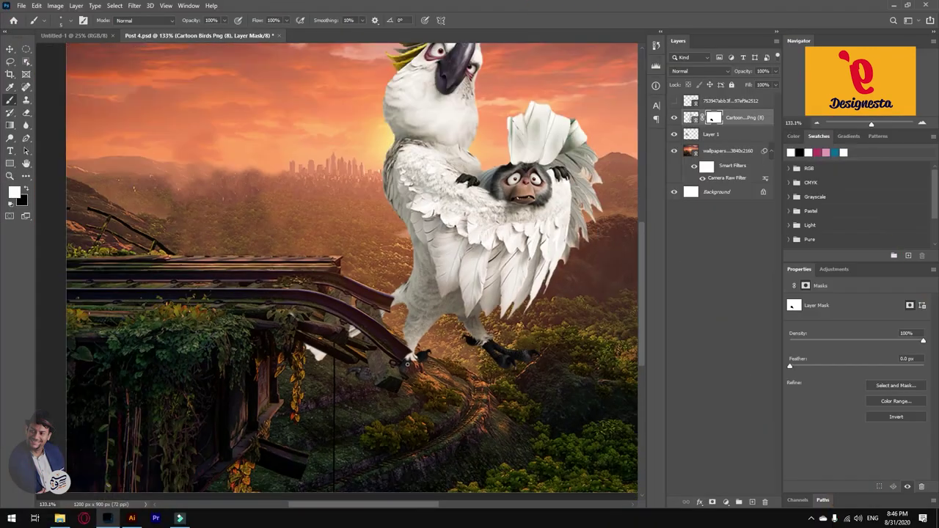
Unlink the bird layer from its mask and reposition the bird behind the rails at X 315 px, Y 159 px.
key("v")
key("ctrl+1")
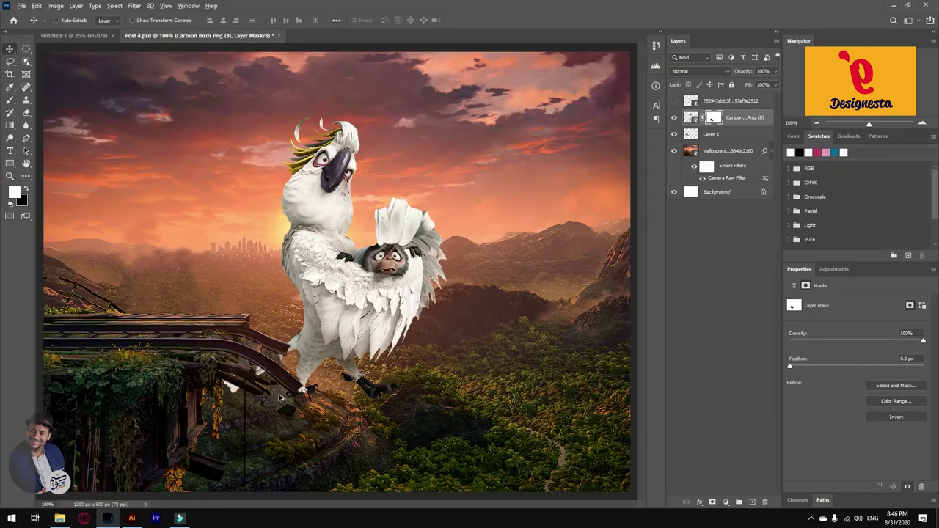
scroll(284, 398, "up", 4)
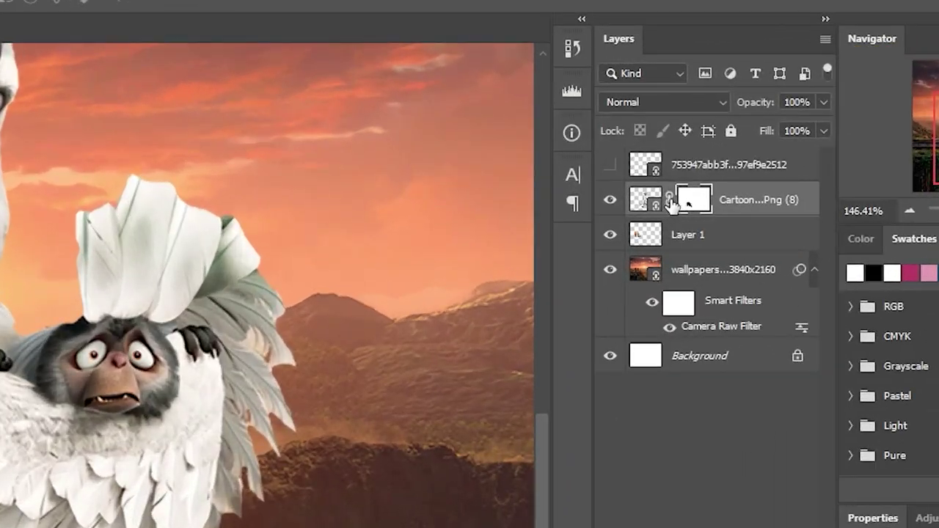
left_click(641, 209)
left_click_drag(19, 385, 15, 395)
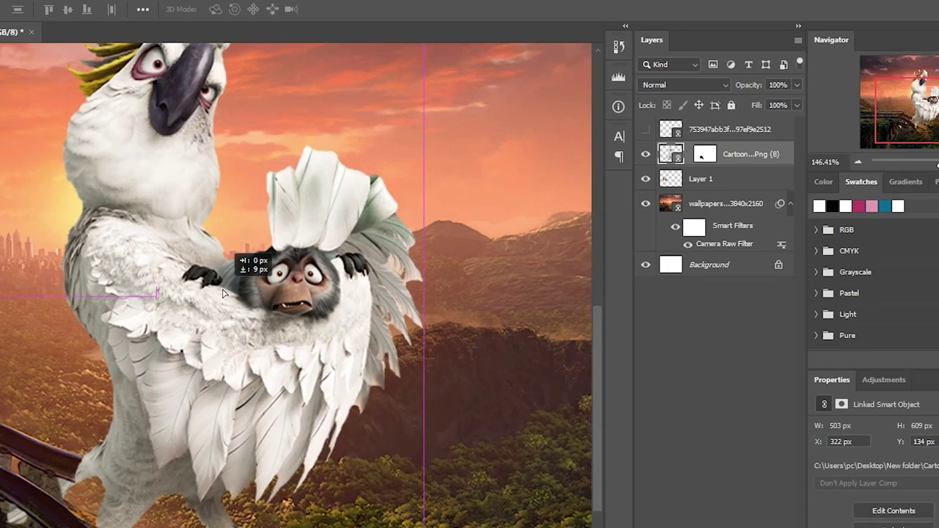
left_click_drag(223, 290, 225, 305)
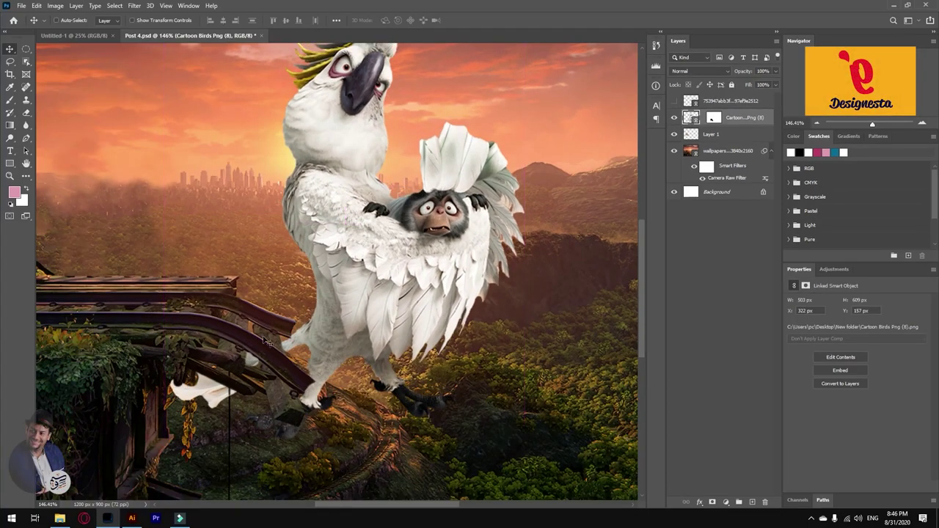
left_click_drag(415, 355, 430, 357)
key("ctrl+0")
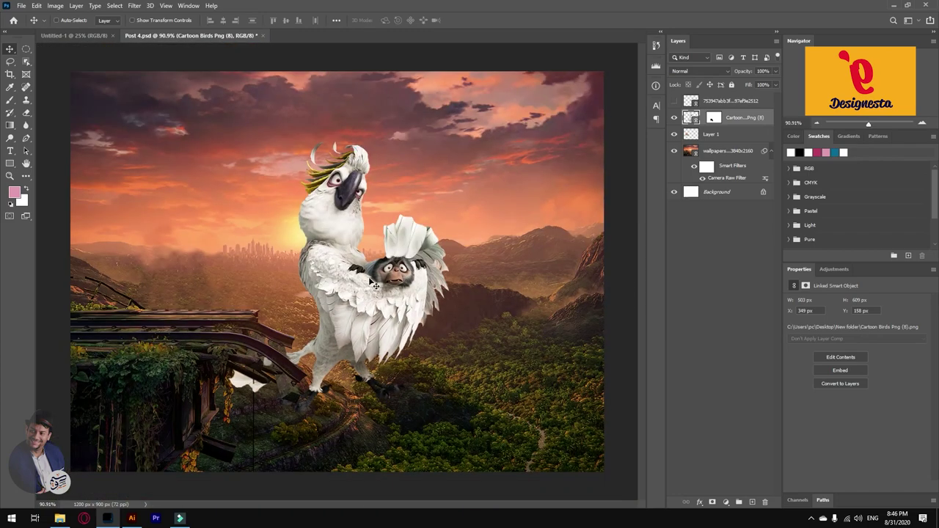
key("shift+Left")
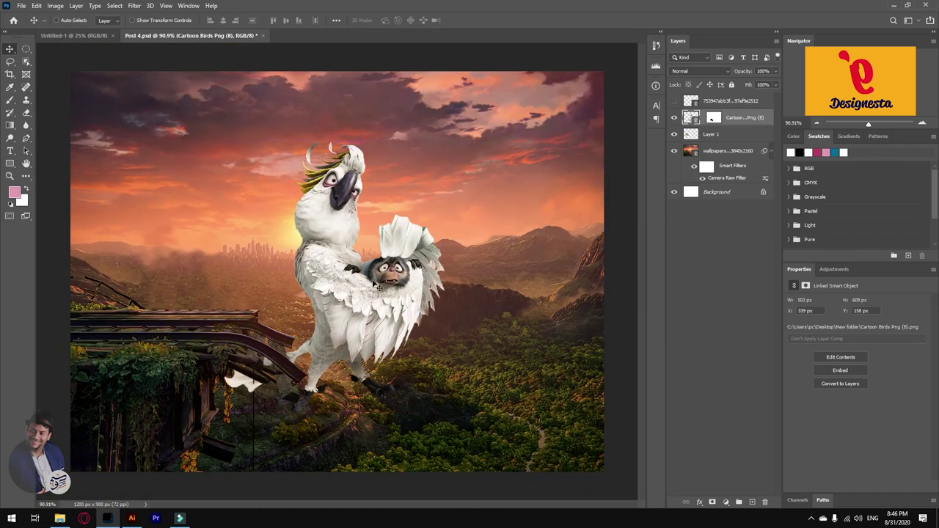
left_click_drag(382, 311, 380, 310)
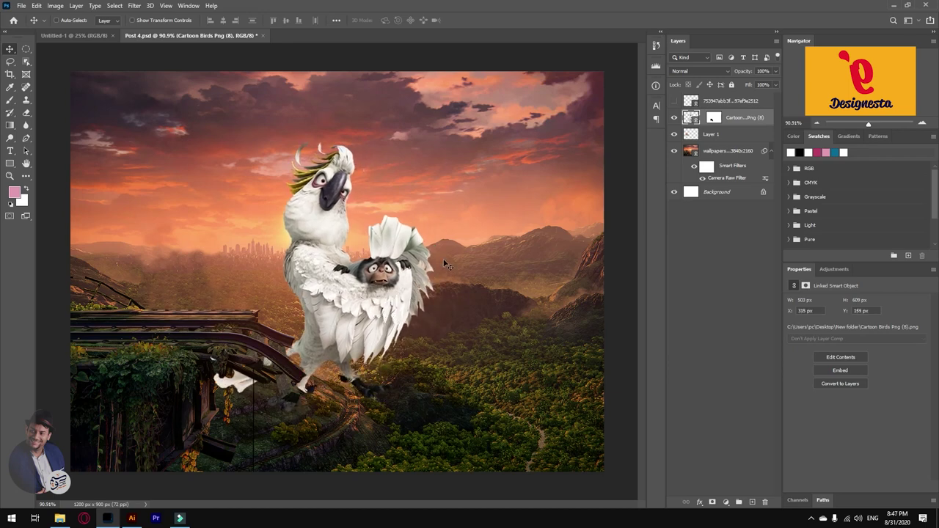
Relink the bird's mask and move the bird, Layer 1 and wallpaper layers together toward the left side of the canvas.
left_click(740, 153, "ctrl")
left_click_drag(523, 300, 485, 299)
key("ctrl+z")
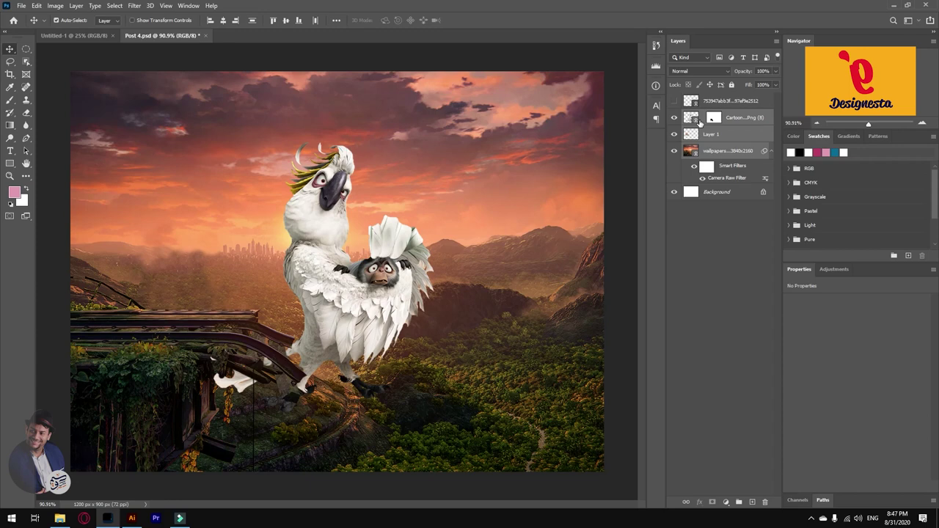
left_click_drag(540, 339, 431, 340)
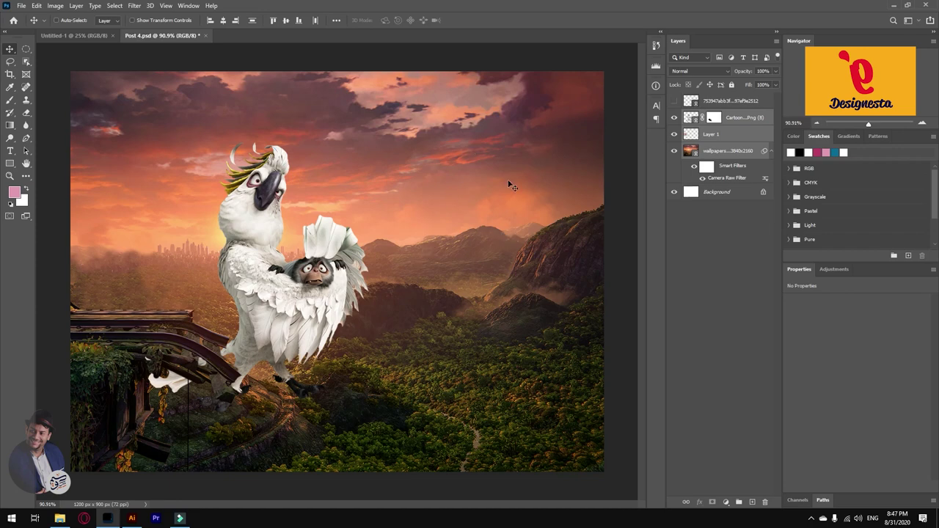
key("ctrl+plus")
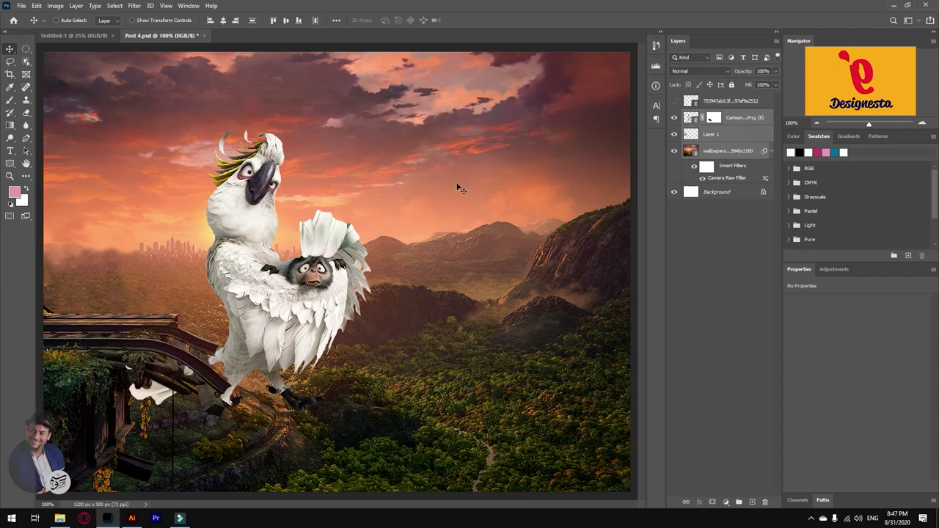
Try brushing black on the bird's layer mask where the tail overlaps the hanging leaves, and undo the stroke.
scroll(213, 415, "up", 5)
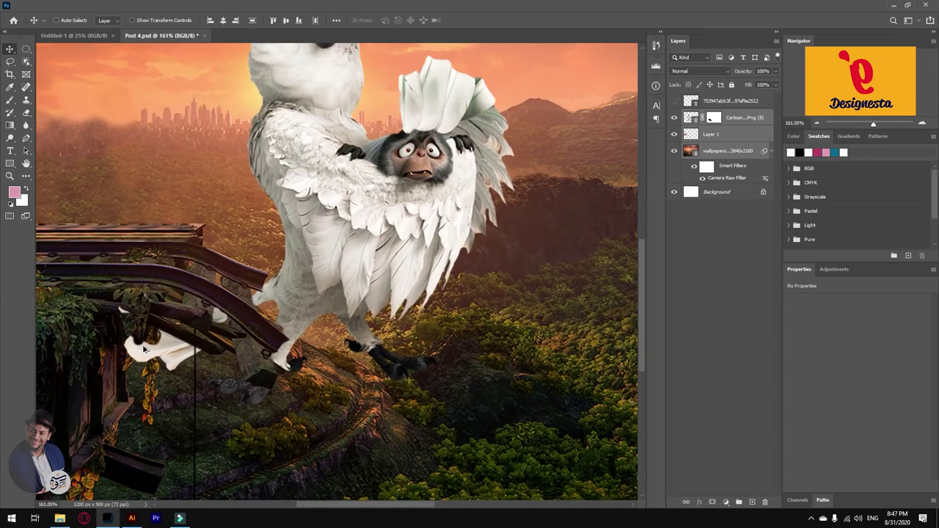
scroll(155, 345, "up", 2)
left_click(710, 119)
key("b")
key("d")
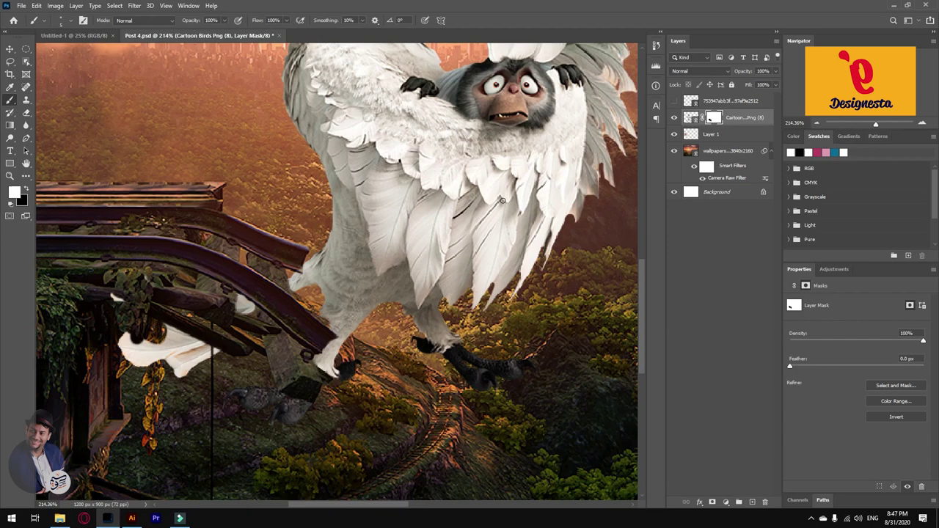
key("bracketright")
key("bracketright")
key("bracketright")
key("x")
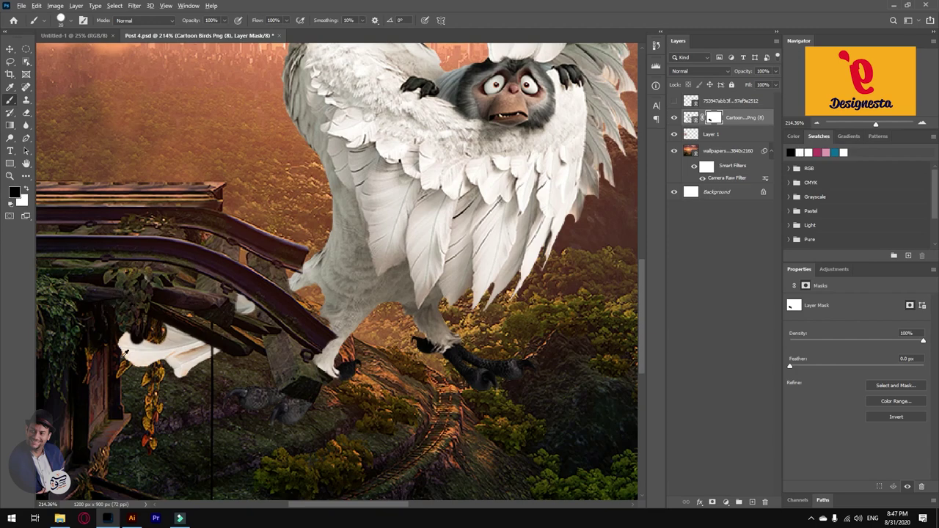
scroll(121, 356, "up", 3)
mouse_move(144, 332)
left_mouse_down()
mouse_move(131, 347)
mouse_move(134, 360)
mouse_move(139, 350)
mouse_move(147, 359)
mouse_move(150, 339)
mouse_move(129, 320)
left_mouse_up()
key("ctrl+z")
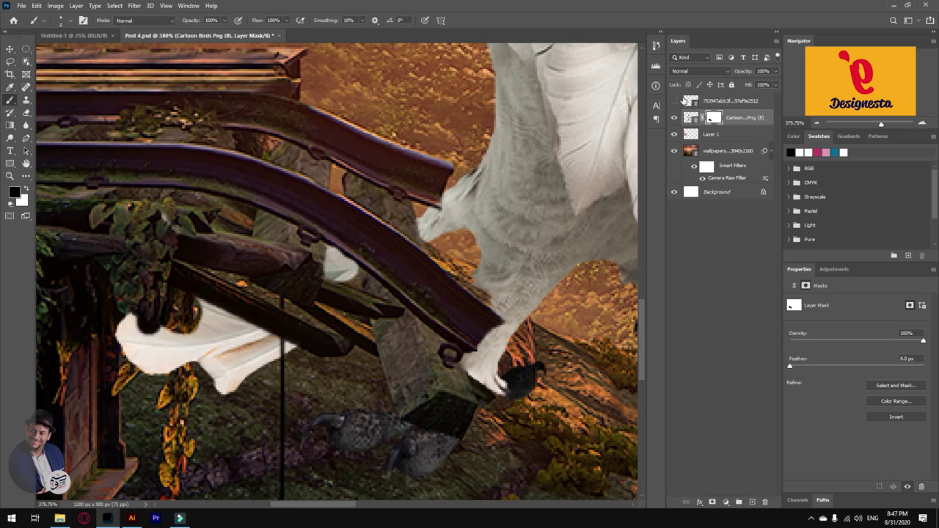
Hide the bird and select the long yellow hanging vine on the wallpaper layer with the Object Selection tool.
left_click(674, 118)
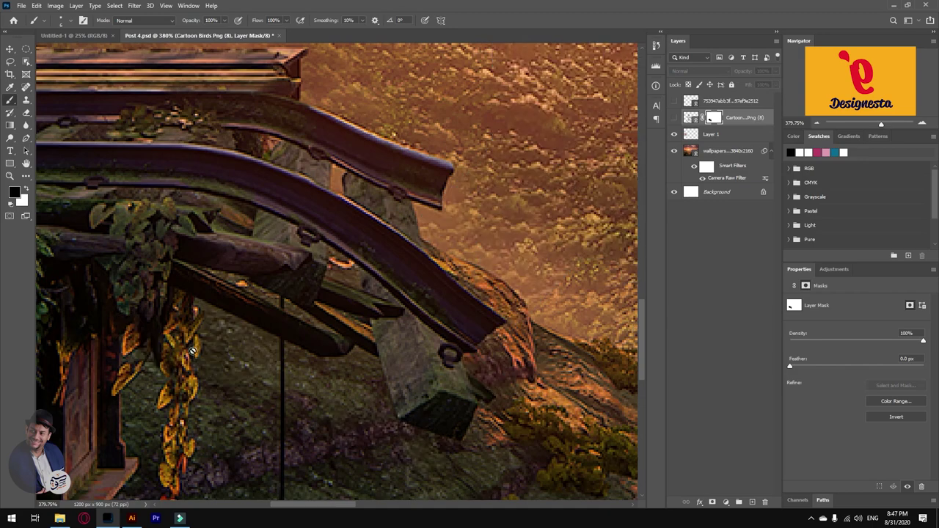
left_click_drag(308, 247, 324, 232)
left_click(715, 150)
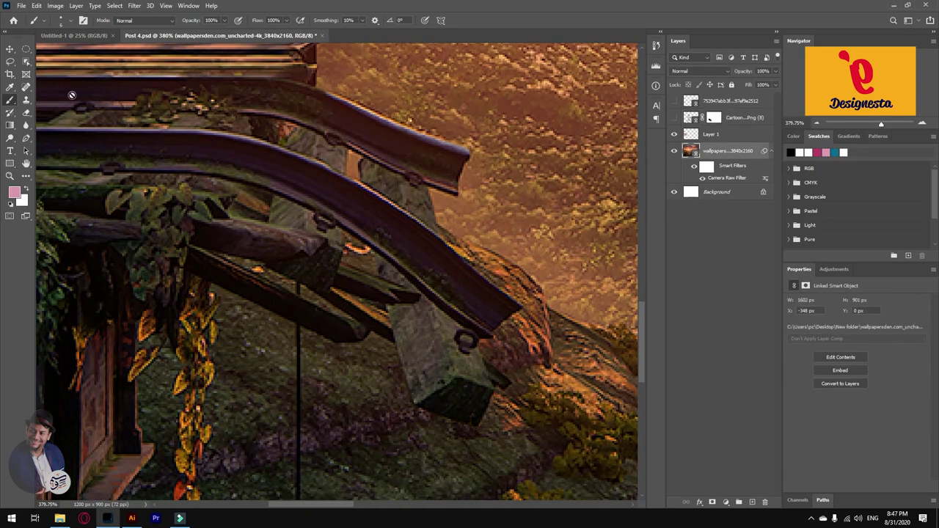
left_click(26, 62)
scroll(164, 314, "down", 3)
left_click_drag(202, 459, 148, 313)
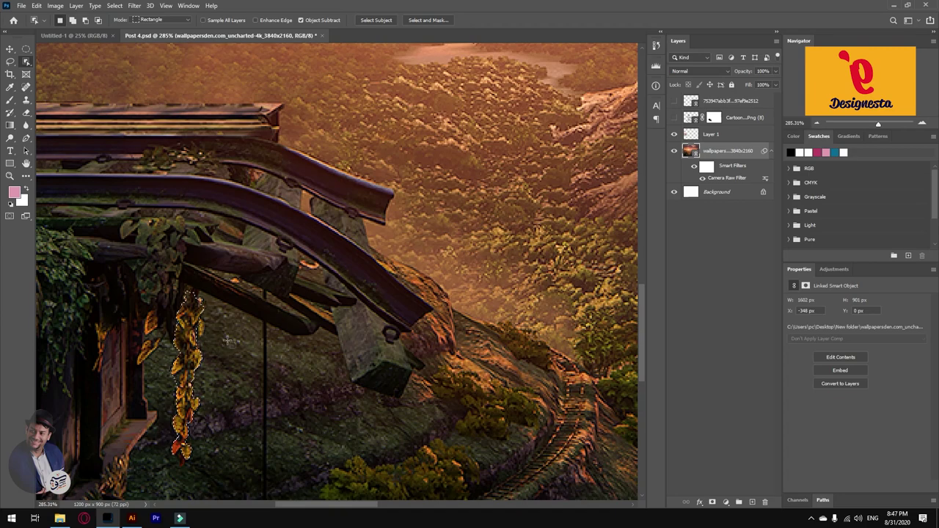
Show the bird, brush black on its mask inside the vine selection to bring the vine in front of the tail, and deselect.
left_click(713, 118)
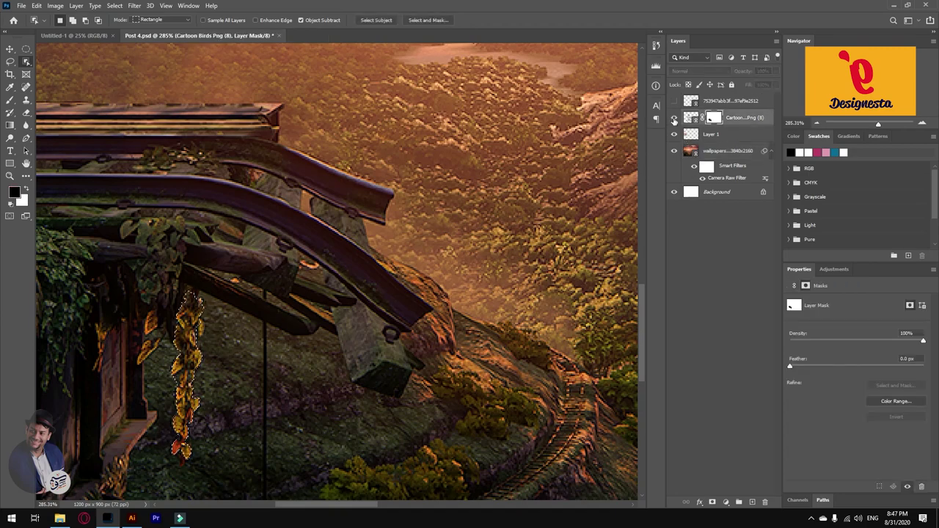
left_click(675, 118)
key("b")
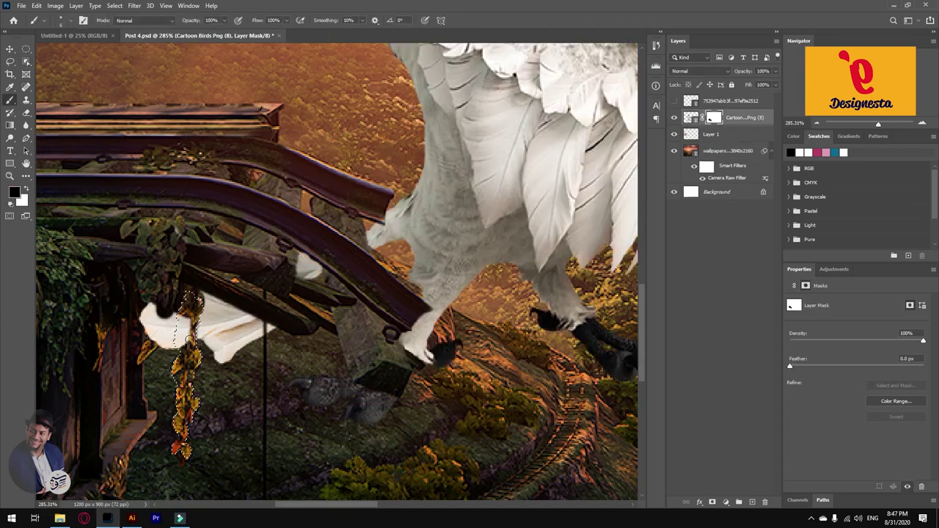
scroll(146, 366, "up", 1)
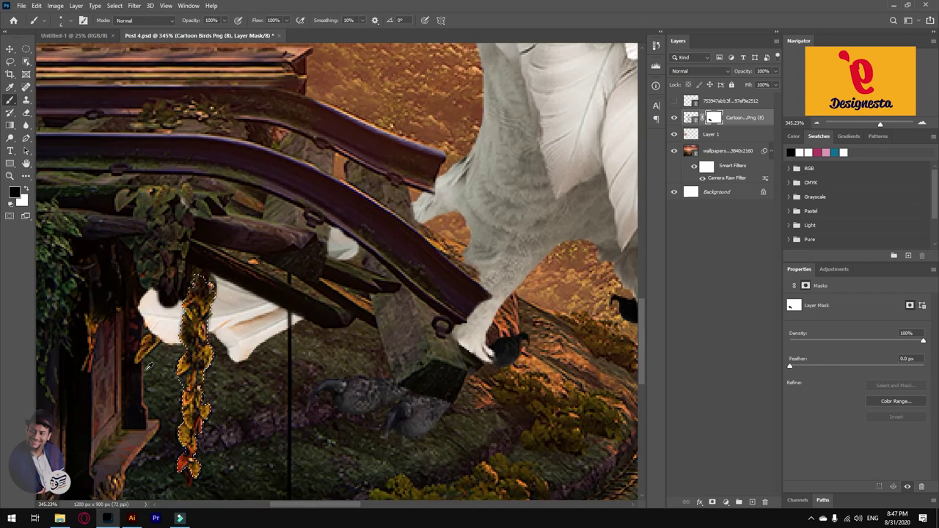
scroll(146, 365, "up", 1)
mouse_move(152, 335)
left_mouse_down()
mouse_move(174, 292)
mouse_move(153, 332)
mouse_move(164, 336)
left_mouse_up()
key("ctrl+z")
Compare the scene with the bird hidden, and brush black on its mask over the tail tip covering the post and small leaves.
left_click(676, 119)
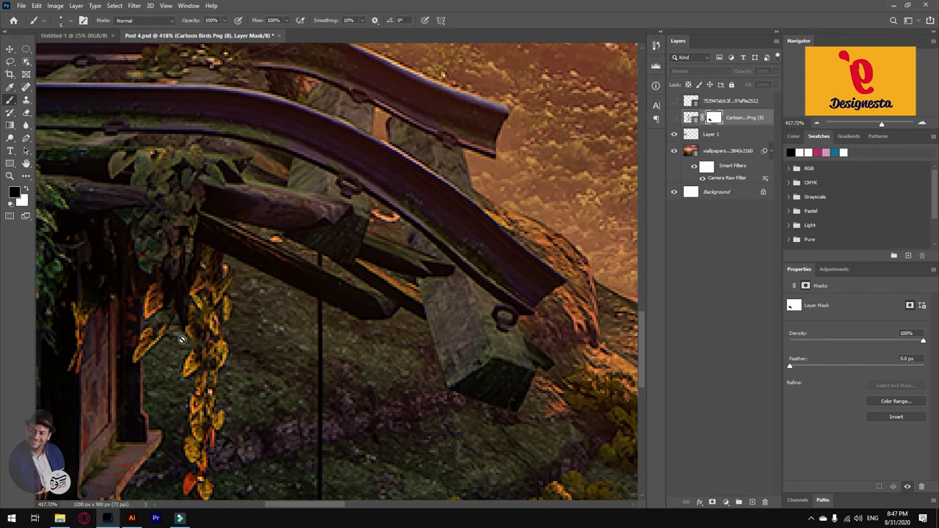
key("ctrl+comma")
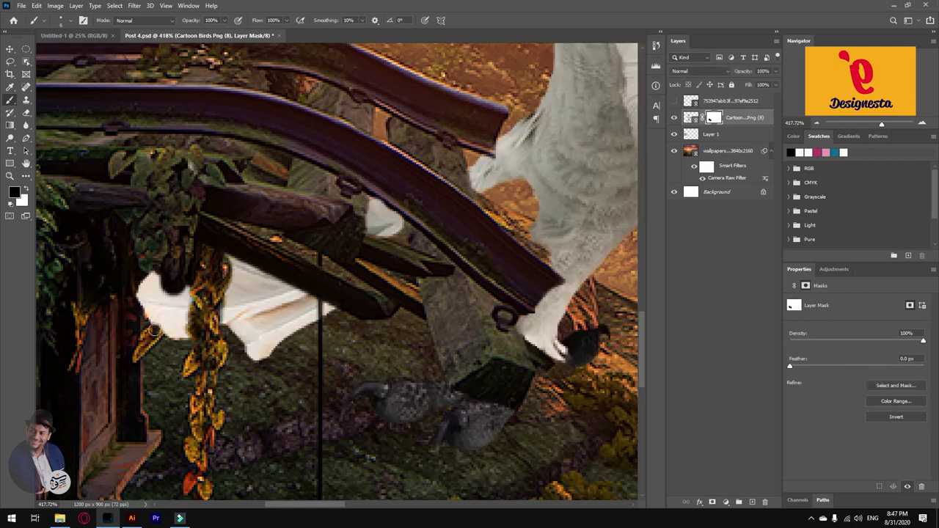
left_click_drag(151, 302, 146, 279)
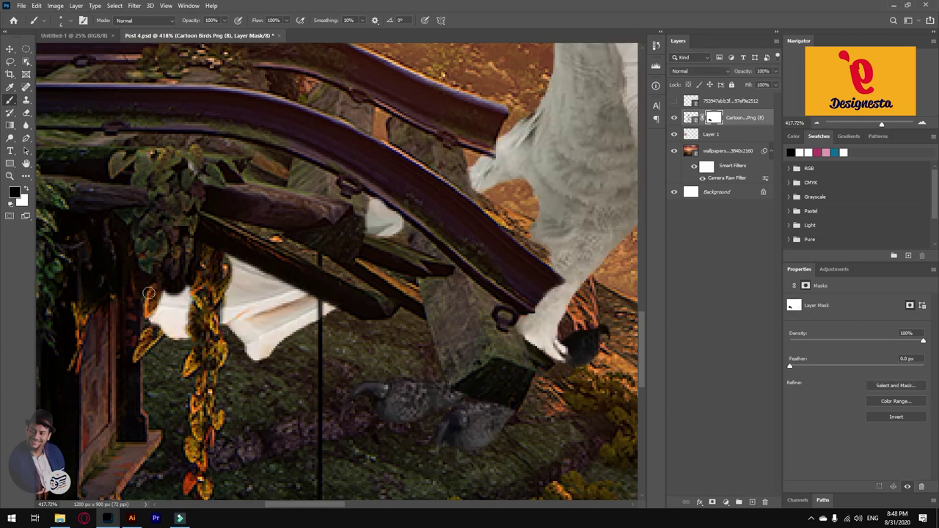
left_click_drag(150, 328, 139, 339)
scroll(165, 317, "down", 6)
Unlink the bird from its mask again and move the bird to X 202 px, Y 176 px.
key("v")
scroll(208, 359, "down", 3)
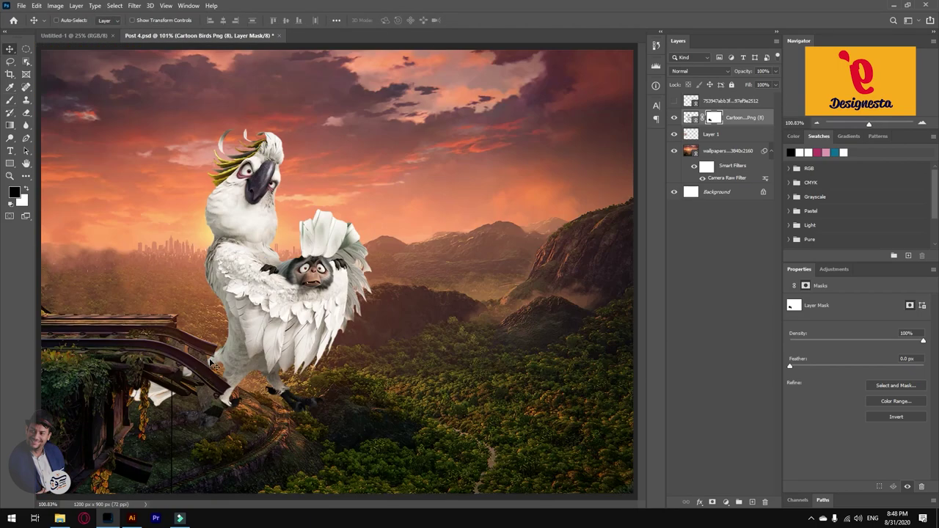
scroll(158, 418, "up", 1)
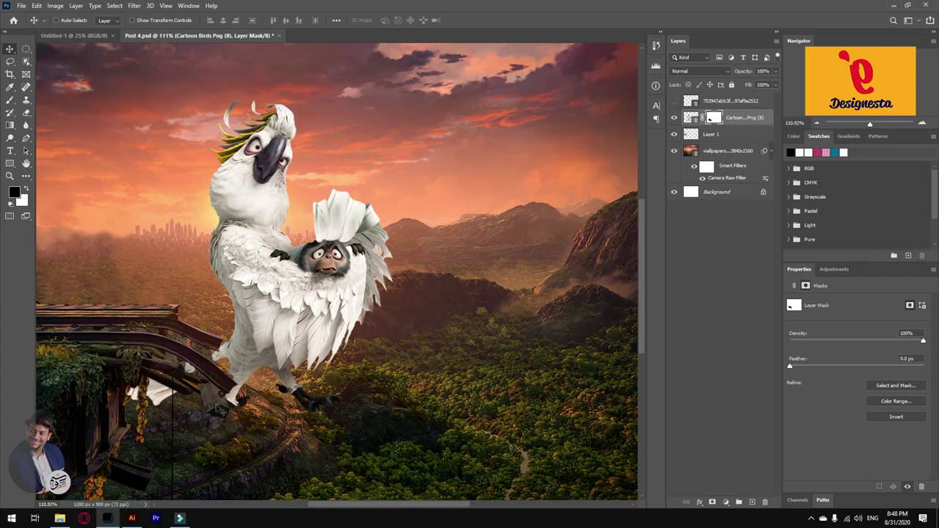
scroll(219, 411, "up", 1)
scroll(394, 341, "down", 1)
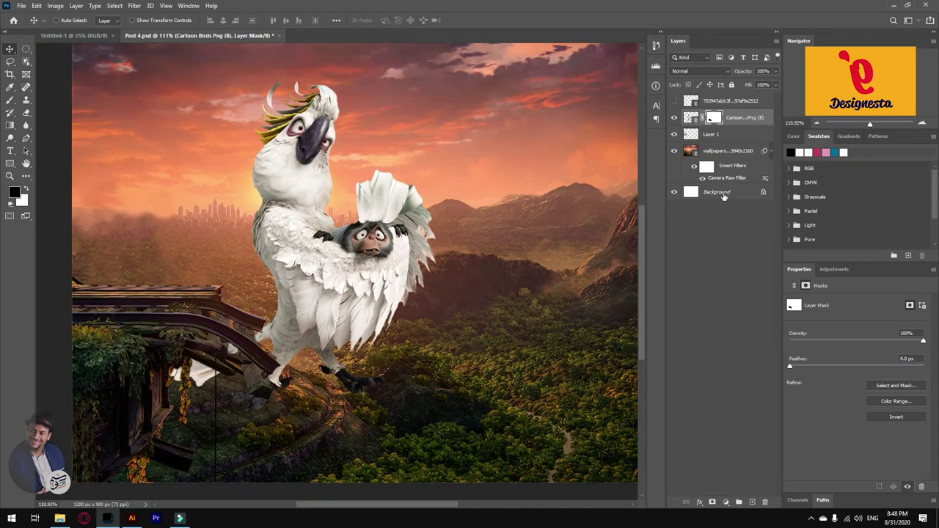
left_click(692, 118)
left_click_drag(364, 259, 390, 272)
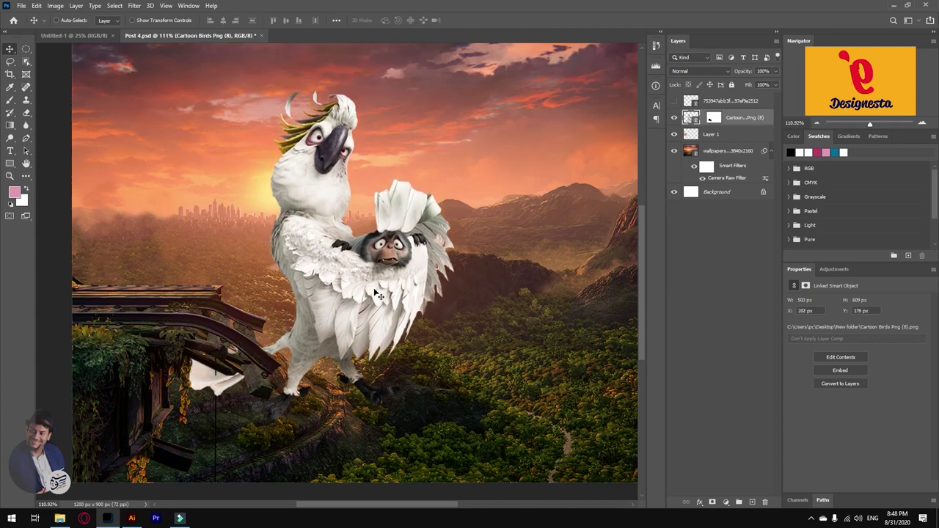
Trace a Pen path around the yellow-green bush below the bird's rear foot on the wallpaper layer.
left_click(714, 150)
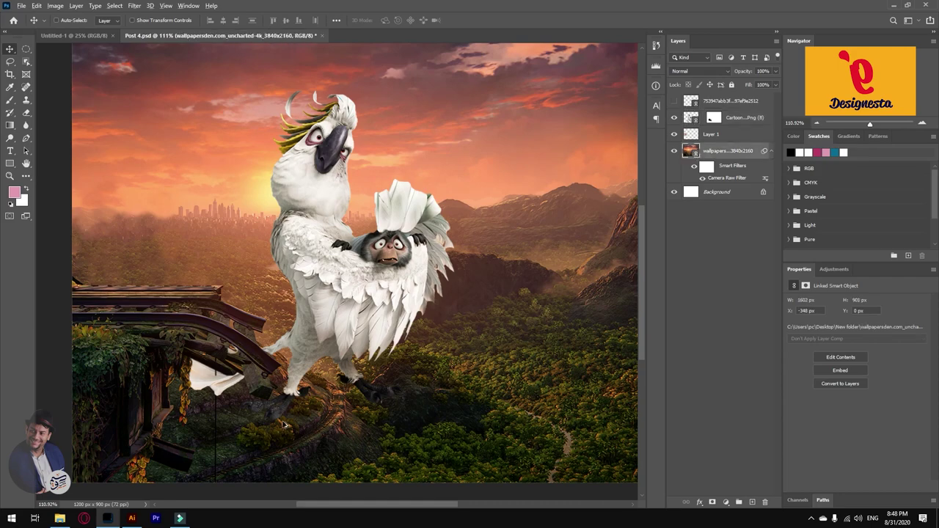
scroll(250, 442, "up", 5)
scroll(244, 443, "up", 4)
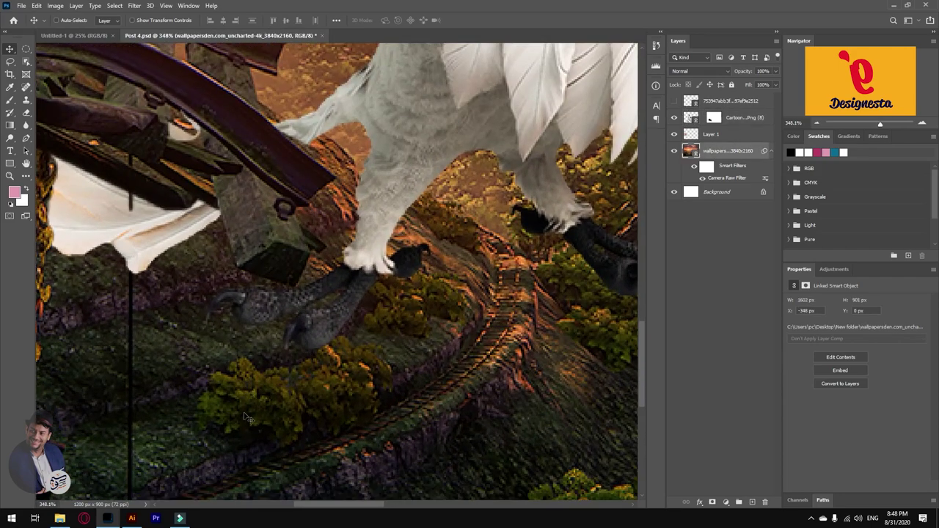
key("p")
left_click(201, 427)
left_click(197, 411)
left_click(204, 397)
left_click(210, 390)
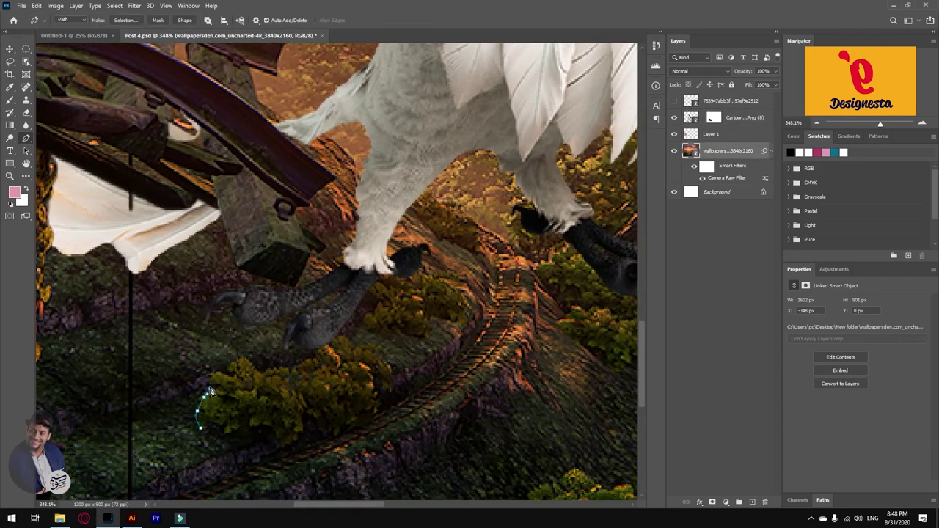
left_click(232, 369)
left_click(281, 366)
left_click(298, 366)
left_click(309, 361)
left_click(316, 352)
left_click(349, 337)
left_click(372, 344)
left_click(397, 375)
left_click(393, 391)
left_click(371, 402)
left_click(360, 424)
left_click(323, 434)
left_click(254, 440)
Turn the bush path into a selection and copy it to a new layer.
key("ctrl+Return")
key("m")
right_click(288, 394)
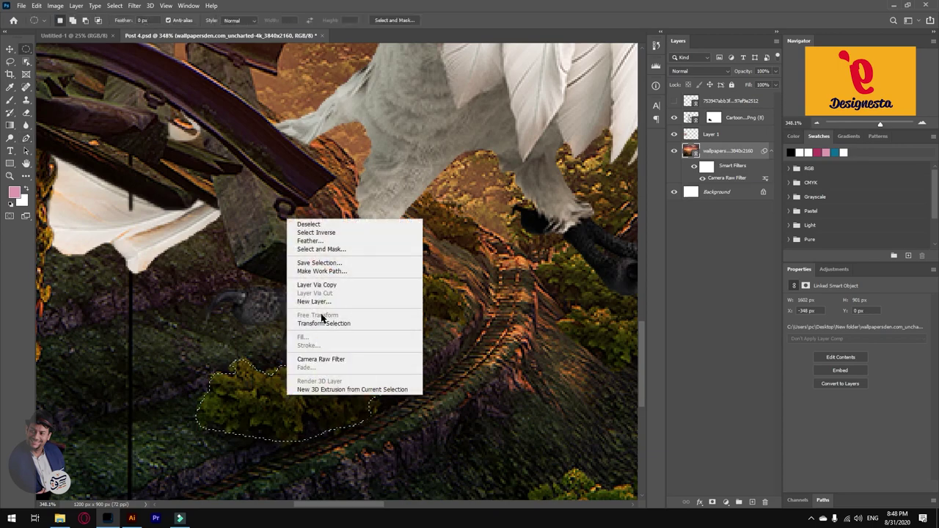
left_click(317, 284)
Bring the copied bush to the top of the layer stack and move it over the rear foot, to X 303 px, Y 746 px.
key("v")
left_click_drag(323, 425, 323, 390)
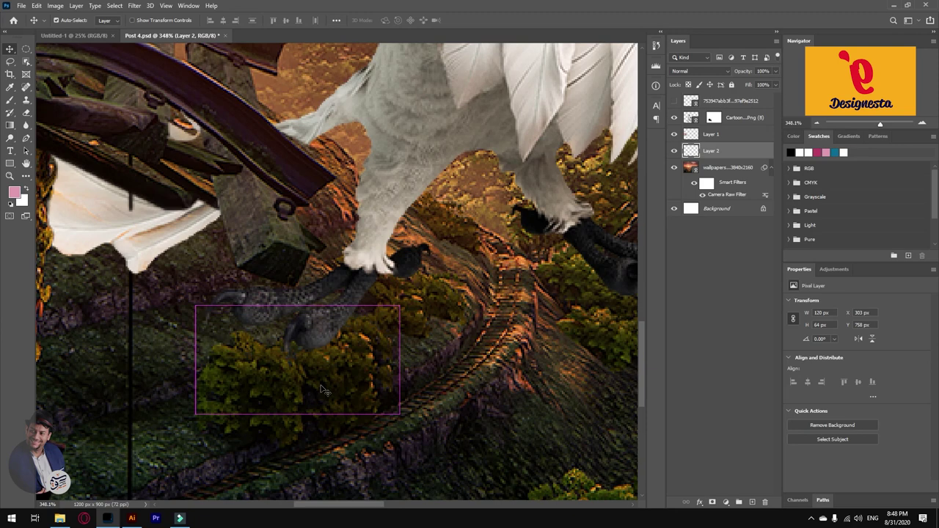
key("ctrl+shift+bracketright")
left_click_drag(320, 389, 345, 362)
Lightly erase along the copied bush's edges with a smaller Eraser brush at 62% opacity and 18% flow.
key("e")
key("bracketleft")
key("bracketleft")
key("bracketleft")
key("bracketleft")
key("bracketleft")
key("bracketleft")
key("bracketleft")
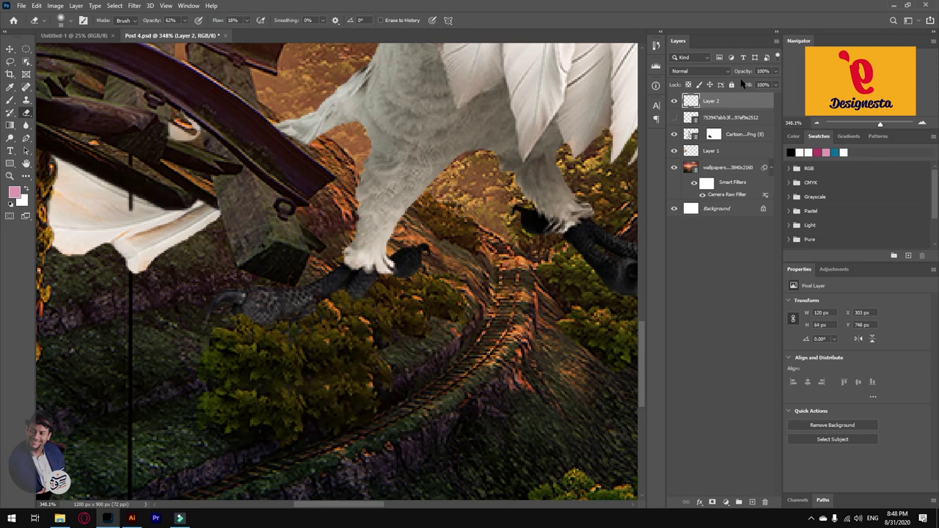
key("v")
Flip the copied bush horizontally and reposition it at X 293 px, Y 745 px.
scroll(342, 350, "down", 3)
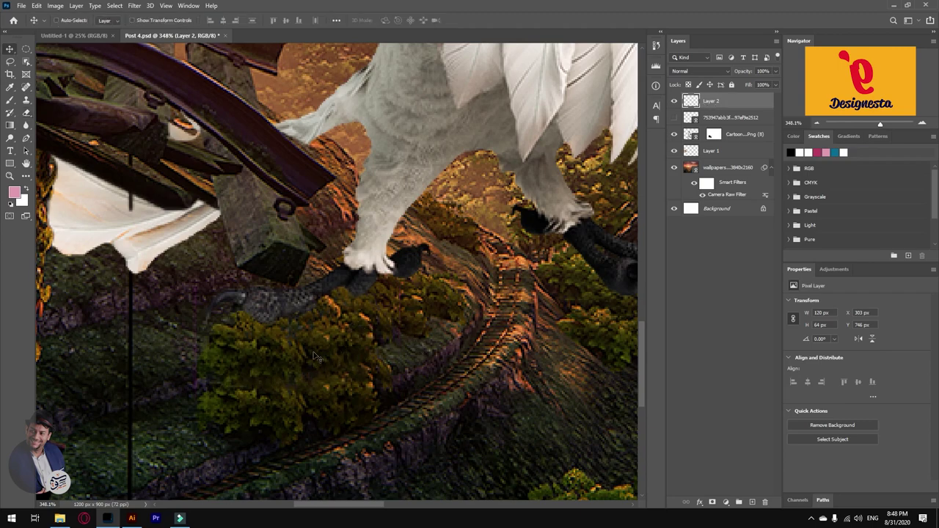
scroll(195, 352, "down", 2)
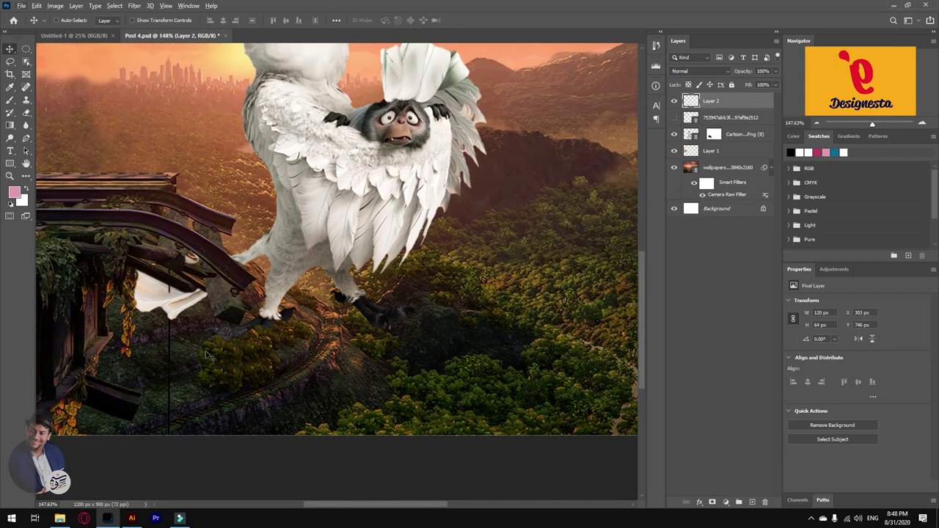
key("ctrl+t")
right_click(262, 351)
left_click(293, 325)
left_click_drag(271, 362, 263, 360)
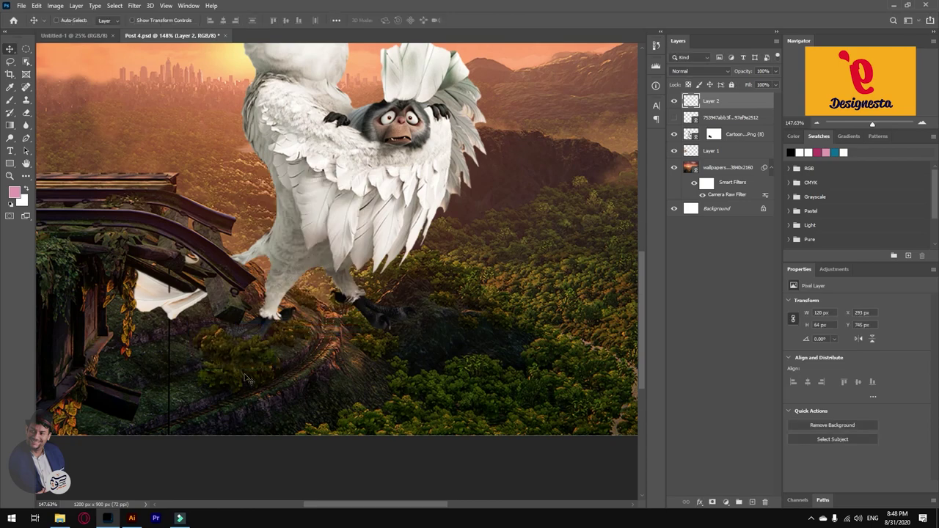
Trace a Pen path around the green treetops below the bird's front foot on the wallpaper layer.
scroll(331, 352, "down", 3)
scroll(438, 388, "up", 4)
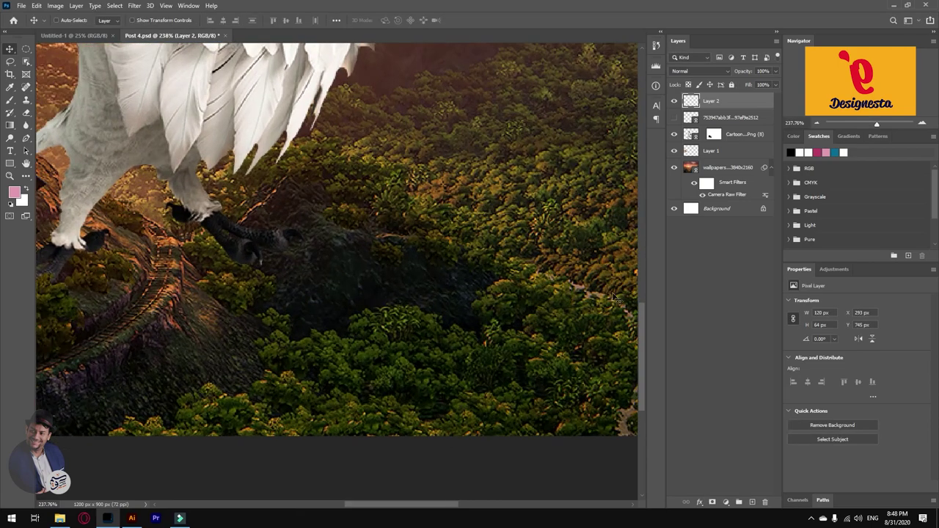
left_click(714, 170)
key("p")
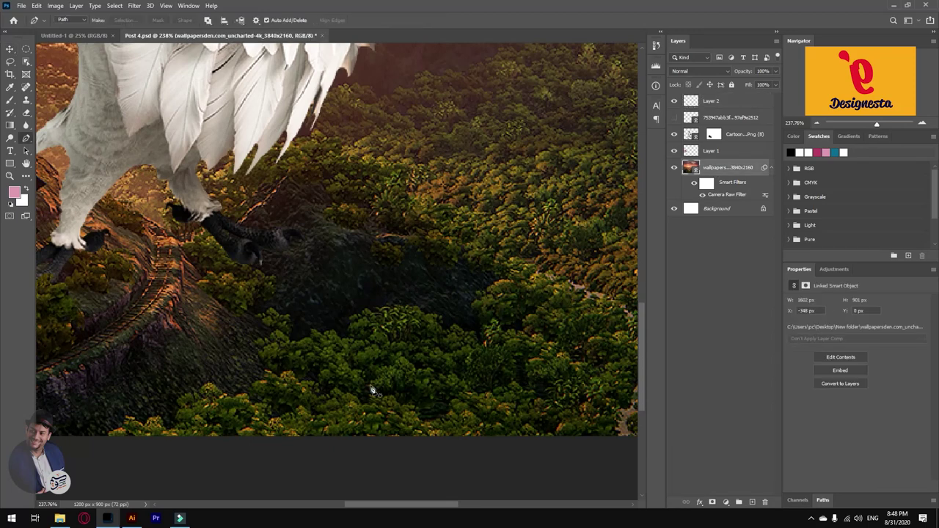
left_click(257, 352)
left_click(256, 348)
left_click(261, 342)
left_click(267, 339)
left_click(269, 335)
left_click_drag(271, 331, 276, 333)
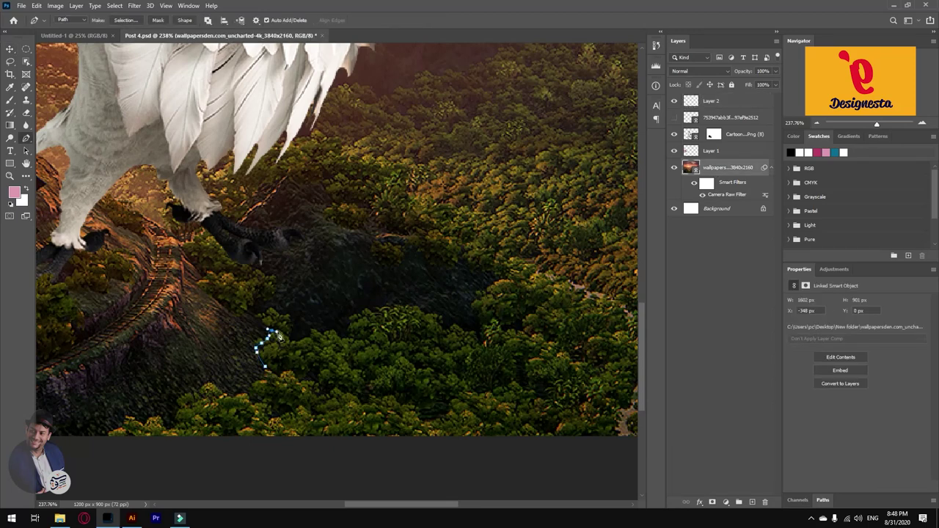
left_click(298, 340)
left_click(307, 336)
left_click(313, 331)
left_click(312, 327)
left_click(324, 333)
left_click(332, 333)
left_click(338, 334)
left_click(354, 336)
left_click(355, 323)
left_click(364, 311)
left_click(375, 309)
left_click(385, 309)
left_click(394, 307)
left_click(405, 308)
left_click(419, 309)
left_click(431, 316)
left_click(439, 321)
left_click(449, 327)
left_click(457, 328)
left_click(467, 337)
left_click(477, 341)
left_click(463, 369)
left_click(457, 381)
left_click(433, 401)
left_click(406, 398)
left_click(358, 389)
left_click(324, 381)
left_click(313, 380)
left_click(282, 372)
Convert the treetop path to a selection and copy that foliage to its own layer.
key("ctrl+Return")
key("m")
right_click(399, 356)
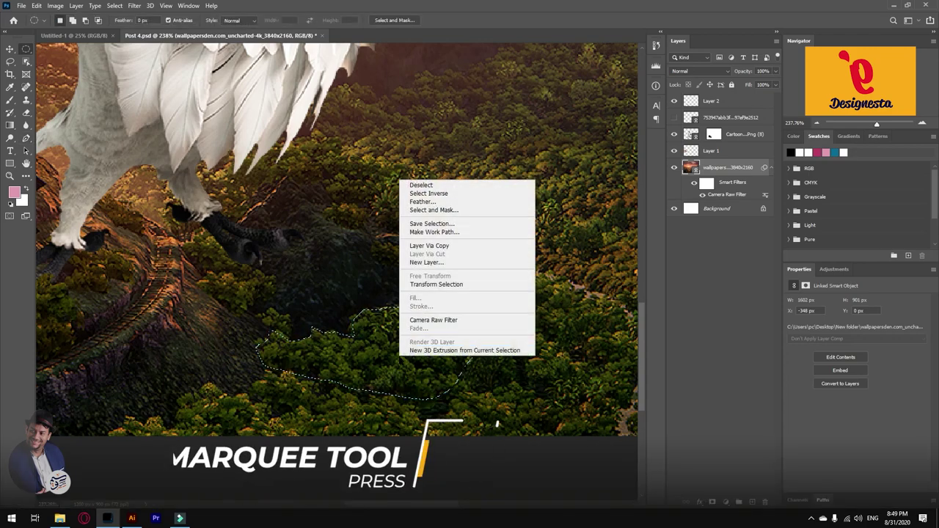
left_click(429, 245)
Move the copied treetops up to the bird's front foot and bring their layer above all others.
key("v")
left_click_drag(381, 360, 306, 314)
key("ctrl+shift+bracketright")
Flip the copied treetops horizontally and place them beneath the front foot at X 534 px, Y 728 px.
key("ctrl+t")
right_click(299, 295)
left_click(345, 459)
key("Return")
left_click_drag(331, 272, 343, 277)
scroll(339, 276, "down", 5, "alt")
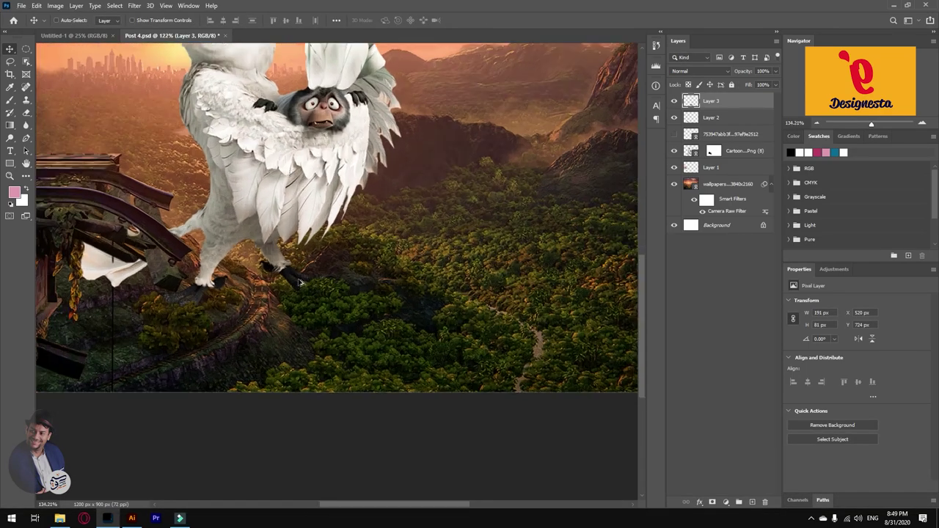
left_click_drag(336, 317, 371, 309)
Refine the bird's mask around the claws of both feet with a small soft brush of 26% hardness, using black and white.
scroll(296, 301, "up", 4, "alt")
scroll(282, 284, "up", 6, "alt")
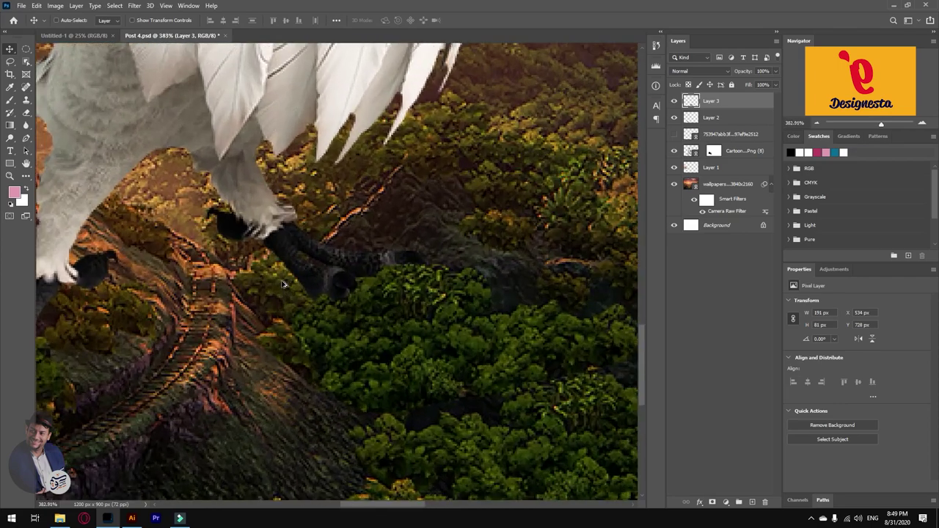
left_click(712, 153)
key("b")
key("d")
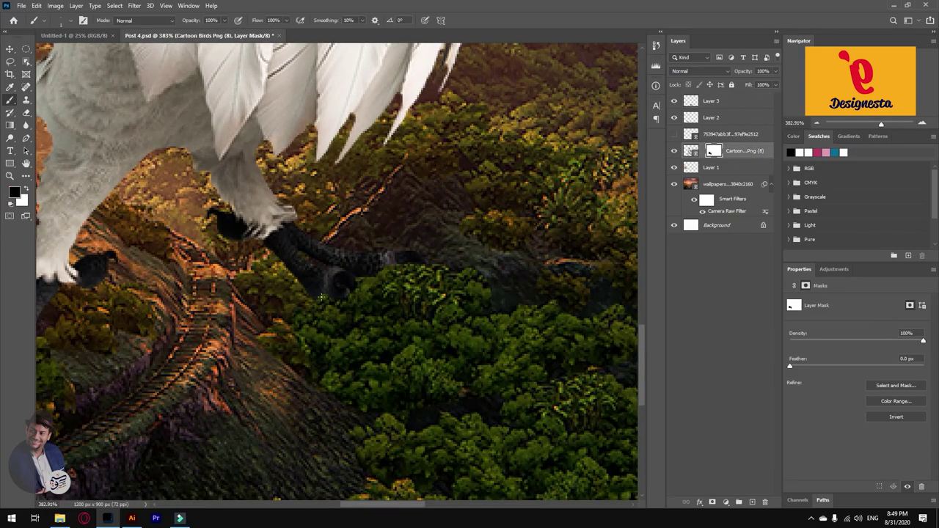
right_click(345, 308)
left_click(381, 339)
left_click(381, 316)
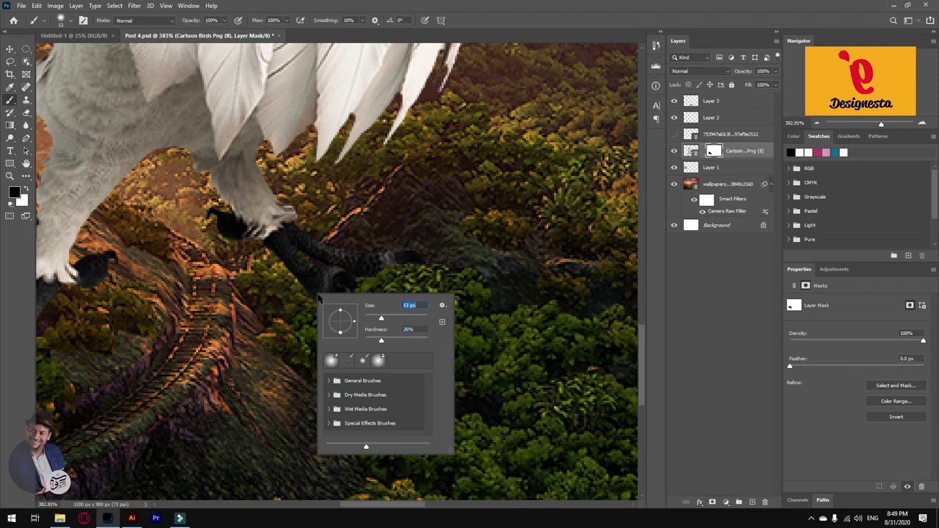
key("Return")
key("bracketleft")
key("bracketleft")
key("bracketleft")
key("bracketleft")
key("bracketleft")
key("bracketleft")
key("bracketleft")
key("bracketleft")
key("bracketleft")
key("bracketleft")
key("bracketleft")
key("bracketleft")
key("bracketleft")
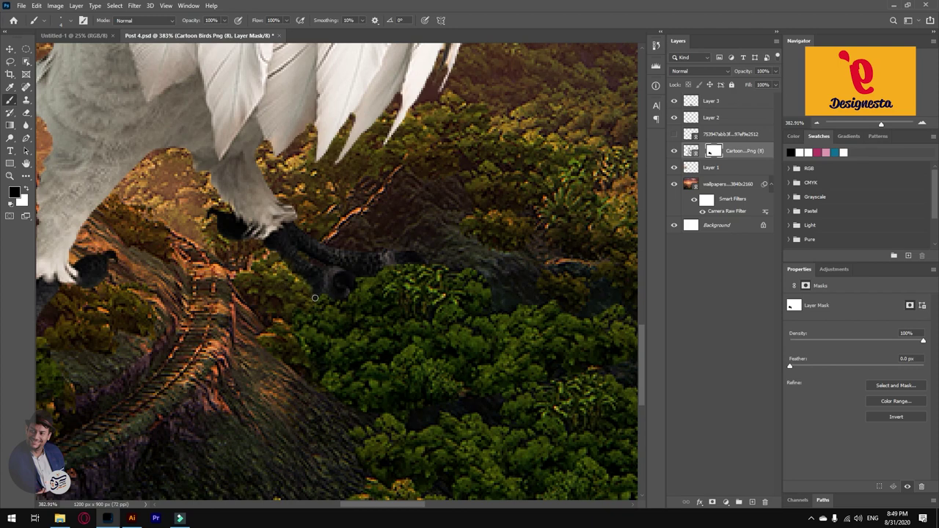
left_click_drag(143, 262, 166, 265)
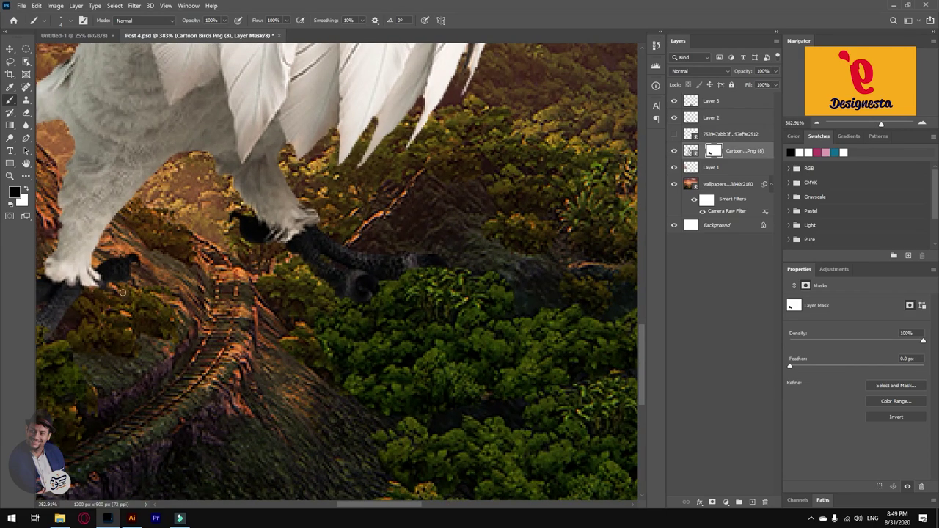
key("x")
scroll(186, 272, "down", 6)
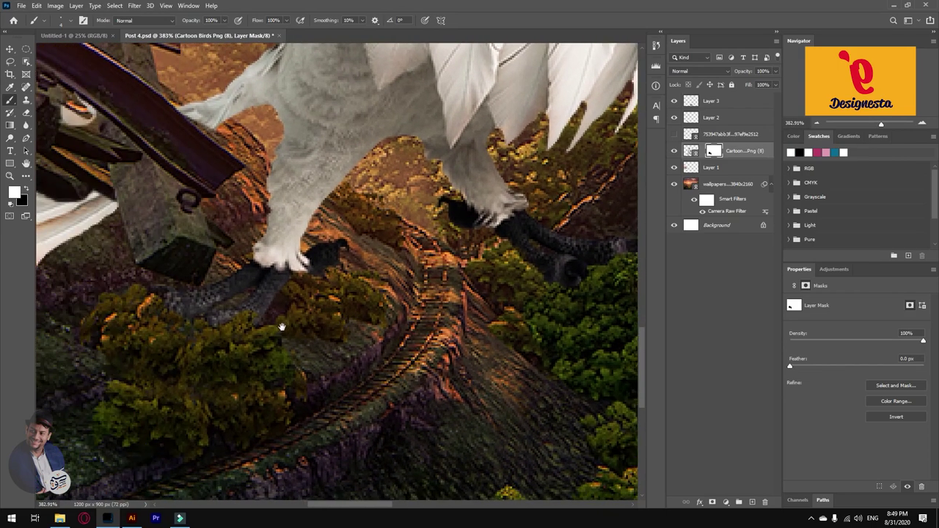
Check the whole composition and save the document.
key("v")
key("ctrl+0")
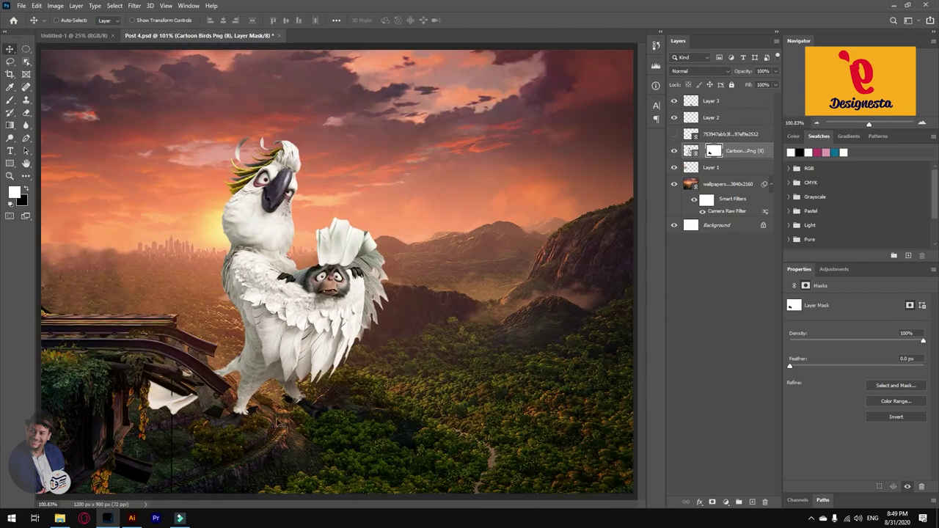
scroll(324, 275, "down", 2)
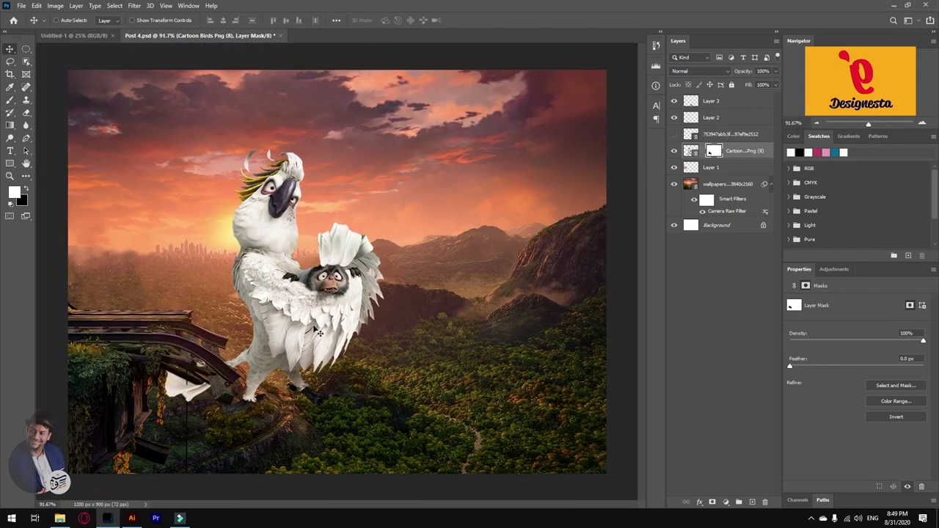
scroll(163, 301, "up", 2)
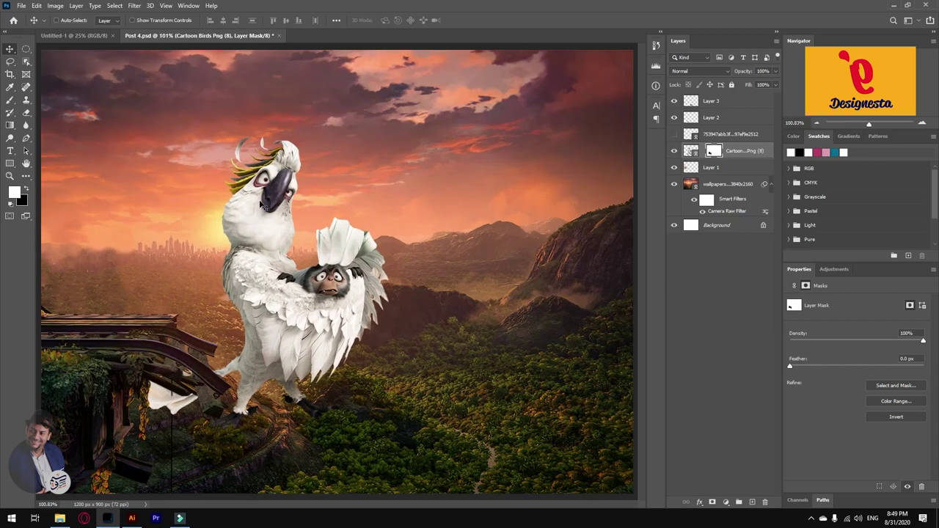
scroll(240, 262, "up", 2)
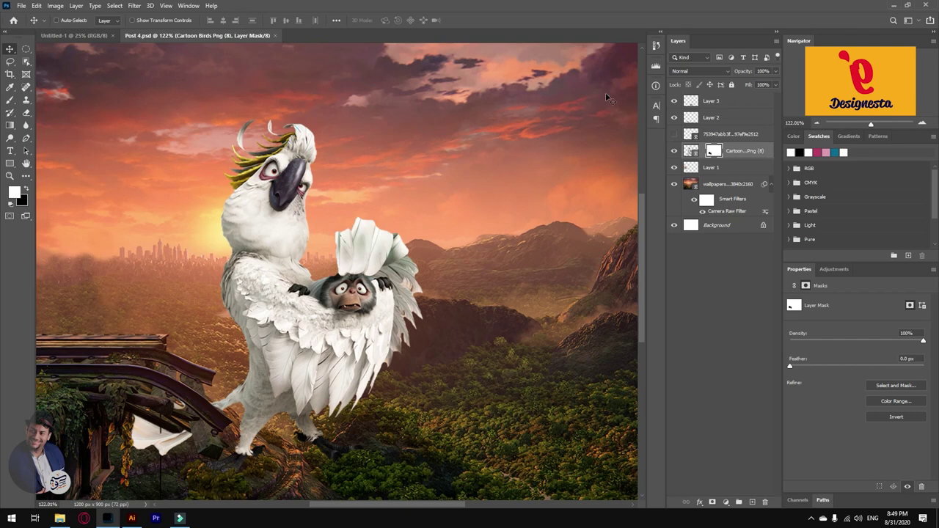
Show the Photoshop logo layer and move the logo over the monkey in the bird's arms.
left_click(673, 134)
left_click(730, 134)
left_click_drag(462, 250, 383, 293)
Scale the Photoshop logo down to 104 × 90 px and position it at X 534 px, Y 426 px.
key("ctrl+t")
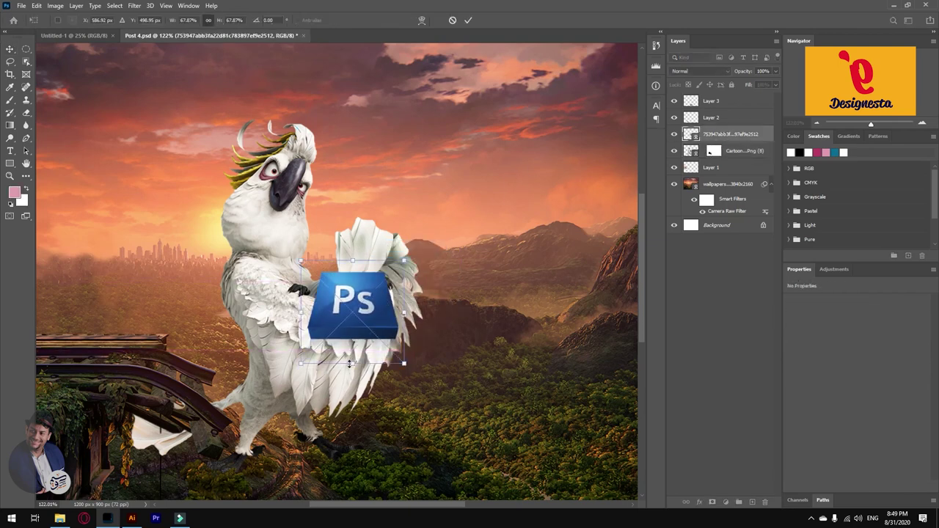
left_click_drag(351, 366, 349, 334)
scroll(355, 305, "up", 4)
key("alt+space")
key("Escape")
left_click(468, 20)
scroll(356, 301, "up", 1)
left_click_drag(356, 263, 361, 265)
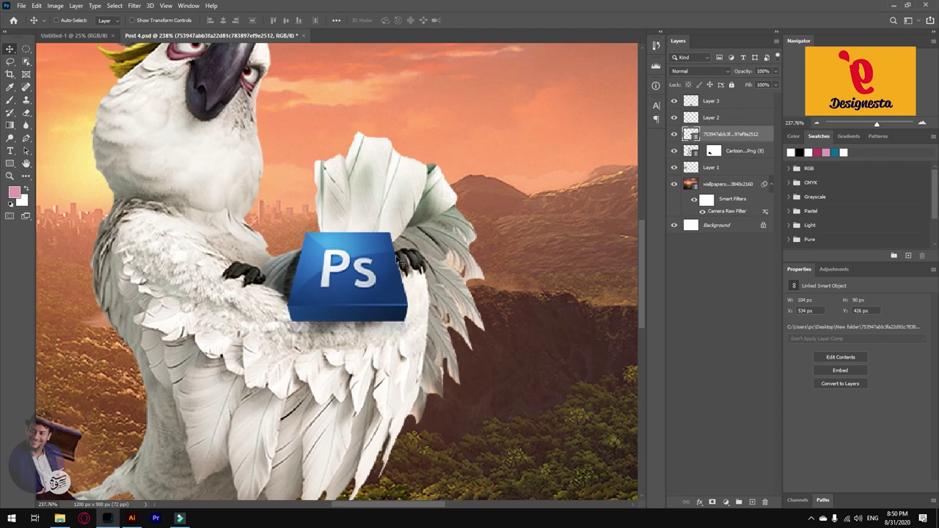
Add a new layer above the bird and cover the monkey's hands with cloned feathers, sampling Current & Below with the Clone Stamp.
left_click(685, 152)
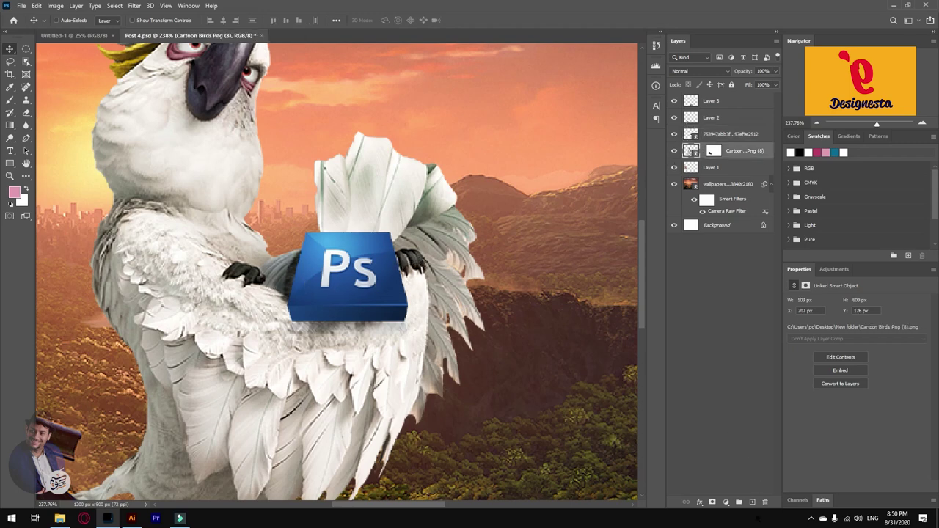
left_click(753, 503)
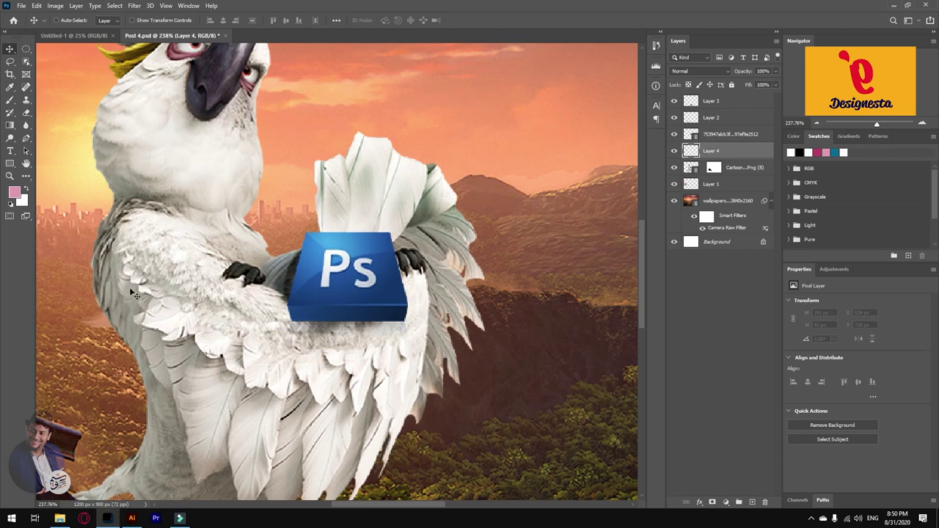
left_click(26, 100)
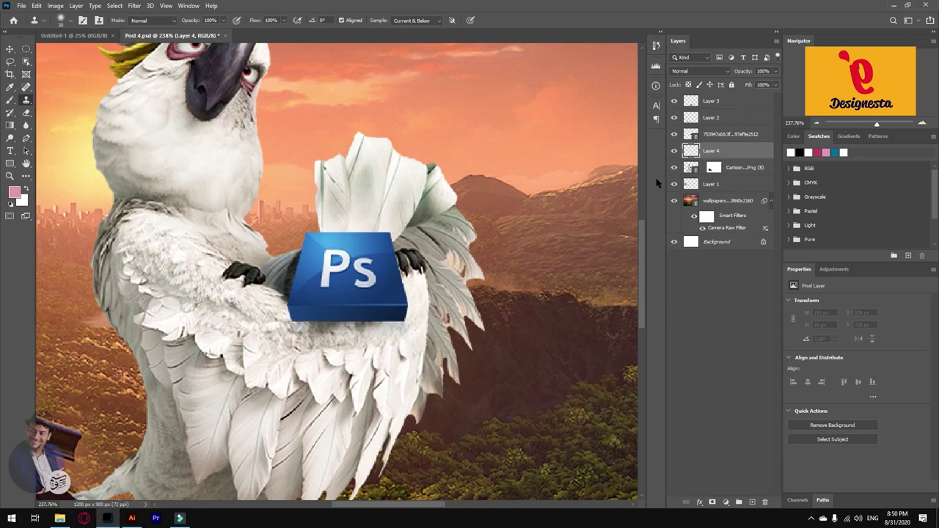
scroll(454, 210, "down", 5)
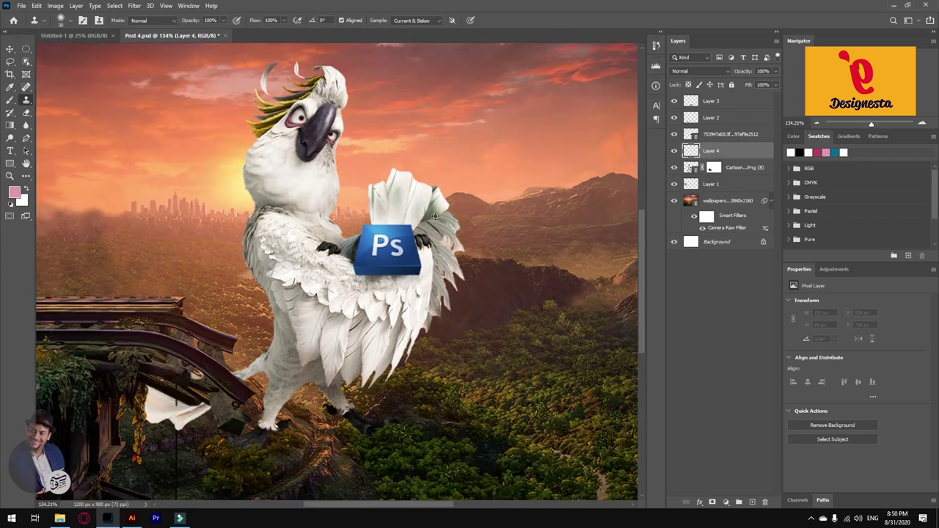
key("ctrl+0")
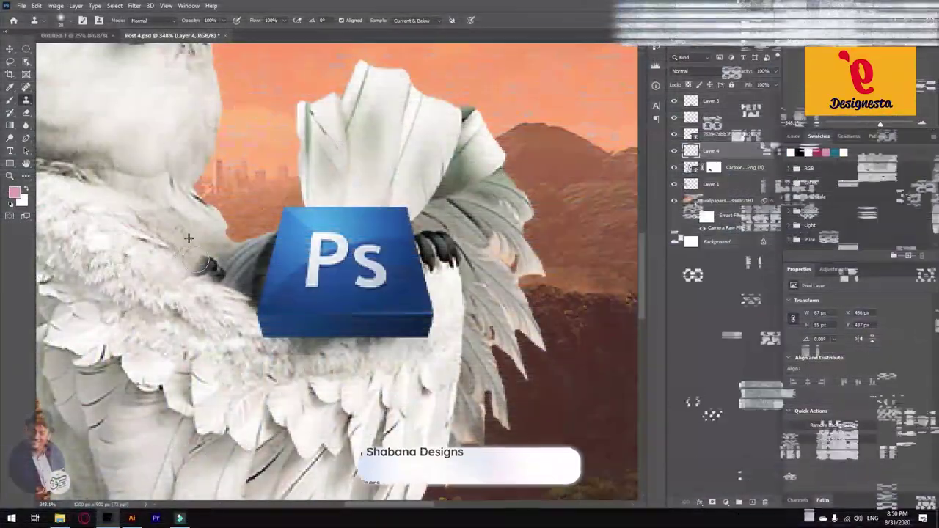
mouse_move(196, 261)
left_mouse_down()
mouse_move(242, 258)
mouse_move(191, 234)
mouse_move(209, 240)
mouse_move(214, 270)
mouse_move(244, 285)
mouse_move(227, 255)
mouse_move(230, 283)
mouse_move(256, 293)
left_mouse_up()
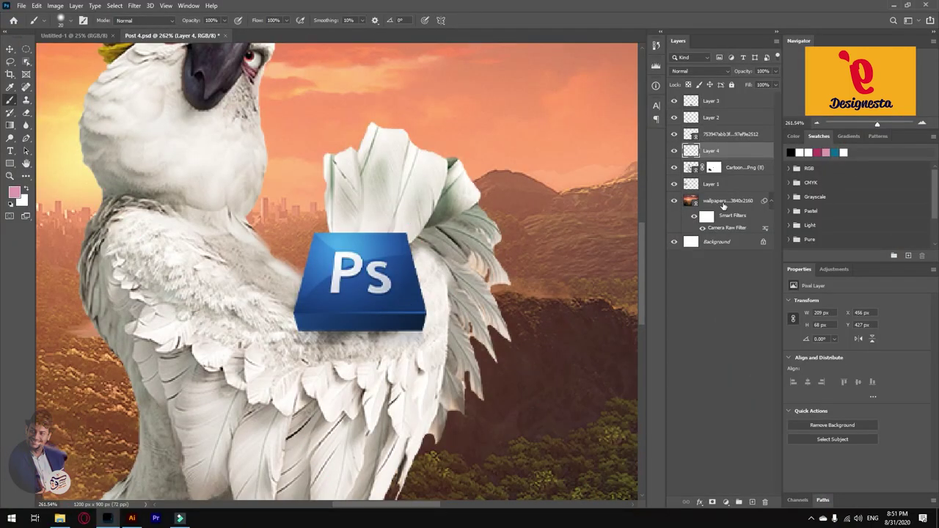
Toggle Layer 1's visibility to identify its content and rename it Hide People.
left_click(723, 204)
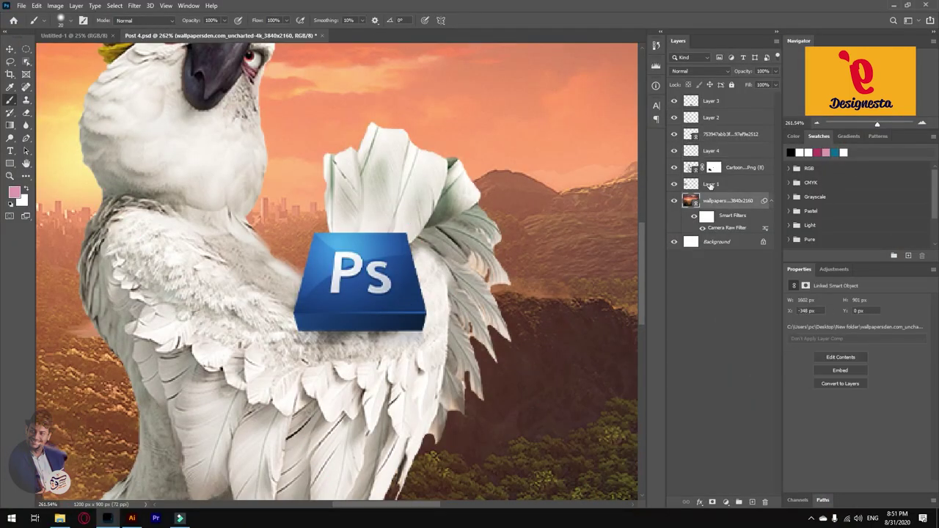
left_click(708, 185)
scroll(595, 193, "down", 3)
left_click(674, 184)
left_click(674, 183)
double_click(711, 182)
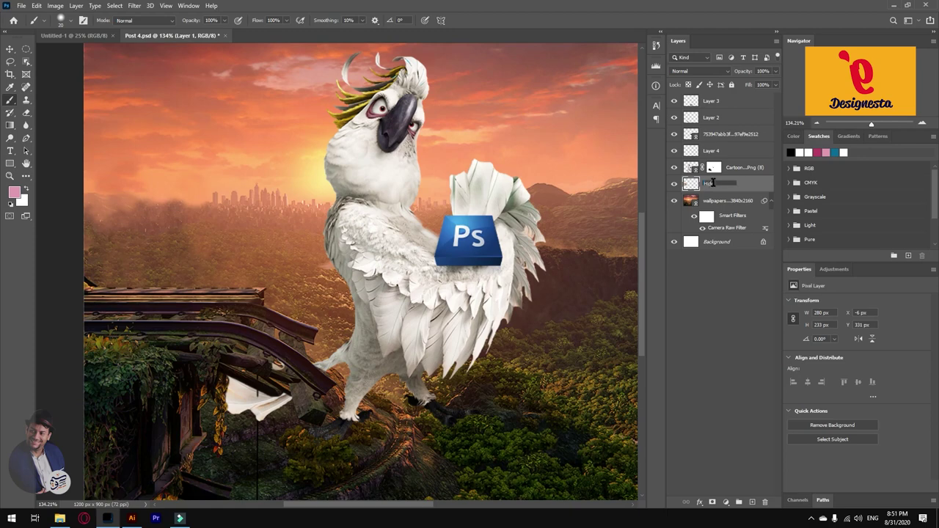
key("Return")
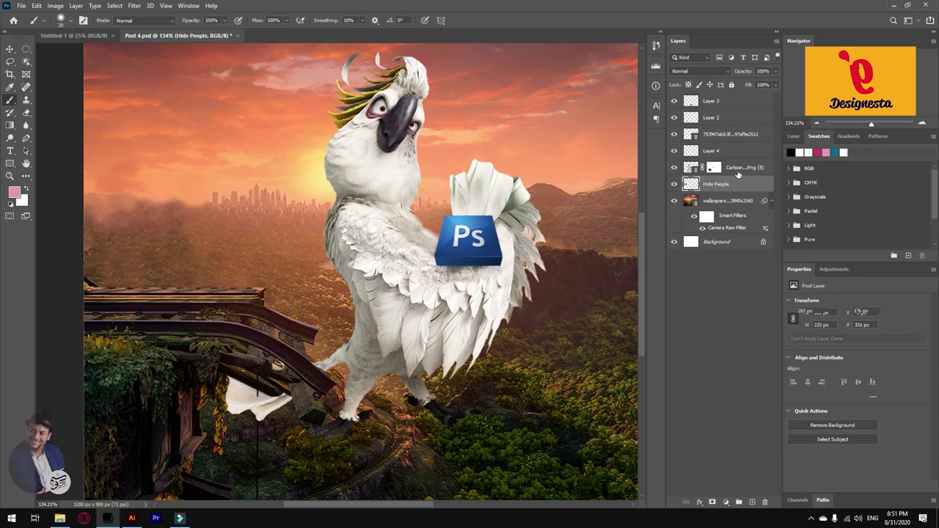
Rename the cartoon bird layer Bird and Layer 4, which holds the cloned feathers, Hide Monkey.
double_click(743, 167)
type("B")
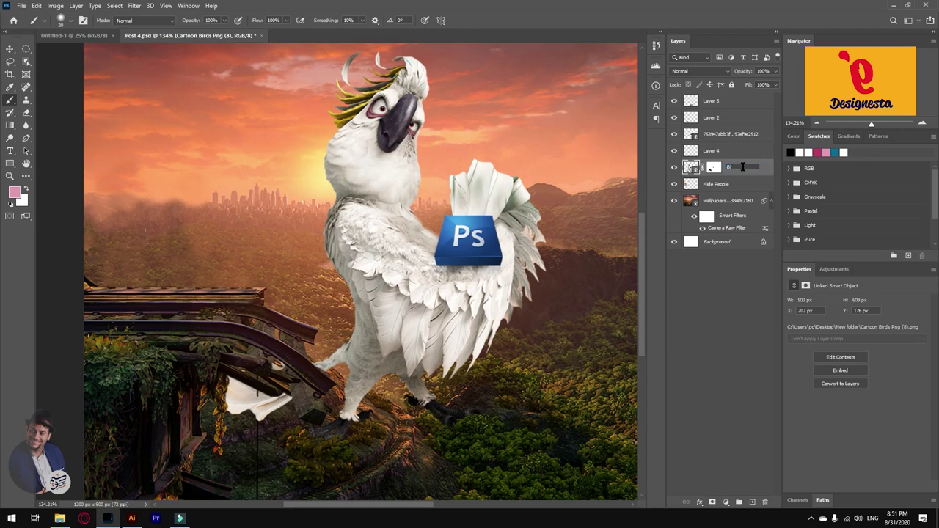
type("ird")
key("Return")
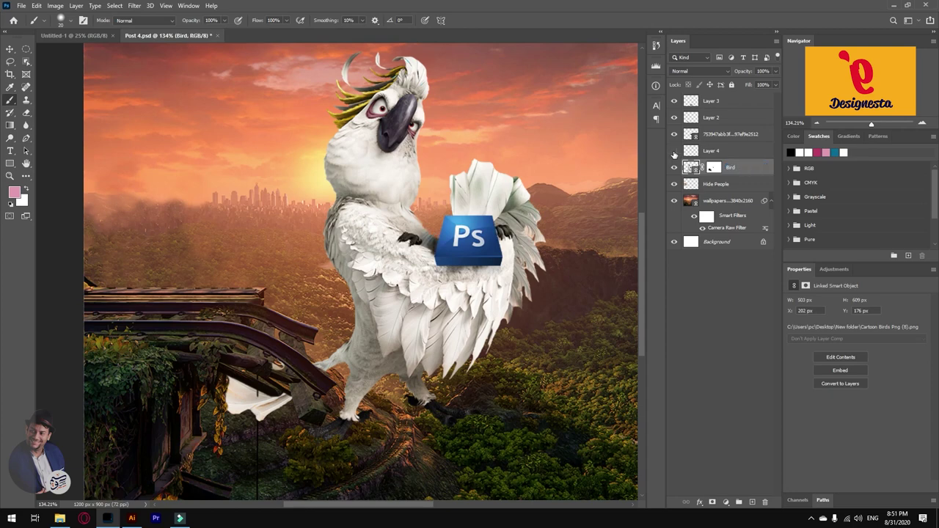
double_click(712, 150)
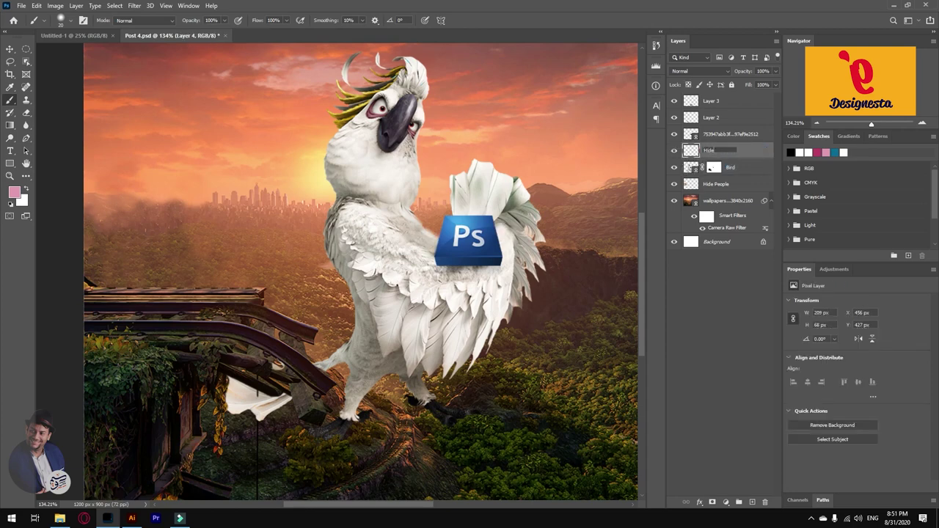
key("Return")
Toggle the Photoshop logo layer's visibility to identify it and rename it PS.
left_click(683, 138)
left_click(674, 135)
left_click(674, 135)
double_click(711, 134)
type("PS")
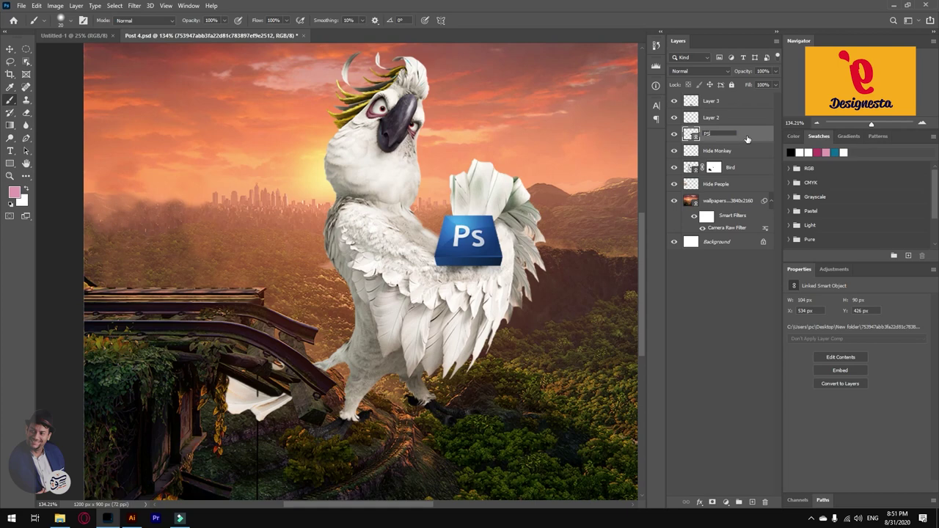
key("Return")
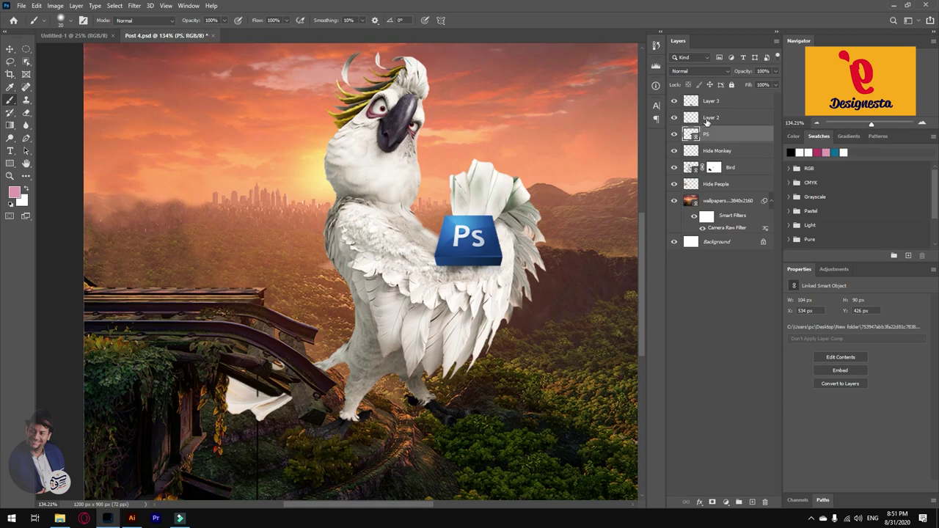
Rename Layer 2 as Grass Left and Layer 3 as Grrass Right.
double_click(710, 118)
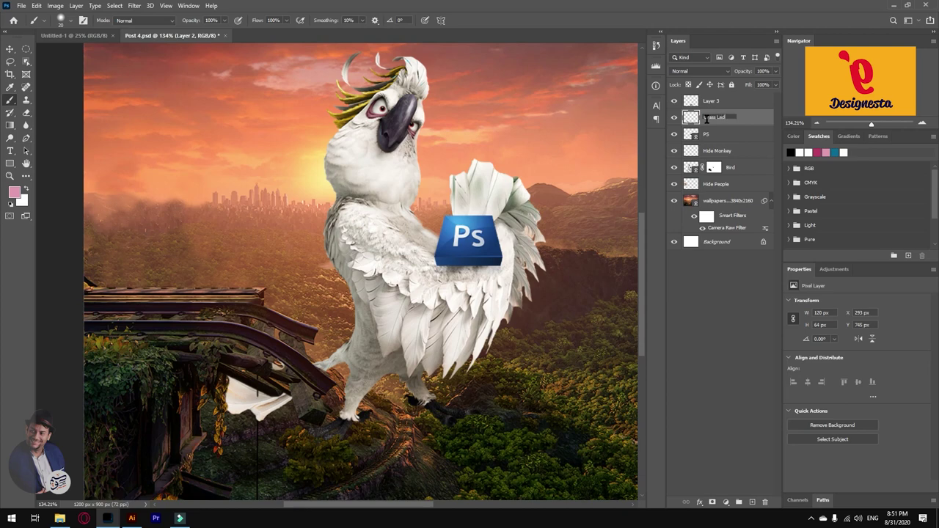
double_click(713, 101)
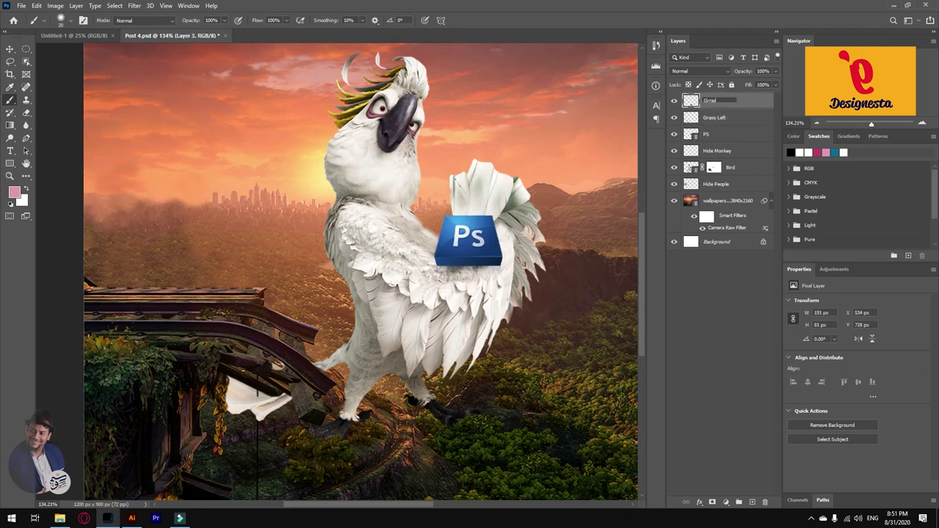
type("Grrass Rigth")
key("Return")
double_click(722, 100)
double_click(722, 100)
type("Rightv")
Select the Photoshop logo on the canvas and add a layer mask to the PS layer.
scroll(376, 252, "down", 3)
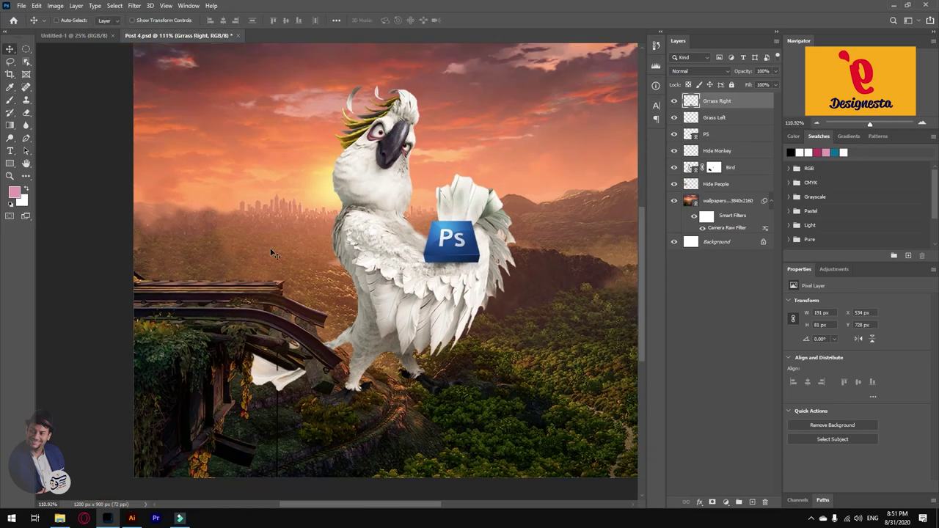
scroll(311, 303, "up", 6)
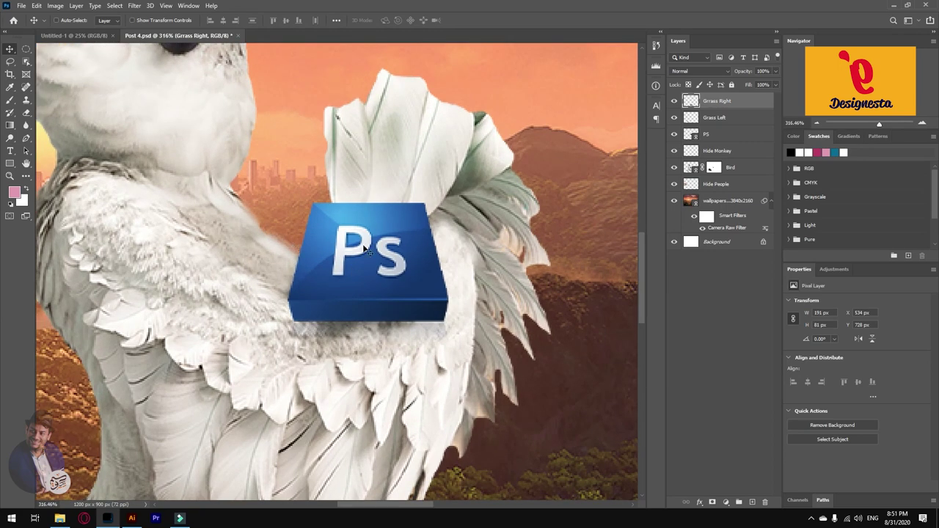
left_click(364, 251, "ctrl")
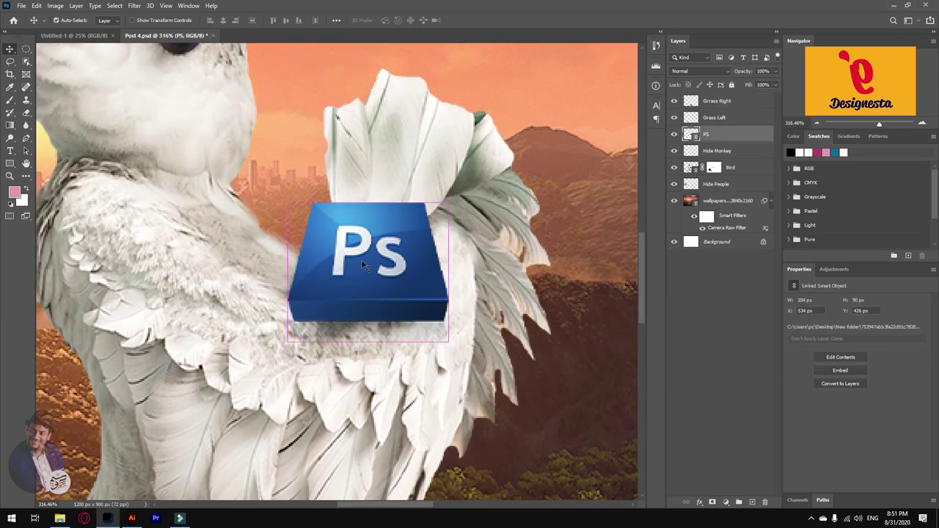
left_click(725, 502)
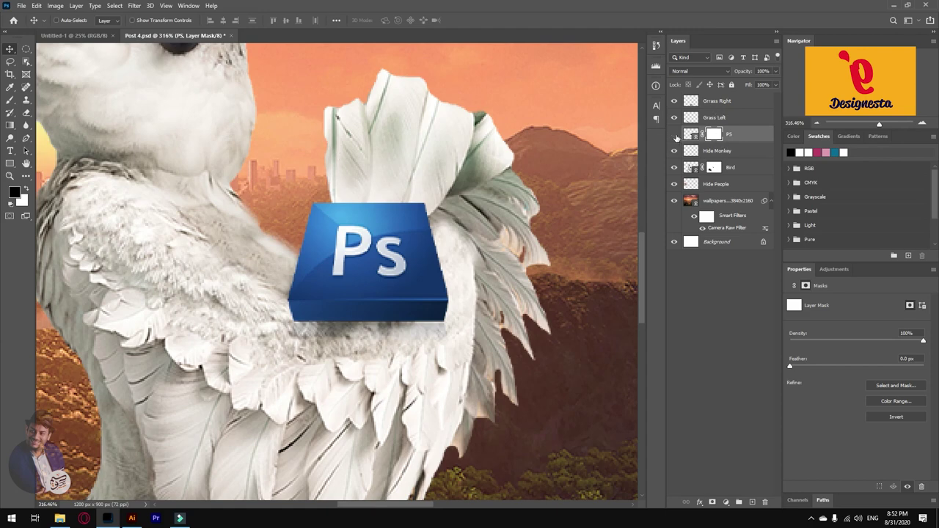
Select the upright tail feathers on the Bird layer with Object Selection and fill that area black on the PS mask.
left_click(675, 135)
left_click(27, 64)
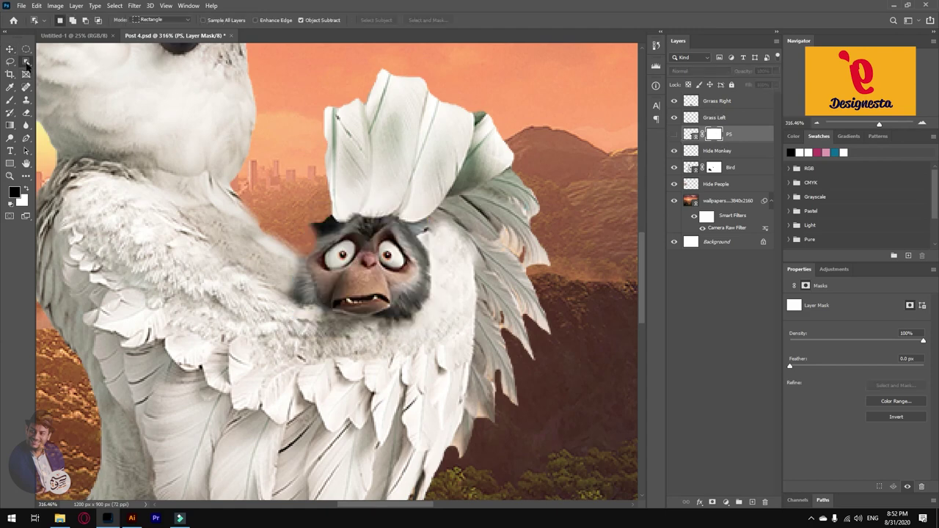
left_click(734, 169)
left_click_drag(310, 119, 477, 214)
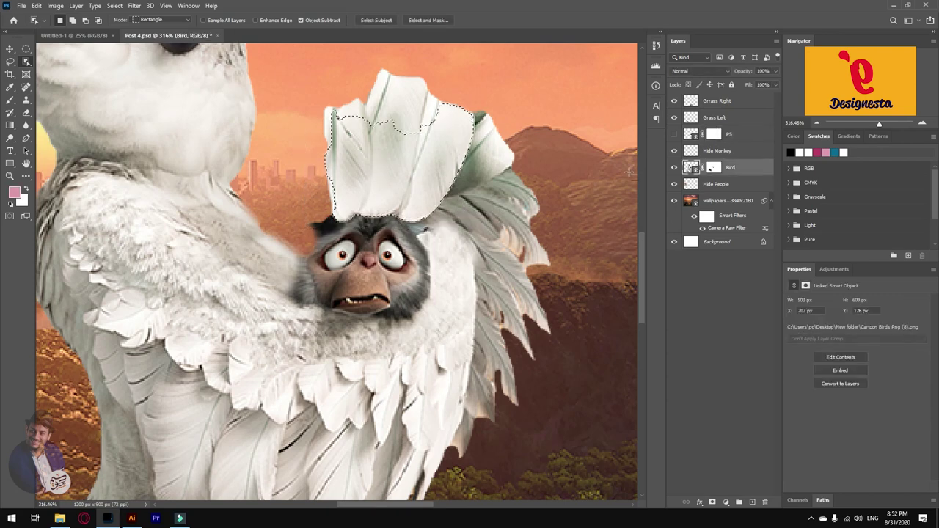
left_click(713, 135)
left_click(674, 134)
key("alt+BackSpace")
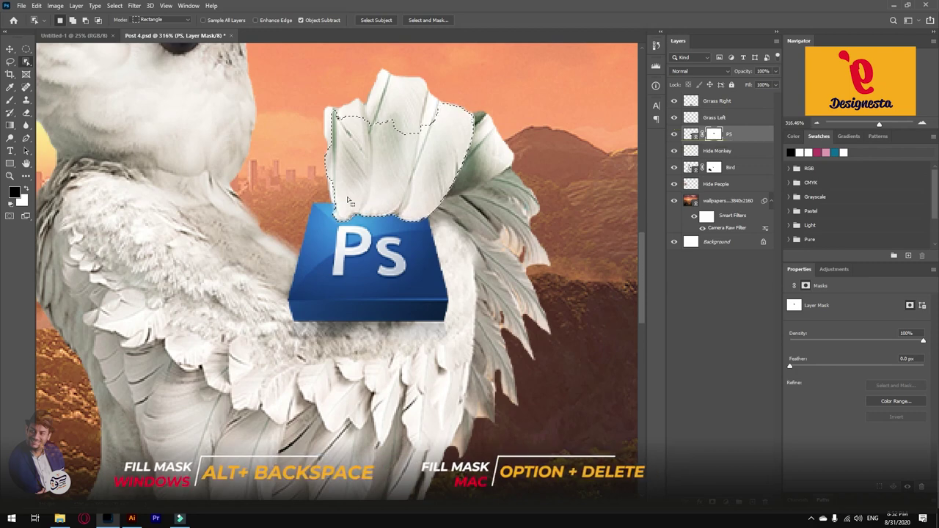
key("ctrl+d")
Clean up the PS mask along the tail feathers' lower edge using an 8 px brush at 100% hardness.
key("b")
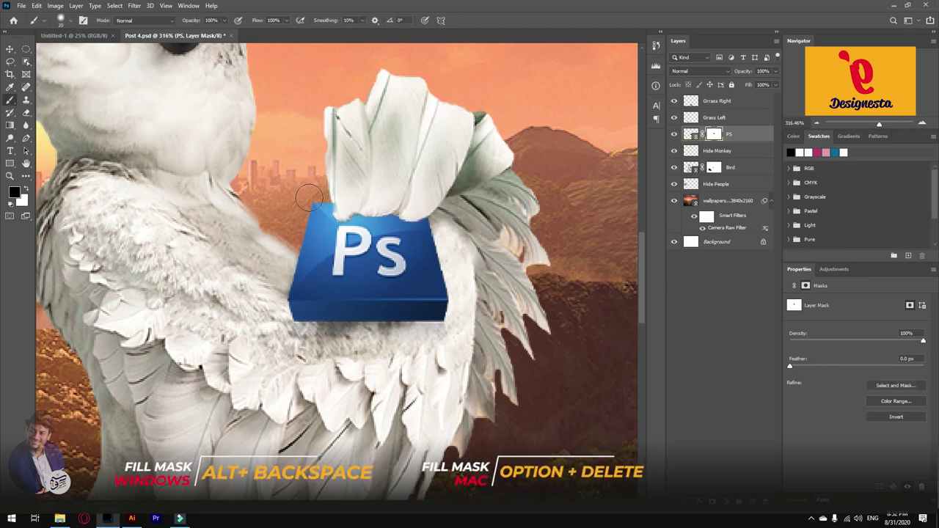
right_click(351, 202)
left_click(495, 218)
left_click_drag(438, 196, 437, 196)
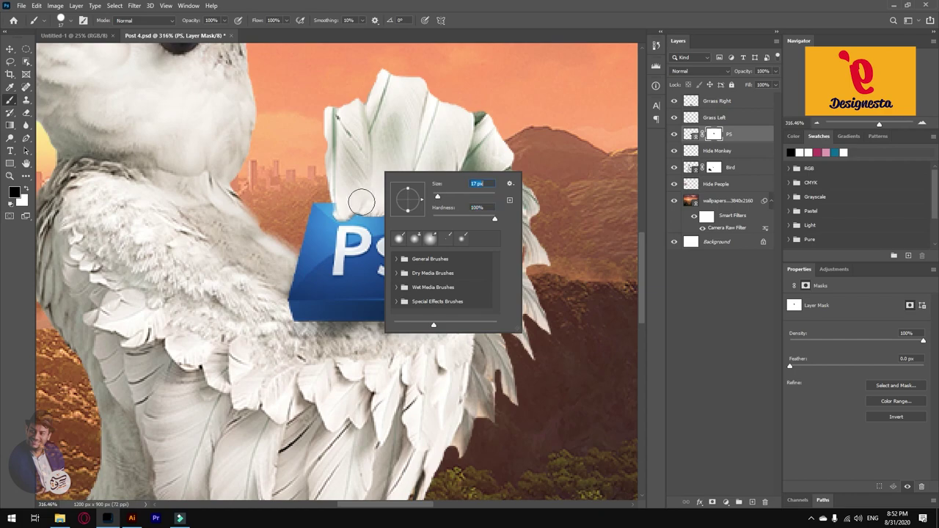
key("Return")
key("bracketleft")
key("bracketleft")
key("bracketleft")
left_click_drag(339, 207, 338, 204)
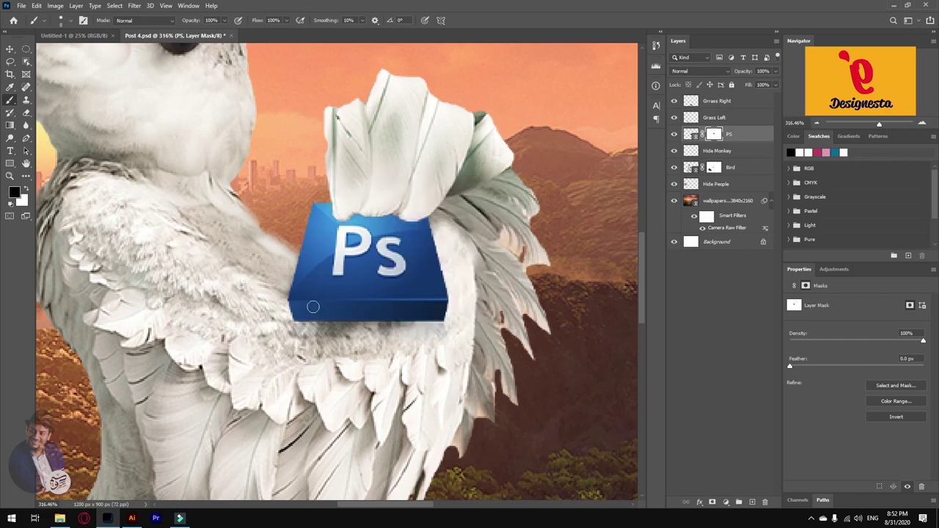
scroll(318, 316, "down", 1)
scroll(276, 278, "down", 1)
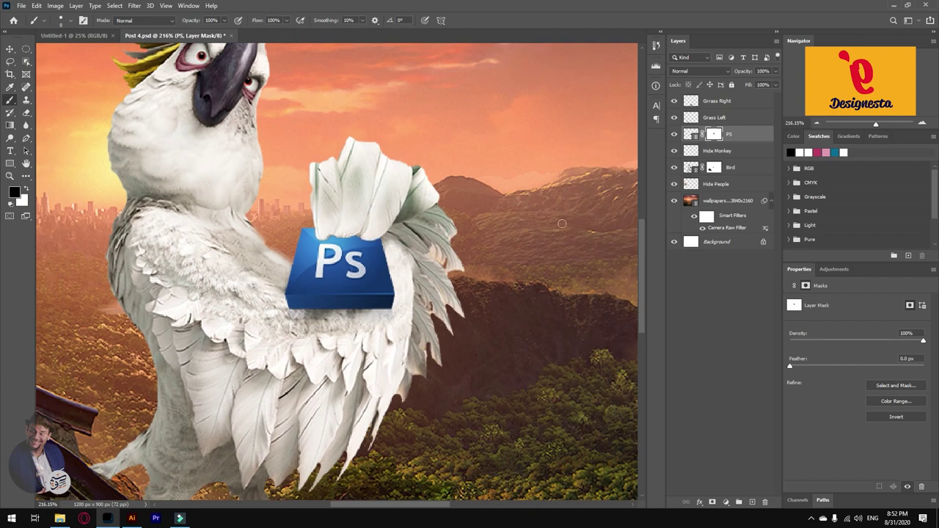
Unlink the PS layer from its mask and shift the logo about 6 px to the right.
left_click(692, 135)
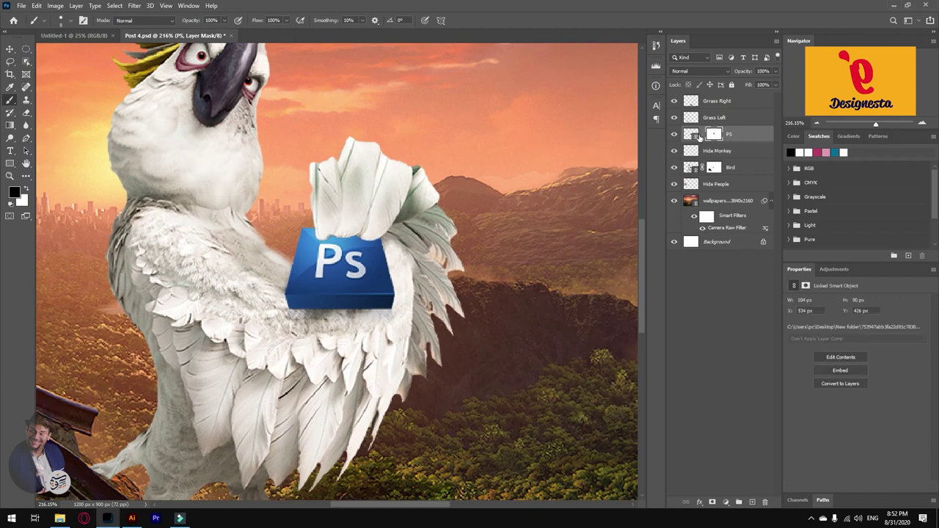
key("v")
left_click_drag(368, 284, 372, 282)
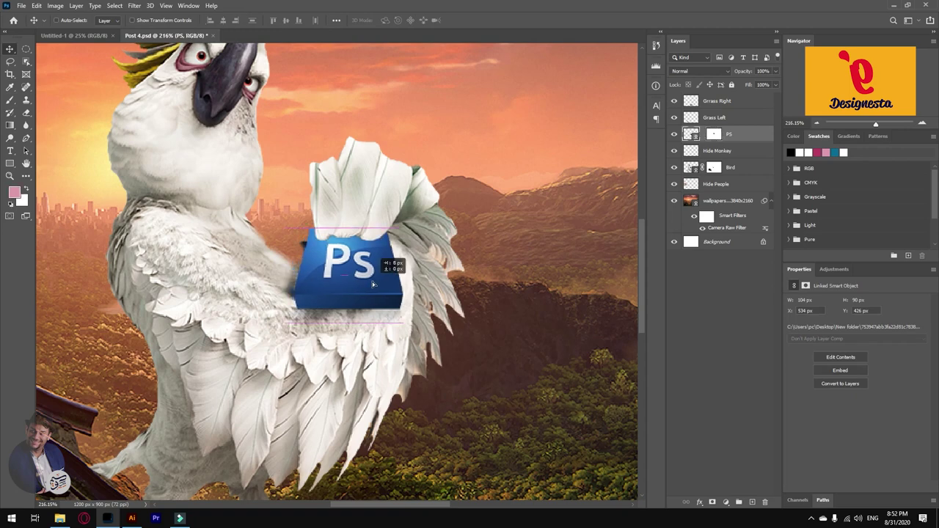
Mask out the monkey's ear showing beside the logo by painting black on the Bird layer's mask.
left_click(707, 152)
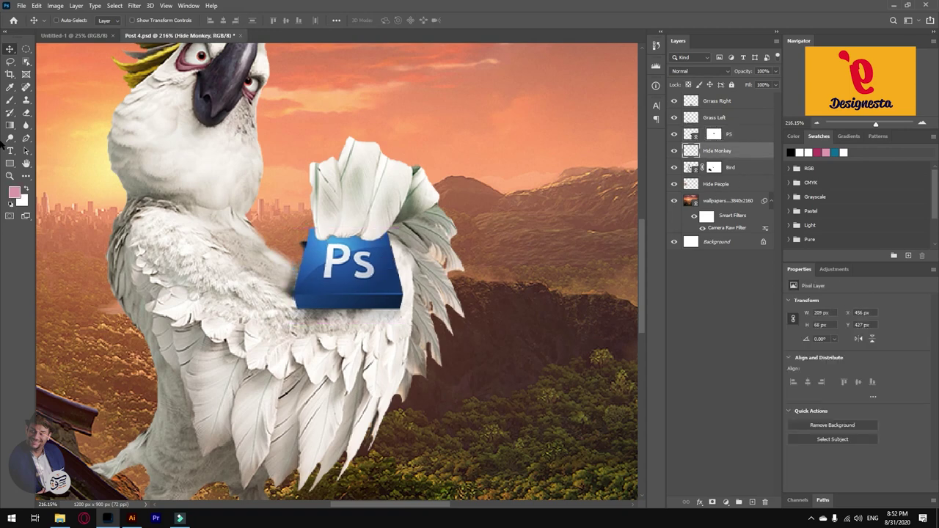
left_click(714, 168)
key("b")
key("d")
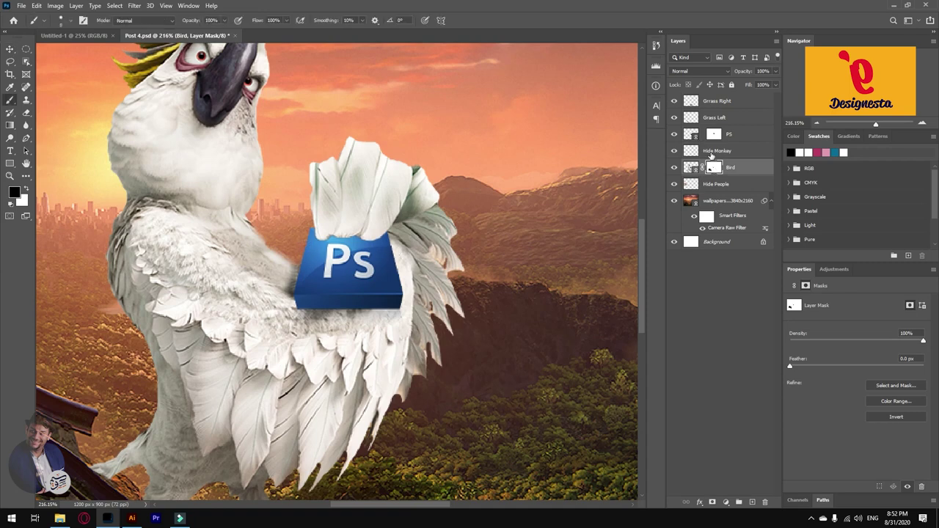
Clone feathers on the Hide Monkey layer over the dark fur along the logo's left edge.
left_click(711, 152)
key("s")
mouse_move(293, 273)
left_mouse_down()
mouse_move(291, 290)
mouse_move(294, 275)
mouse_move(283, 289)
mouse_move(252, 286)
mouse_move(245, 303)
mouse_move(280, 321)
mouse_move(268, 304)
left_mouse_up()
left_click(281, 307, "alt")
left_click(239, 277, "alt")
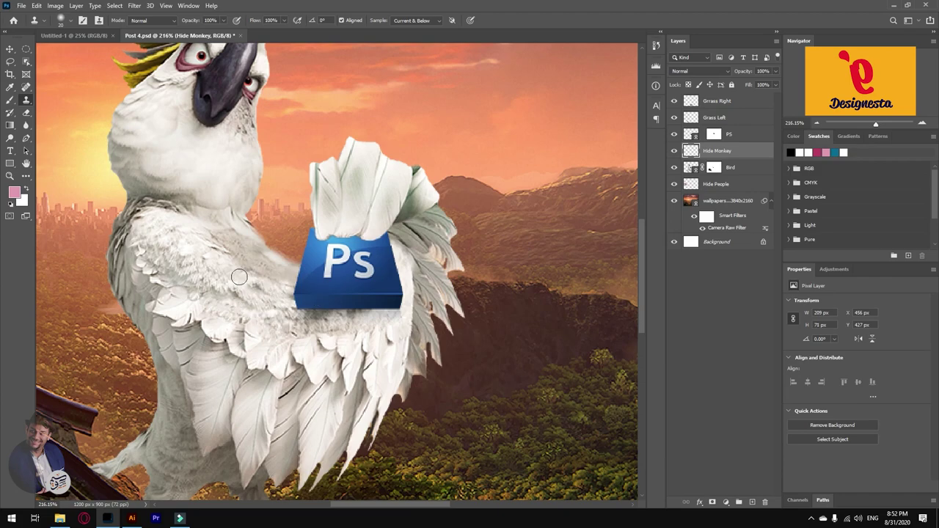
Toggle the Hide Monkey and PS layers off and on to check how the logo covers the monkey.
scroll(329, 313, "up", 2)
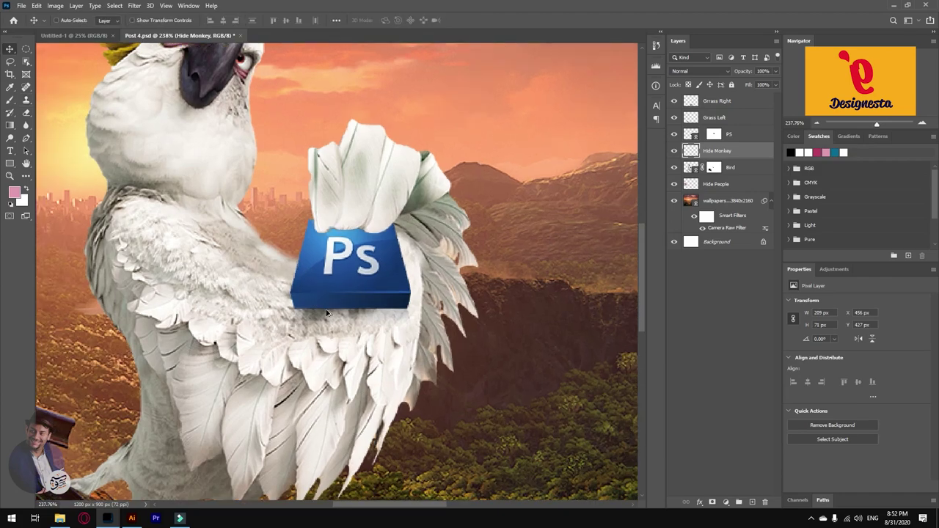
scroll(353, 315, "down", 1)
left_click(673, 150)
left_click(673, 150)
left_click(674, 135)
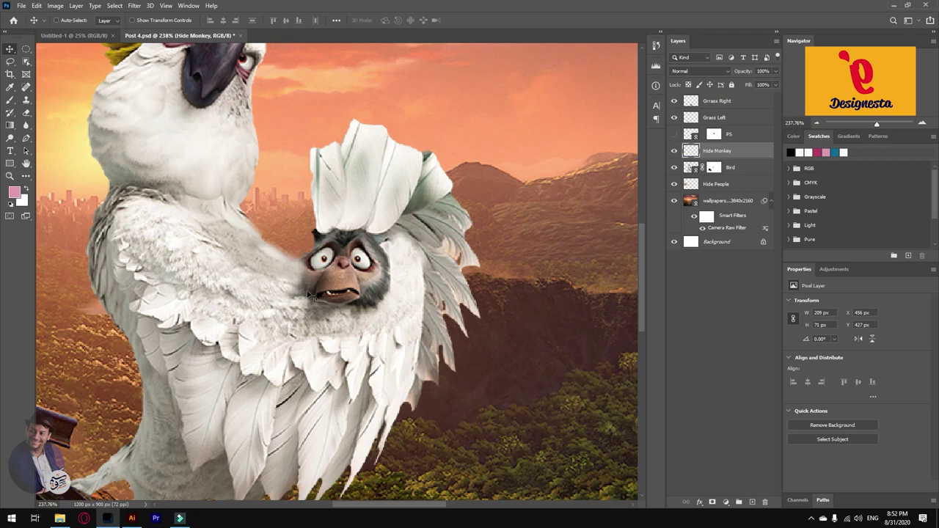
left_click(674, 135)
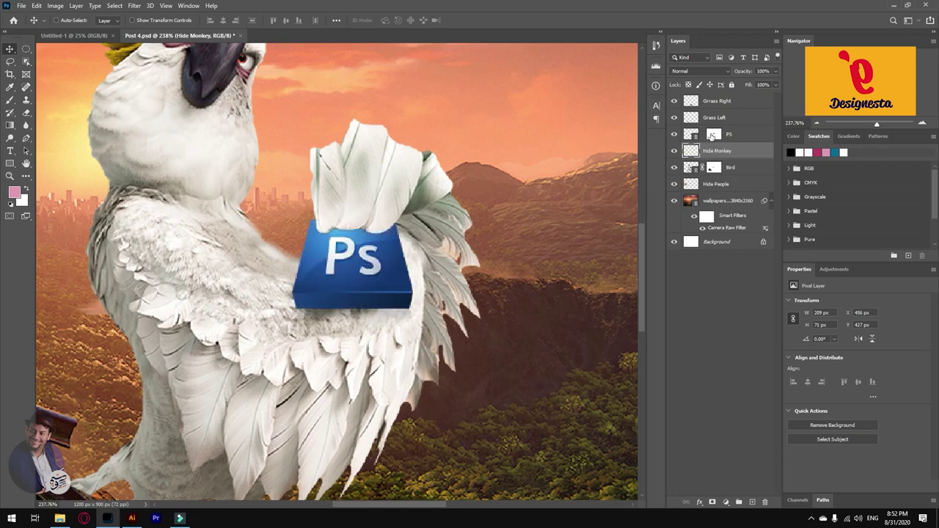
Blend the logo's lower-left corner into the feathers with a soft brush on the PS mask, painting black and restoring excess in white.
left_click(713, 134)
key("b")
right_click(290, 297)
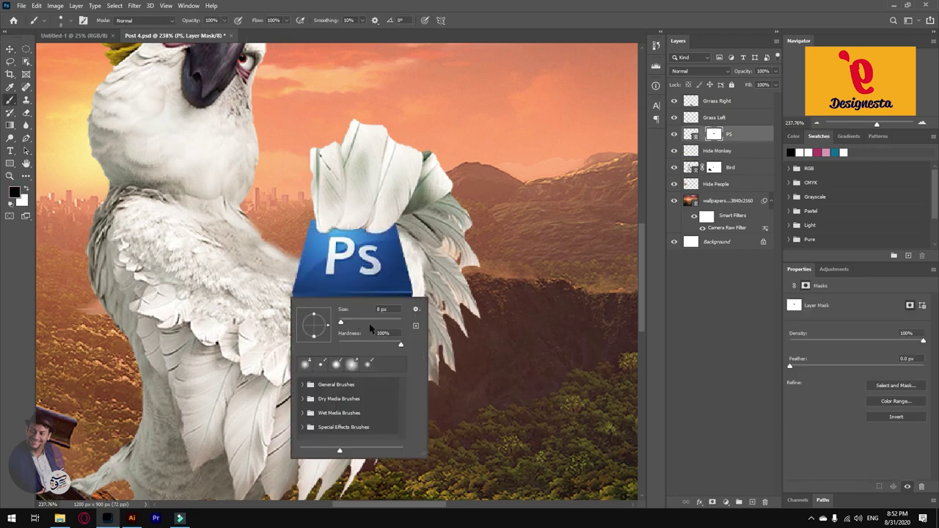
left_click_drag(351, 322, 347, 322)
key("Return")
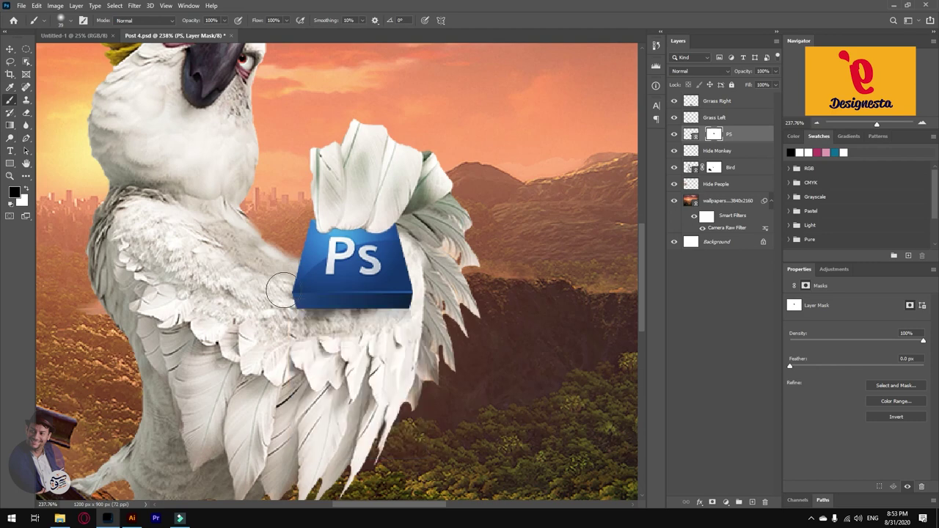
left_click_drag(286, 296, 351, 310)
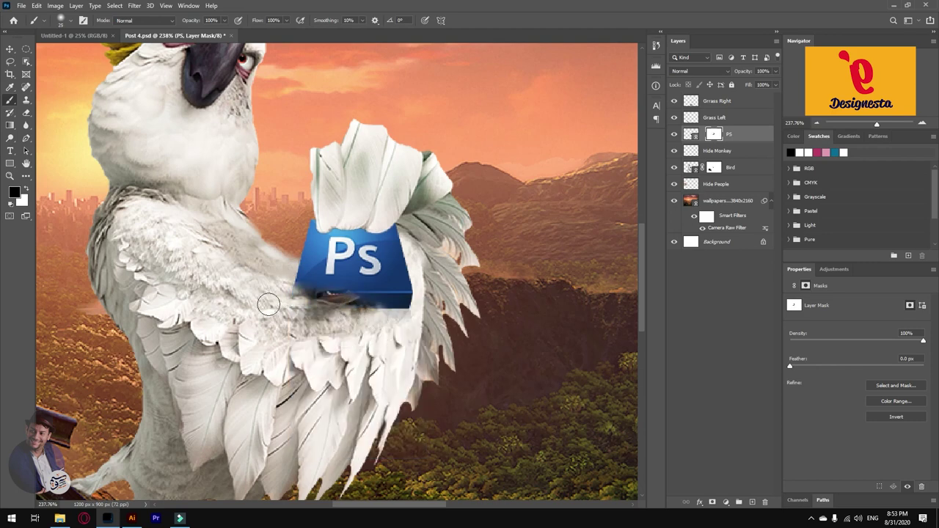
key("x")
left_click_drag(308, 285, 374, 296)
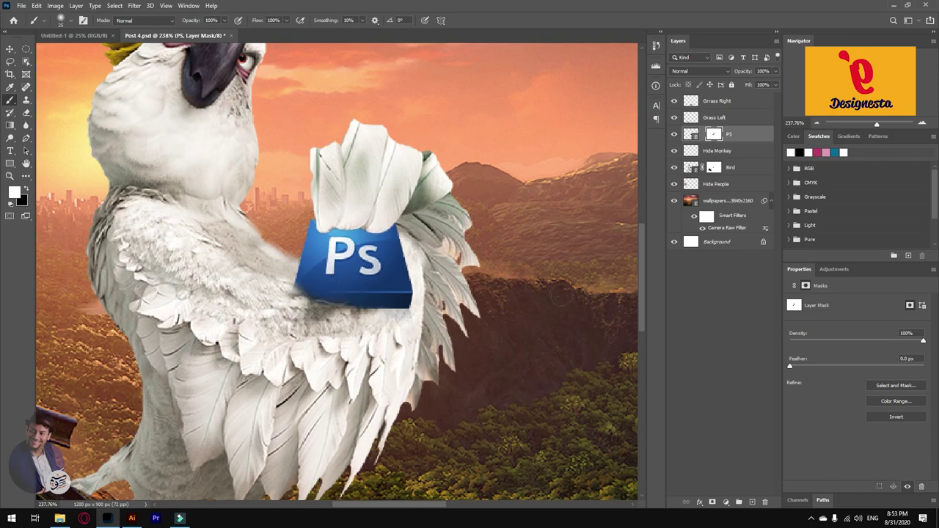
Clone feathers on the Hide Monkey layer over the dark areas beneath the logo's lower edge, sampling Current & Below.
left_click(717, 151)
left_click(26, 101)
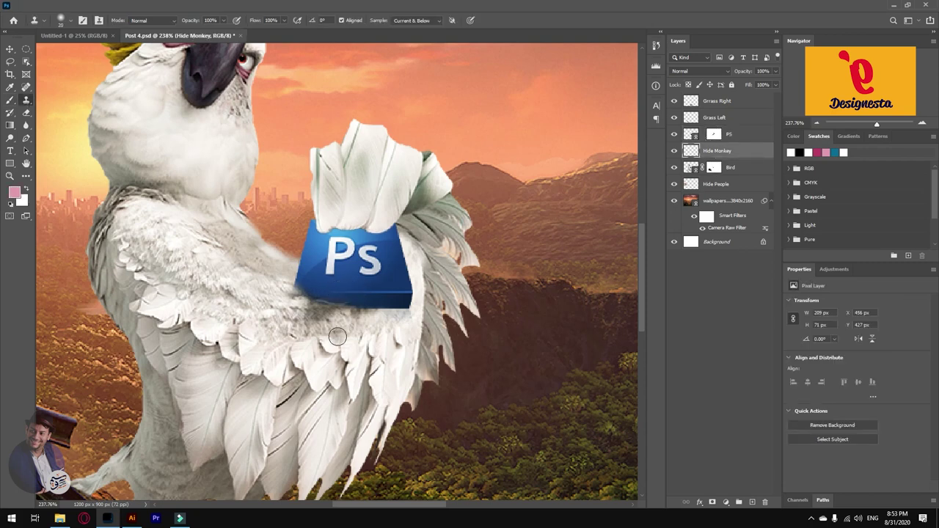
mouse_move(335, 307)
left_mouse_down()
mouse_move(356, 309)
mouse_move(327, 316)
mouse_move(343, 306)
mouse_move(297, 291)
mouse_move(286, 303)
mouse_move(366, 313)
mouse_move(309, 320)
left_mouse_up()
left_click(298, 315, "alt")
left_click(284, 289, "alt")
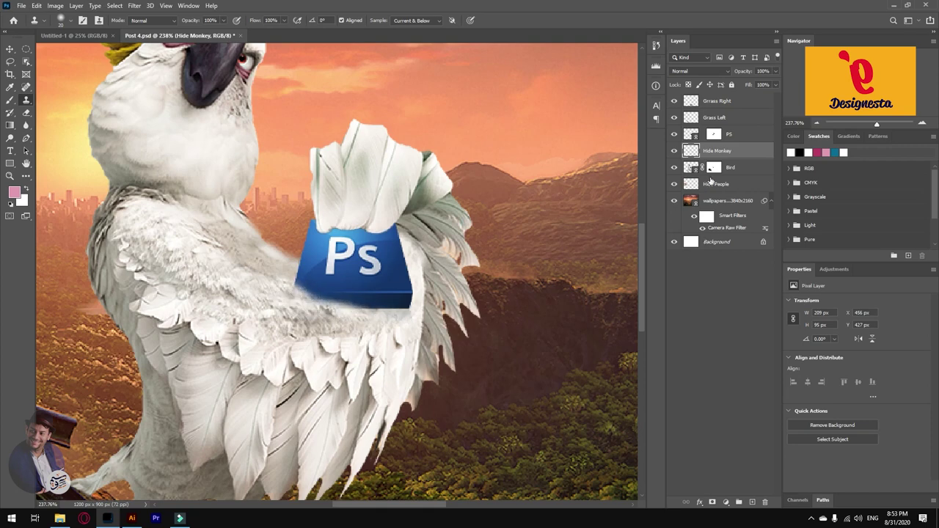
left_click(713, 135)
key("b")
key("d")
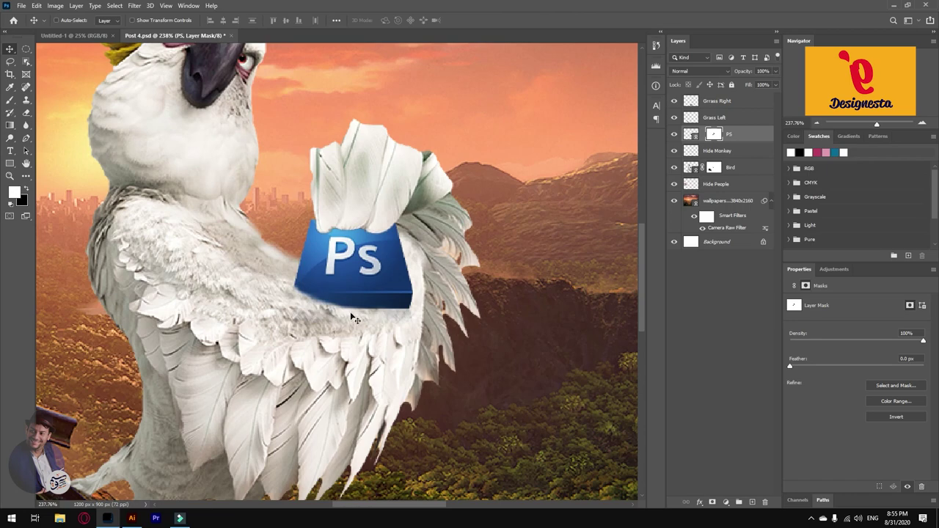
Load the bird_feather_brushes_by_mintoons_d2mjpke brush set from the New folder on the Desktop.
left_click(22, 6)
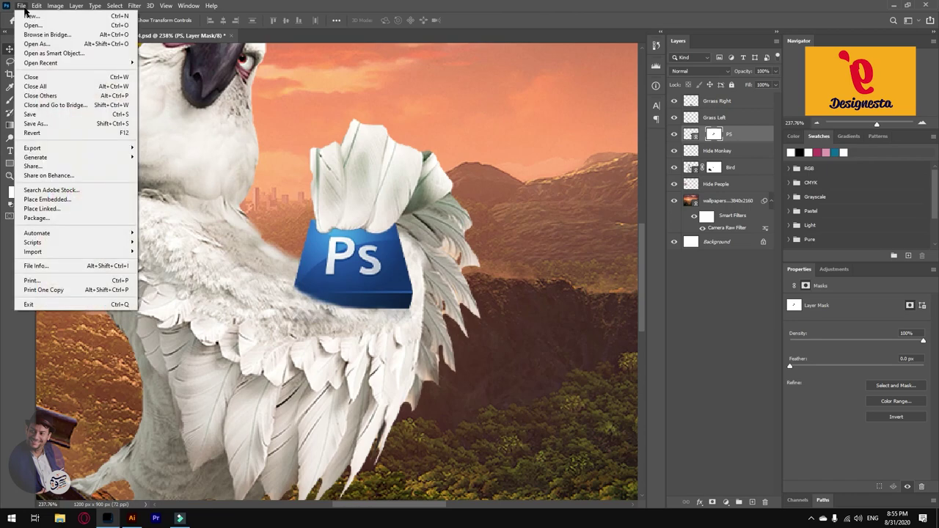
left_click(60, 519)
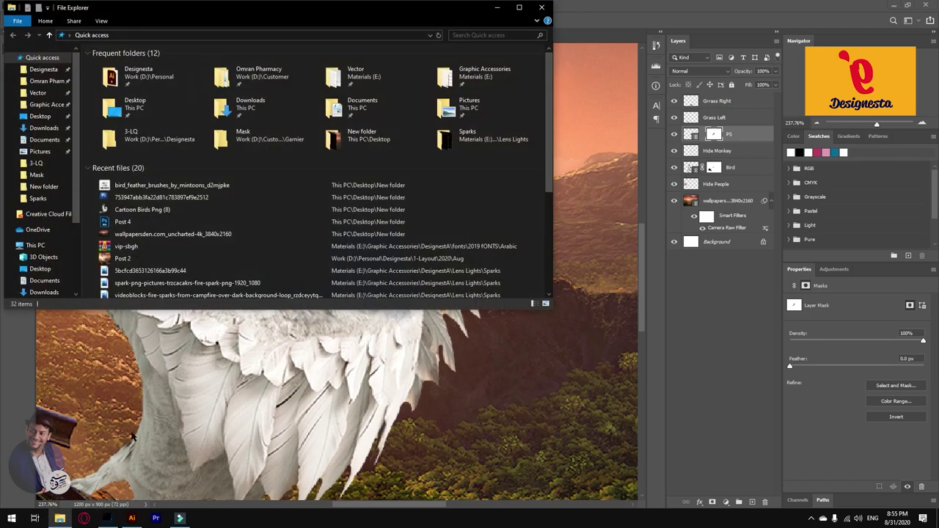
left_click(27, 268)
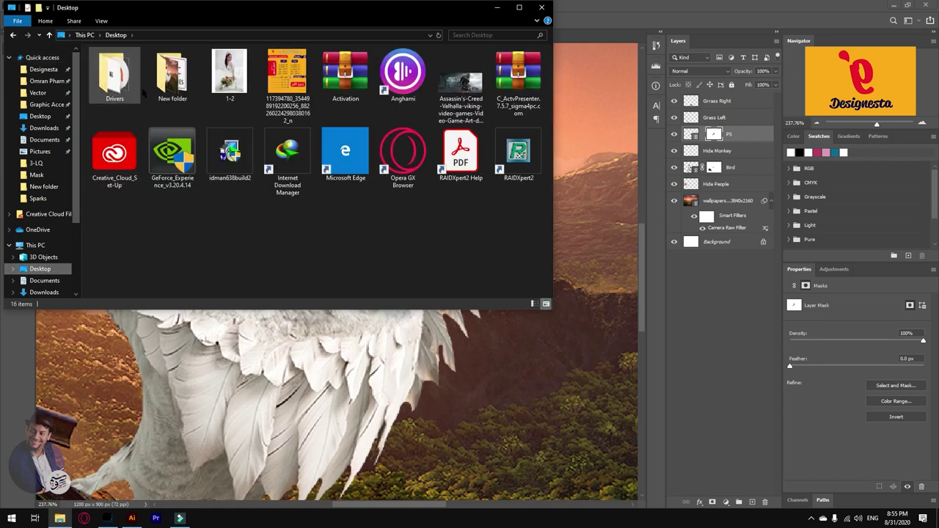
double_click(172, 74)
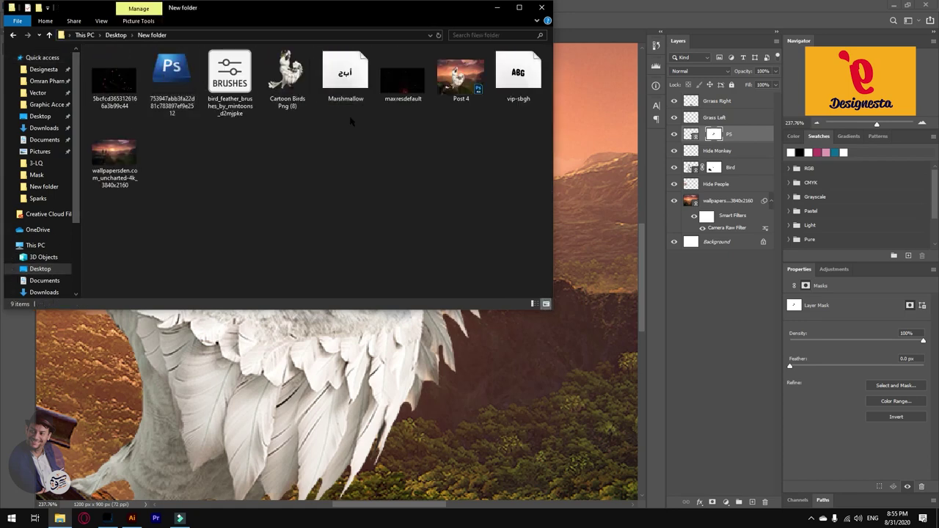
left_click(229, 105)
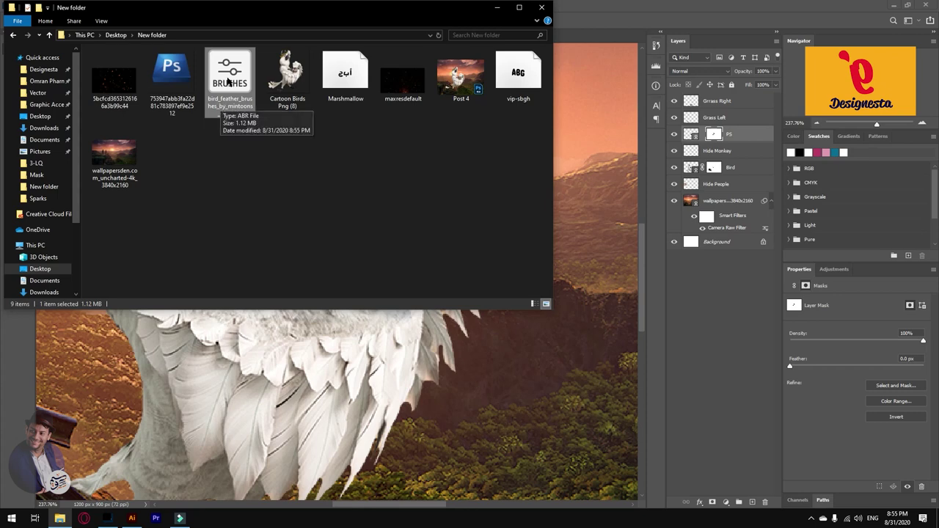
double_click(229, 81)
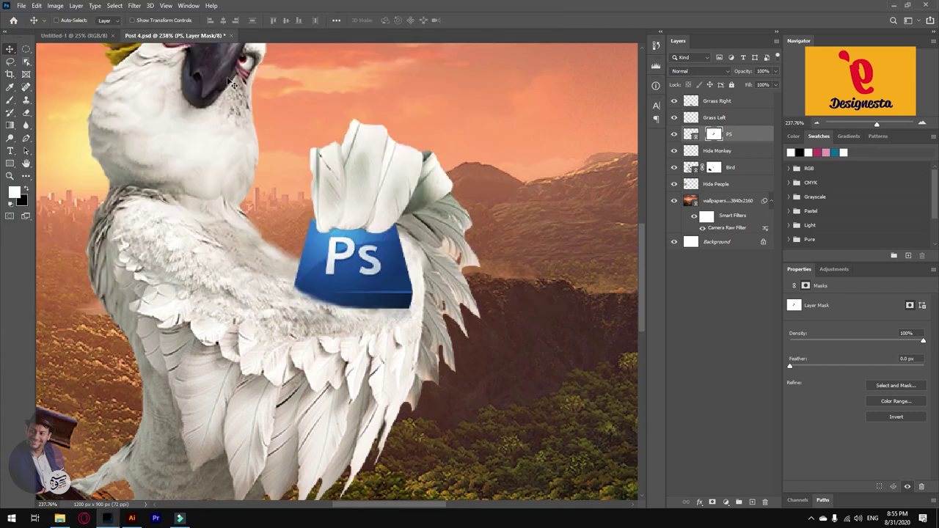
Pick the Tail feathers brush from the imported feather set and set its size to 66 px.
key("b")
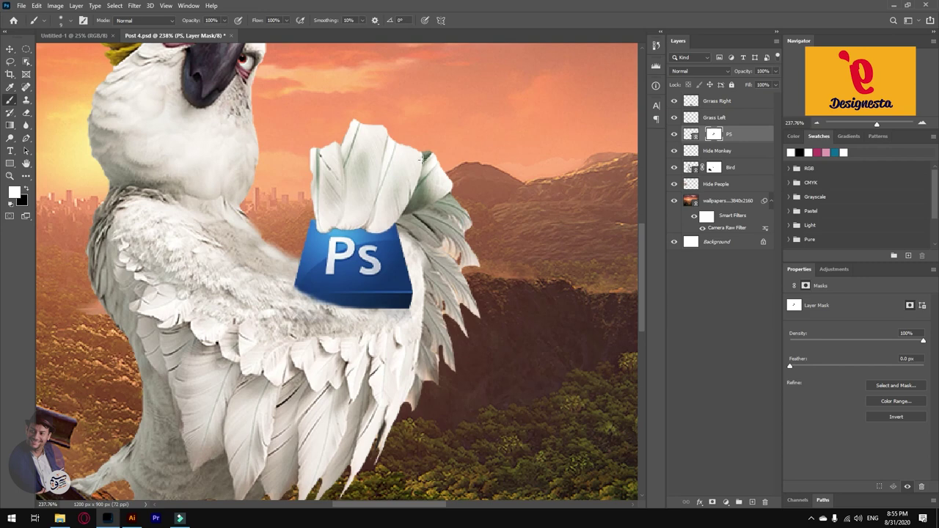
right_click(424, 105)
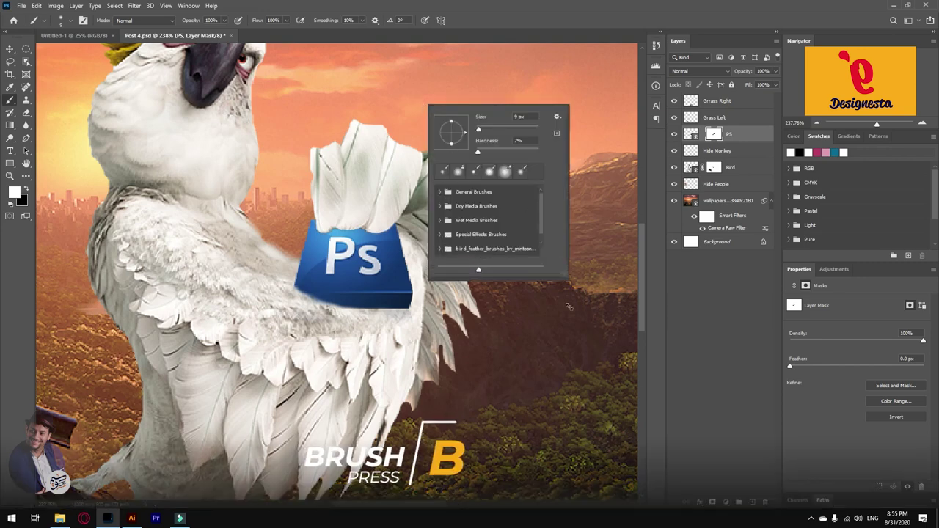
left_click_drag(569, 307, 600, 402)
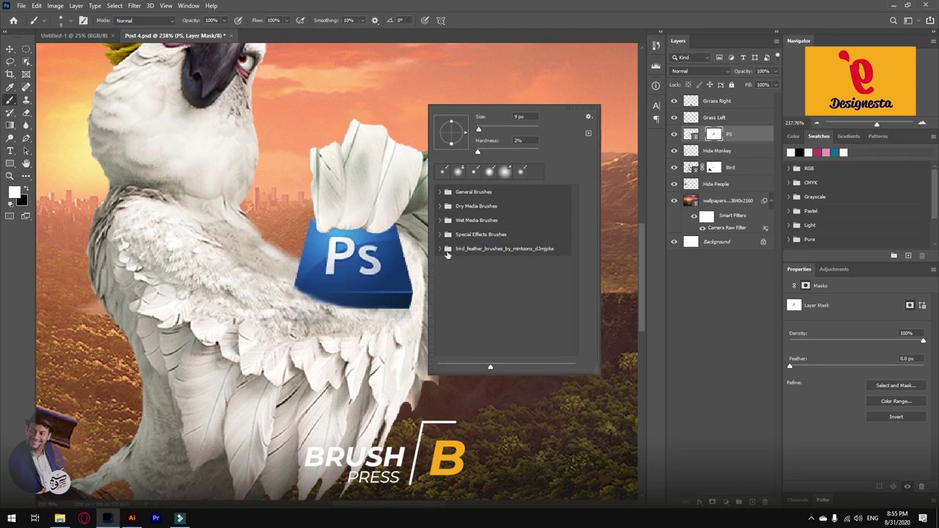
left_click(447, 251)
left_click(490, 268)
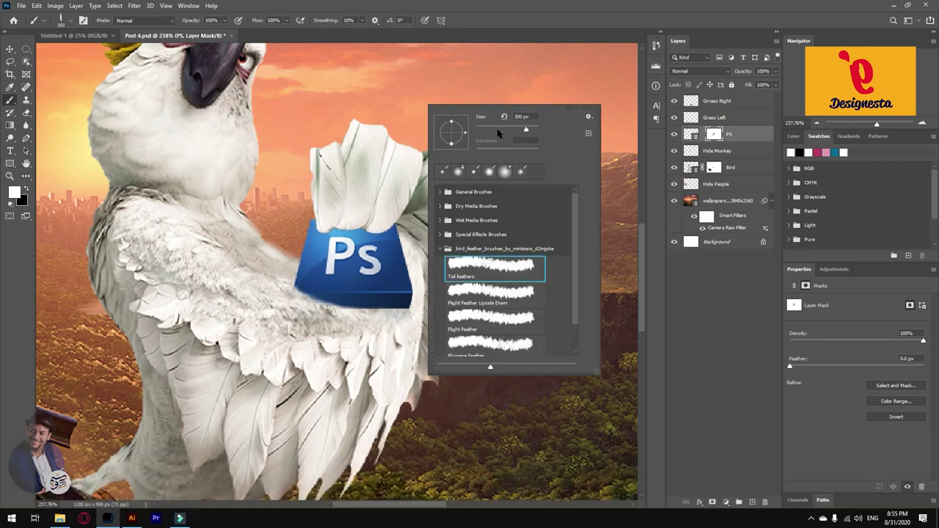
left_click_drag(492, 134, 496, 131)
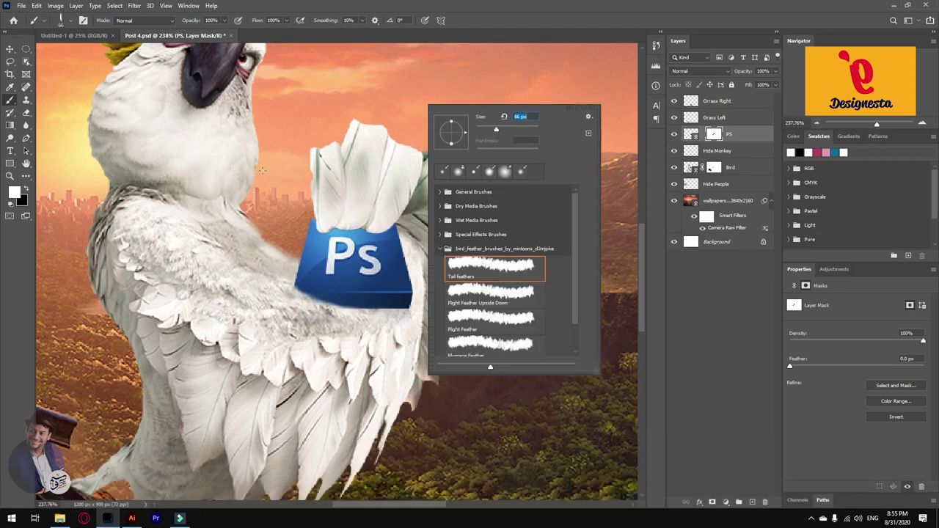
key("Return")
Switch to the Baby Down brush from the feather set and reduce its size to 45 px.
right_click(314, 192)
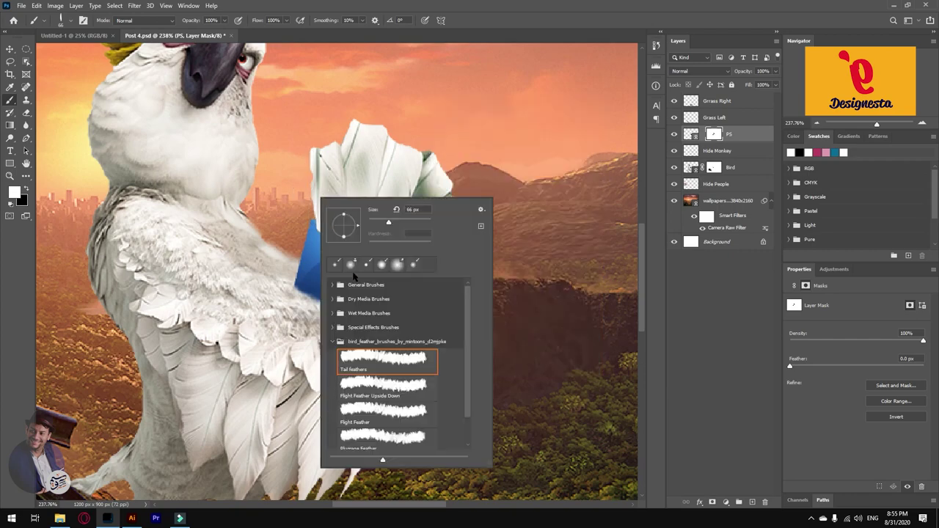
left_click(369, 411)
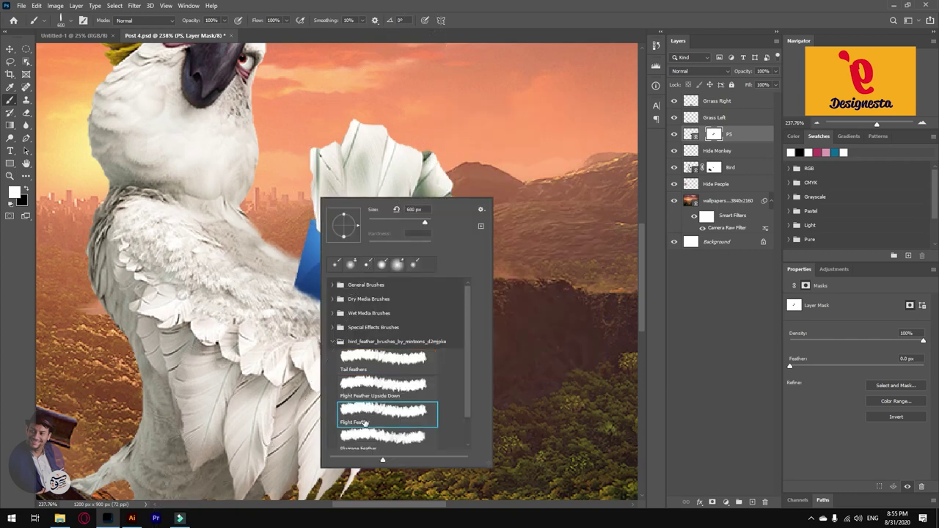
left_click(364, 437)
scroll(395, 402, "down", 1)
left_click(377, 429)
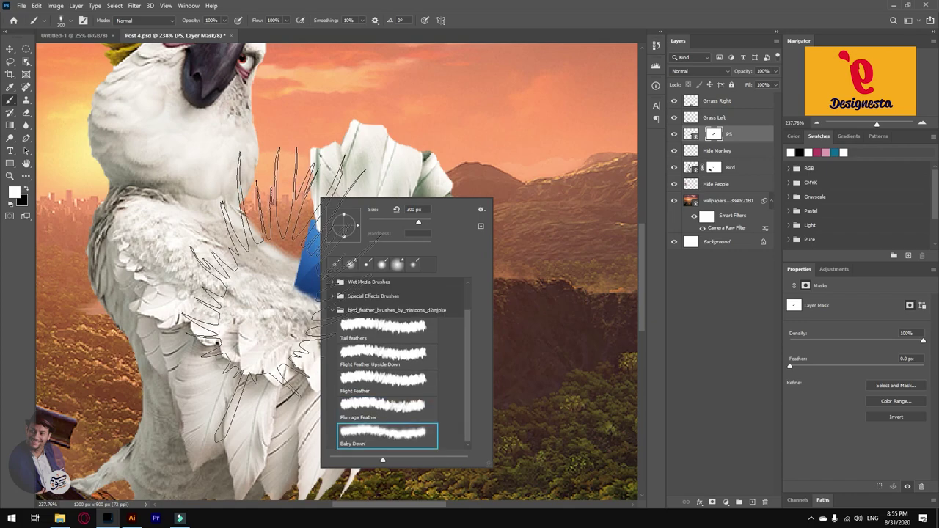
key("Return")
key("bracketleft")
key("bracketleft")
key("bracketleft")
key("bracketleft")
key("bracketleft")
key("bracketleft")
key("bracketleft")
key("bracketleft")
key("bracketleft")
key("bracketleft")
key("bracketleft")
key("bracketleft")
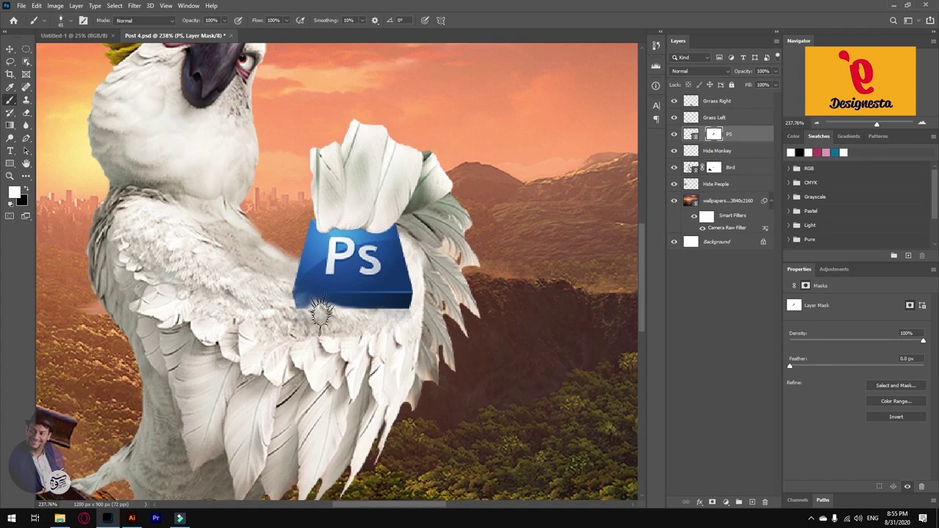
Paint black on the PS mask with the Baby Down brush so feathers overlap the logo's lower-left corner.
key("x")
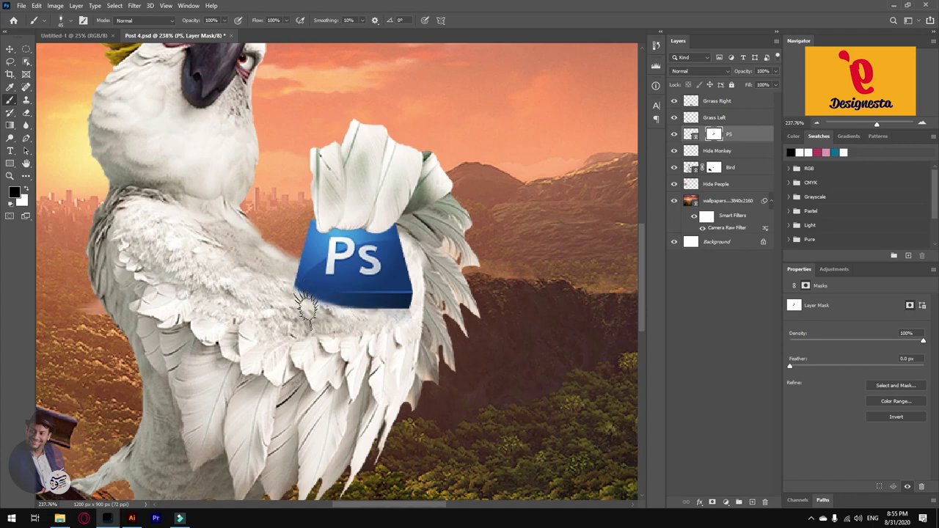
scroll(285, 314, "up", 1)
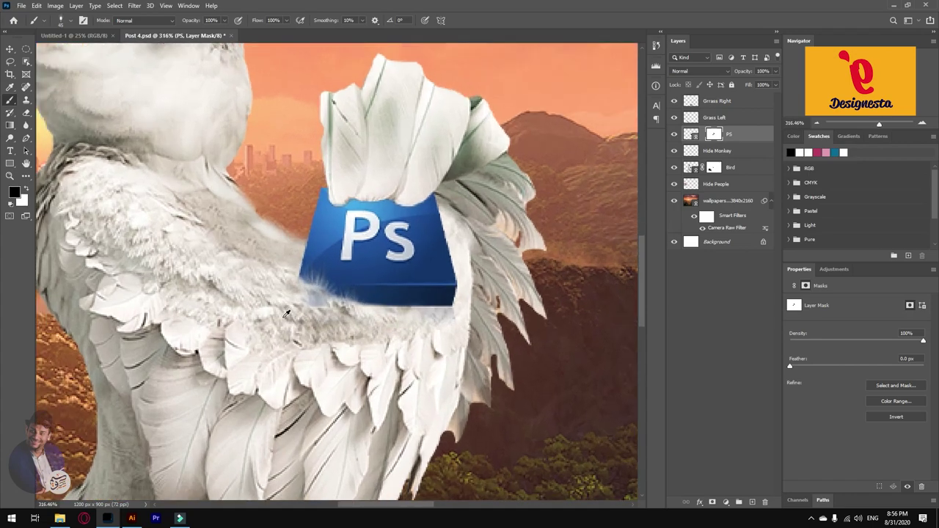
mouse_move(354, 328)
left_mouse_down()
mouse_move(294, 304)
mouse_move(358, 320)
mouse_move(308, 313)
mouse_move(356, 317)
mouse_move(331, 305)
left_mouse_up()
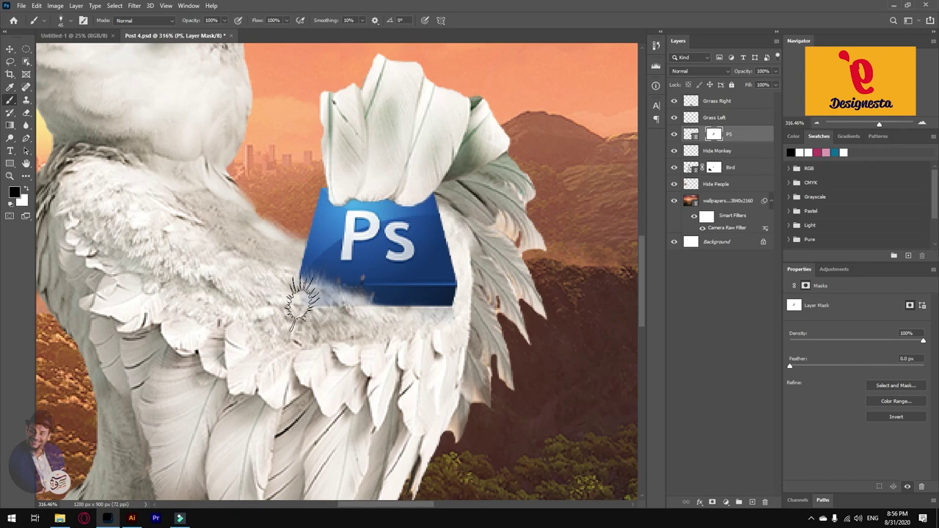
Reduce the Baby Down brush to 26 px, 74% opacity and 59% flow, and refine the feathered lower-left edge on the PS mask.
right_click(331, 332)
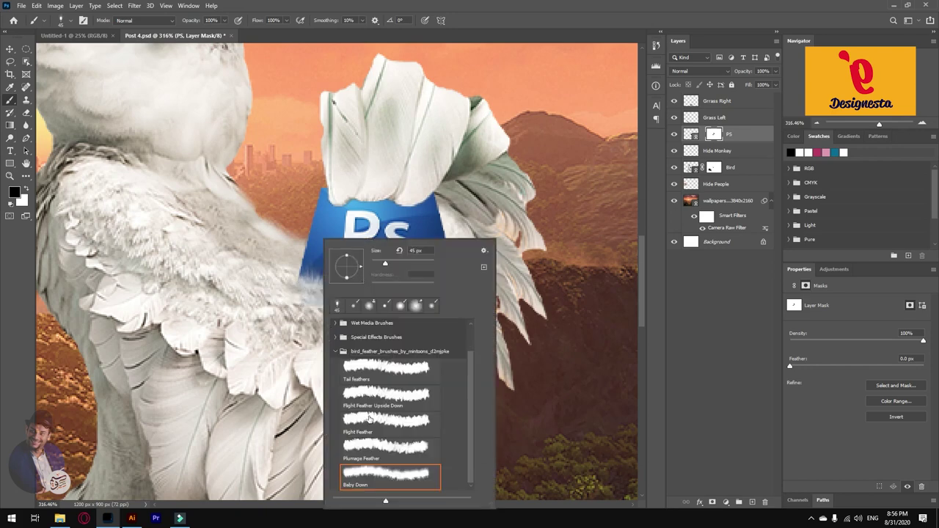
key("Return")
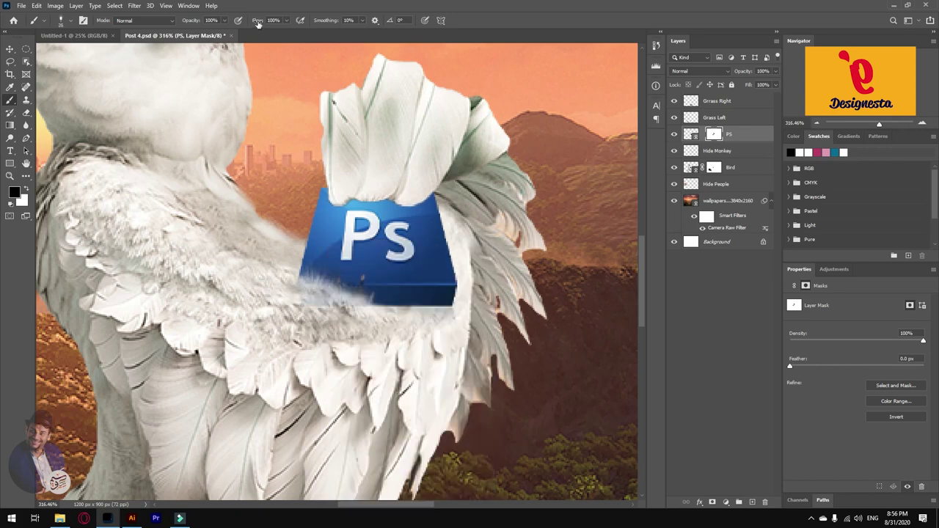
left_click_drag(180, 24, 179, 24)
mouse_move(298, 299)
left_mouse_down()
mouse_move(361, 314)
mouse_move(346, 313)
left_mouse_up()
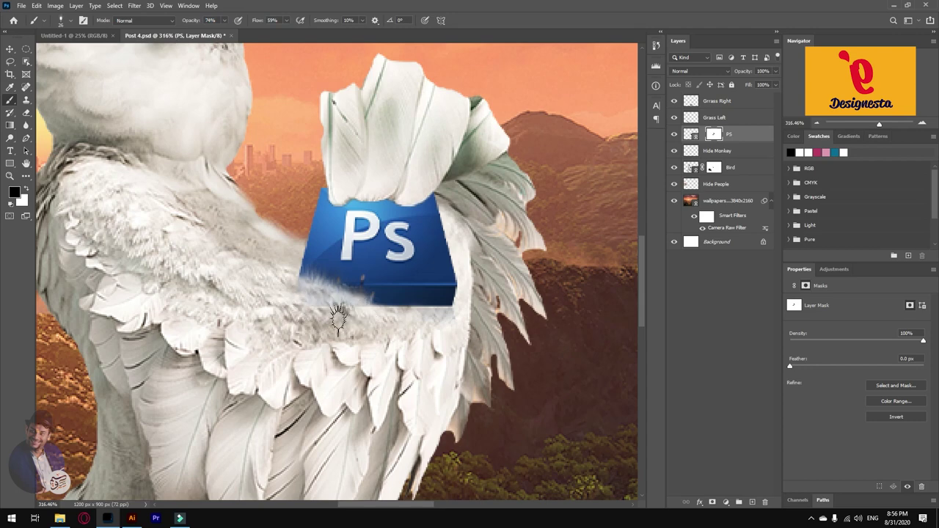
Switch to the Soft Round brush and fade the blue remnants along the logo's lower-left edge on the PS mask.
right_click(316, 307)
scroll(433, 398, "up", 2)
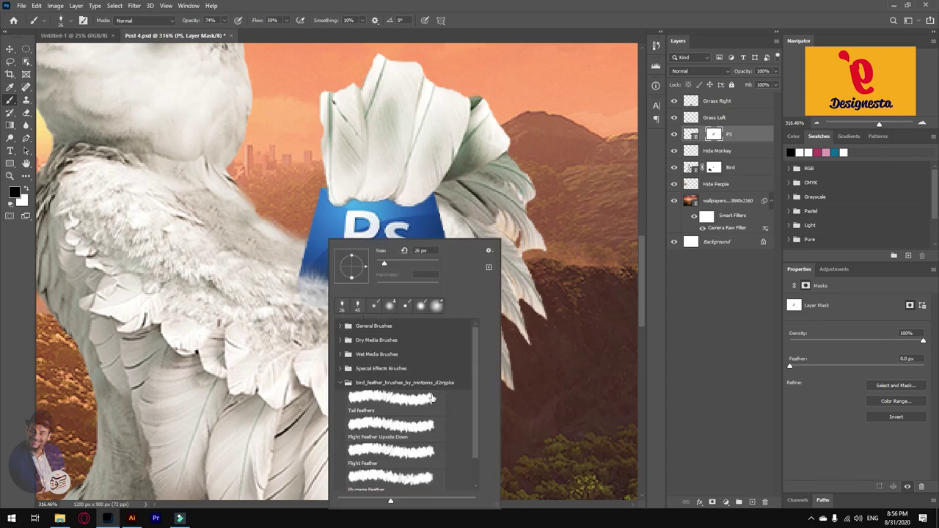
left_click(340, 328)
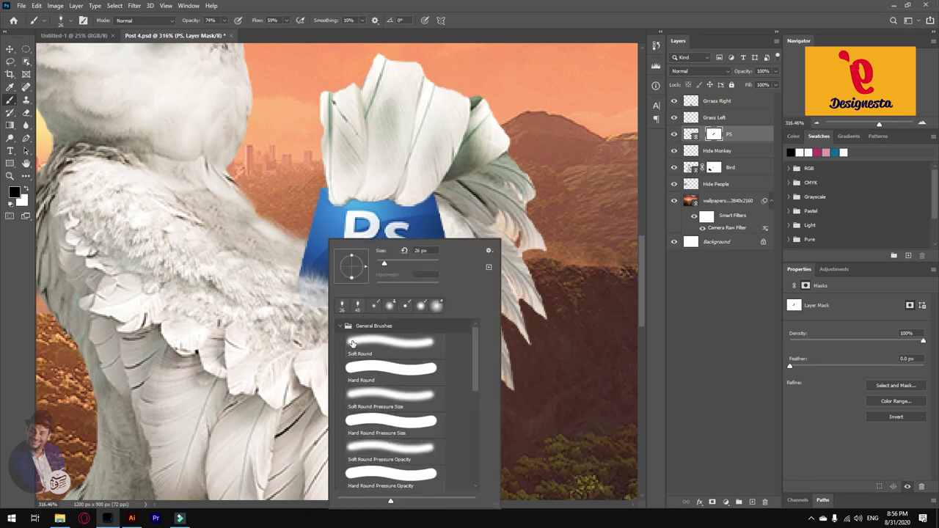
left_click(353, 343)
key("Return")
mouse_move(331, 292)
left_mouse_down()
mouse_move(305, 306)
mouse_move(356, 315)
mouse_move(276, 296)
mouse_move(371, 309)
left_mouse_up()
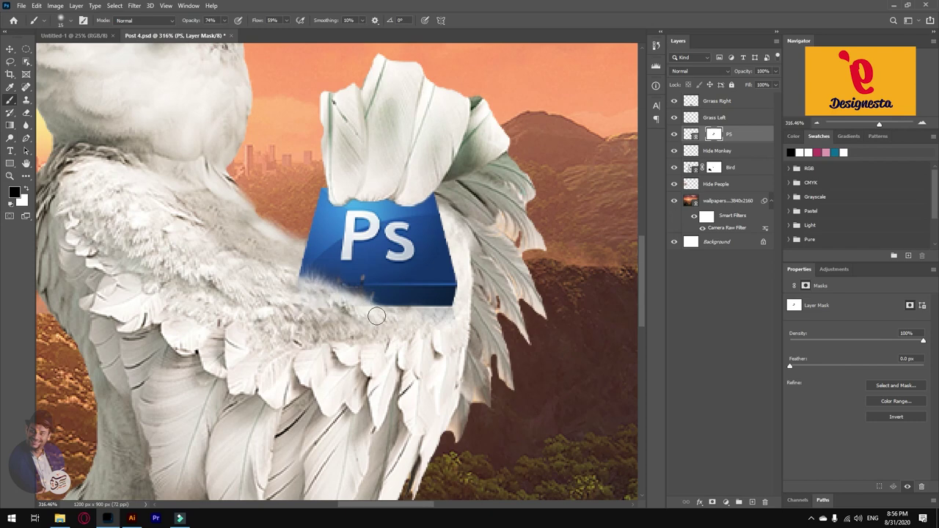
left_click_drag(300, 297, 352, 313)
Try to shift the PS layer mask independently of the logo, and undo the shift.
key("v")
left_click_drag(362, 276, 410, 329)
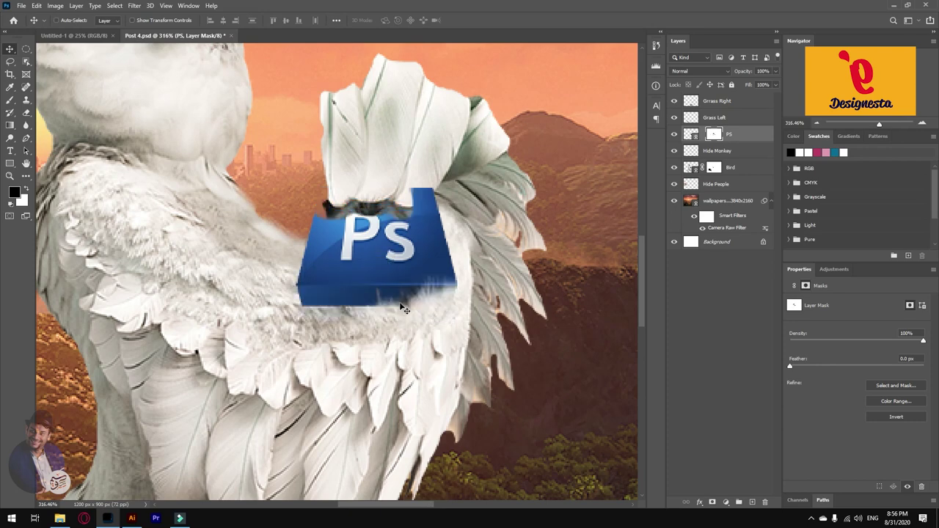
key("ctrl+minus")
key("ctrl+minus")
key("ctrl+minus")
key("ctrl+minus")
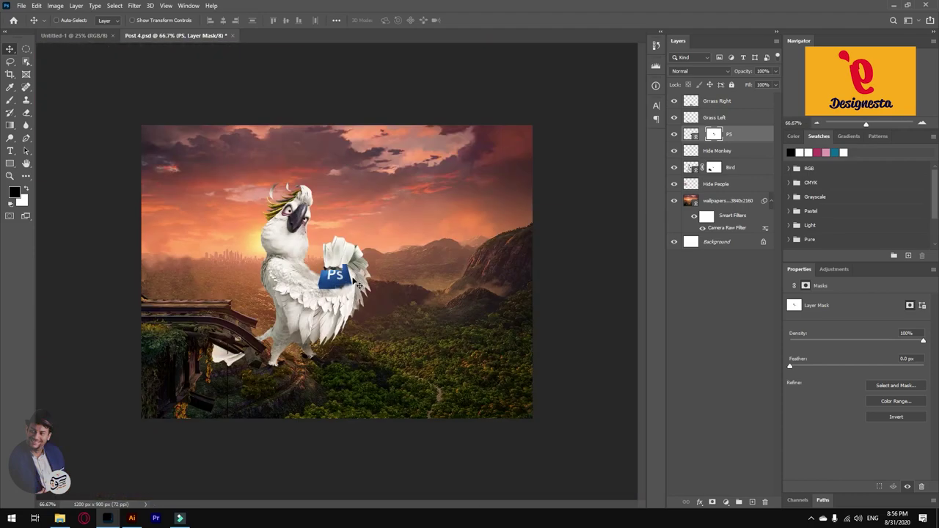
key("ctrl+plus")
key("ctrl+plus")
key("ctrl+plus")
key("ctrl+plus")
key("ctrl+plus")
key("ctrl+plus")
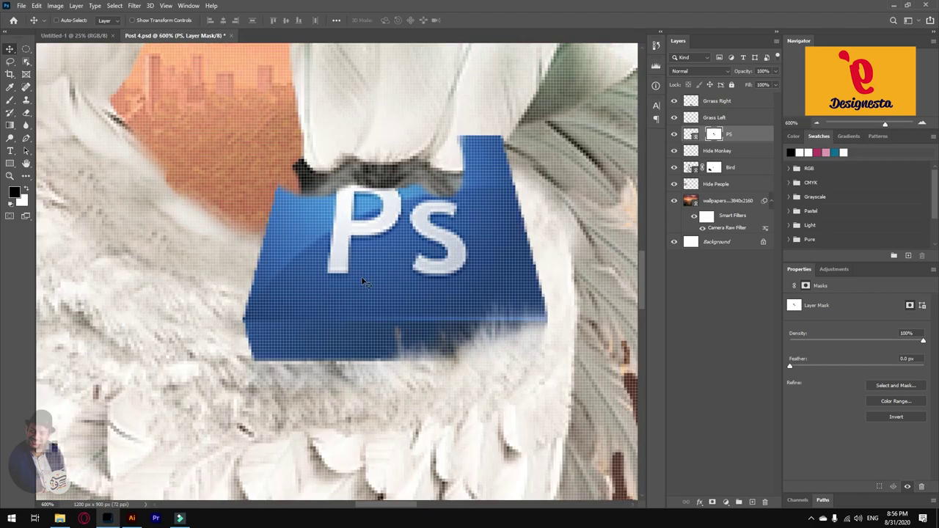
scroll(362, 281, "down", 3)
key("z")
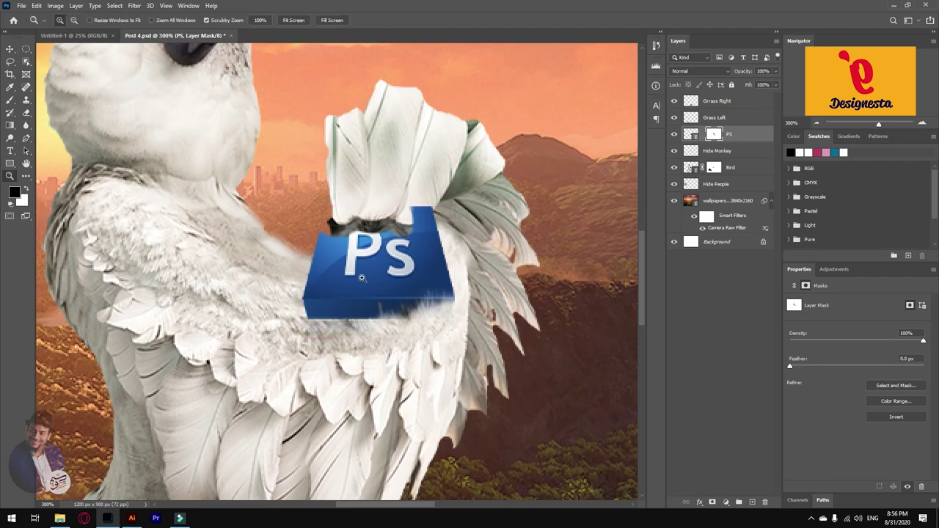
key("ctrl+z")
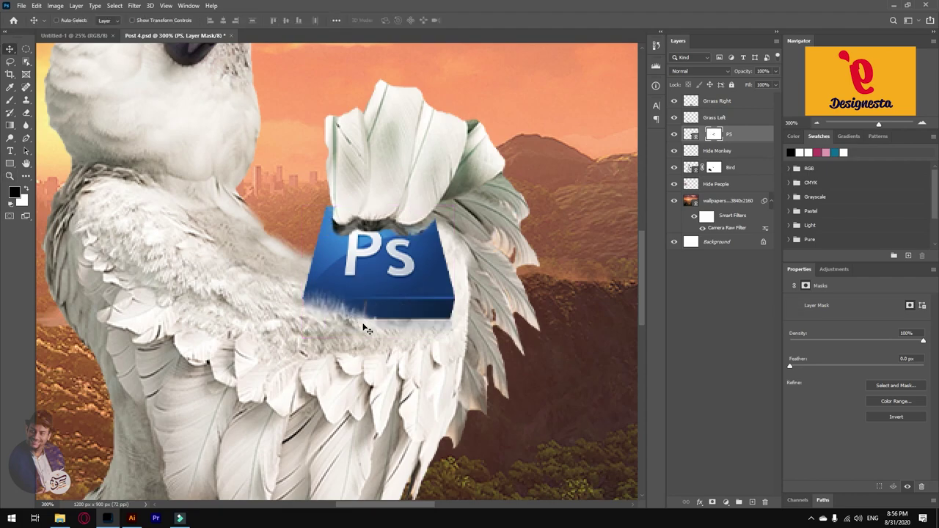
Stretch the PS layer mask horizontally to 166.19% with Free Transform, keeping its height at 100%, so the feathering spans more of the logo's base.
key("ctrl+t")
scroll(313, 276, "down", 2)
left_click_drag(425, 259, 495, 261)
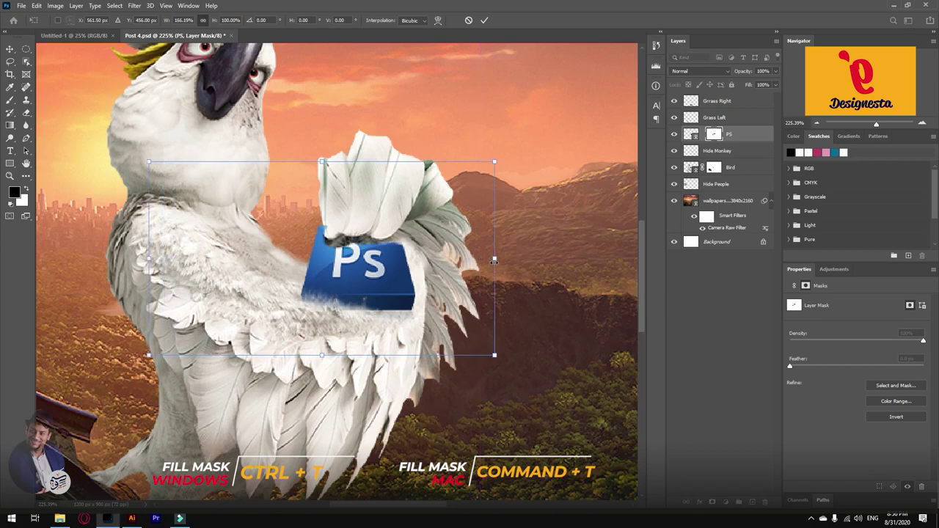
key("Return")
scroll(313, 306, "up", 2)
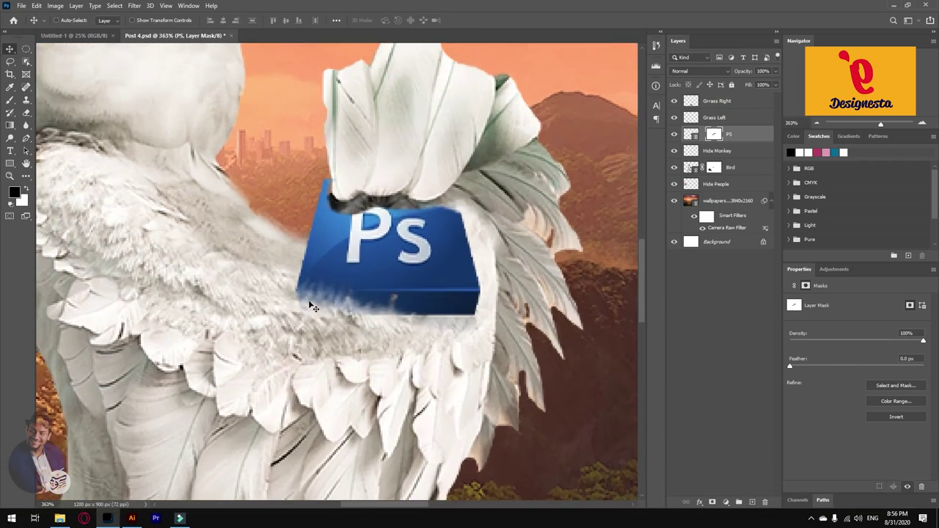
Paint black on the PS mask with the soft brush along the logo's lower-left edge to blend it into the feathers.
key("b")
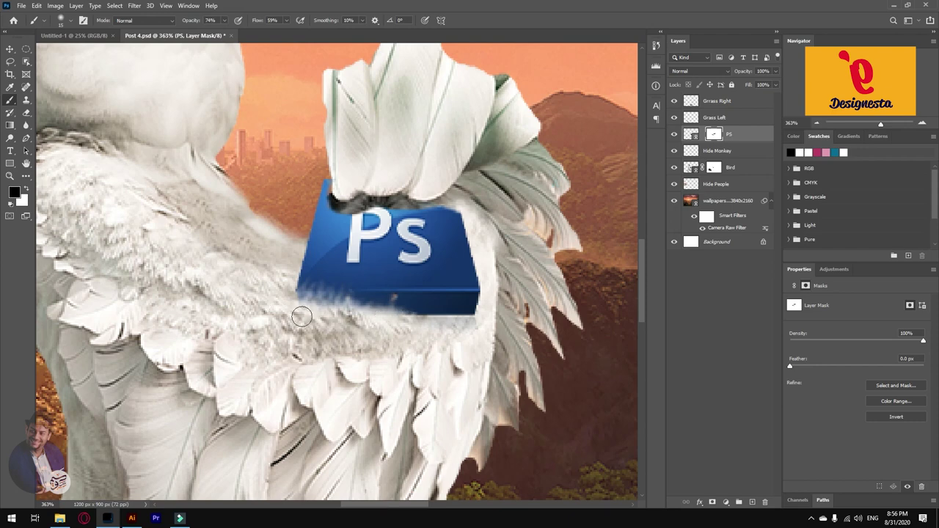
left_click_drag(290, 301, 416, 324)
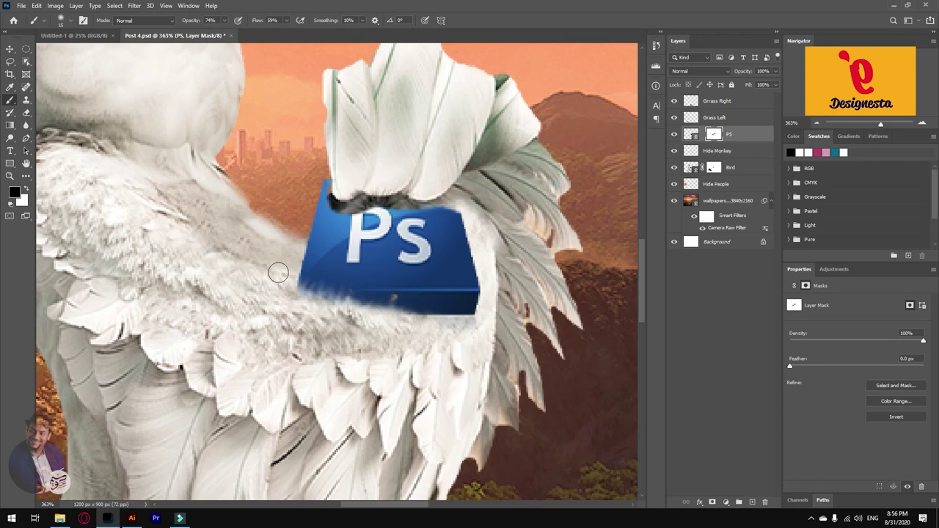
left_click_drag(303, 295, 381, 323)
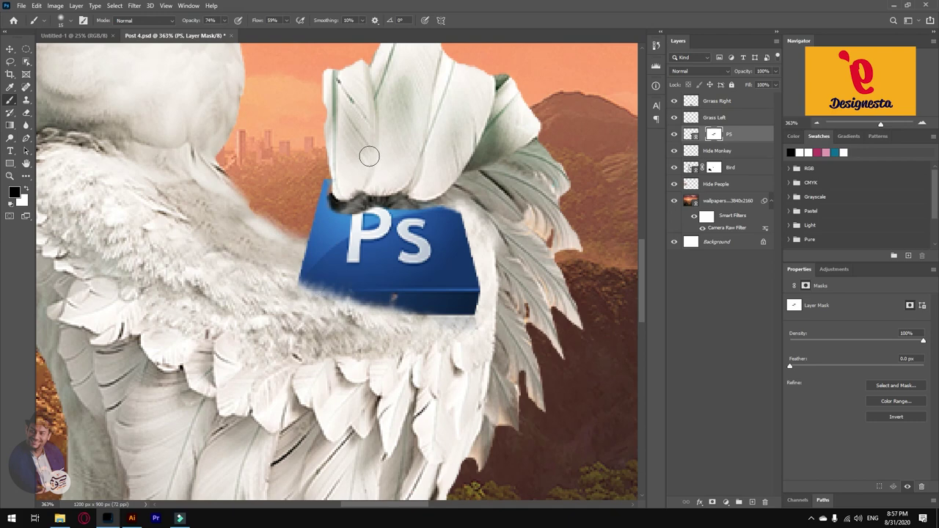
Restore the logo's upper edge by painting white on the PS mask with a brush at 100% hardness, opacity and flow.
key("x")
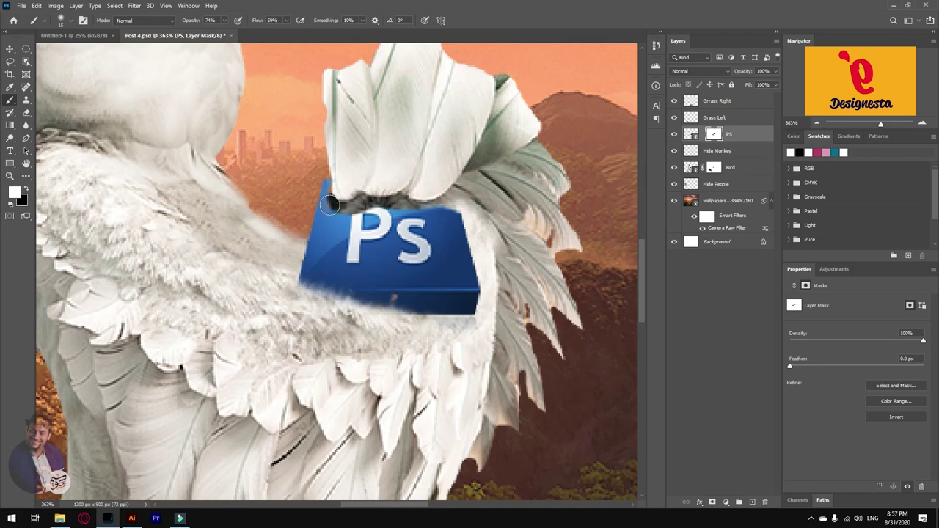
left_click_drag(333, 204, 361, 211)
right_click(336, 212)
left_click_drag(437, 260, 455, 259)
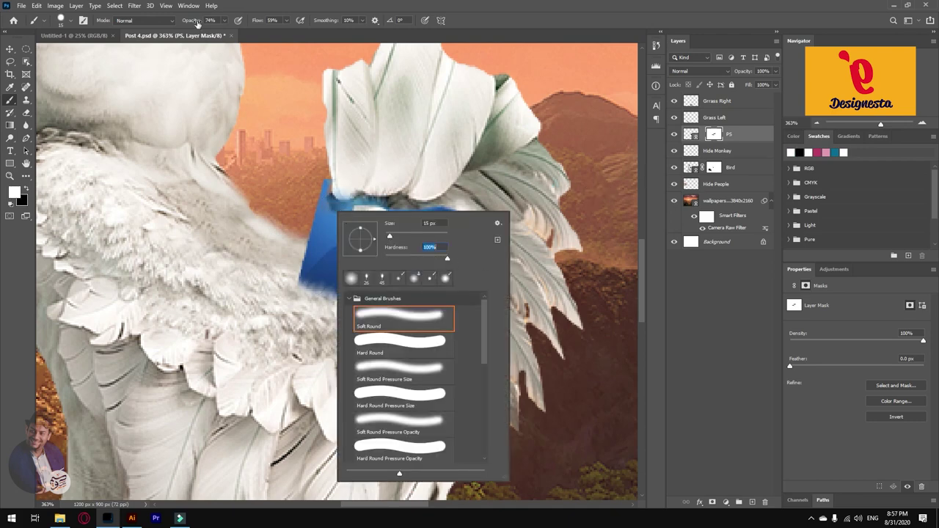
left_click(266, 20)
left_click_drag(190, 23, 220, 23)
mouse_move(341, 197)
left_mouse_down()
mouse_move(417, 208)
mouse_move(385, 188)
mouse_move(345, 188)
mouse_move(422, 195)
mouse_move(451, 216)
left_mouse_up()
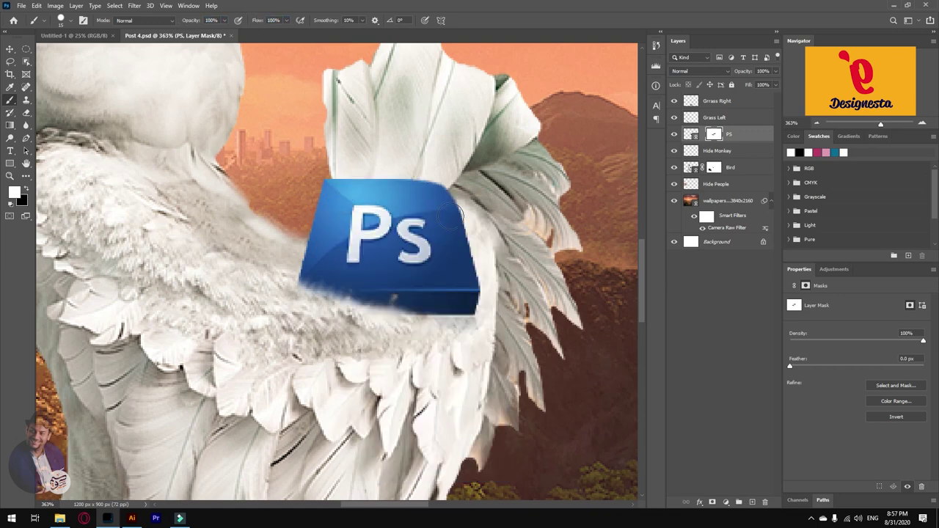
Make an object selection of the feather tuft above the logo on the Bird layer.
left_click(715, 199)
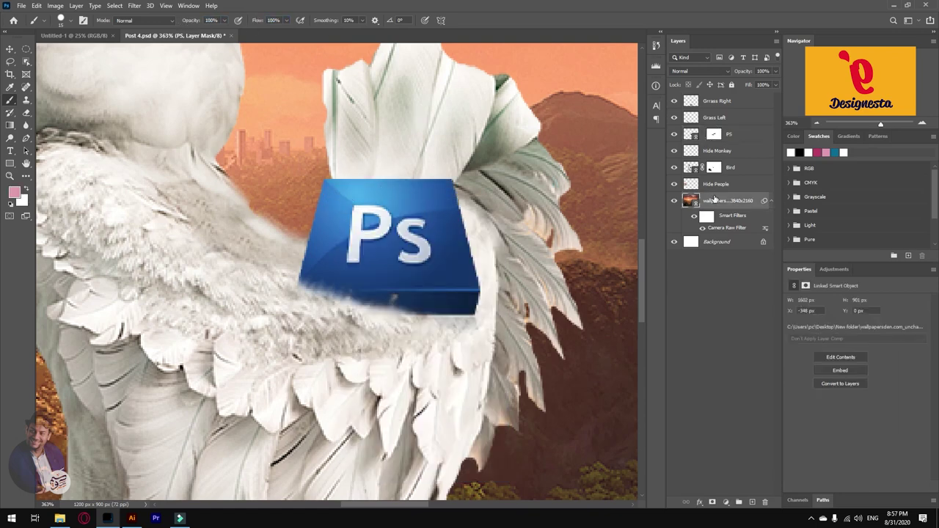
left_click(704, 155)
left_click(728, 167)
left_click(26, 61)
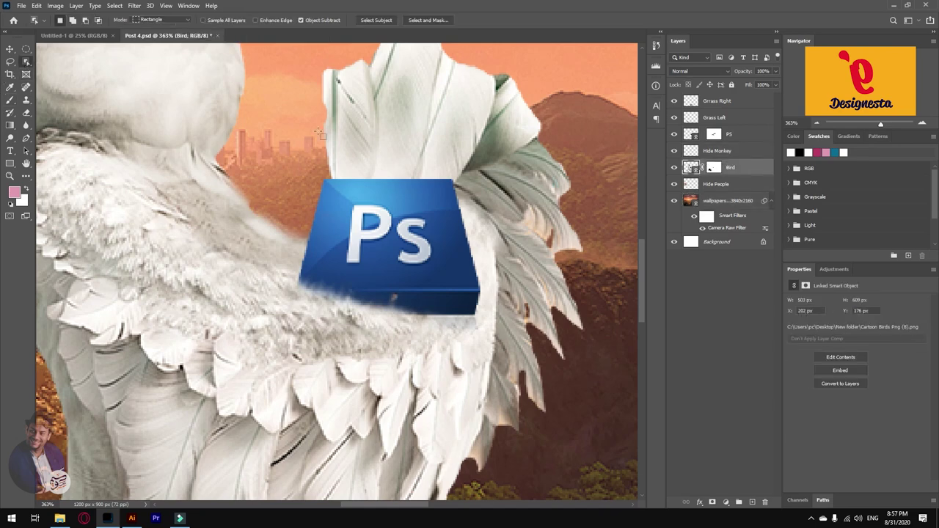
left_click_drag(325, 80, 505, 227)
Paint black on the PS mask inside the selection so the feather tips overlap the logo's upper edge, and deselect.
left_click(713, 135)
key("b")
key("x")
mouse_move(330, 187)
left_mouse_down()
mouse_move(447, 183)
mouse_move(363, 205)
left_mouse_up()
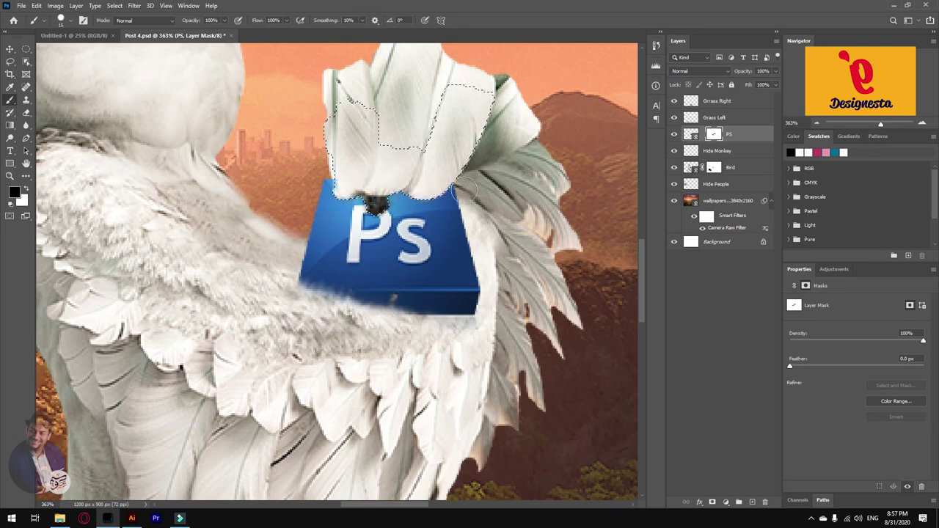
key("ctrl+d")
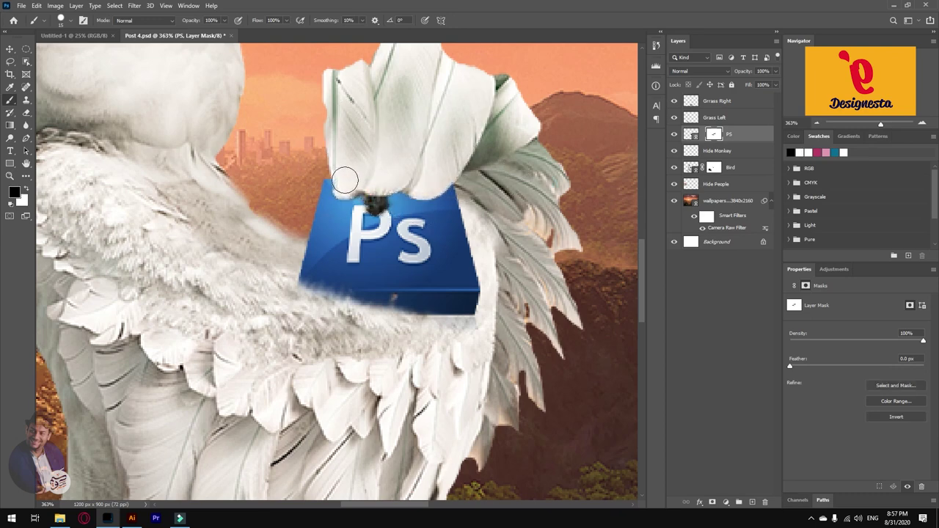
Paint white on the PS mask to restore the erased patch of logo just below the feather tips.
key("x")
mouse_move(366, 211)
left_mouse_down()
mouse_move(385, 209)
mouse_move(346, 211)
left_mouse_up()
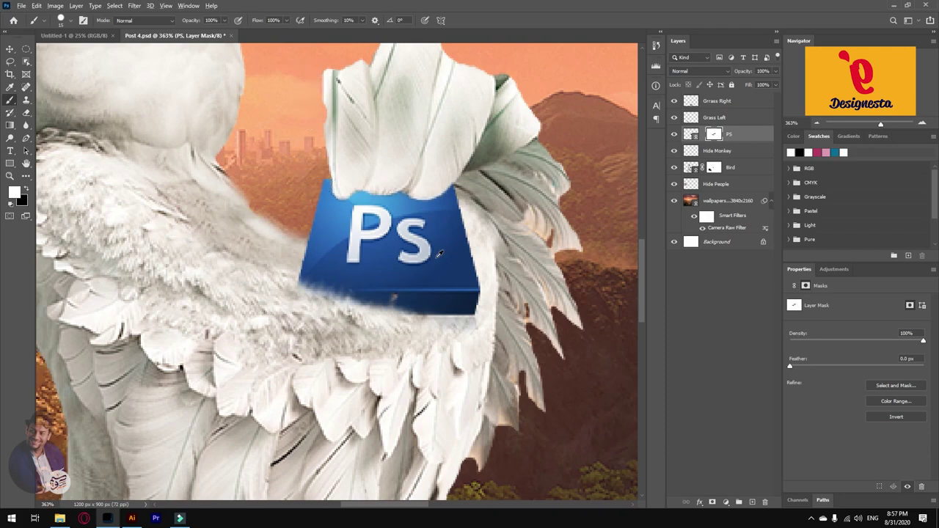
scroll(438, 253, "down", 4)
key("v")
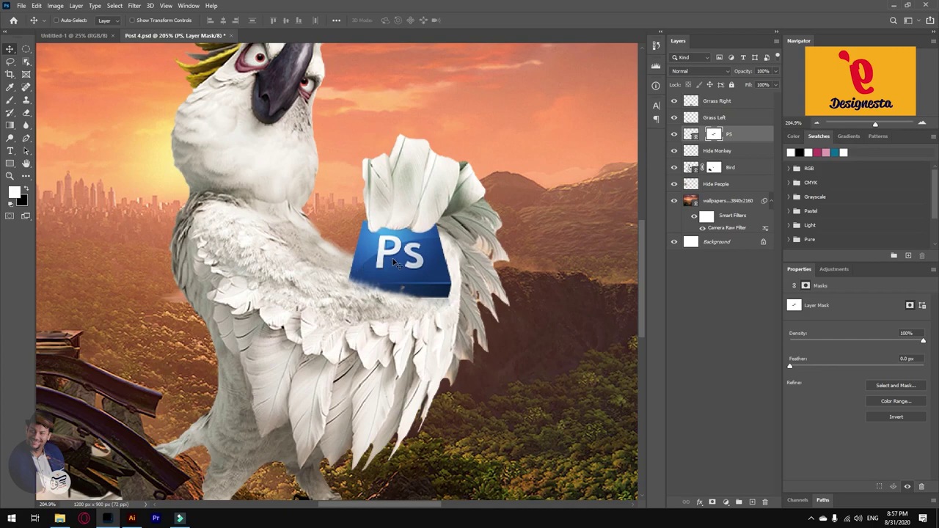
scroll(393, 241, "down", 3)
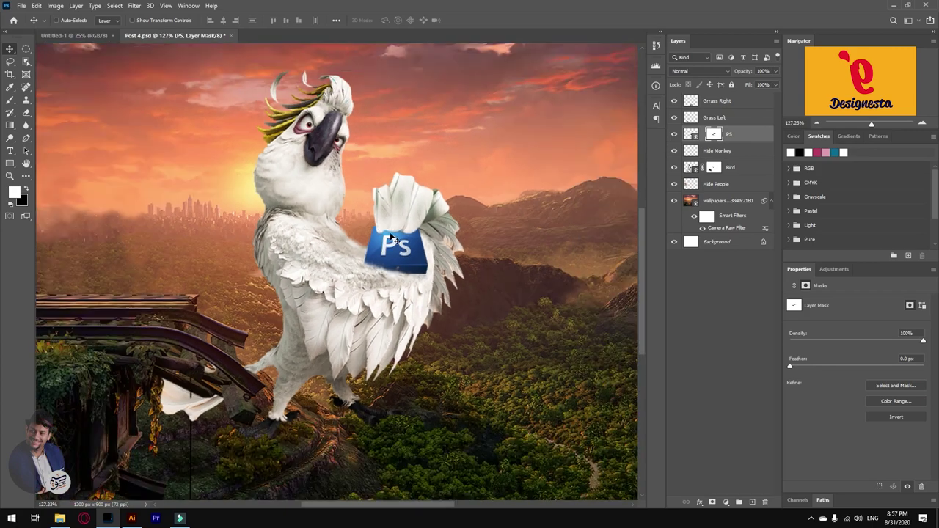
scroll(403, 241, "down", 1)
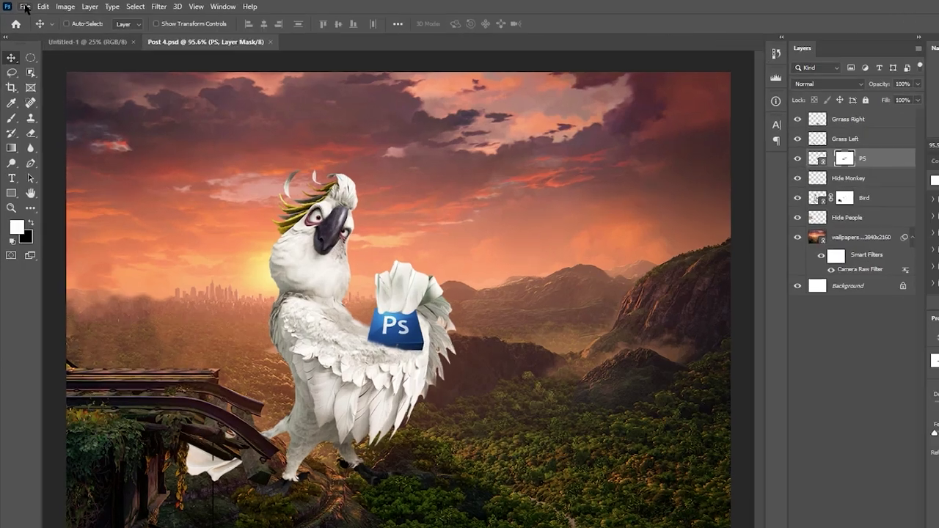
Place high_quality_lens_flares_in_png_02 as a linked image, centre it on the sun and enlarge it to about 460 px square.
left_click(21, 6)
left_click(75, 212)
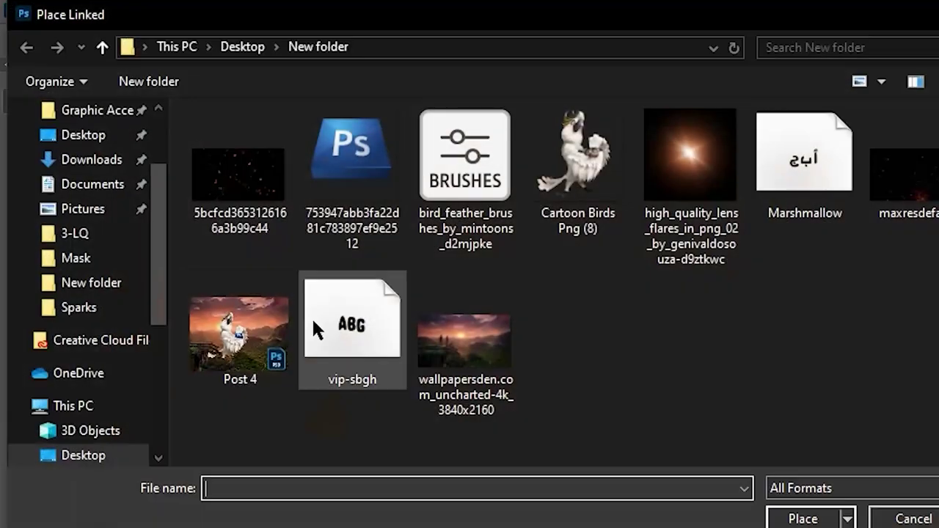
double_click(657, 150)
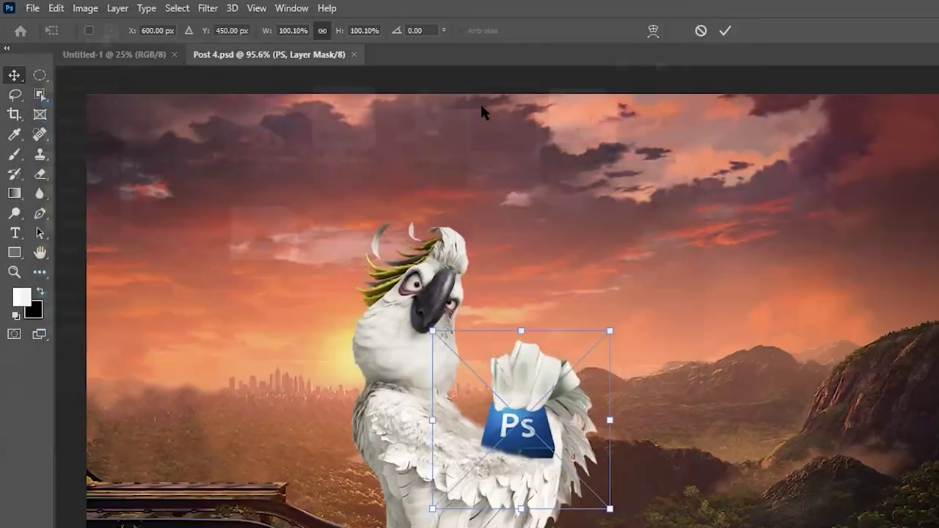
left_click_drag(362, 300, 253, 353)
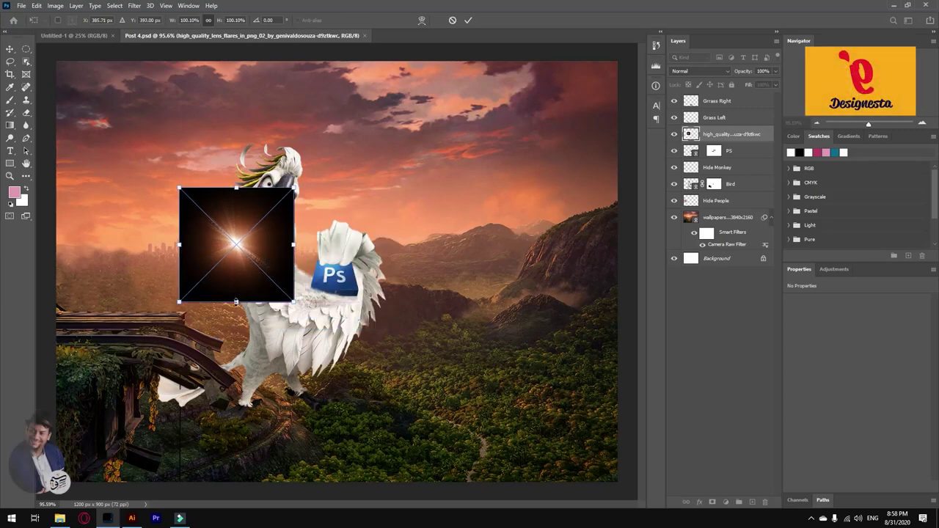
left_click(468, 20)
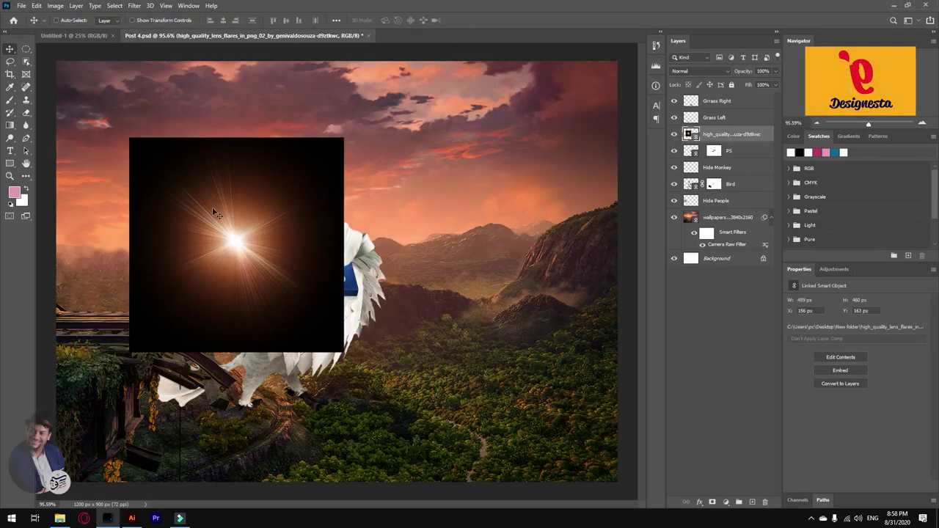
Set the lens flare layer's blend mode to Screen.
scroll(80, 212, "up", 3)
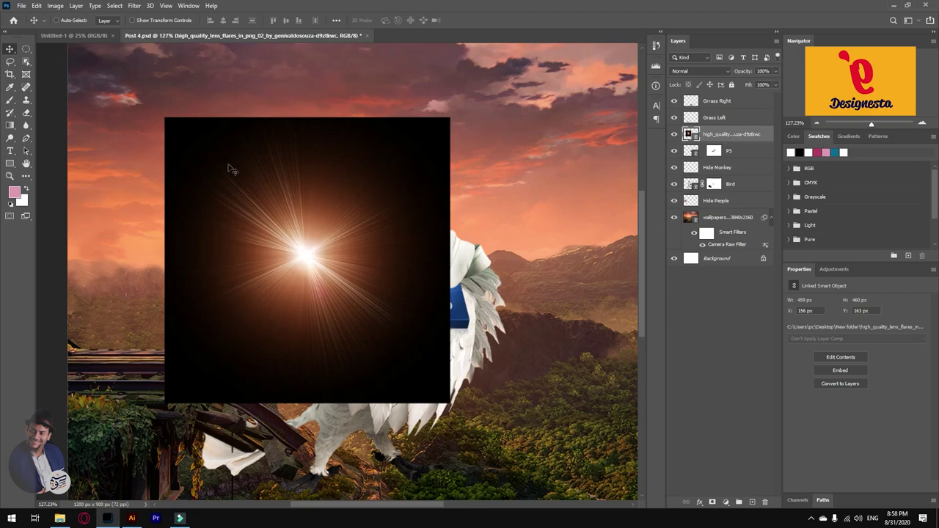
left_click(615, 103)
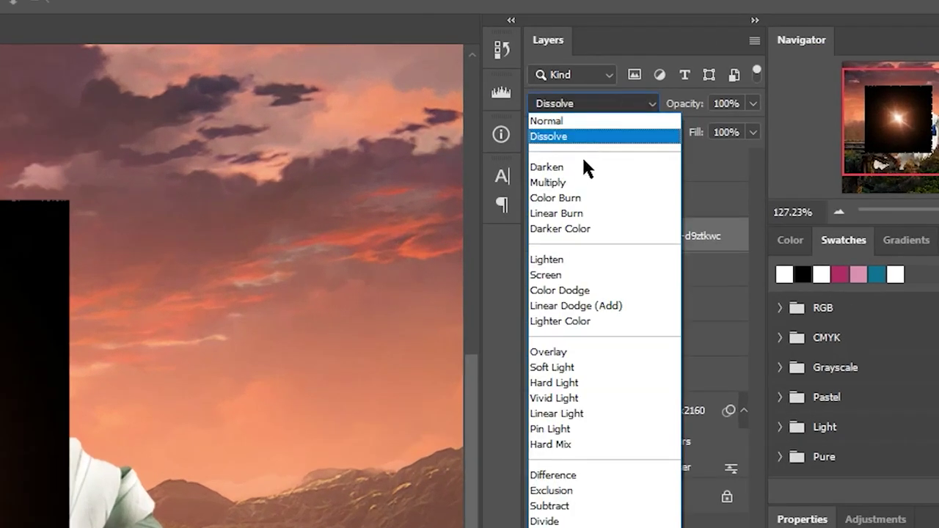
left_click(550, 275)
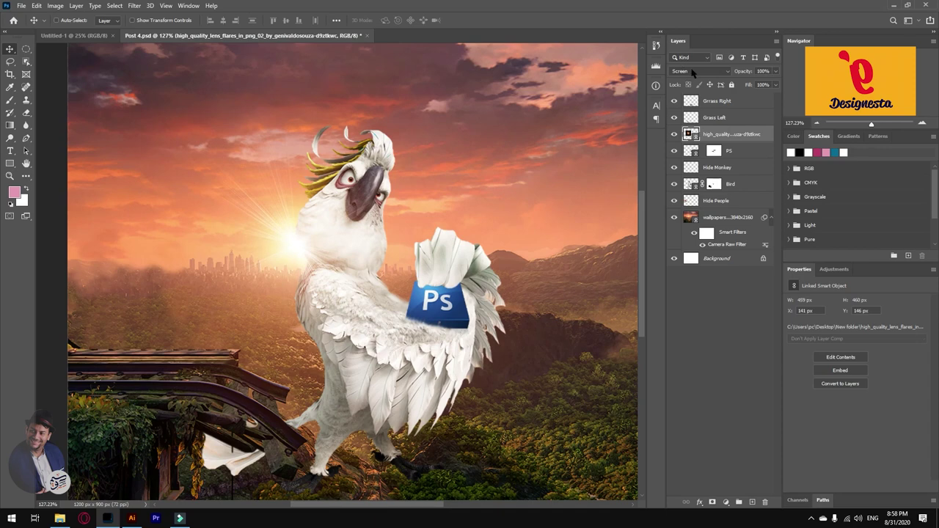
Try the lens flare in lower positions and set it over the sun beside the bird's neck, at about X 151 px, Y 157 px.
left_click_drag(402, 278, 332, 275)
scroll(320, 222, "down", 2)
left_click_drag(317, 233, 305, 358)
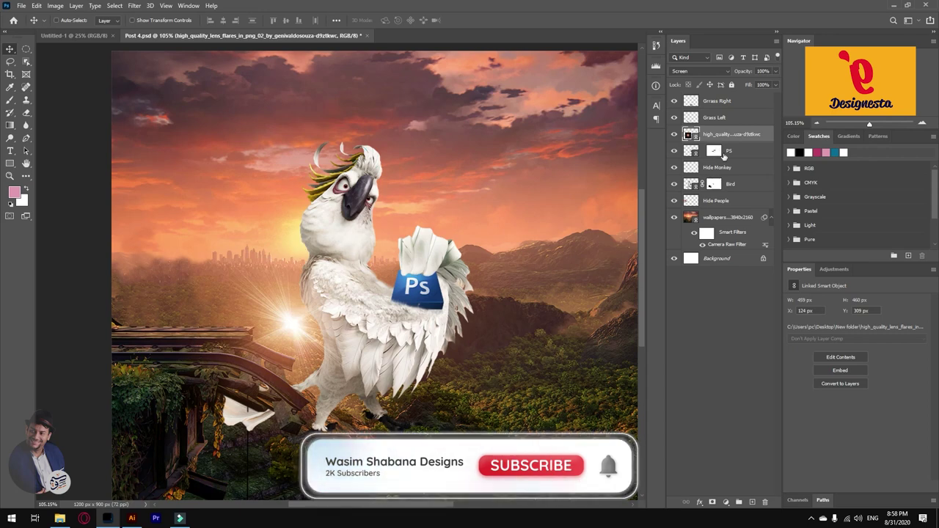
left_click_drag(342, 212, 375, 213)
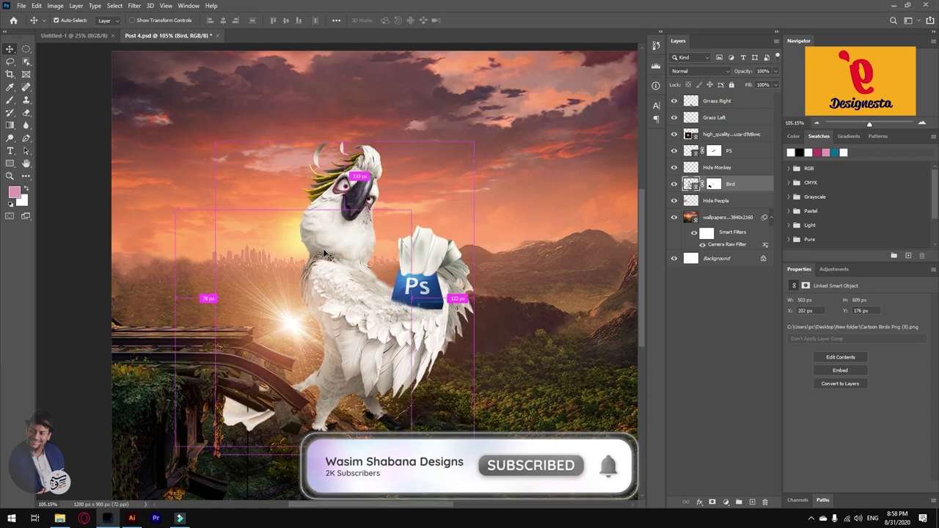
left_click(285, 320, "ctrl")
left_click_drag(283, 319, 222, 259)
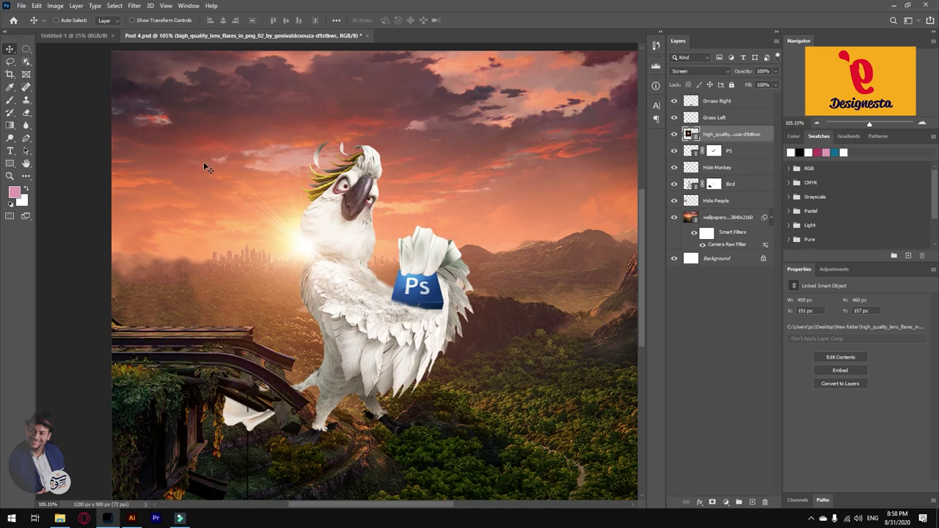
Apply a Gaussian Blur with a 2.5-pixel radius to the lens flare layer, comparing it with the preview off and on.
left_click(134, 5)
mouse_move(160, 119)
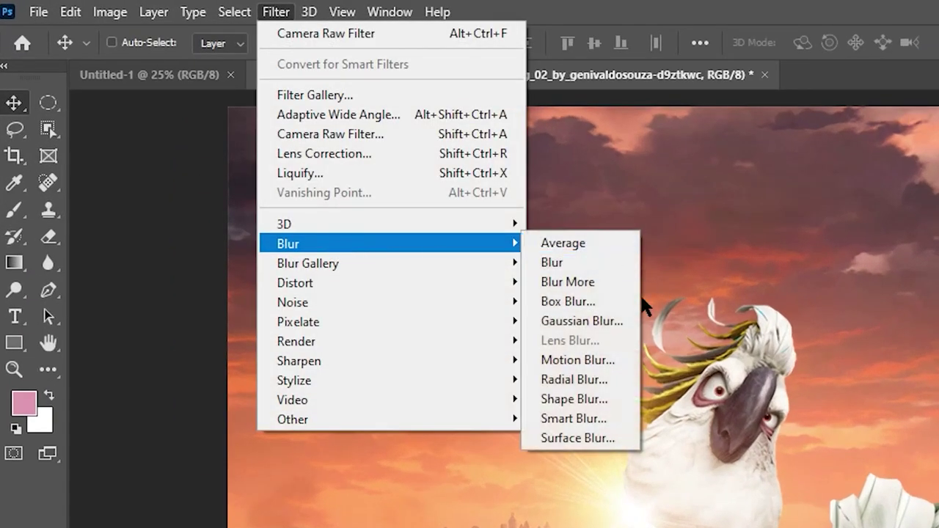
left_click(609, 323)
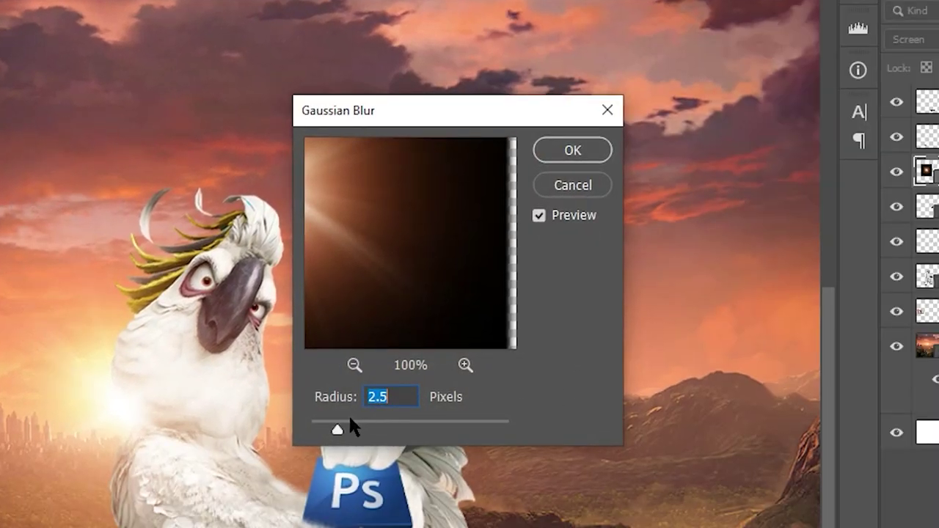
left_click(538, 216)
left_click(539, 216)
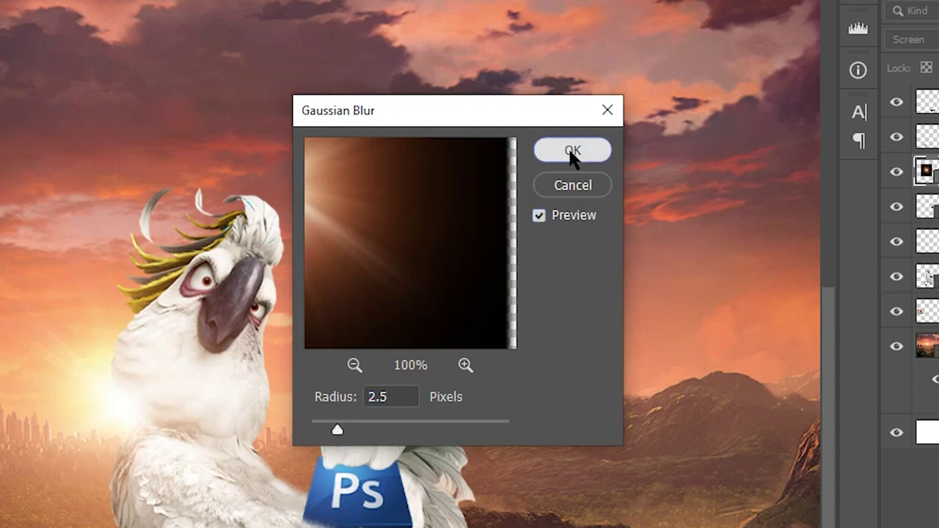
left_click(570, 151)
Lower the lens flare layer's fill to 91%.
left_click_drag(754, 85, 745, 85)
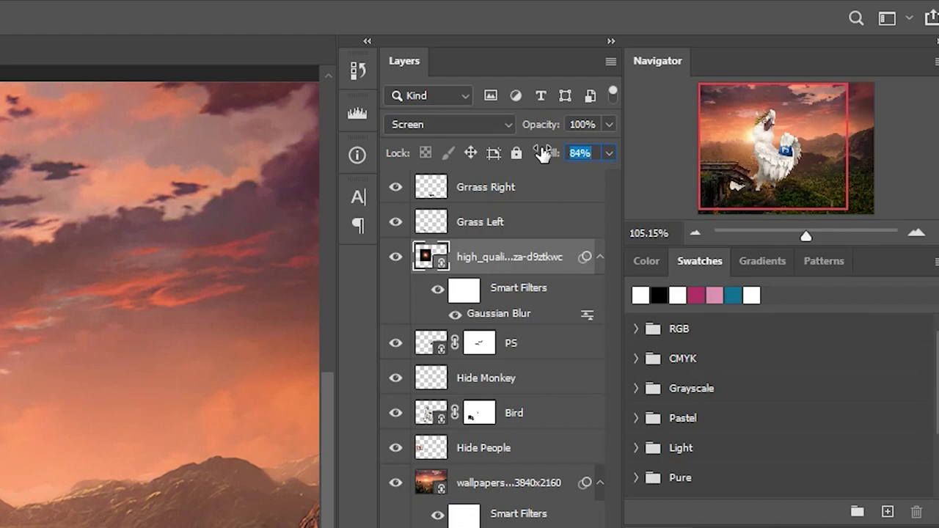
left_click_drag(543, 153, 556, 151)
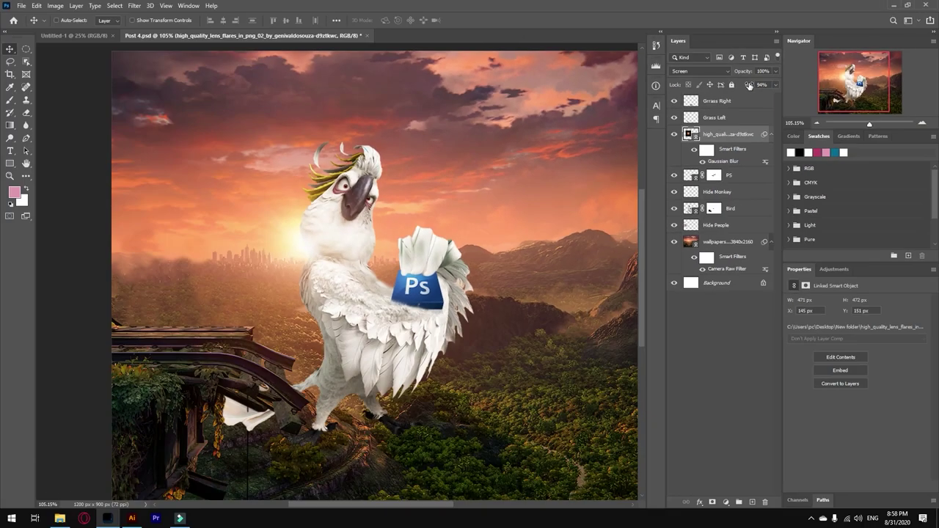
left_click_drag(749, 85, 747, 85)
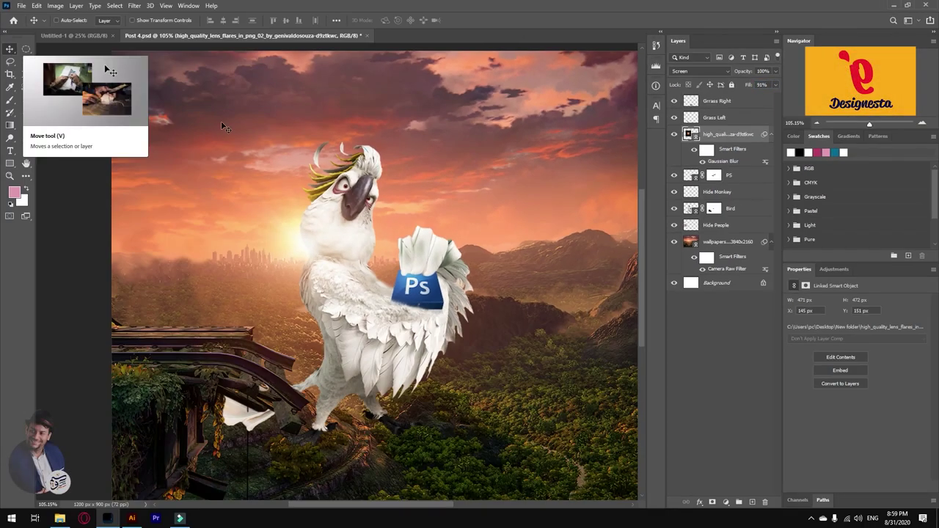
Compare the composition with the lens flare layer hidden and shown.
scroll(320, 244, "down", 3)
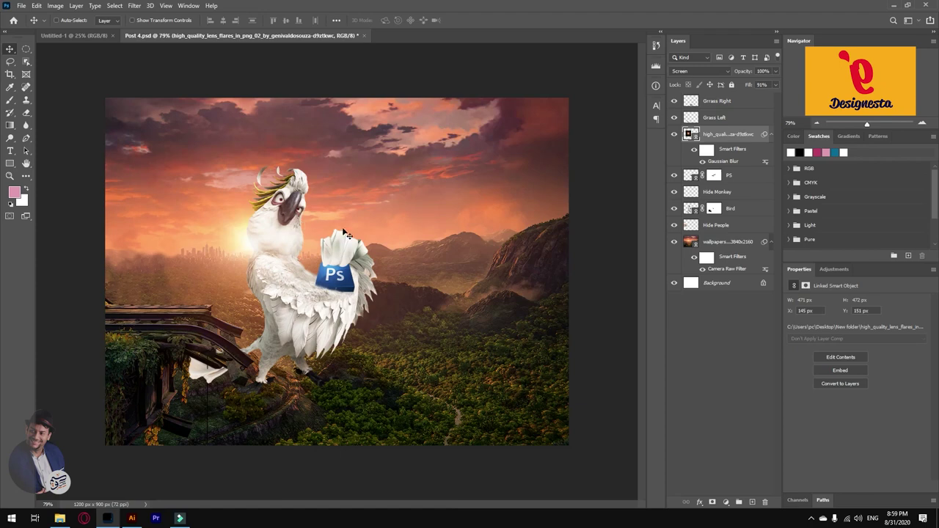
scroll(247, 242, "up", 3)
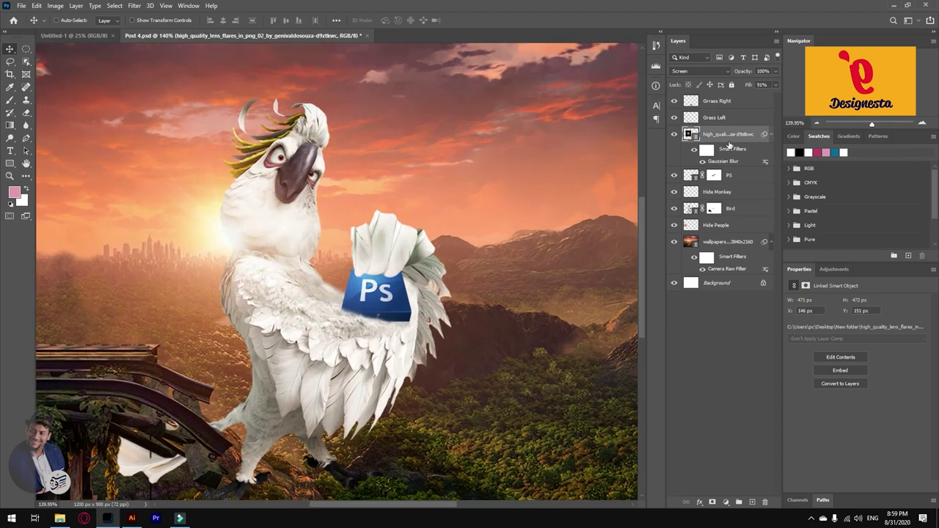
left_click(674, 135)
left_click(674, 135)
scroll(289, 226, "down", 1)
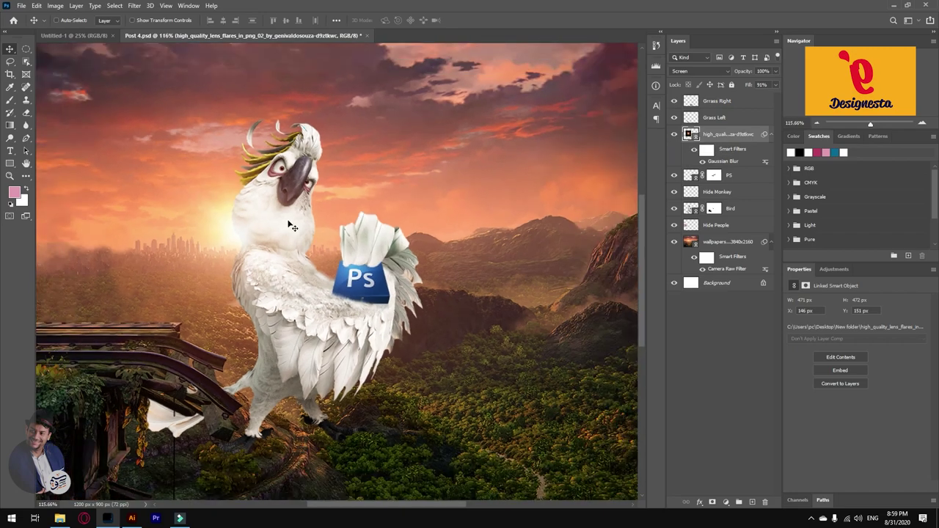
scroll(360, 214, "down", 1)
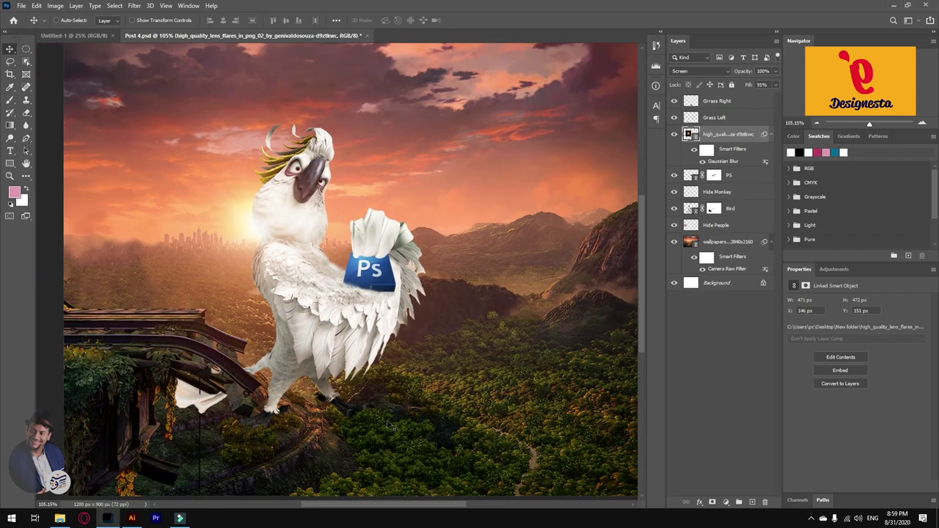
scroll(375, 253, "down", 1)
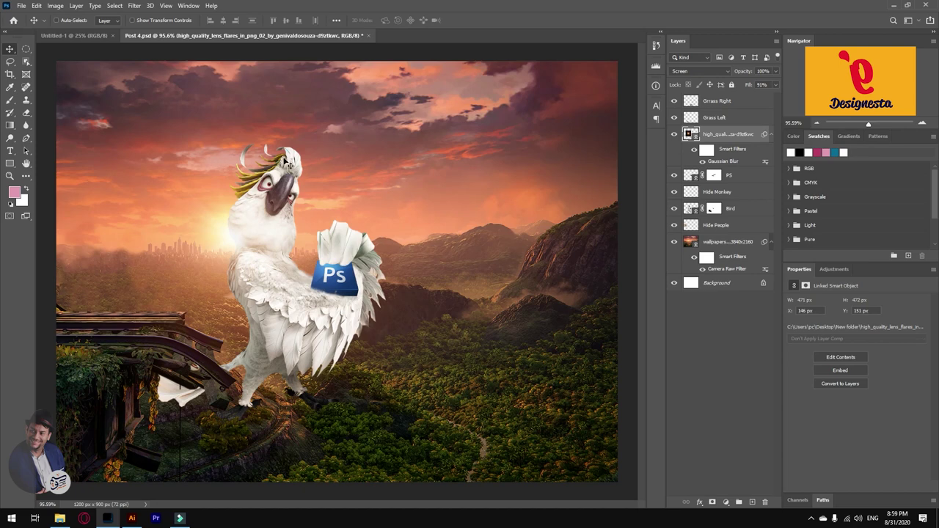
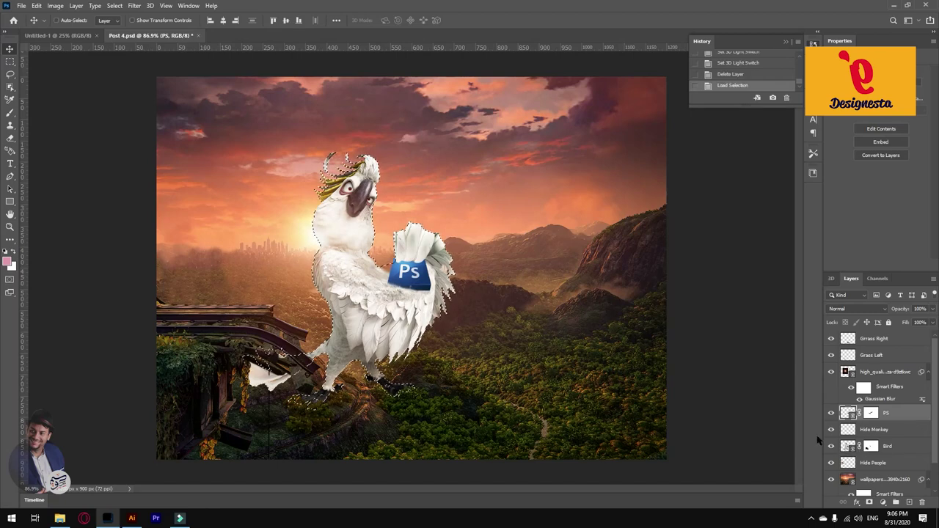
Clear the bird selection, duplicate the PS, Hide Monkey and Bird layers together, and merge the copies into one layer.
left_click(876, 449)
key("ctrl+d")
left_click(888, 417, "ctrl")
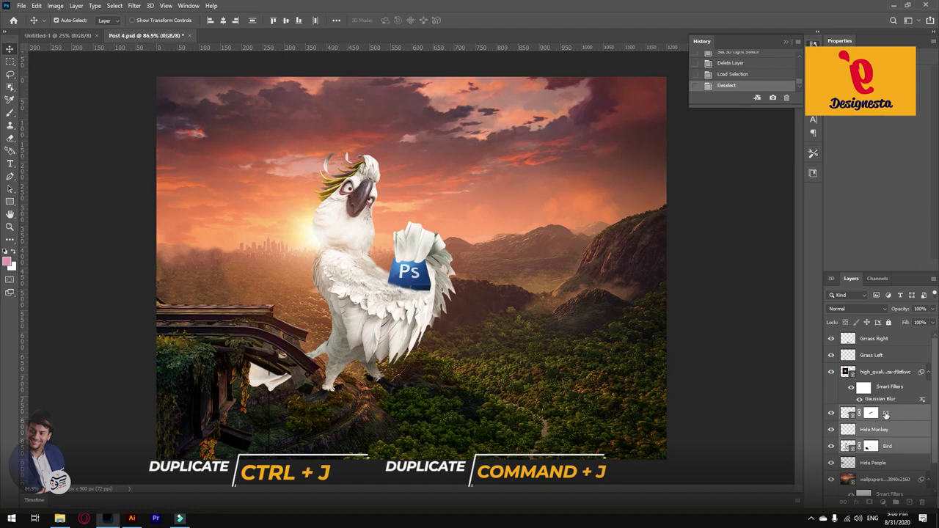
key("ctrl+j")
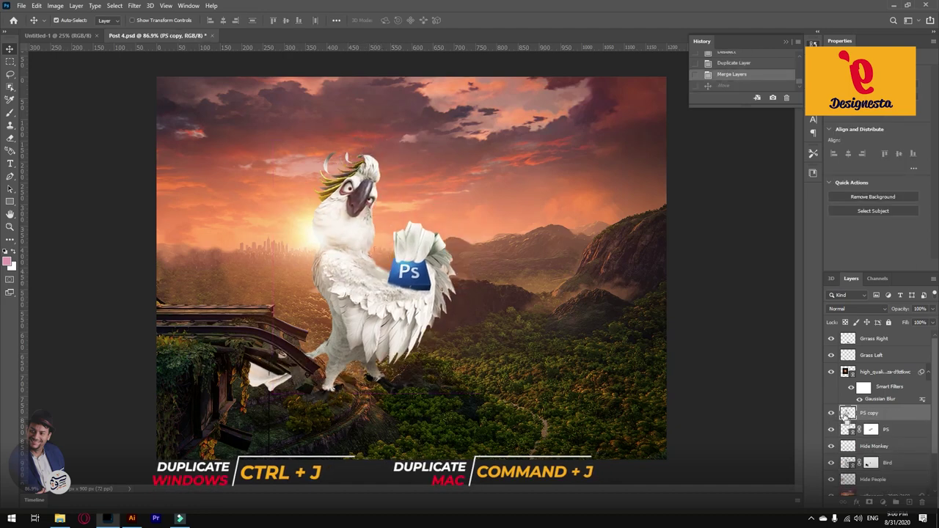
Load the outline of the merged PS copy as a selection, fill it with black on a new layer, and deselect.
left_click(847, 415, "ctrl")
left_click(909, 502)
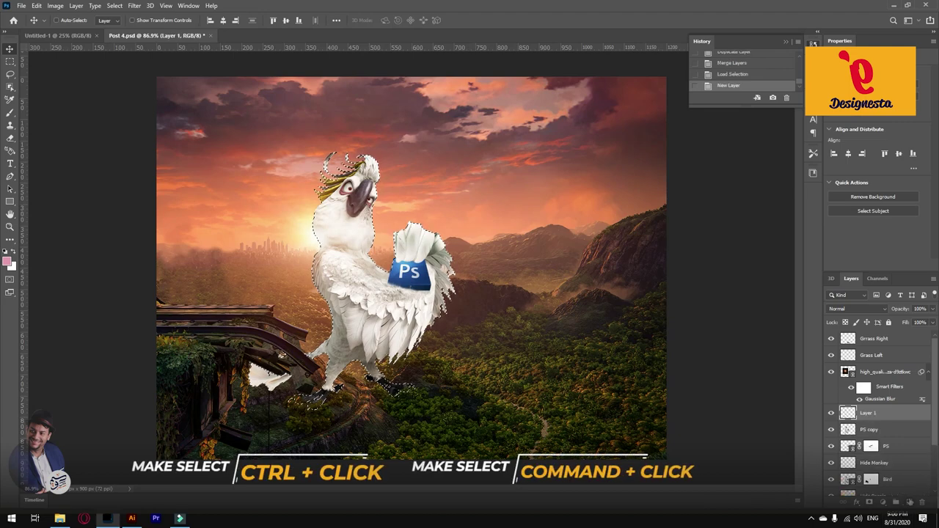
key("d")
key("alt+BackSpace")
key("ctrl+d")
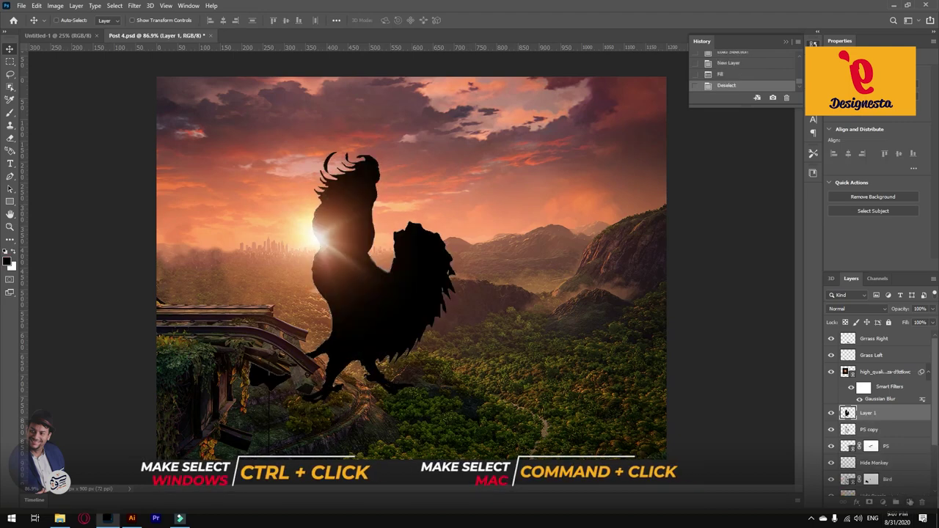
Delete the merged PS copy layer and rename the black silhouette layer Shadow.
left_click(901, 430)
key("Delete")
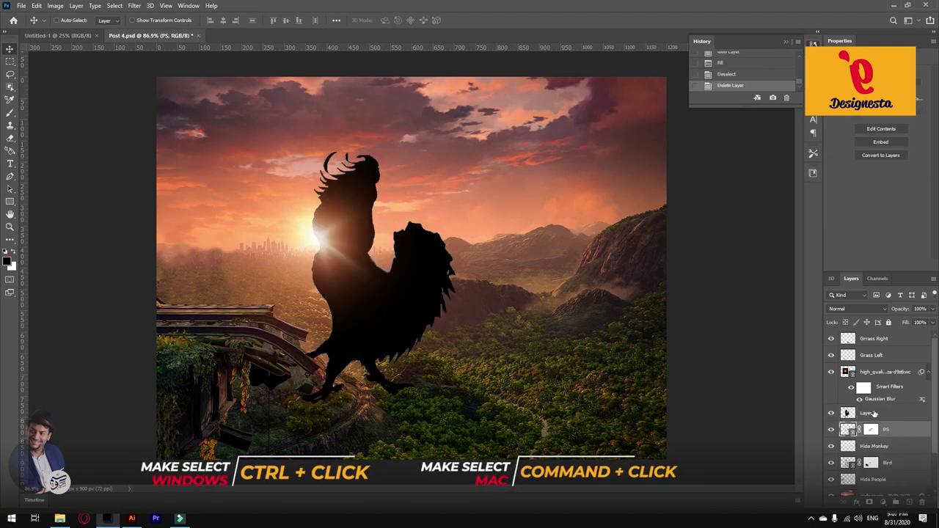
double_click(873, 413)
type("Shadow")
key("Return")
Try moving the Shadow layer below the PS layer, and undo the reordering.
left_click_drag(873, 413, 889, 436)
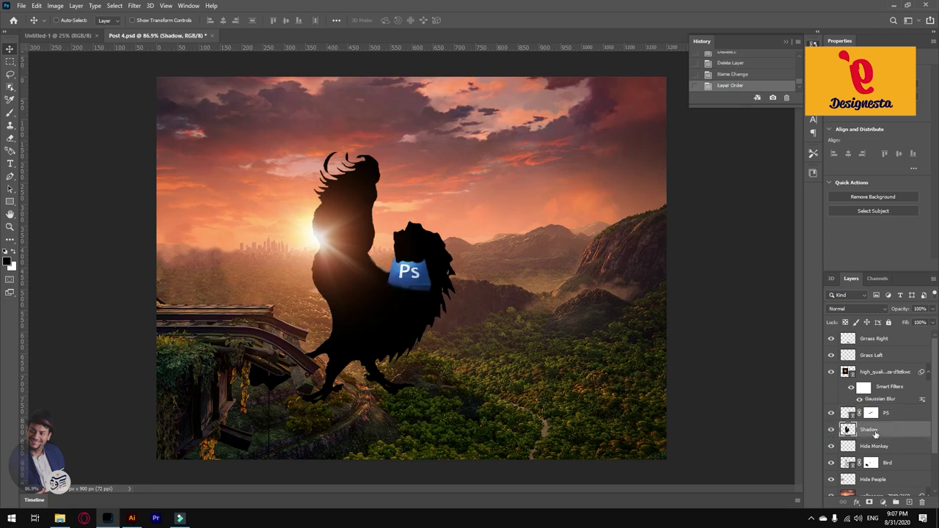
scroll(885, 432, "down", 2)
key("ctrl+z")
Flip the black bird silhouette on the Shadow layer vertically with Free Transform and apply it.
key("ctrl+t")
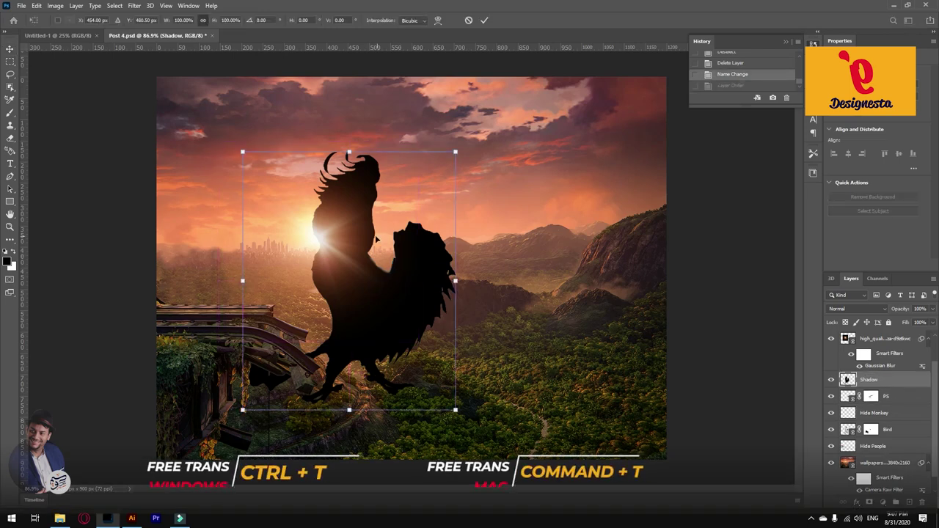
right_click(375, 234)
left_click(411, 411)
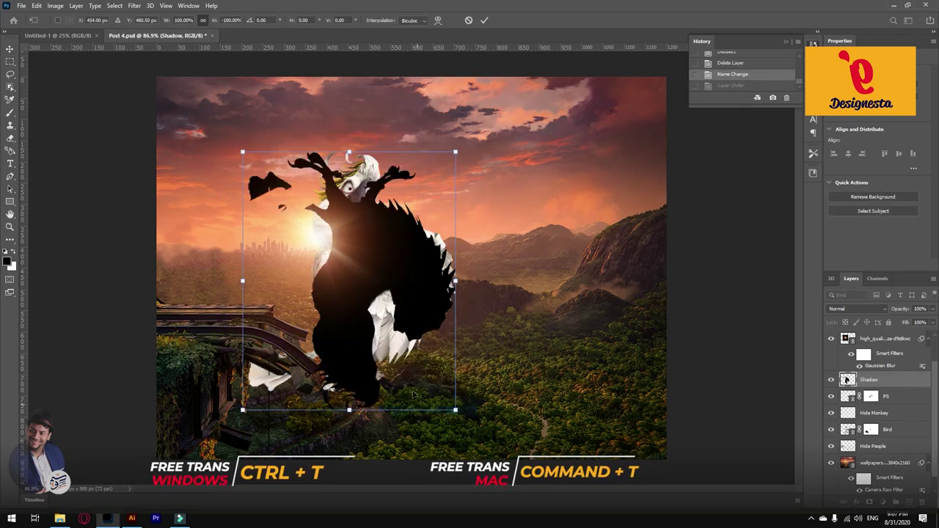
key("ctrl+z")
right_click(367, 230)
left_click(410, 403)
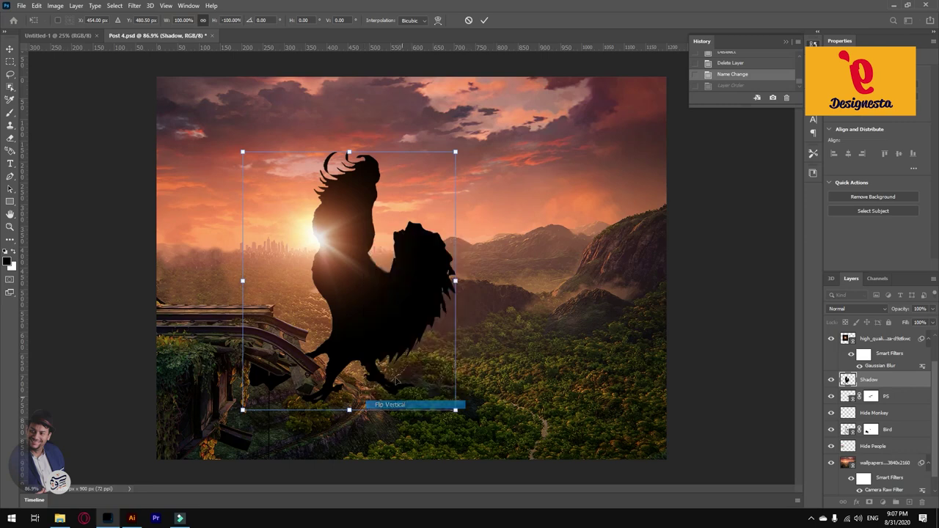
key("Return")
key("b")
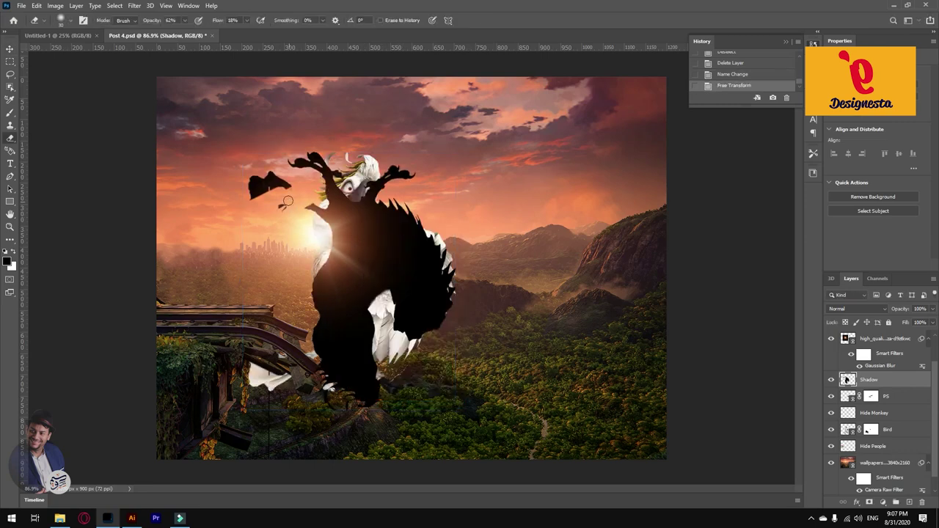
Free-transform the flipped shadow and move it down so that its feet start at the bird's feet.
key("ctrl+t")
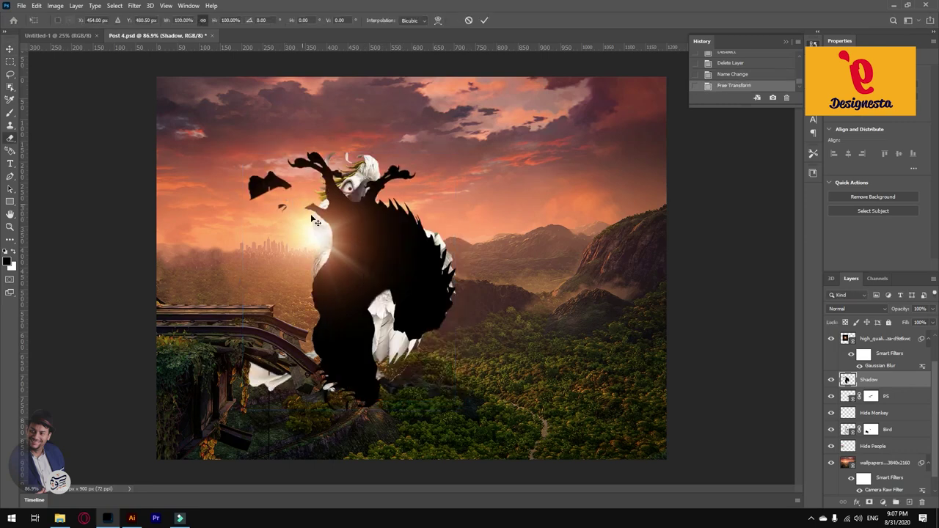
left_click_drag(389, 213, 385, 479)
scroll(336, 225, "down", 3)
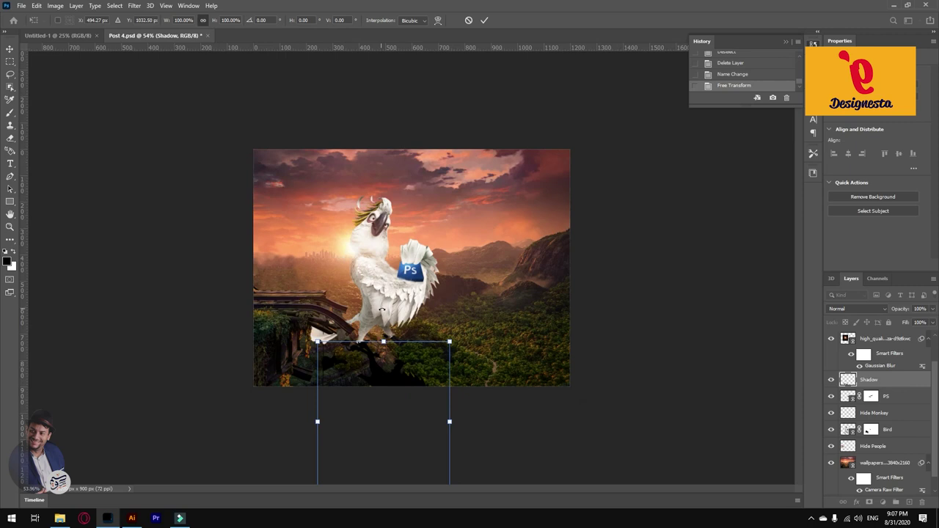
scroll(382, 309, "down", 1)
Skew the shadow across the ground away from the sun at about 47.5°, scaled to about 129% by 92%, and apply the transform.
left_click_drag(389, 463, 514, 444)
left_click_drag(570, 446, 593, 432)
left_click_drag(457, 448, 453, 455)
scroll(426, 411, "up", 2)
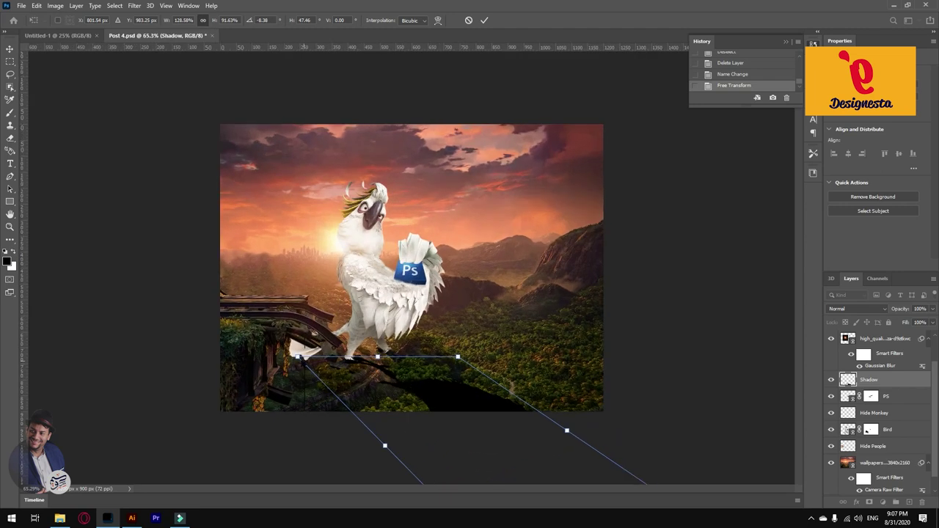
left_click_drag(297, 358, 298, 365)
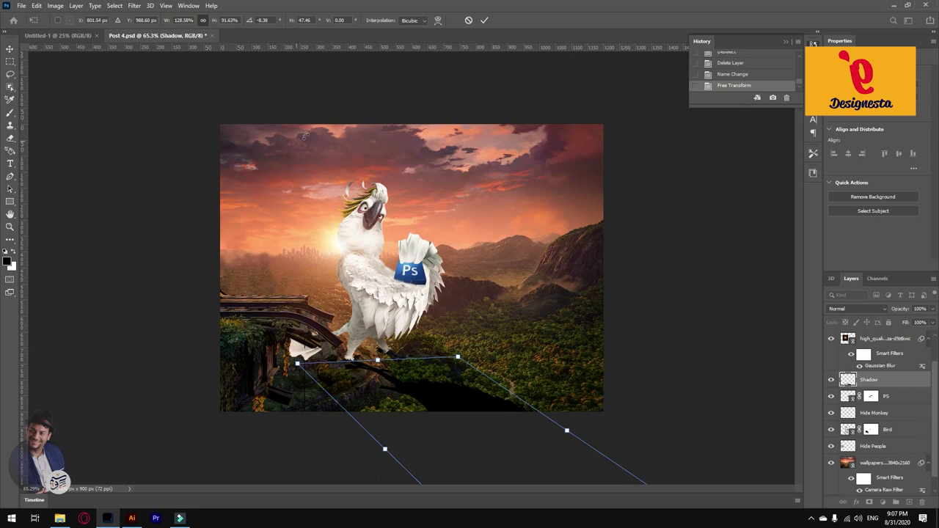
key("Return")
key("e")
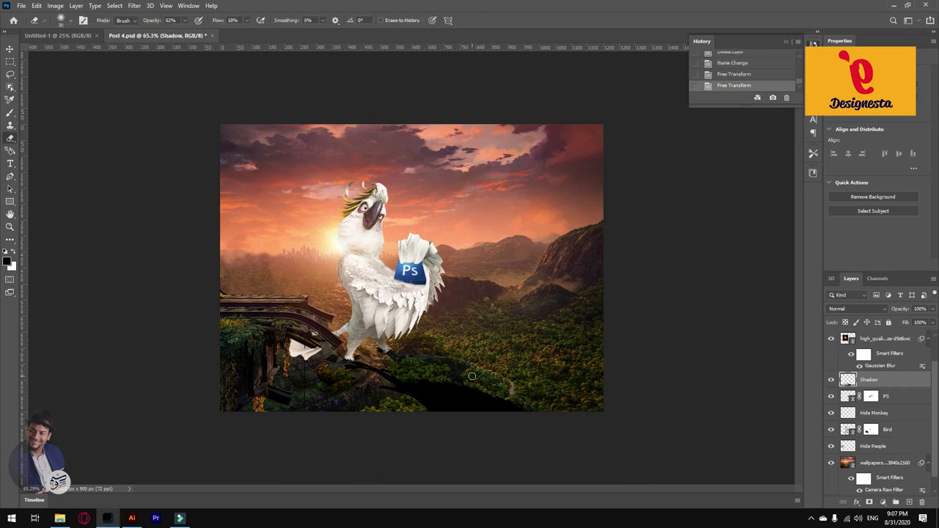
key("v")
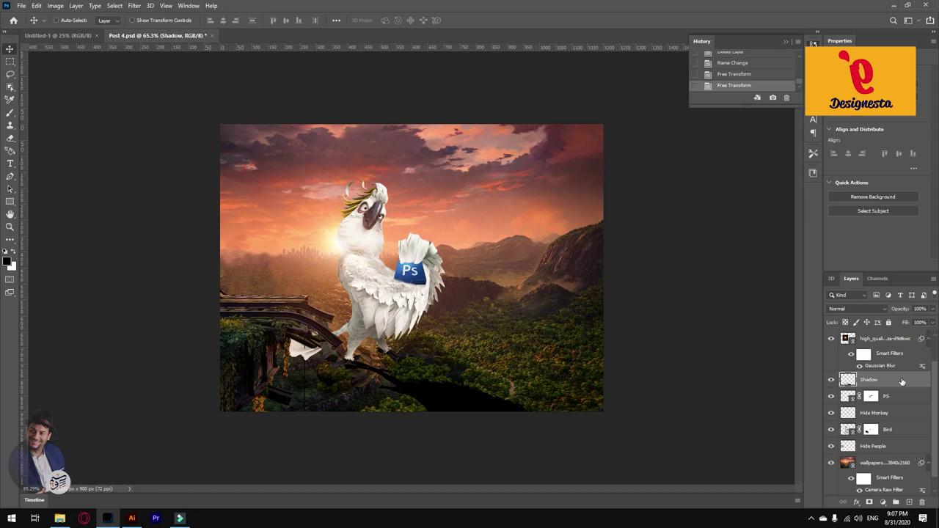
Move the Grrass Right and Grass Left layers together directly below the Shadow layer, and reselect the Shadow layer.
scroll(903, 381, "up", 1)
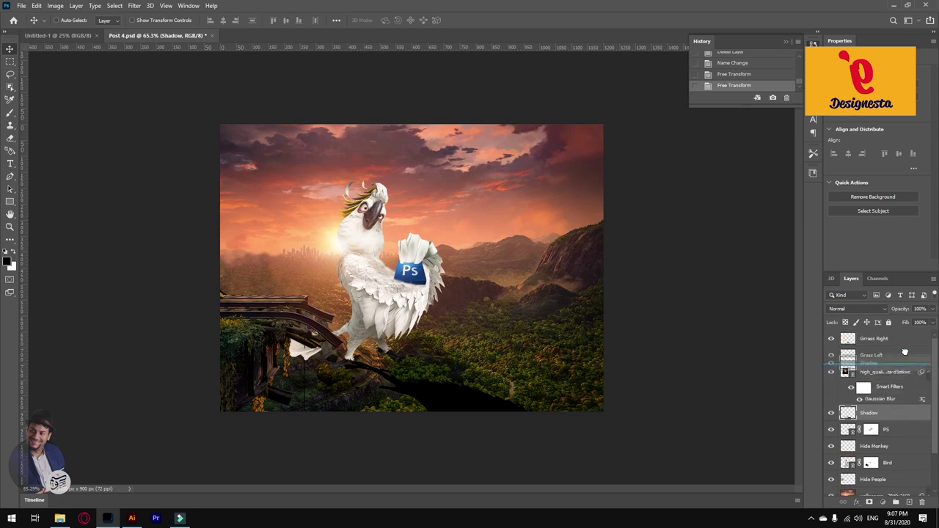
left_click(874, 358)
left_click(873, 342, "shift")
left_click_drag(888, 358, 893, 426)
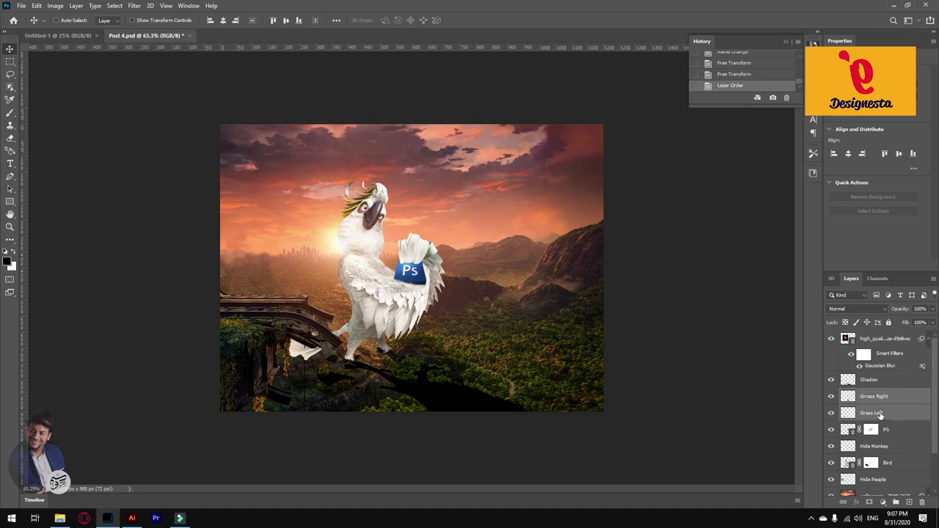
left_click(871, 383)
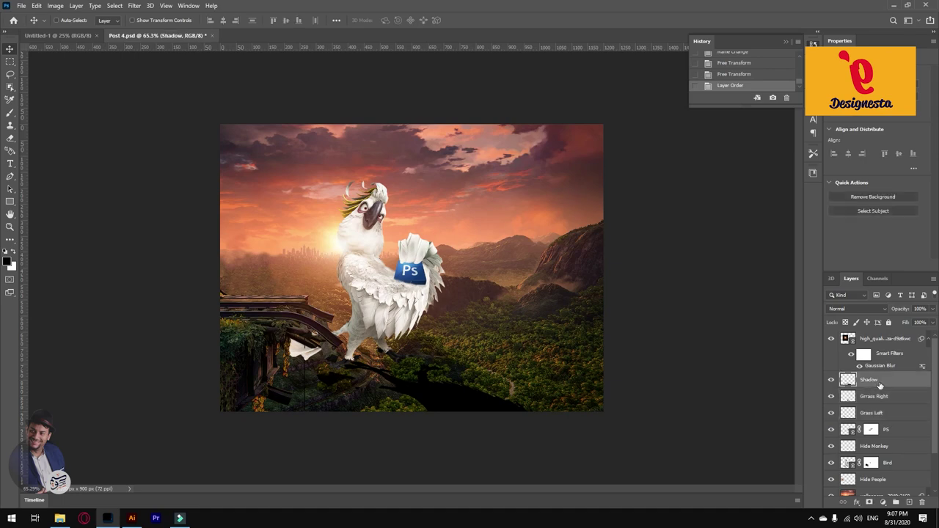
Show the tools in two columns and switch to the Essentials (Default) workspace.
scroll(411, 308, "up", 5)
scroll(355, 287, "down", 3)
scroll(432, 424, "up", 4)
scroll(303, 403, "down", 3)
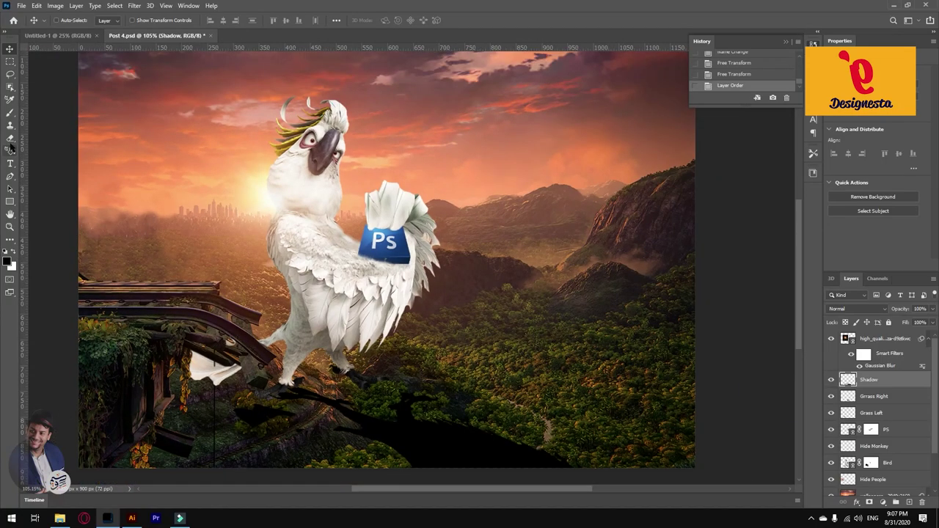
left_click(7, 41)
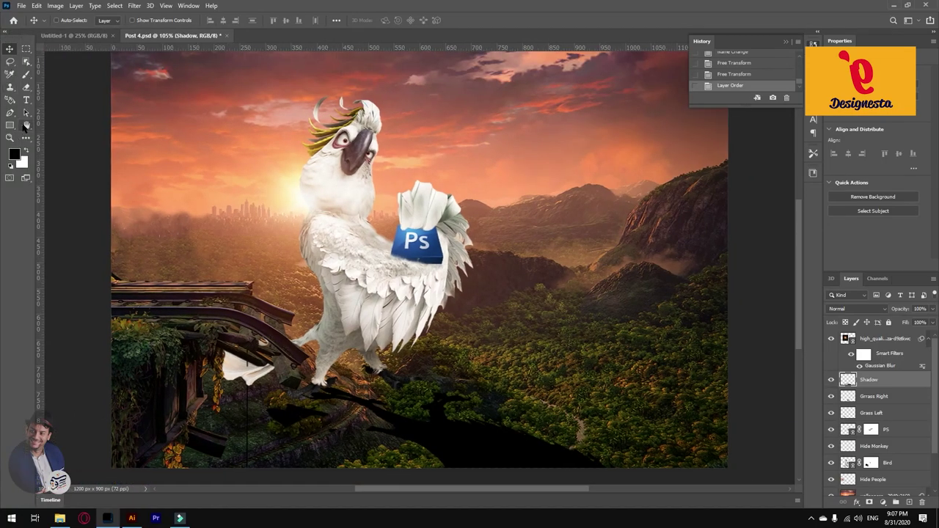
left_click(189, 5)
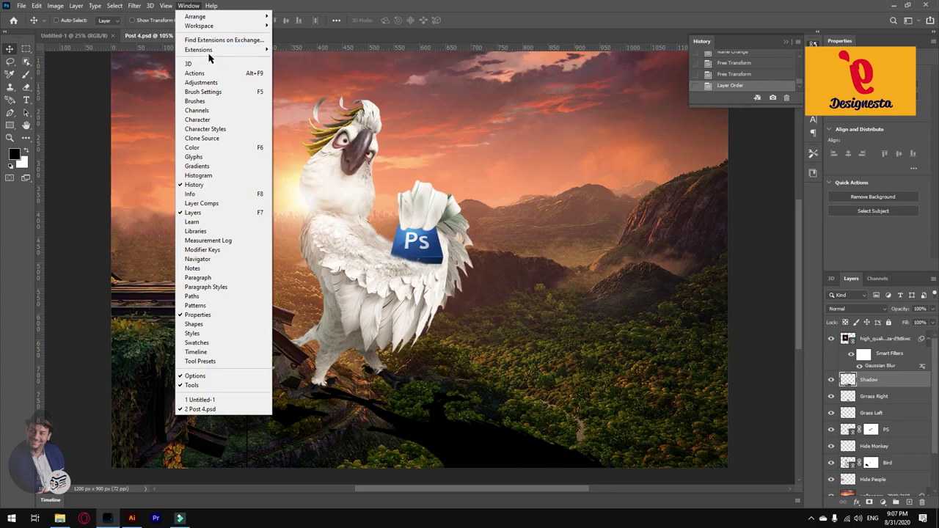
mouse_move(228, 29)
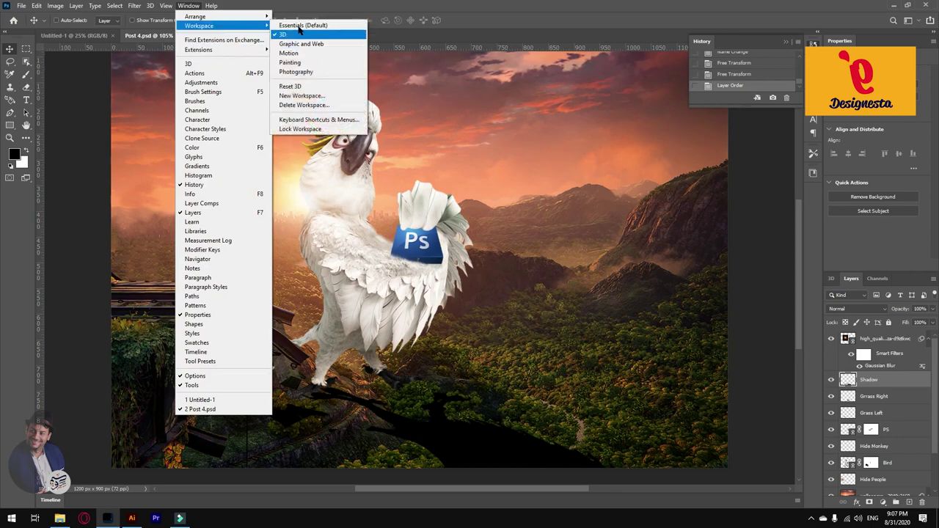
left_click(308, 26)
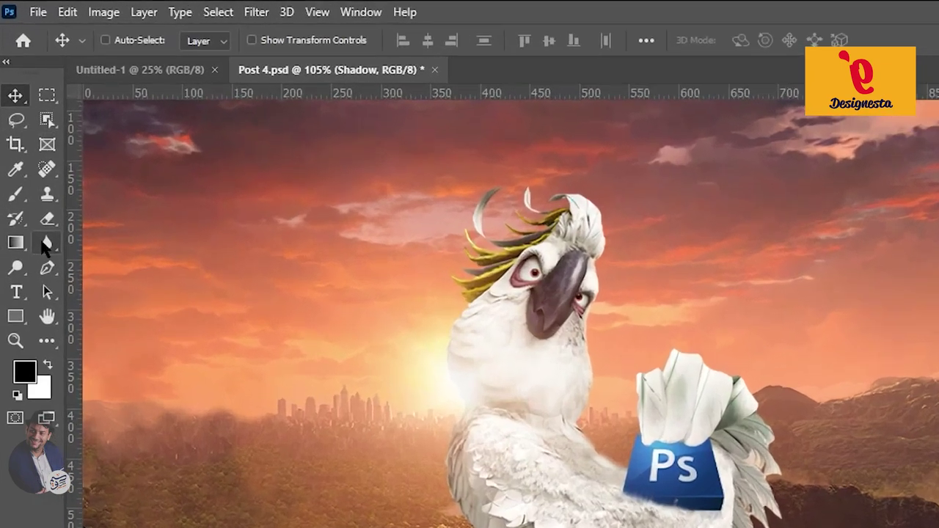
Smudge the shadow at 50% strength with a 70-pixel brush, stretching its foot toward the bird's foot and softening the detached tail fragment.
right_click(25, 125)
left_click(52, 144)
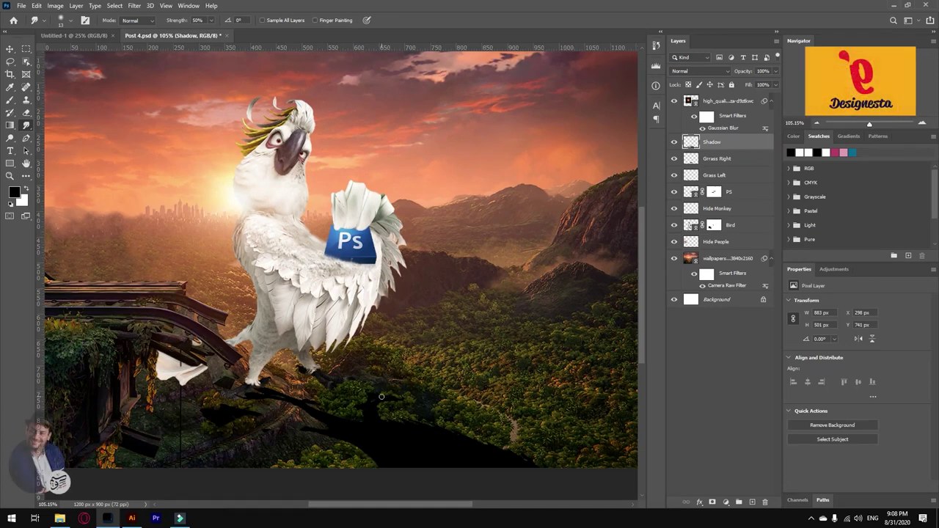
mouse_move(380, 401)
left_mouse_down()
mouse_move(323, 373)
mouse_move(349, 391)
mouse_move(326, 381)
mouse_move(397, 404)
mouse_move(407, 396)
mouse_move(379, 388)
left_mouse_up()
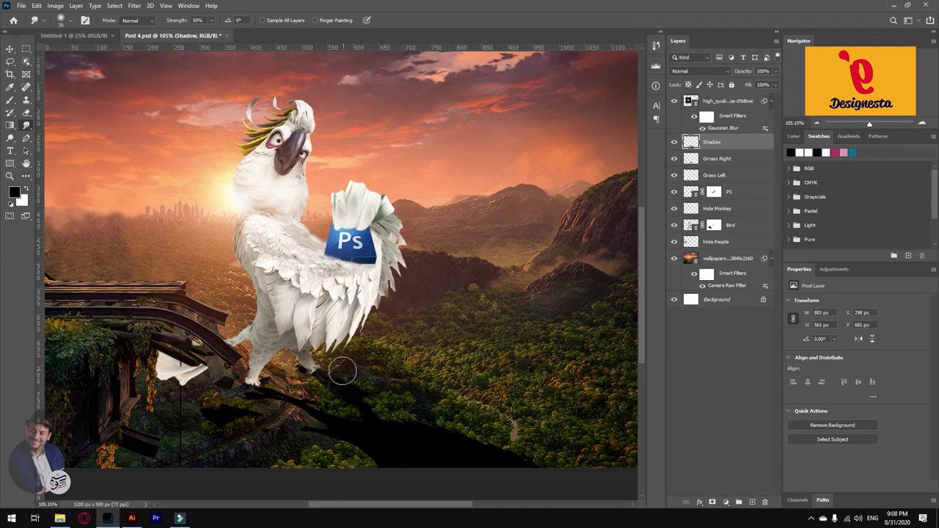
mouse_move(246, 414)
left_mouse_down()
mouse_move(223, 416)
mouse_move(280, 449)
mouse_move(247, 435)
left_mouse_up()
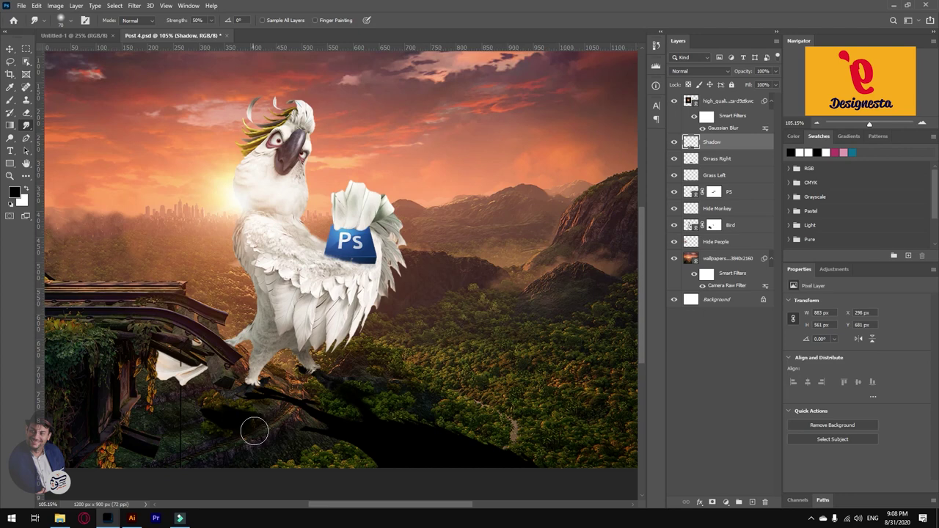
key("v")
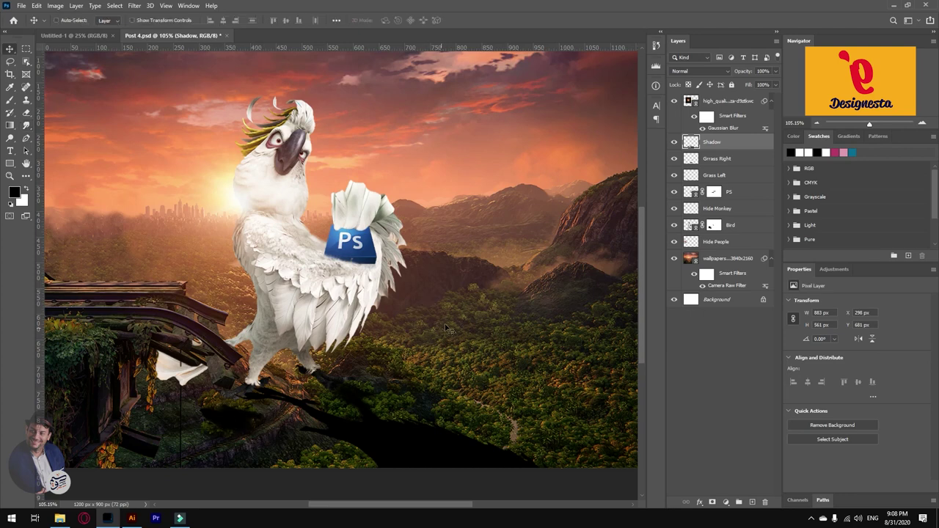
Add a layer mask to the Shadow layer and fade the shadow out toward the image's lower edge with a black-and-white linear gradient.
left_click(712, 504)
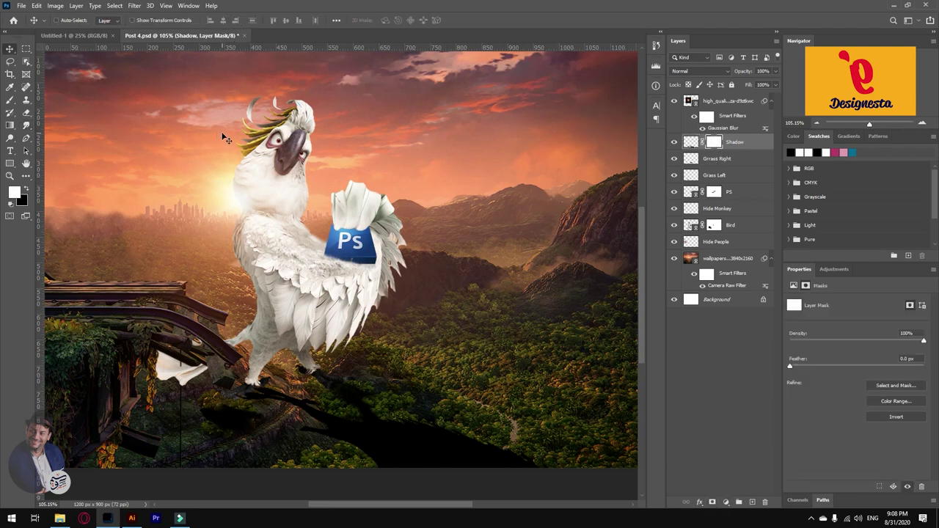
key("g")
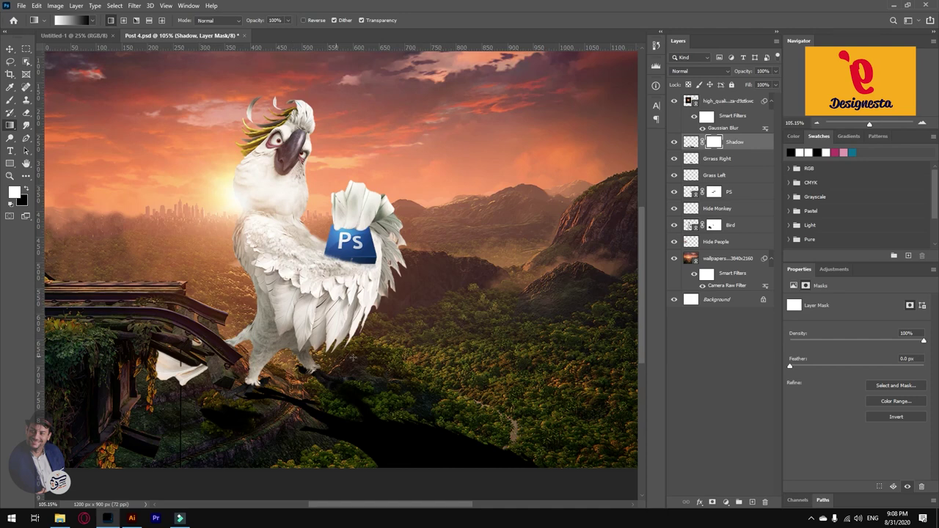
left_click_drag(360, 357, 349, 472)
key("ctrl+z")
left_click_drag(379, 412, 377, 497)
key("v")
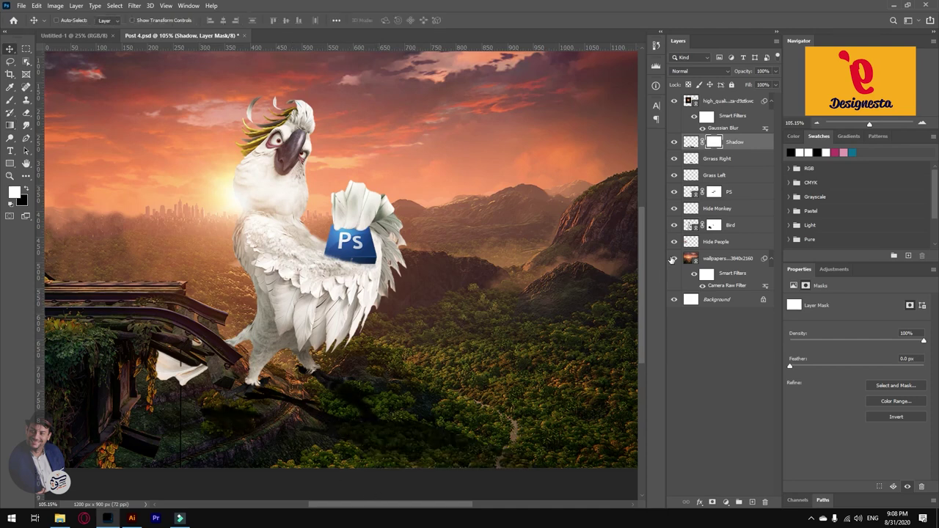
Apply a Gaussian Blur with a 3.6-pixel radius to the Shadow layer's pixels rather than its mask.
left_click(691, 143)
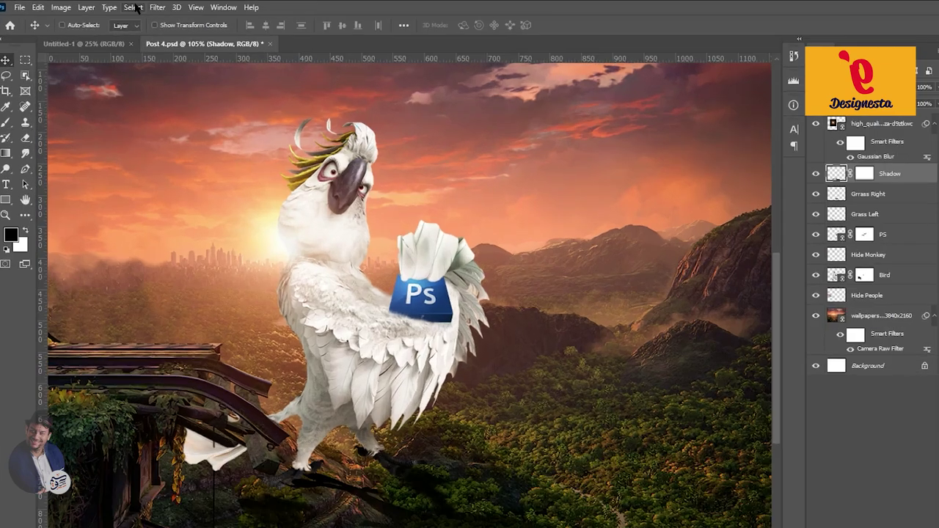
left_click(134, 5)
mouse_move(145, 118)
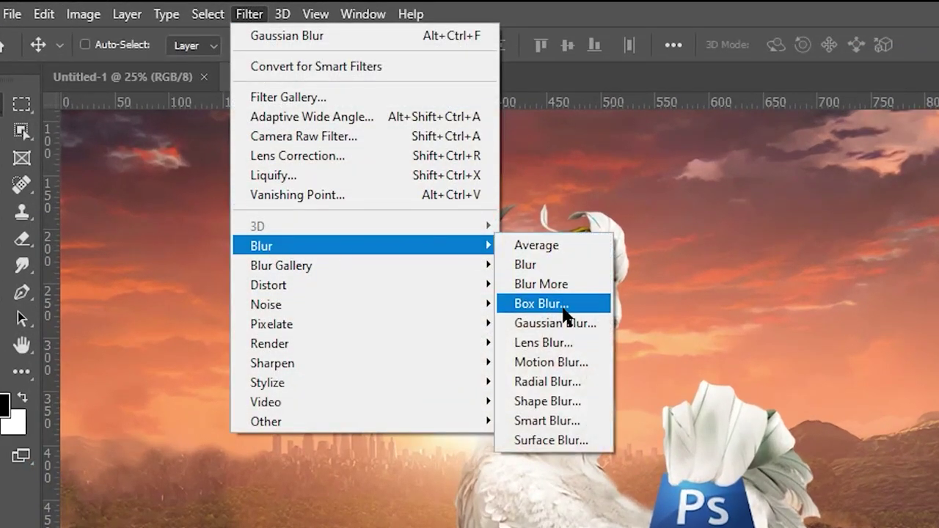
left_click(559, 323)
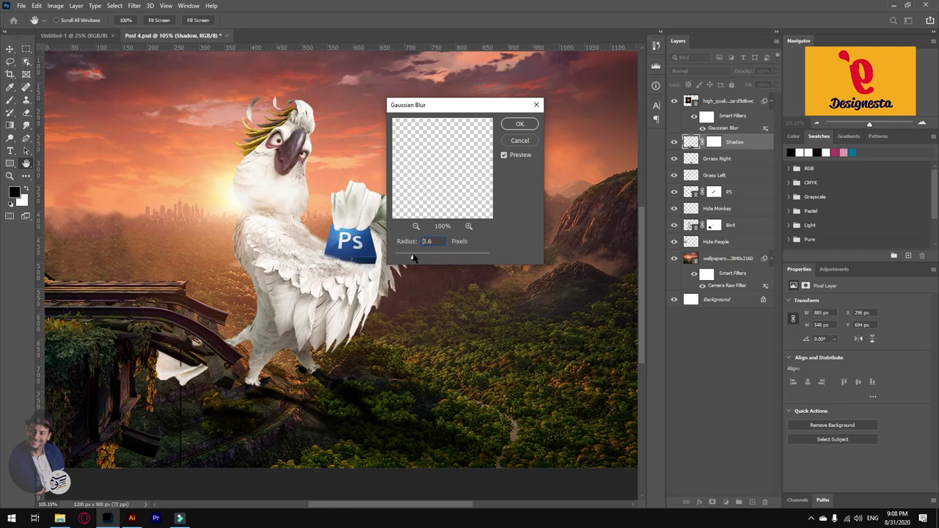
left_click(517, 127)
Free-transform the Shadow layer to about 103.09% width and 100.5% height with a -0.30° rotation, fitting it to the bird's feet.
key("ctrl+t")
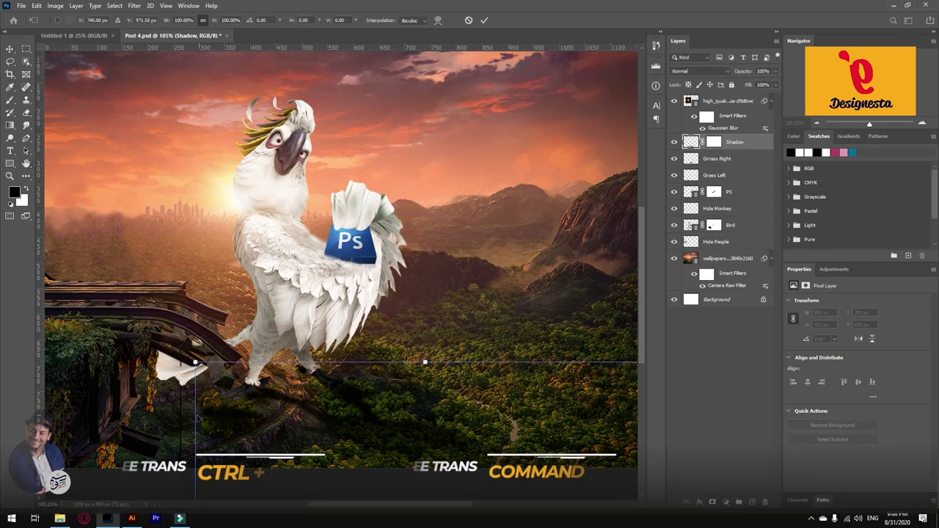
left_click_drag(195, 363, 184, 369)
left_click_drag(423, 369, 425, 361)
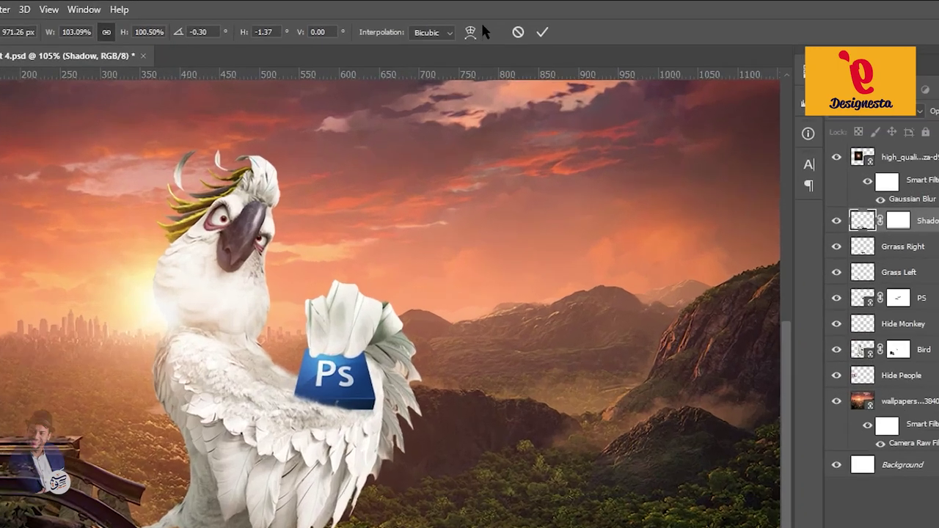
Warp the shadow with a vertical and a horizontal split crossing below the bird's front foot, shifting the mesh so the shadow meets both feet.
left_click(470, 32)
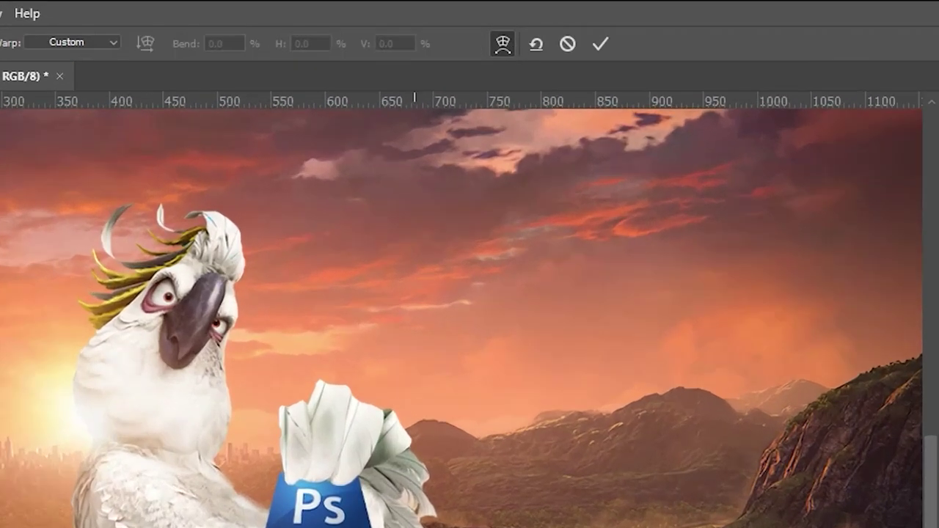
left_click(336, 394, "alt")
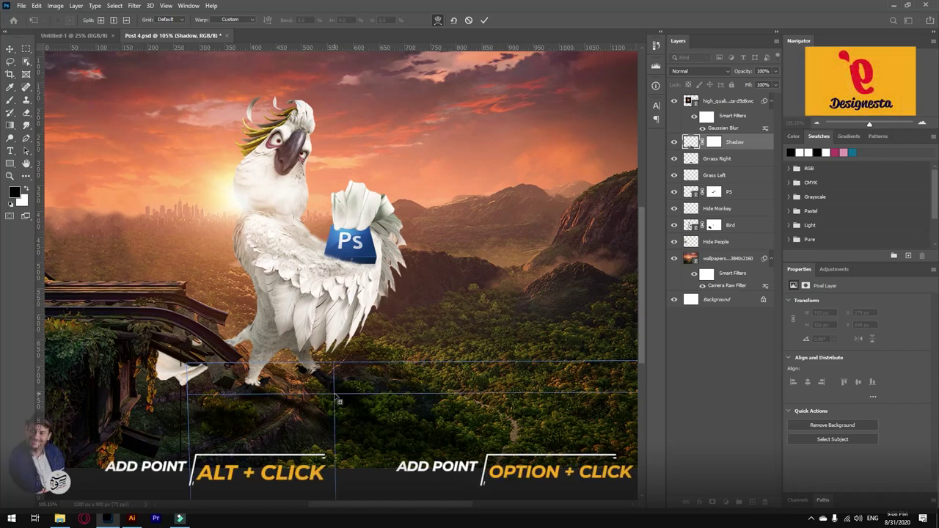
left_click(333, 363, "alt")
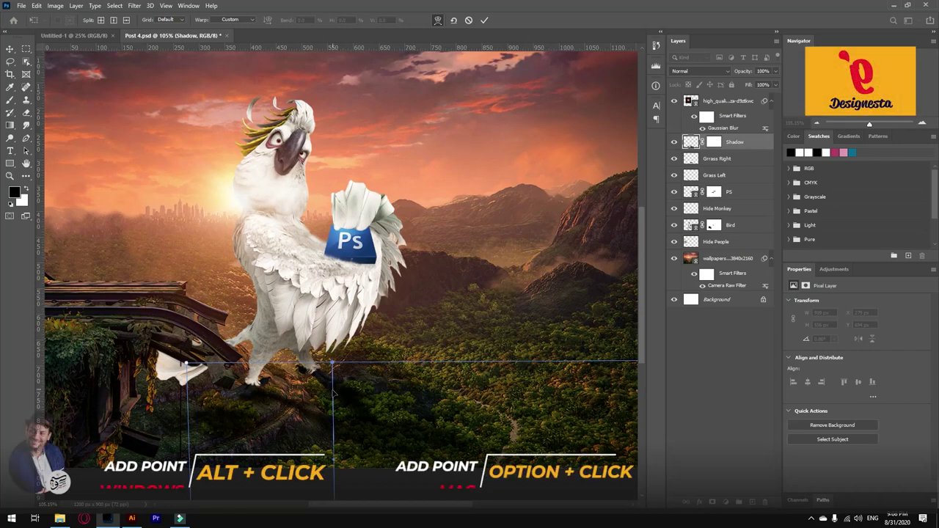
left_click(334, 392, "alt")
left_click_drag(333, 391, 339, 391)
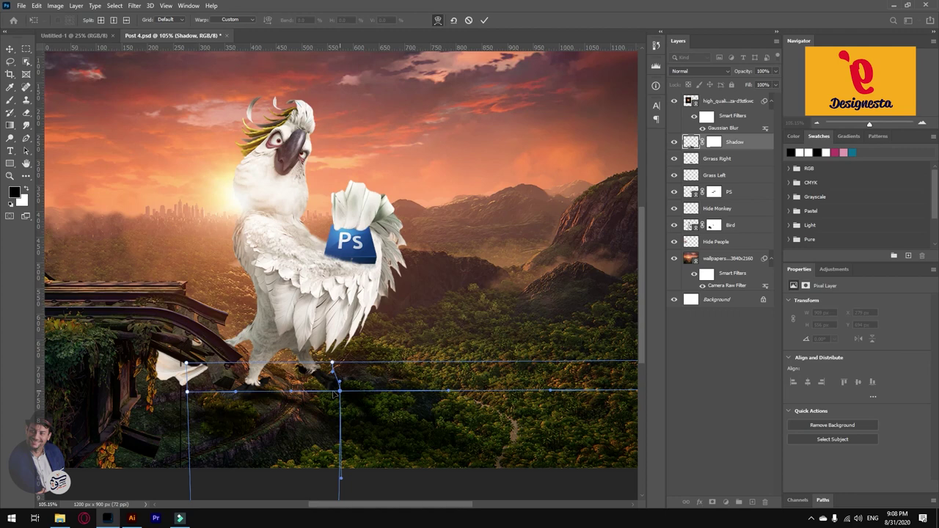
left_click_drag(237, 392, 227, 396)
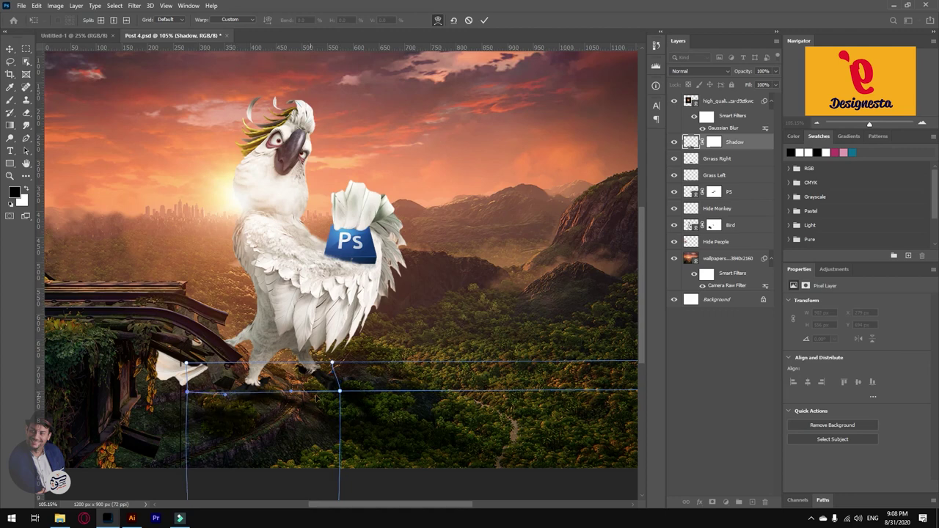
left_click(340, 393)
key("Return")
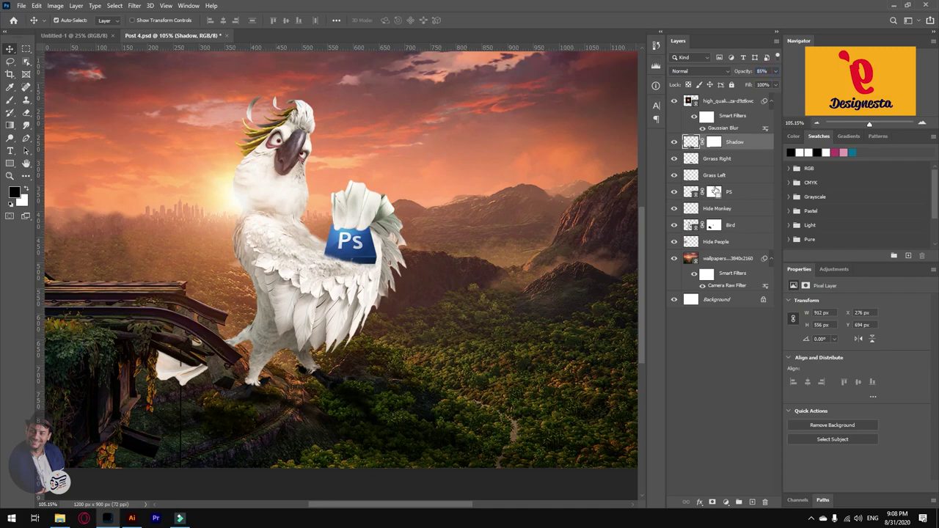
Duplicate the Shadow layer and group the copy with the original.
key("ctrl+j")
scroll(539, 213, "down", 3)
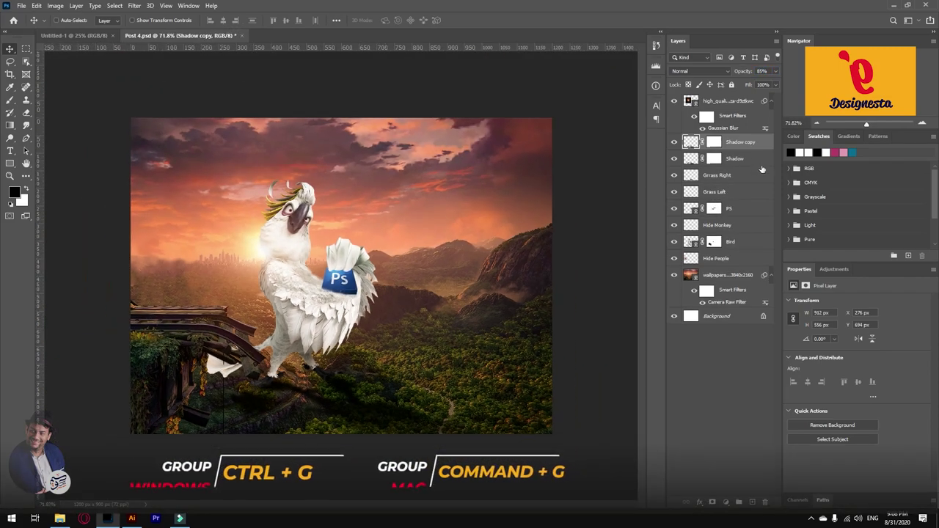
left_click(764, 160, "shift")
key("ctrl+g")
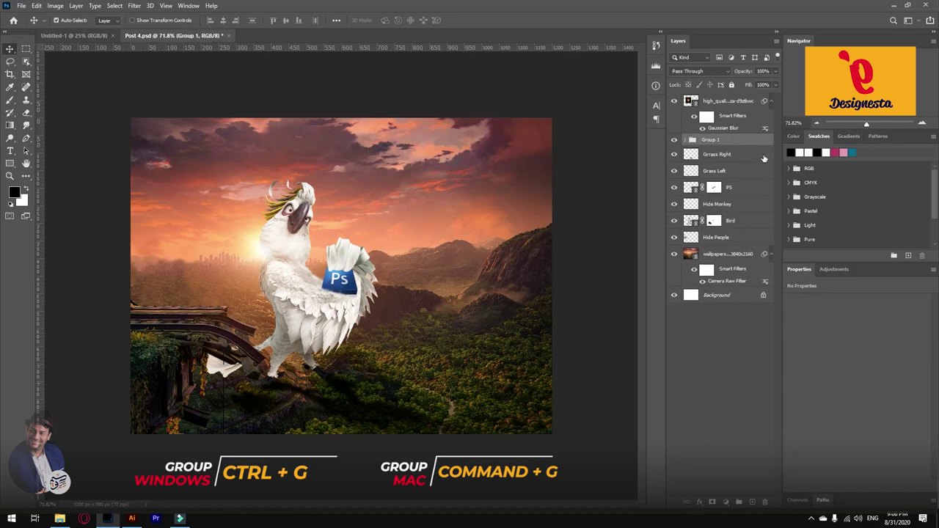
Add a Color Overlay layer style to the shadow group using the bright green #9ec423.
double_click(766, 141)
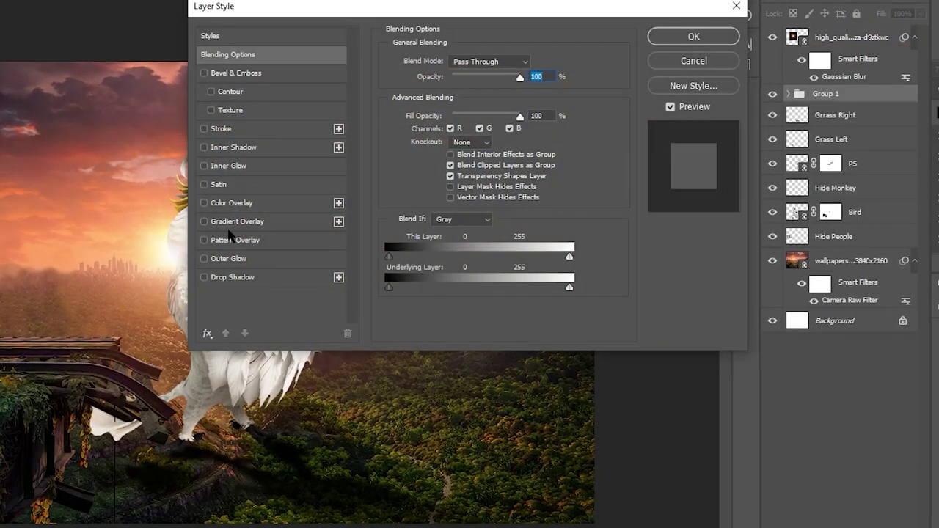
left_click(238, 205)
left_click_drag(424, 10, 631, 11)
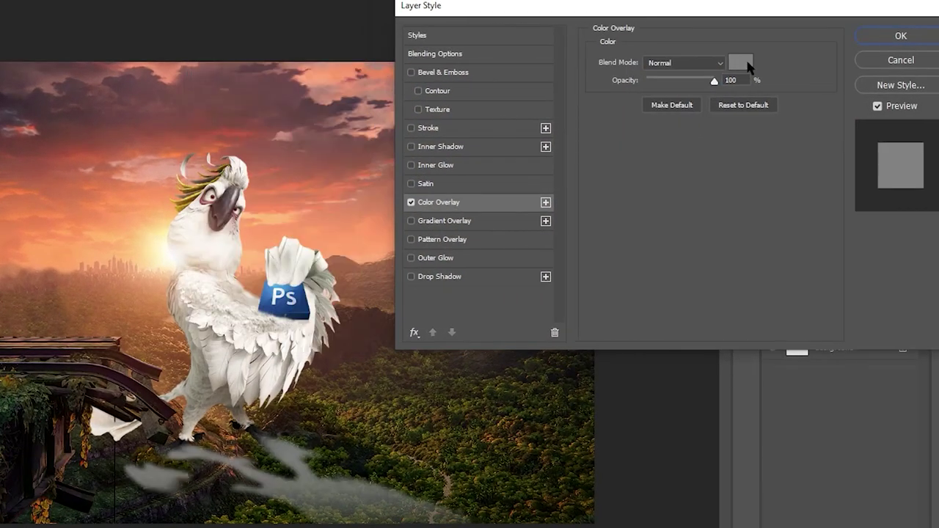
left_click(742, 64)
left_click(413, 478)
left_click(476, 266)
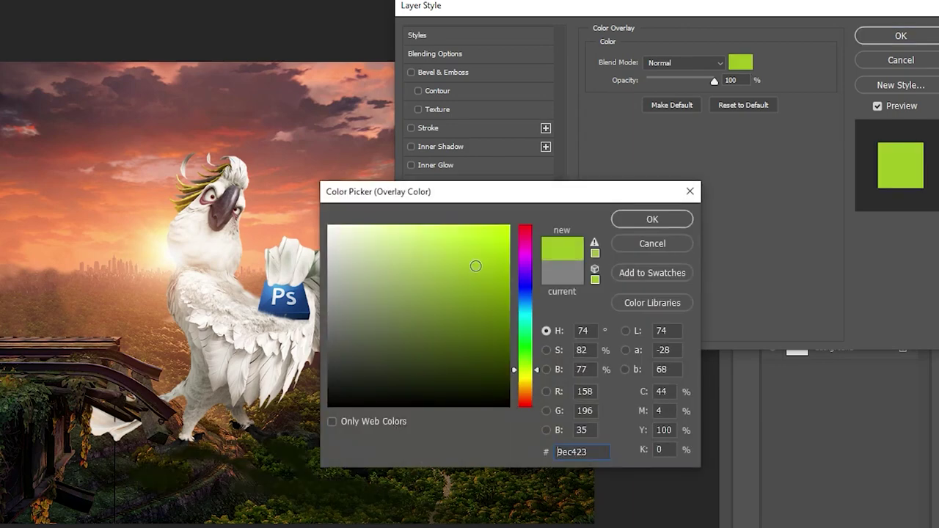
left_click(616, 224)
Set the shadow group's Color Overlay to Hard Light blend mode at 8% opacity and apply the style.
left_click(668, 63)
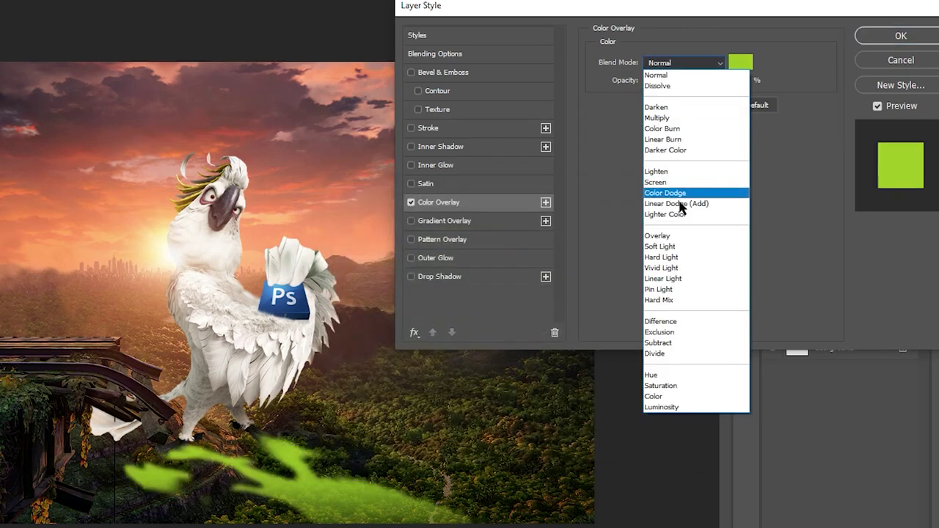
left_click(671, 253)
left_click_drag(714, 80, 661, 80)
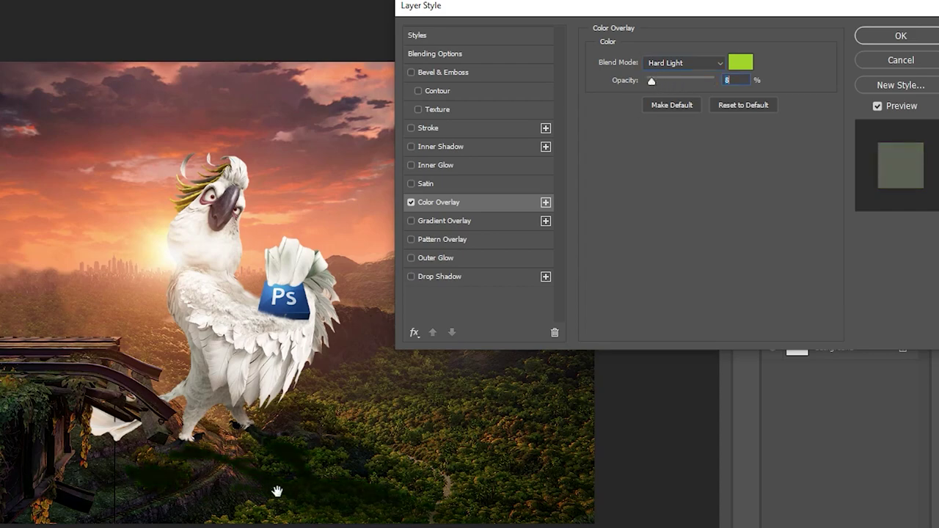
left_click(875, 41)
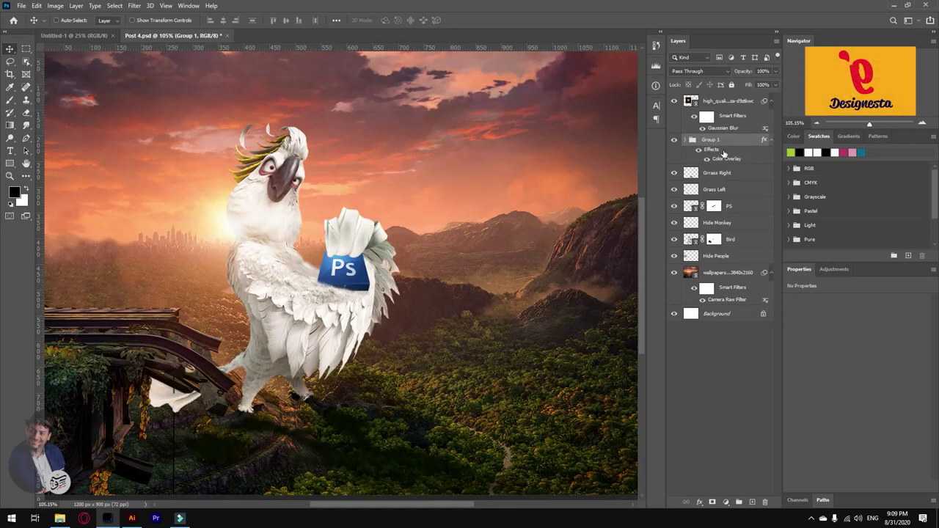
Darken the shadow group's Color Overlay to the deep green #51660c.
double_click(723, 158)
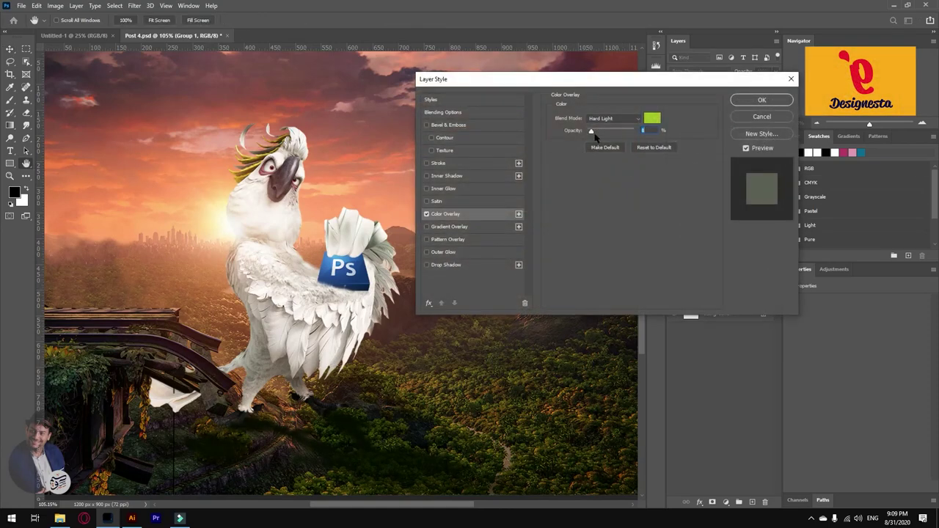
left_click(653, 119)
left_click_drag(469, 278, 467, 286)
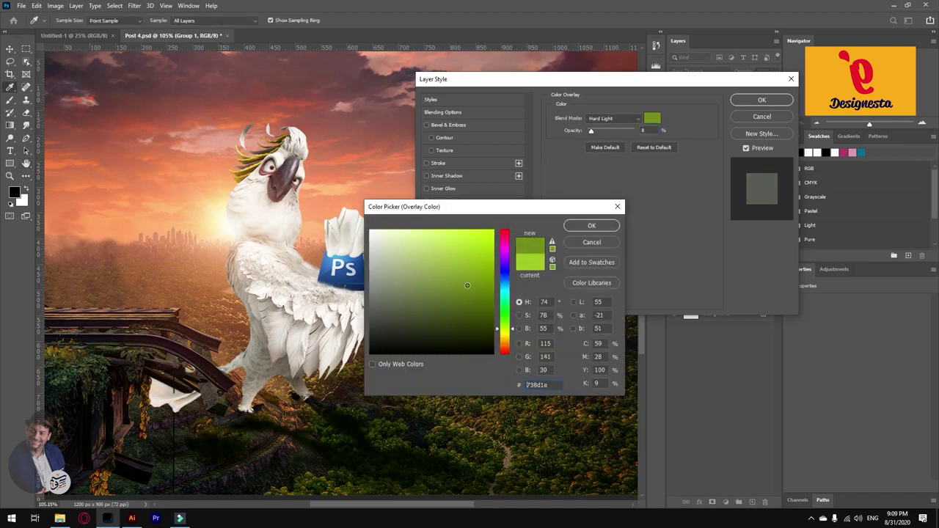
left_click(480, 303)
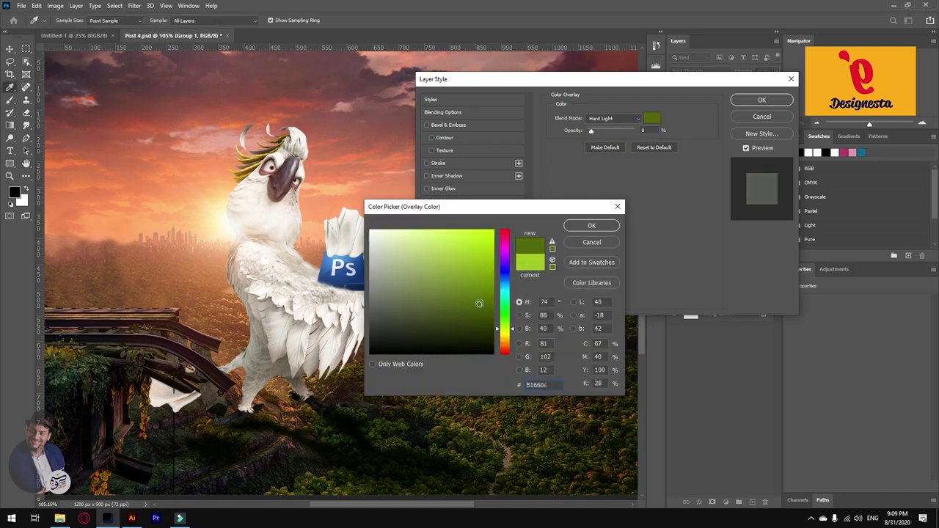
Set Group 1's Hard Light Color Overlay to green #708c14 at 19% opacity.
left_click(592, 226)
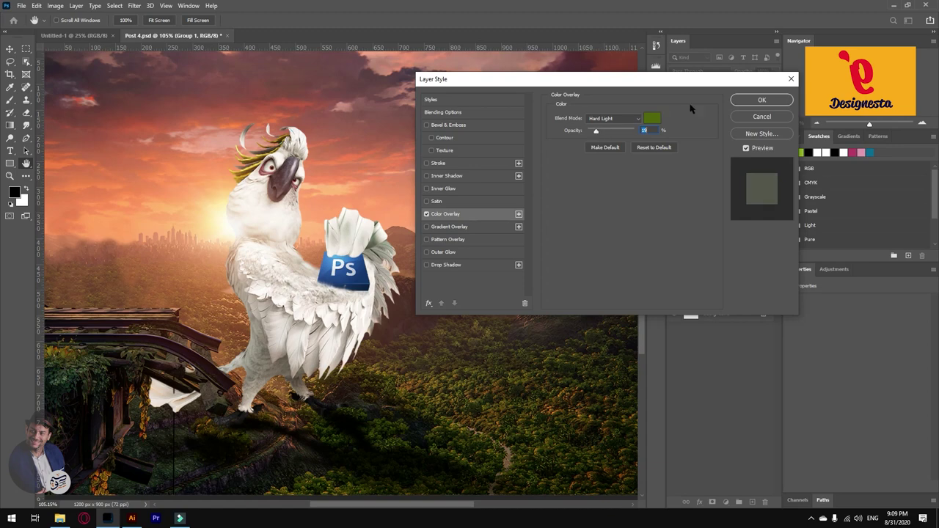
left_click(743, 102)
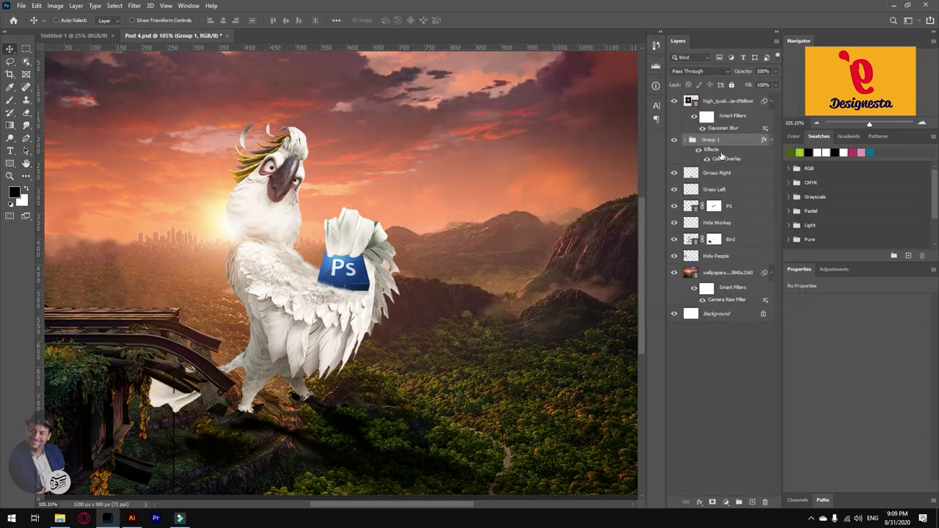
double_click(758, 156)
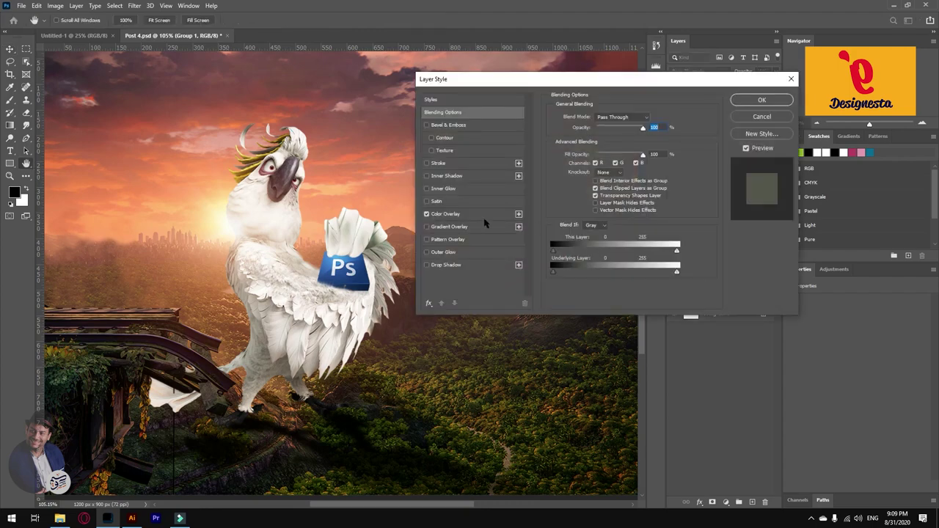
left_click(650, 121)
mouse_move(473, 293)
left_mouse_down()
mouse_move(478, 275)
mouse_move(480, 288)
left_mouse_up()
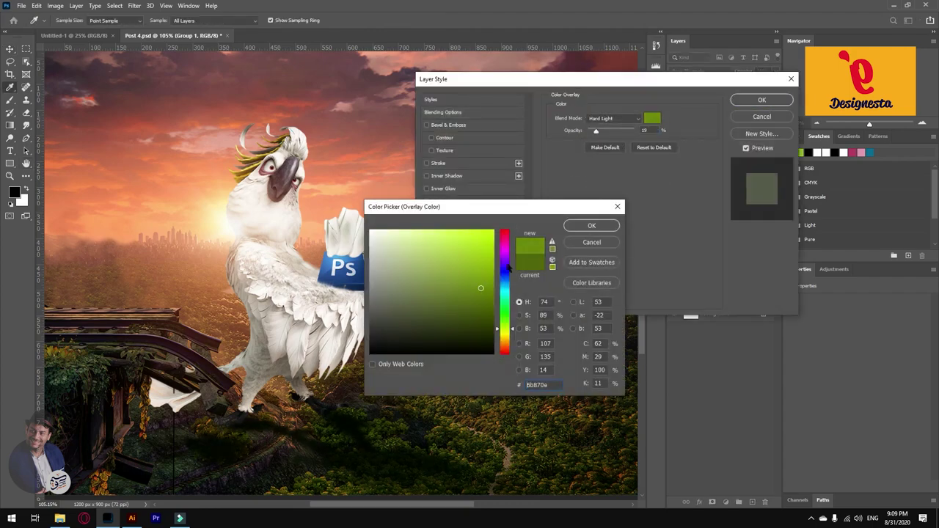
left_click_drag(476, 291, 476, 286)
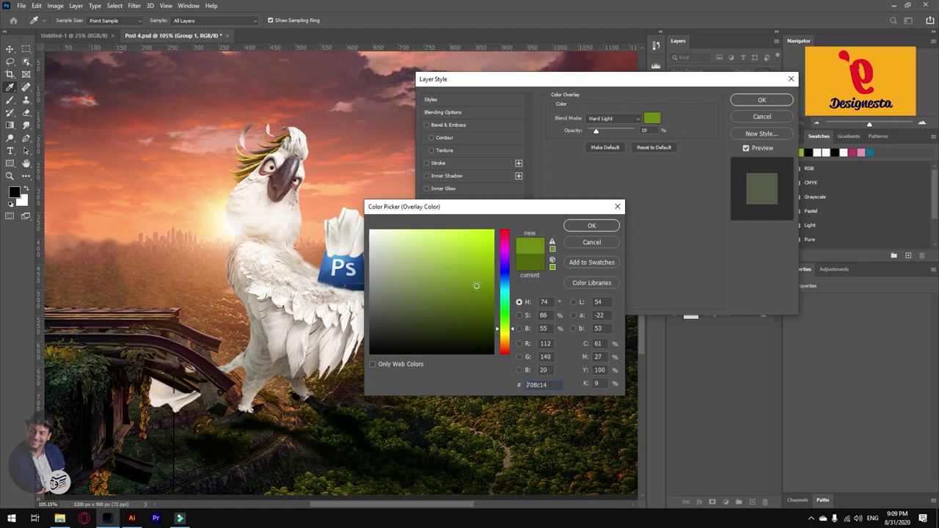
left_click(591, 225)
left_click(762, 99)
Lower the opacity of Group 1 to 83% to soften the bird's shadow.
left_click_drag(746, 71, 744, 71)
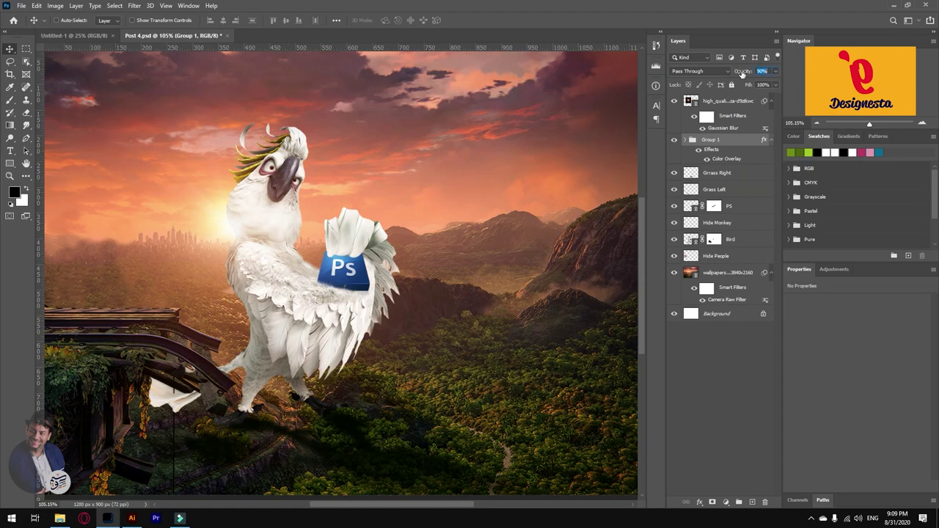
scroll(255, 416, "up", 1)
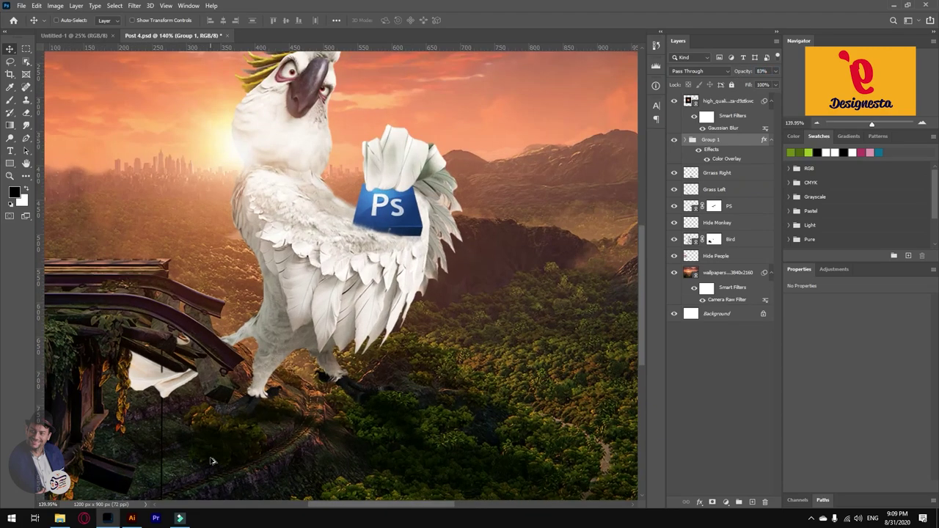
scroll(255, 415, "down", 3)
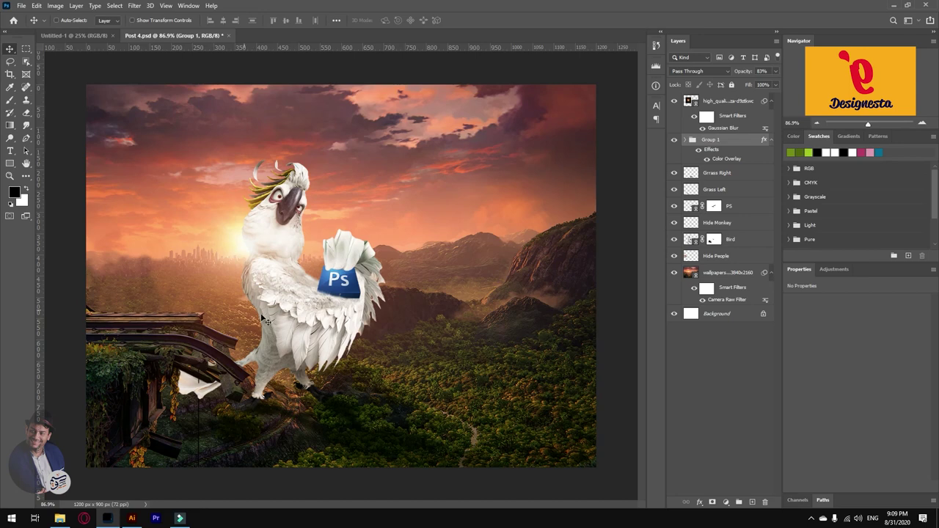
scroll(271, 321, "down", 1)
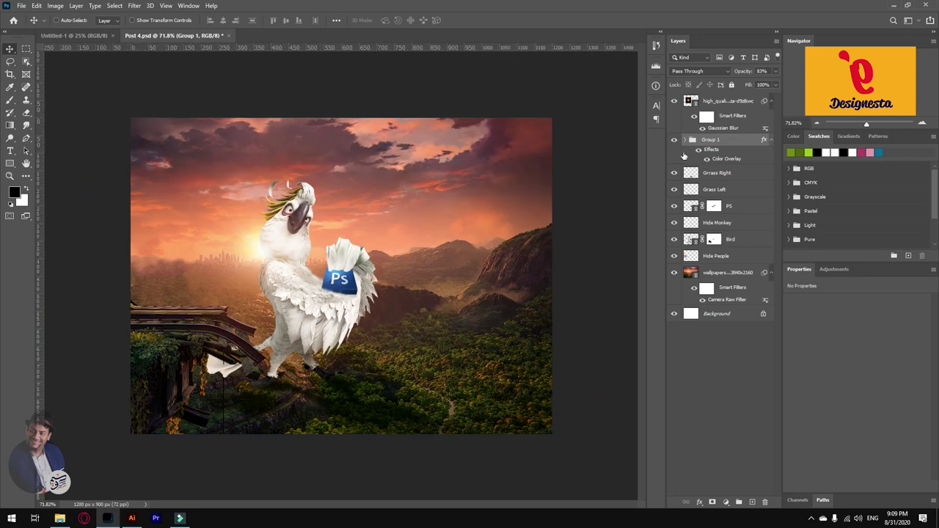
Skew the Shadow and Shadow copy layers in Group 1 together by about -12° horizontally.
left_click(684, 140)
left_click(747, 173)
left_click(745, 189, "shift")
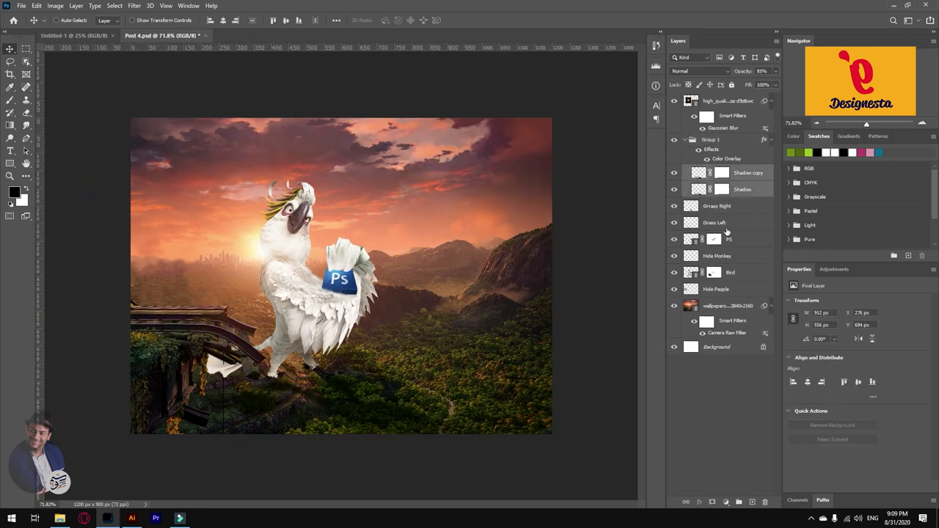
key("ctrl+t")
scroll(366, 333, "down", 2)
left_click_drag(373, 470, 344, 470)
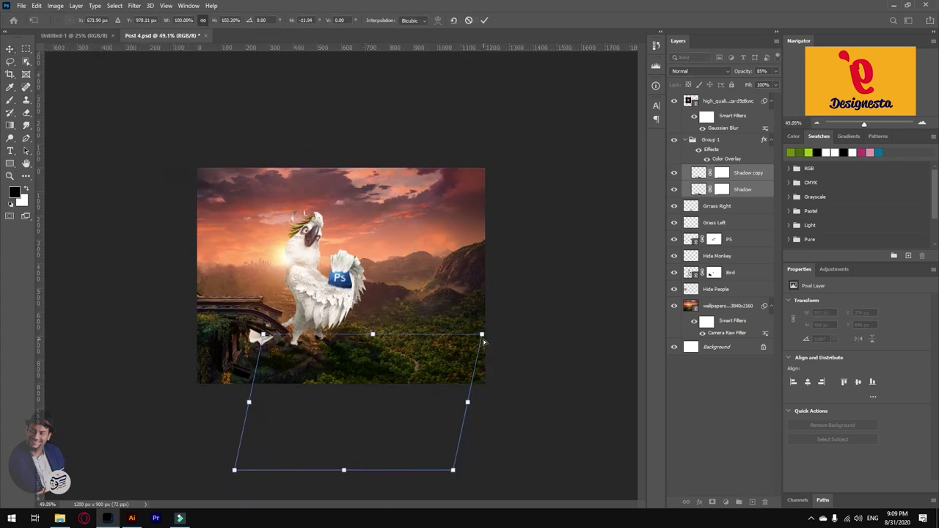
key("Return")
scroll(326, 286, "up", 5)
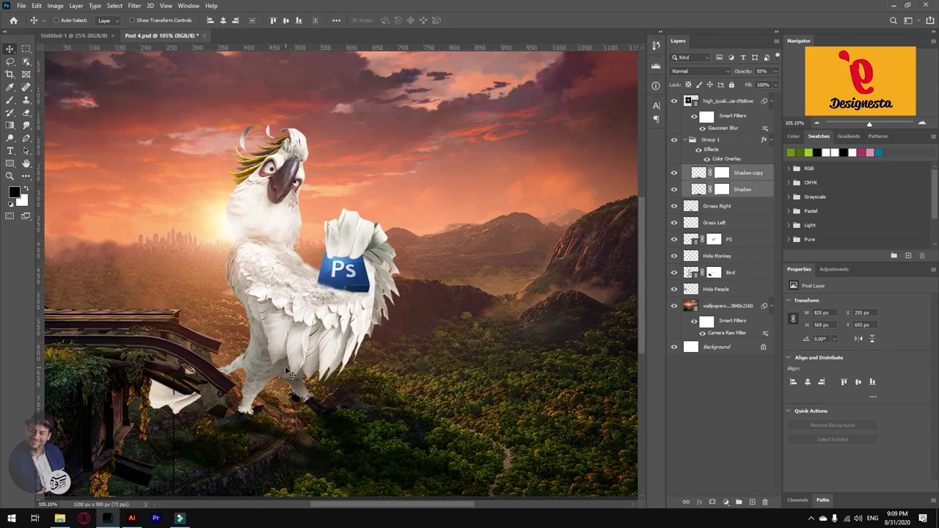
Try to move Group 1 beneath the Bird layer in the layer order.
scroll(290, 375, "down", 2)
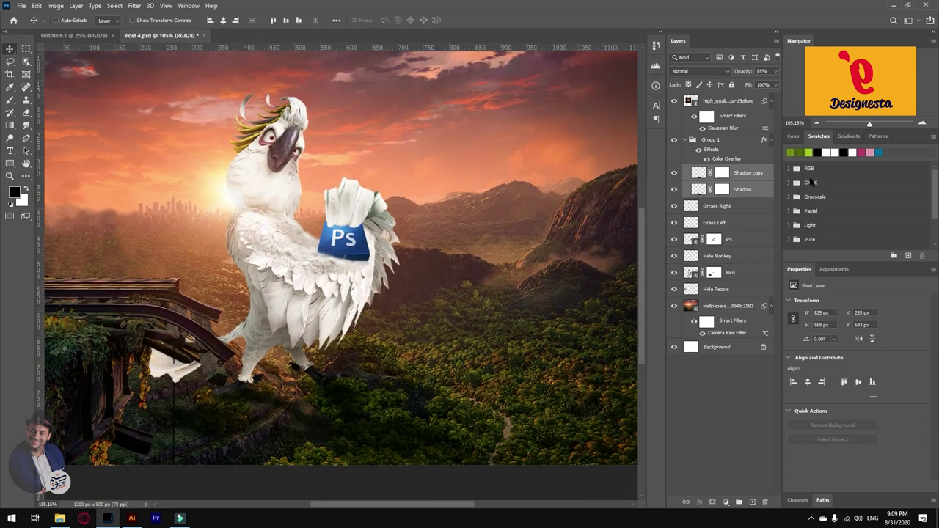
left_click_drag(733, 141, 761, 281)
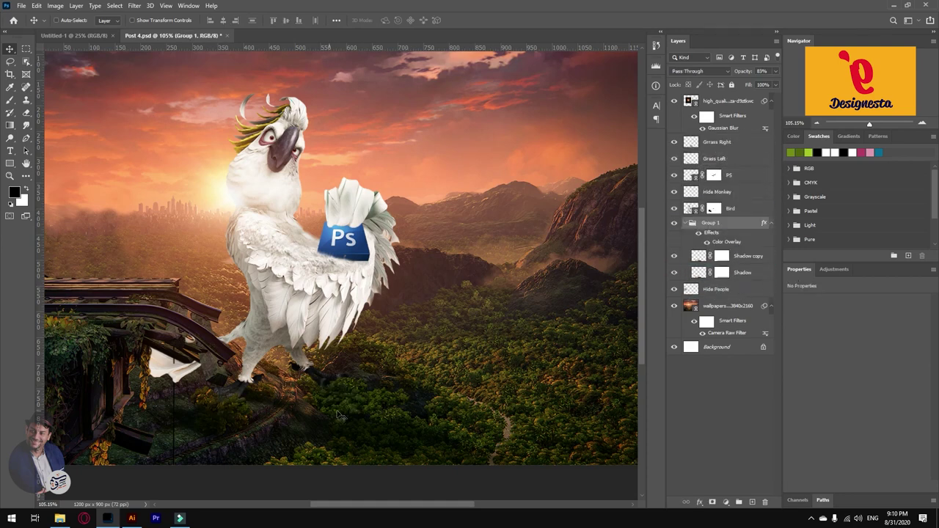
key("ctrl+z")
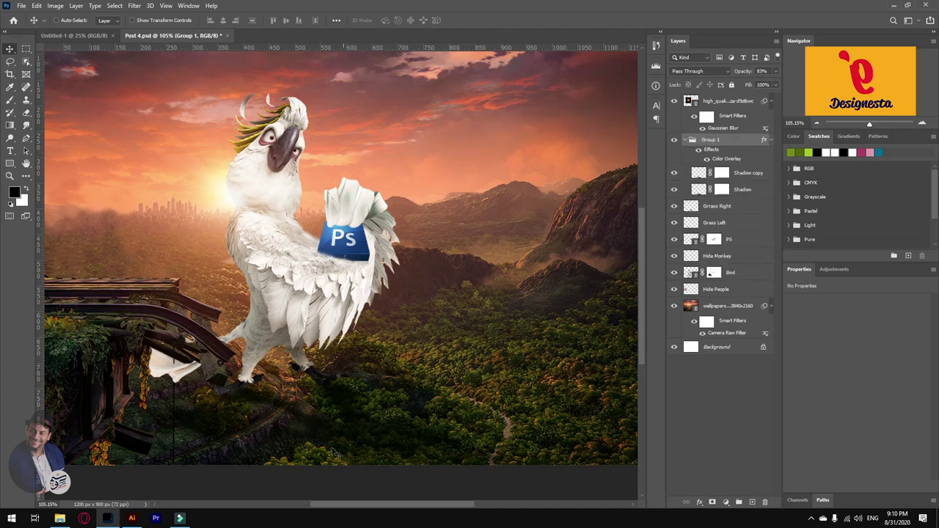
Nudge the Grrass Right layer slightly downward to X 526 px, Y 721 px.
left_click(355, 389, "ctrl")
left_click_drag(521, 344, 517, 340)
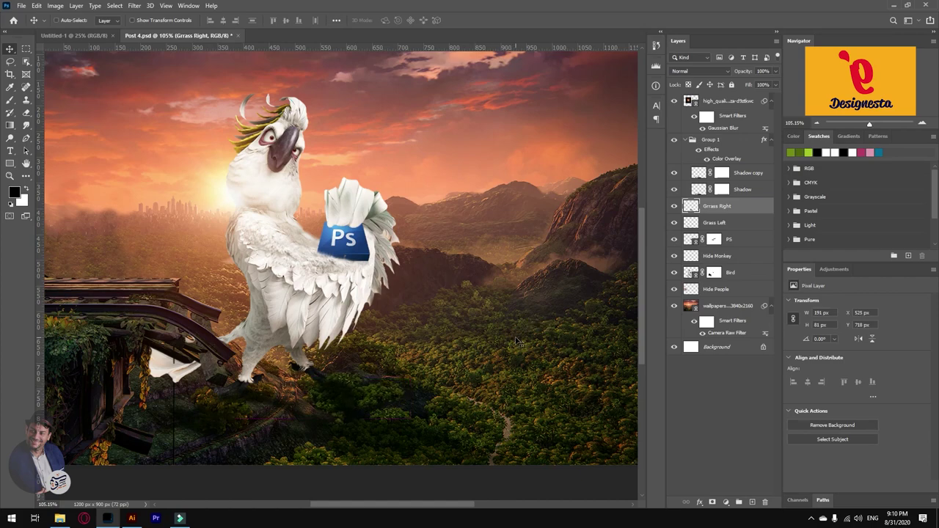
key("Down")
key("Down")
key("Down")
Add a white layer mask to Group 1 and get the brush ready.
scroll(229, 435, "up", 3)
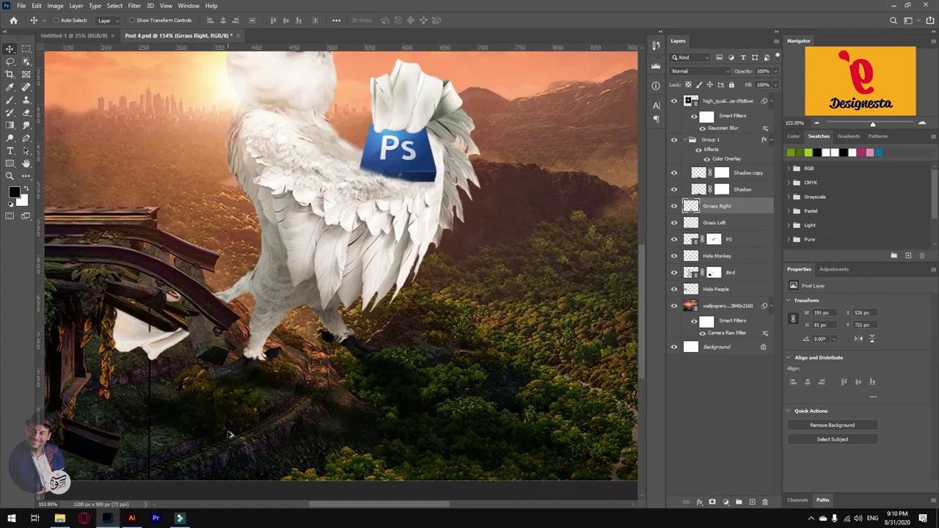
left_click(712, 159)
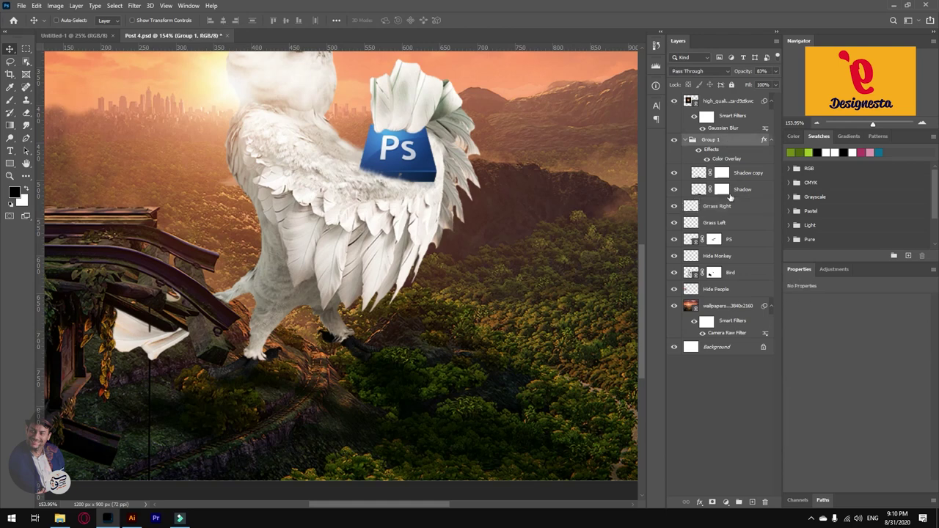
left_click(711, 504)
key("b")
key("x")
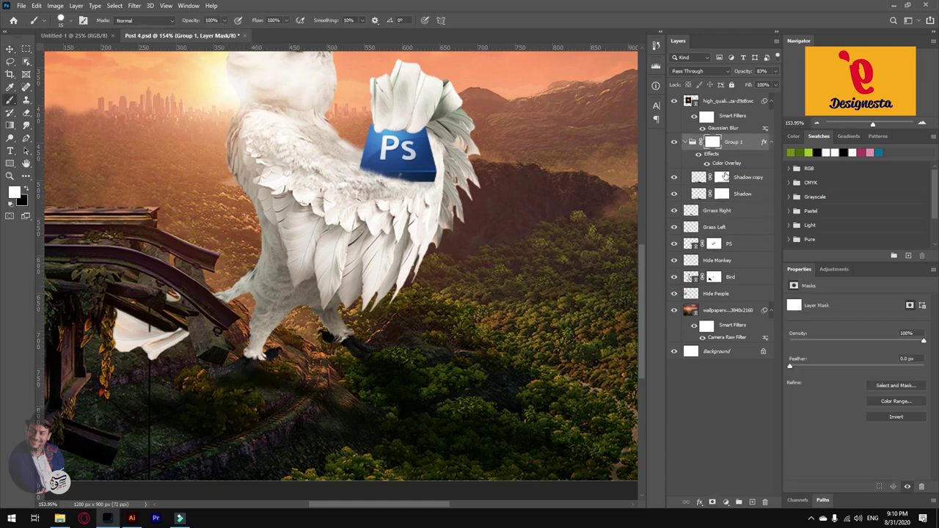
Add a new layer inside Group 1 above Shadow copy and paint a soft black shadow beneath the bird's feet.
left_click(752, 502)
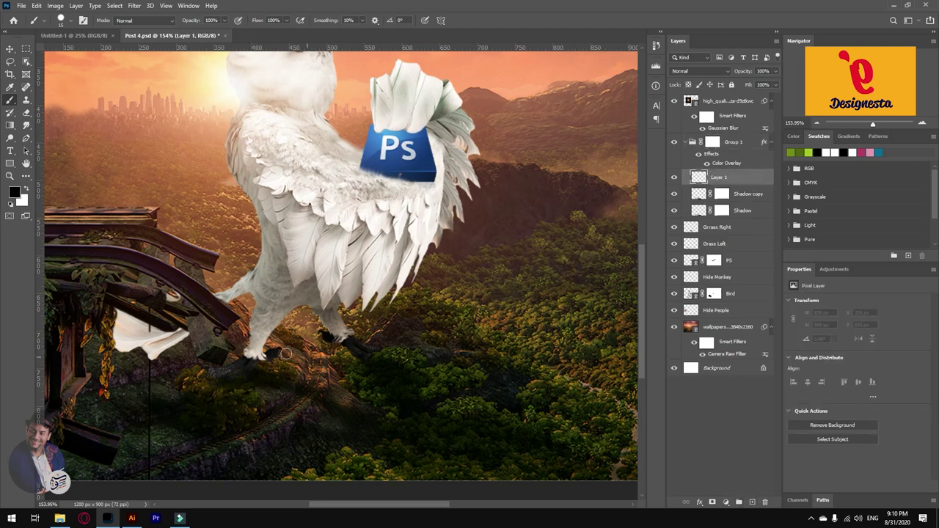
right_click(419, 254)
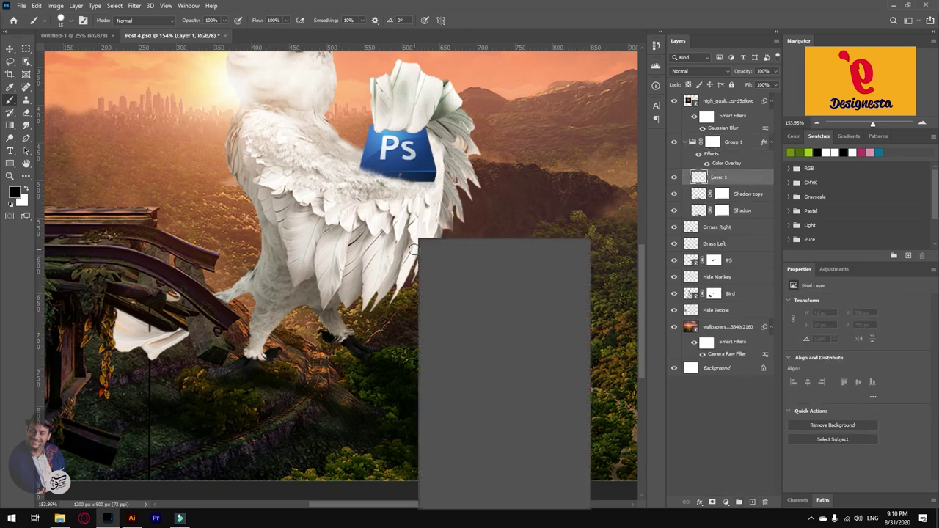
left_click(256, 367)
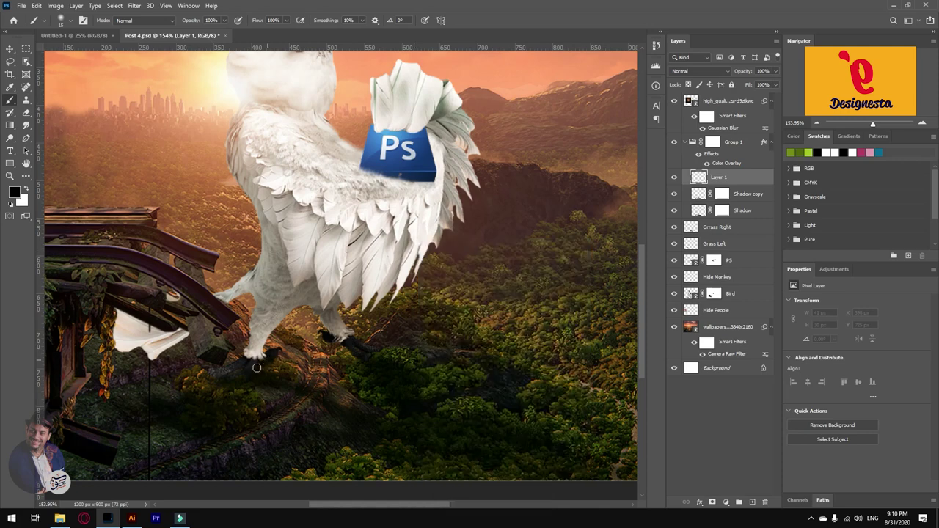
mouse_move(273, 362)
left_mouse_down()
mouse_move(283, 377)
mouse_move(269, 369)
mouse_move(322, 397)
mouse_move(357, 360)
left_mouse_up()
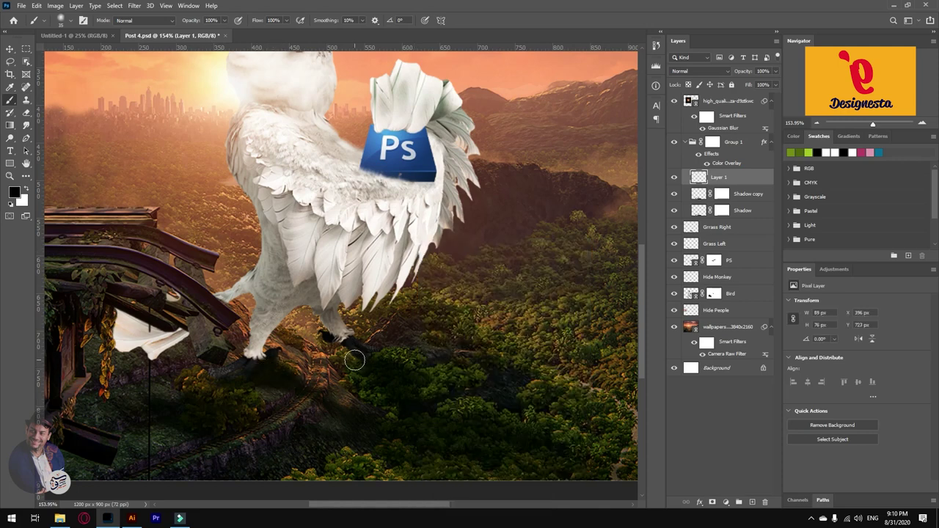
Try a shadow stroke below the bird's front foot with the brush reduced to 15 px.
key("[")
key("[")
key("[")
key("[")
left_click_drag(347, 357, 370, 372)
key("ctrl+z")
Set the brush to 46% opacity and 52% flow and paint a fainter shadow from the bird's front foot across the trees.
right_click(316, 104)
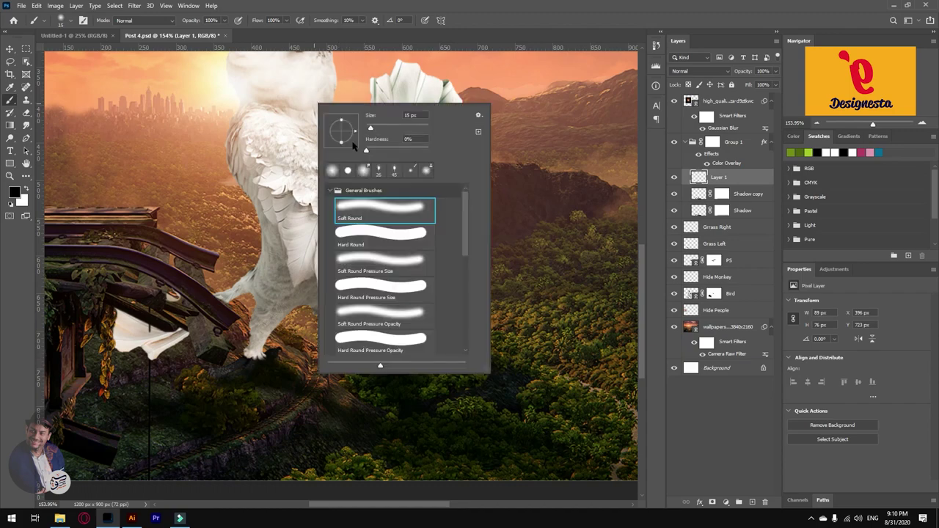
left_click(253, 21)
left_click_drag(193, 22, 169, 24)
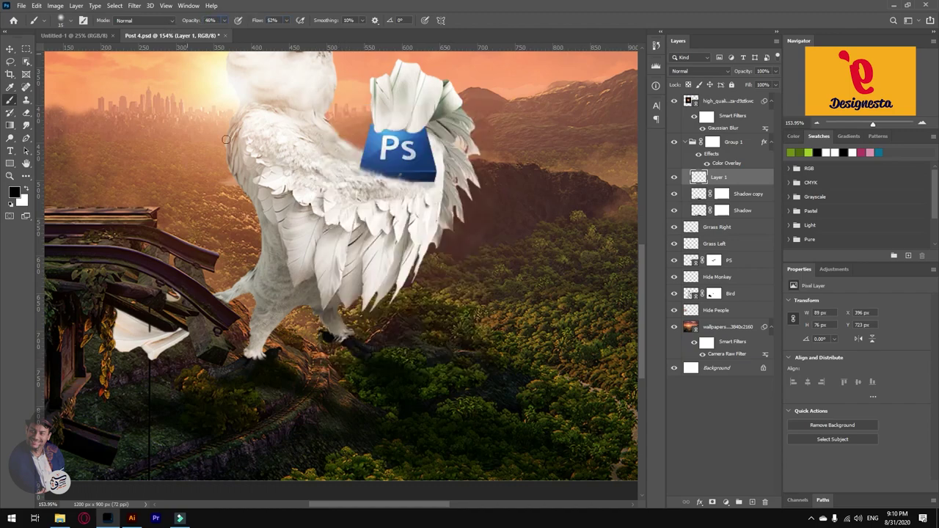
mouse_move(332, 352)
left_mouse_down()
mouse_move(358, 359)
mouse_move(327, 347)
mouse_move(368, 362)
mouse_move(320, 345)
mouse_move(429, 394)
mouse_move(392, 384)
left_mouse_up()
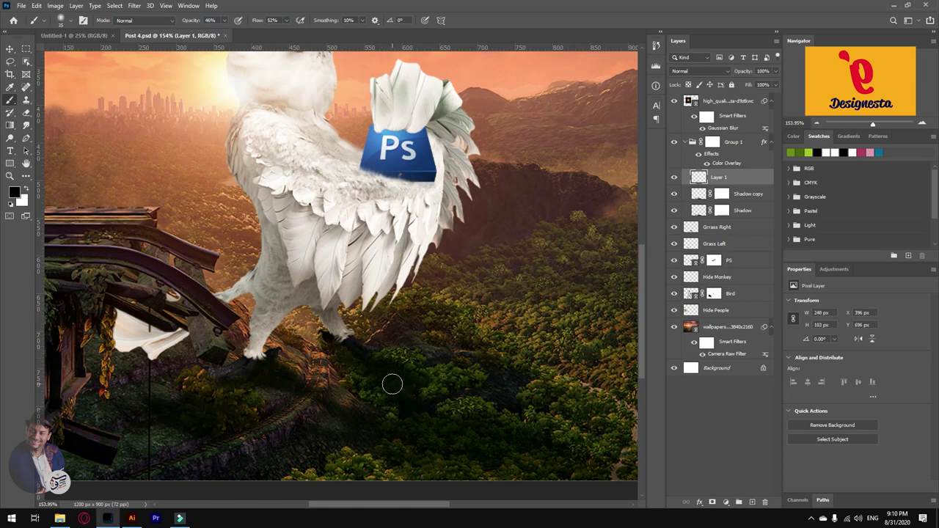
key("e")
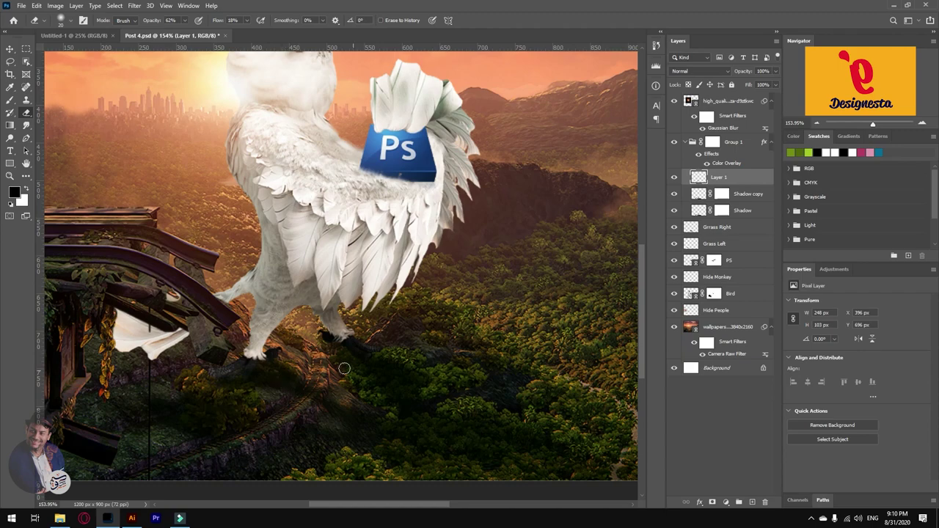
key("v")
scroll(308, 332, "down", 1)
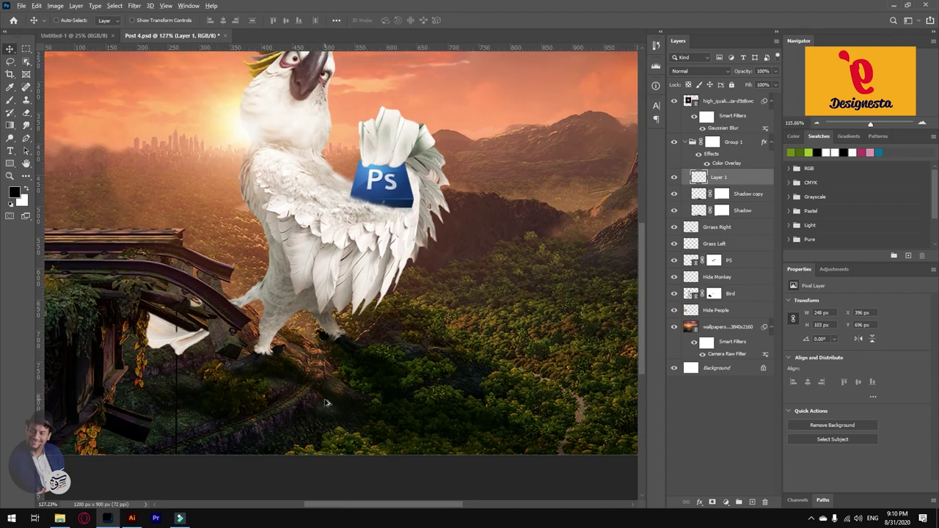
scroll(329, 405, "down", 1)
scroll(443, 395, "down", 1)
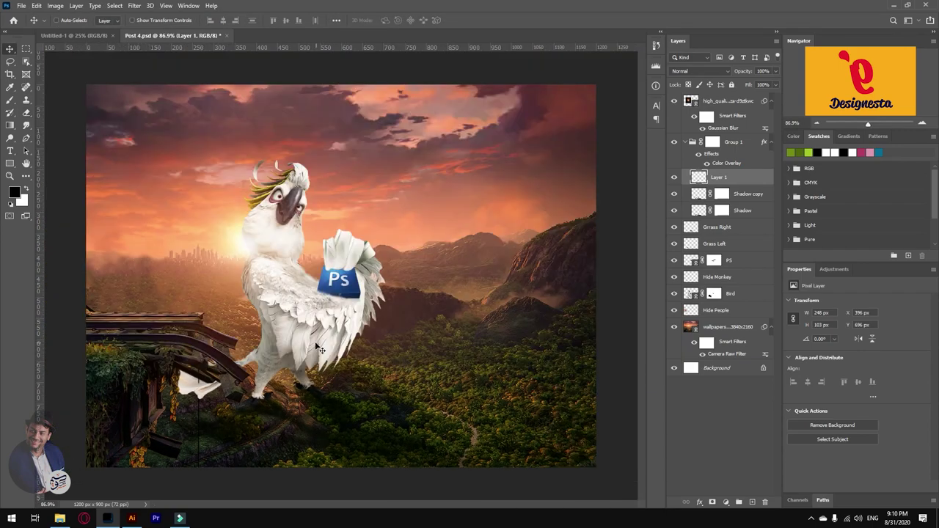
Add a new layer directly above the PS layer and name it SHadow.
scroll(299, 302, "up", 3)
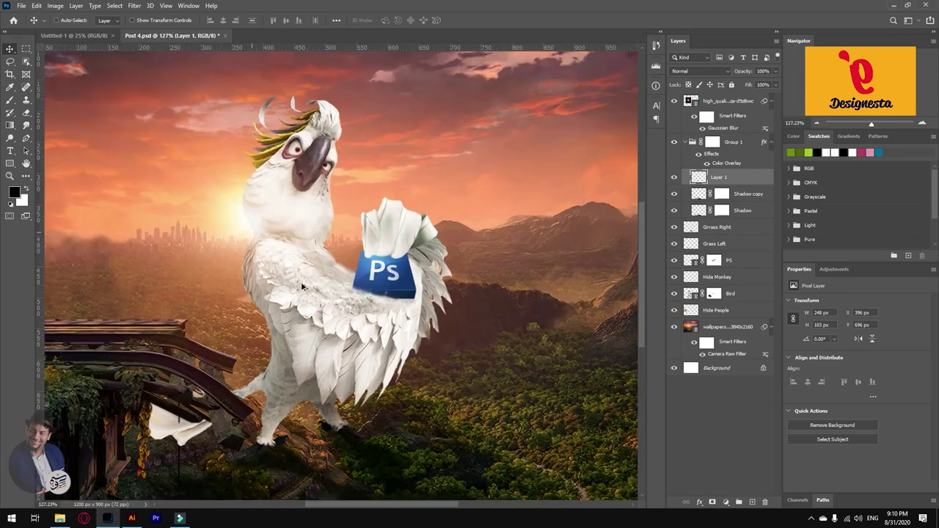
scroll(322, 288, "up", 1)
left_click(411, 279, "ctrl")
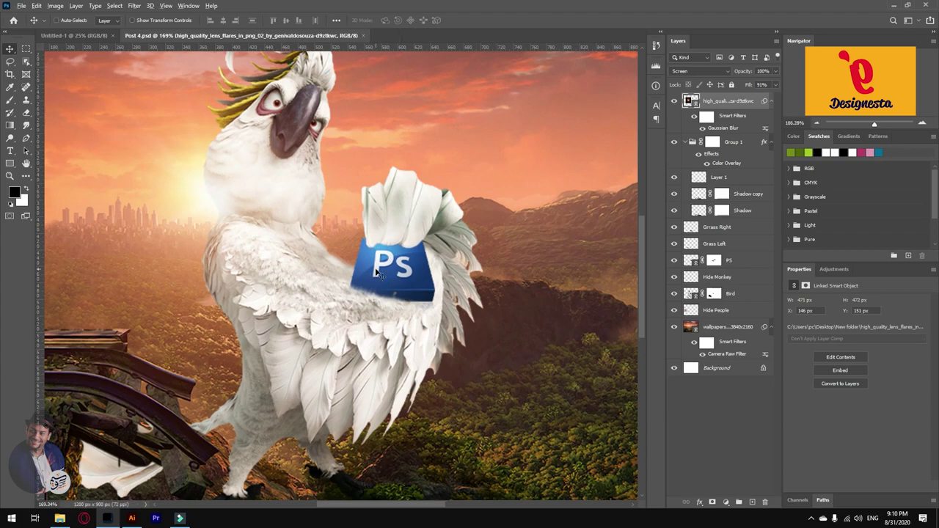
scroll(404, 282, "up", 1)
left_click(429, 285, "ctrl")
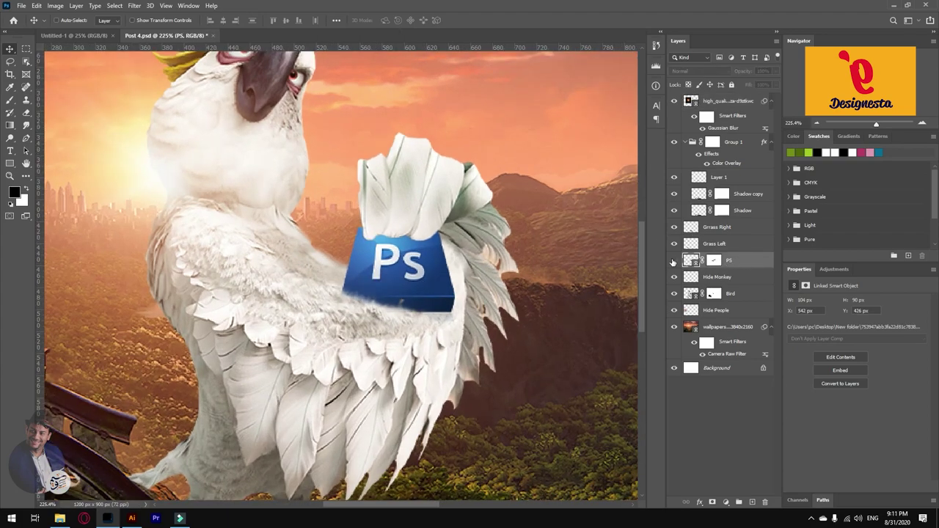
left_click(752, 502)
double_click(713, 261)
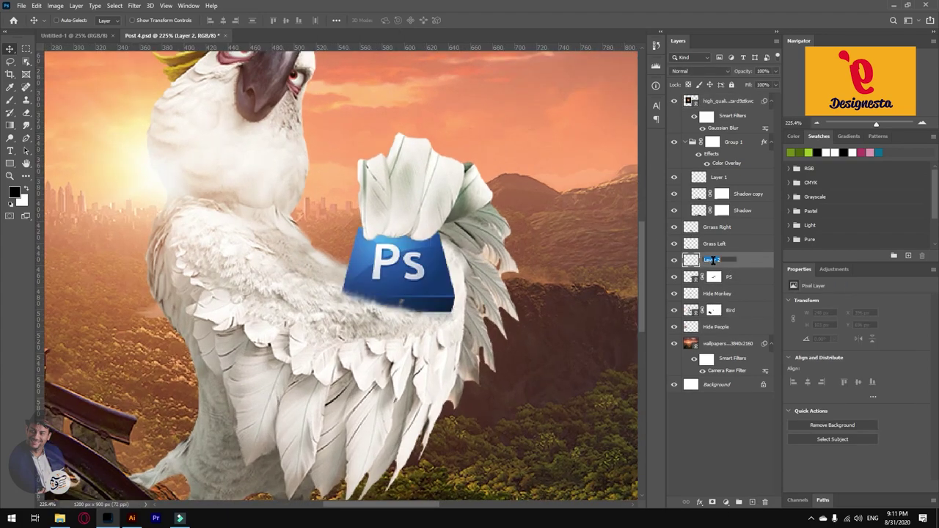
key("Return")
Rename the collapsed Group 1 as Main Shadow and make the SHadow layer active.
left_click(730, 231)
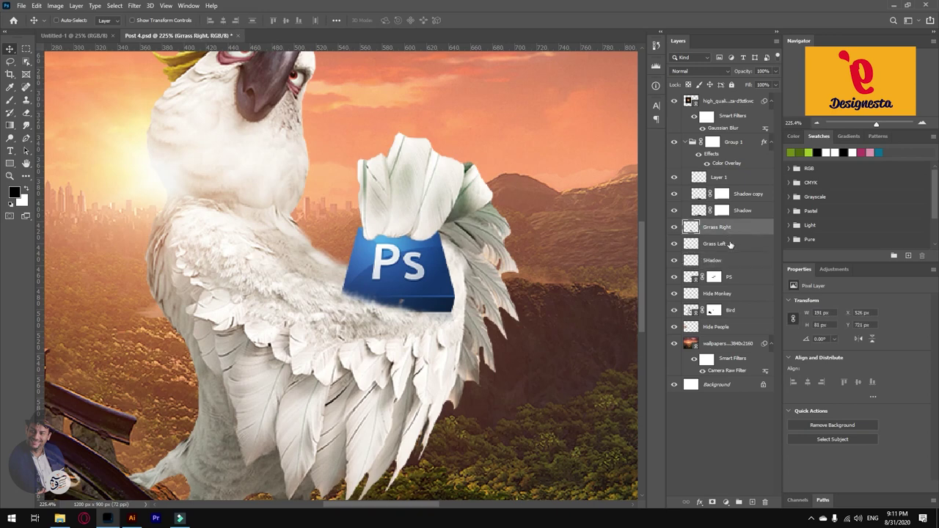
left_click(732, 245, "shift")
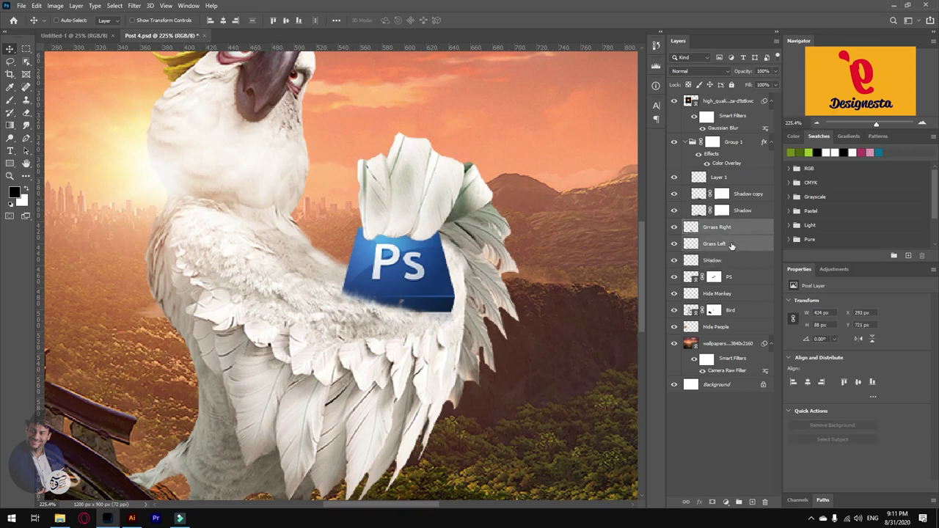
left_click(687, 143)
double_click(734, 142)
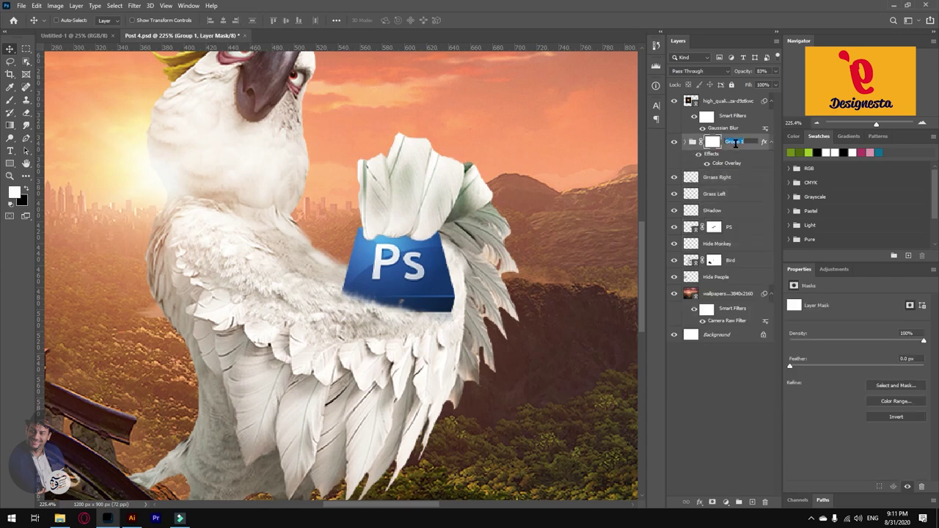
type("Main Shadow")
key("Return")
left_click(726, 212)
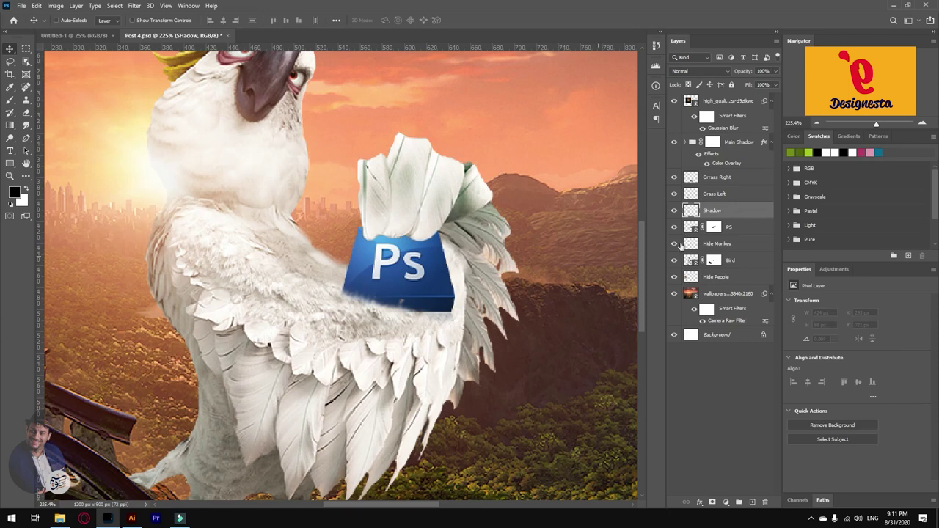
left_click(714, 227, "ctrl")
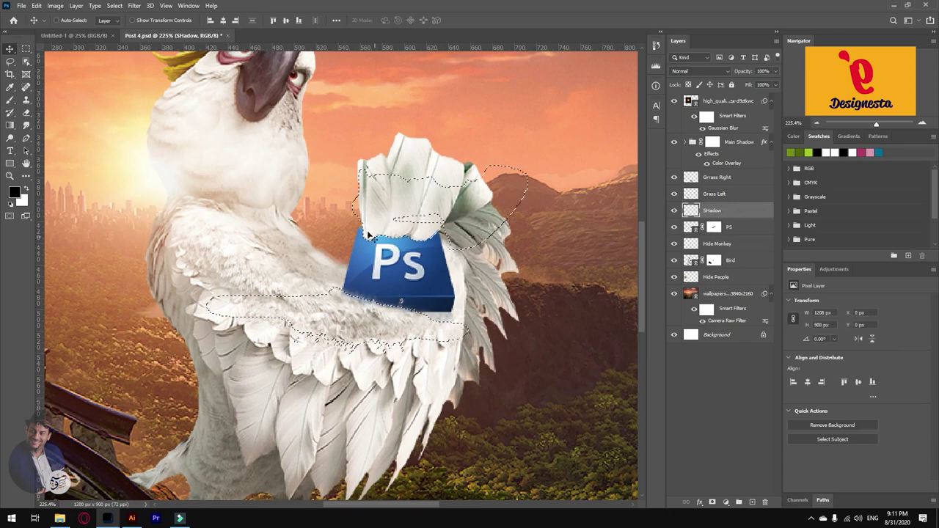
left_click(752, 503)
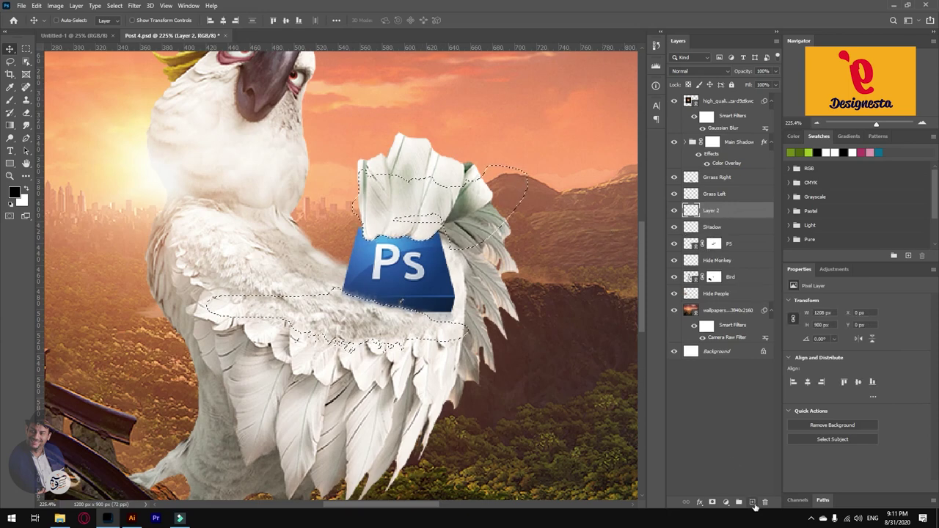
key("ctrl+z")
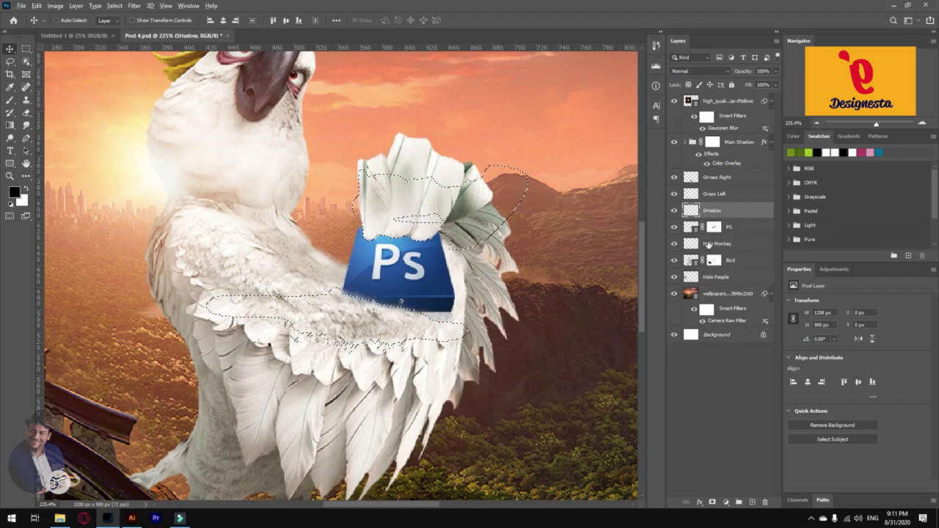
key("alt+Delete")
key("ctrl+z")
key("ctrl+i")
key("Return")
left_click(674, 228)
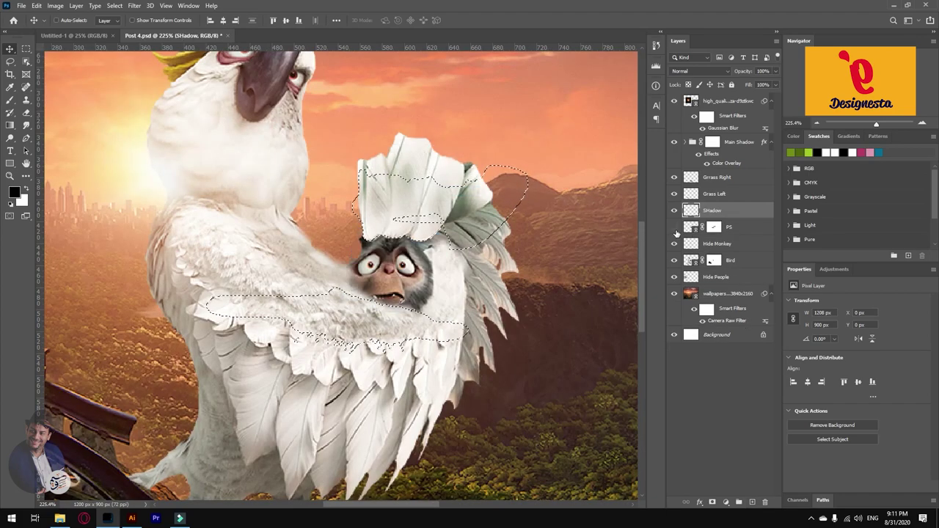
left_click(674, 227)
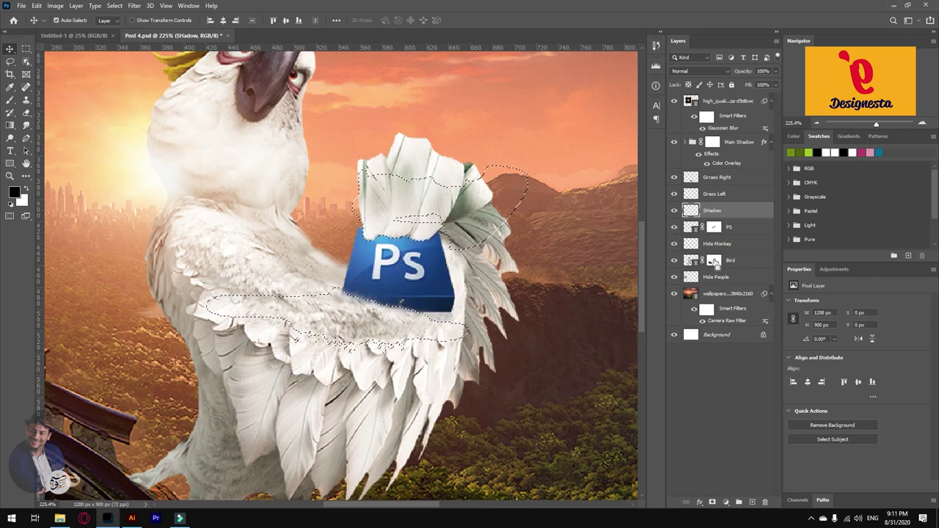
left_click(707, 261, "ctrl")
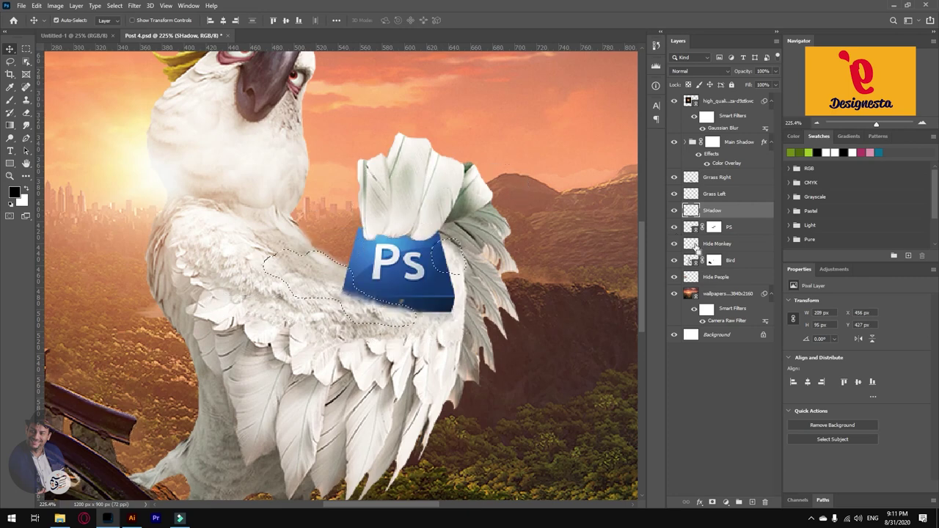
left_click(700, 261, "ctrl")
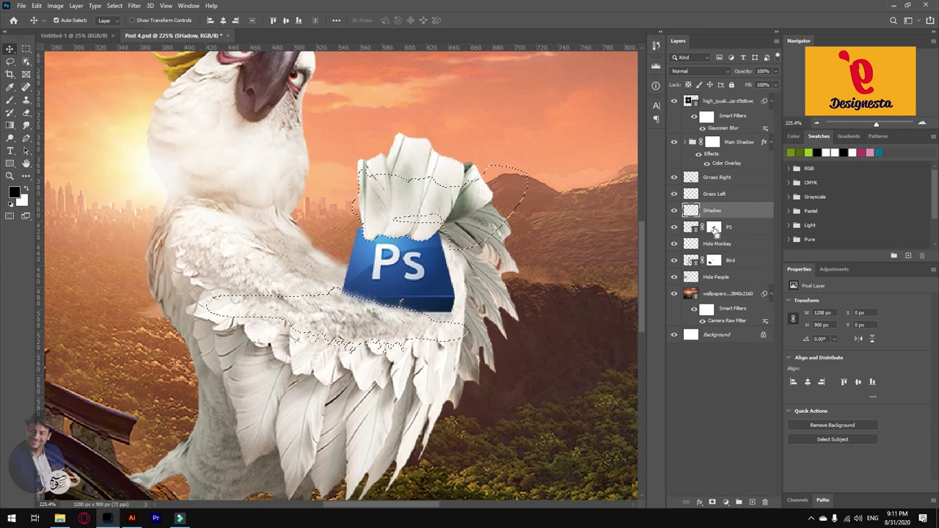
Load the PS layer mask as a selection, fill it with black on the SHadow layer and deselect.
left_click(713, 228, "ctrl")
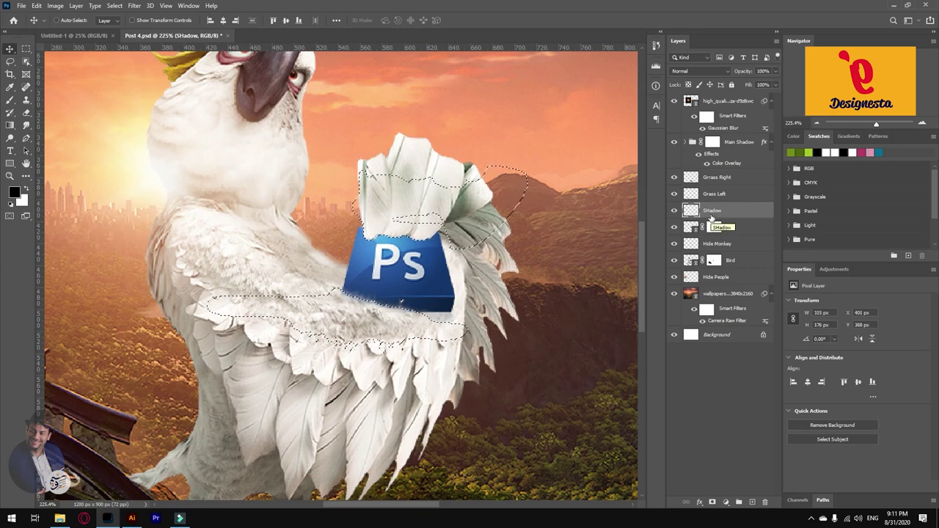
key("alt+BackSpace")
key("ctrl+d")
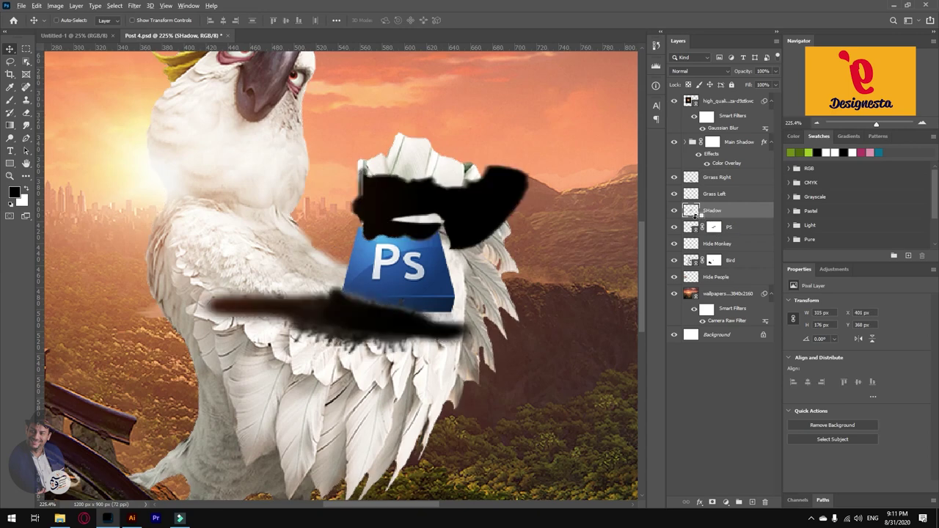
Clip the SHadow layer to the PS layer and nudge the shadow down 3 px.
left_click(708, 219, "alt")
key("Down")
key("Down")
key("Down")
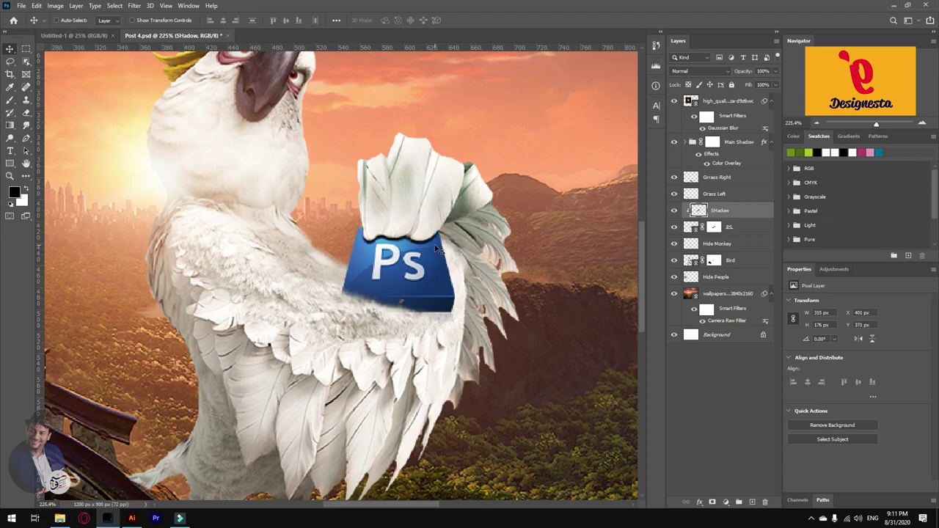
Smudge the shadow edge below the feathers on the PS box with a 20 px brush at 50% strength.
scroll(435, 247, "up", 5)
left_click(26, 125)
key("bracketleft")
key("bracketleft")
key("bracketleft")
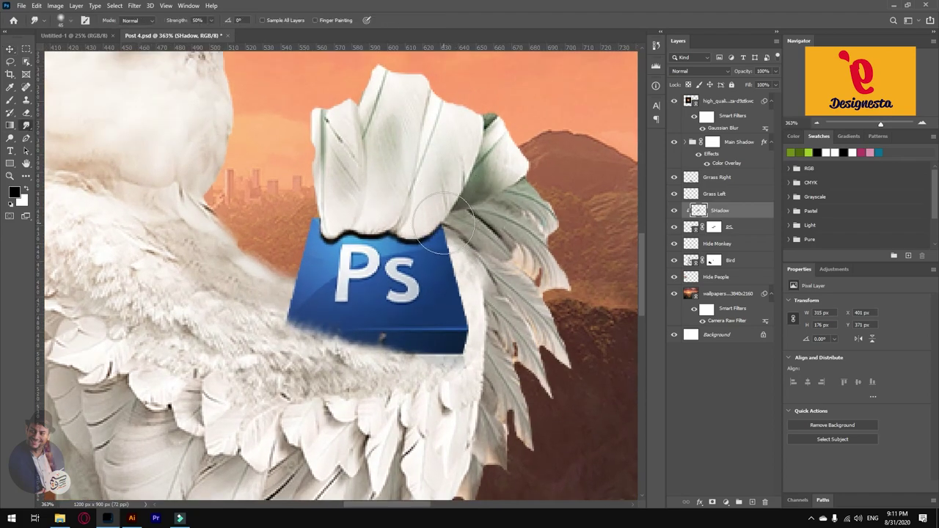
key("bracketleft")
key("bracketleft")
key("bracketleft")
mouse_move(359, 234)
left_mouse_down()
mouse_move(386, 231)
mouse_move(323, 235)
mouse_move(352, 251)
mouse_move(435, 243)
mouse_move(434, 226)
mouse_move(415, 253)
mouse_move(408, 244)
left_mouse_up()
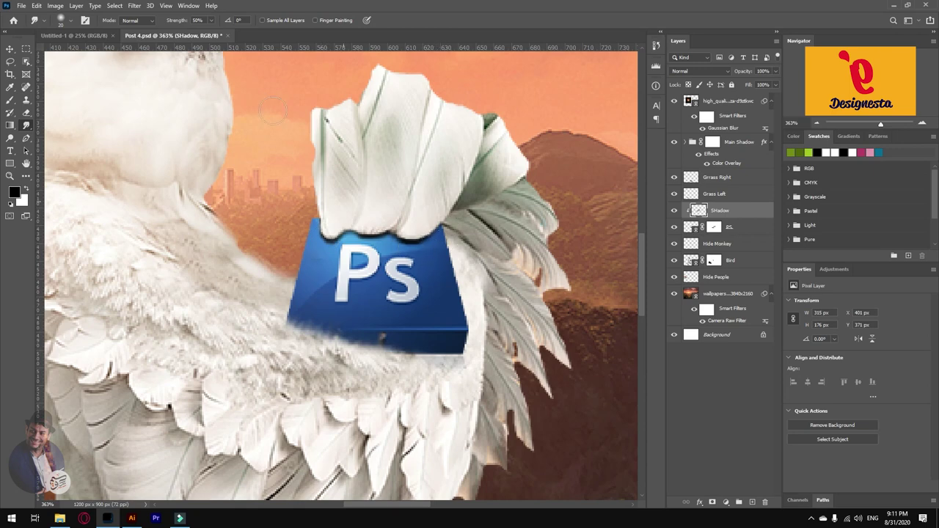
Apply a Gaussian Blur with a 1.8 px radius to the clipped SHadow layer.
left_click(135, 5)
mouse_move(157, 116)
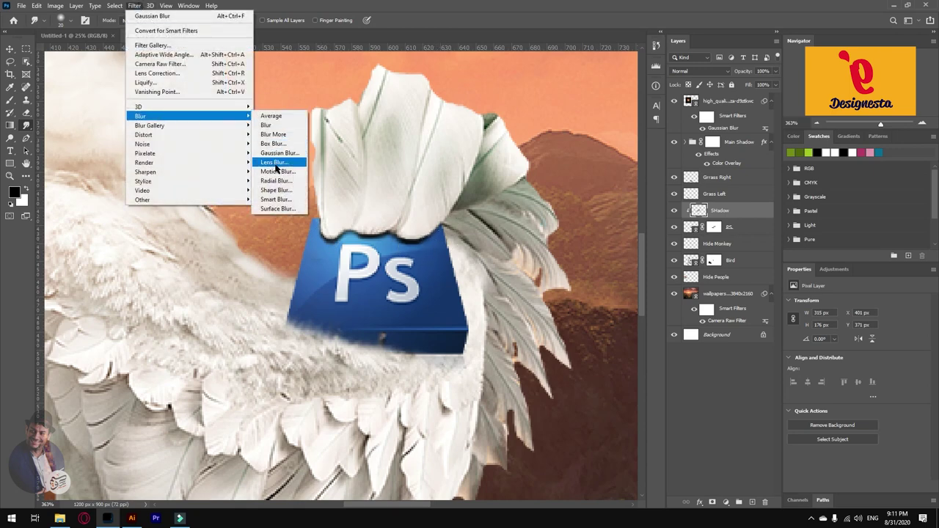
left_click(277, 153)
left_click_drag(414, 258, 404, 257)
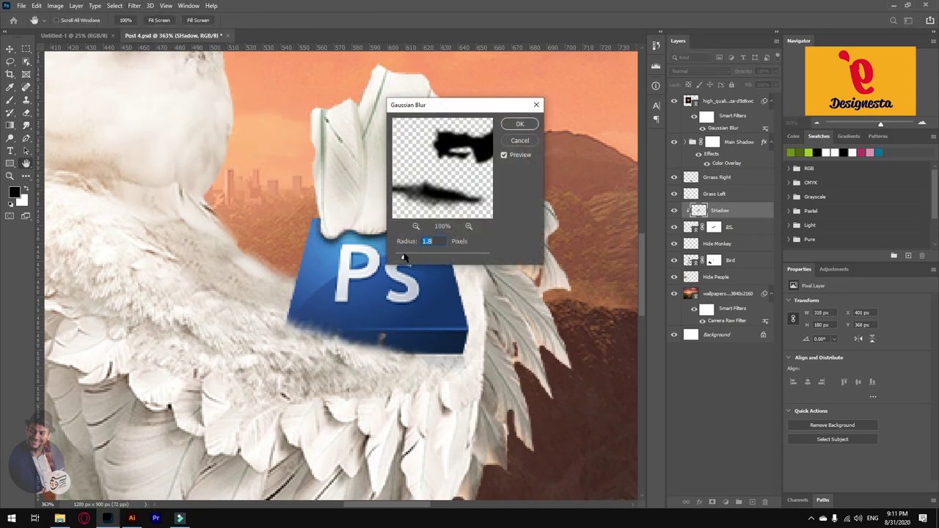
left_click(518, 125)
key("Down")
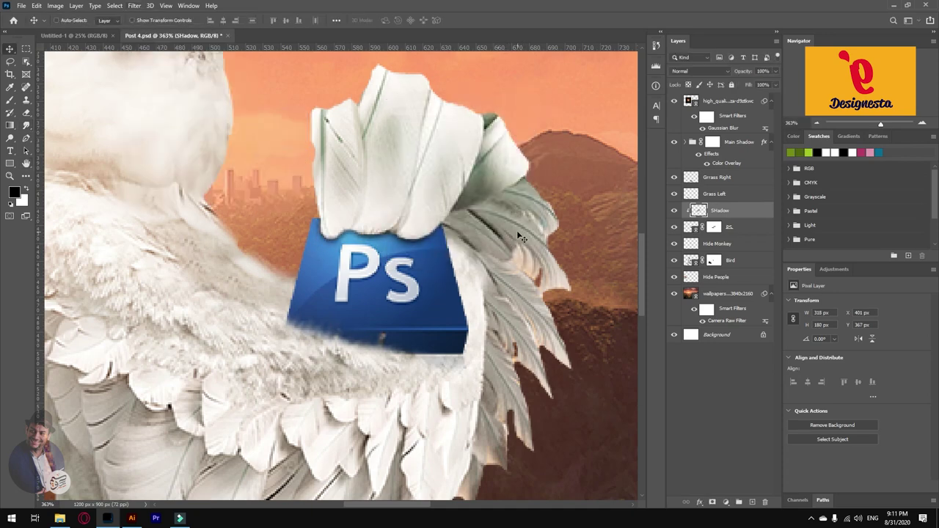
key("ctrl+t")
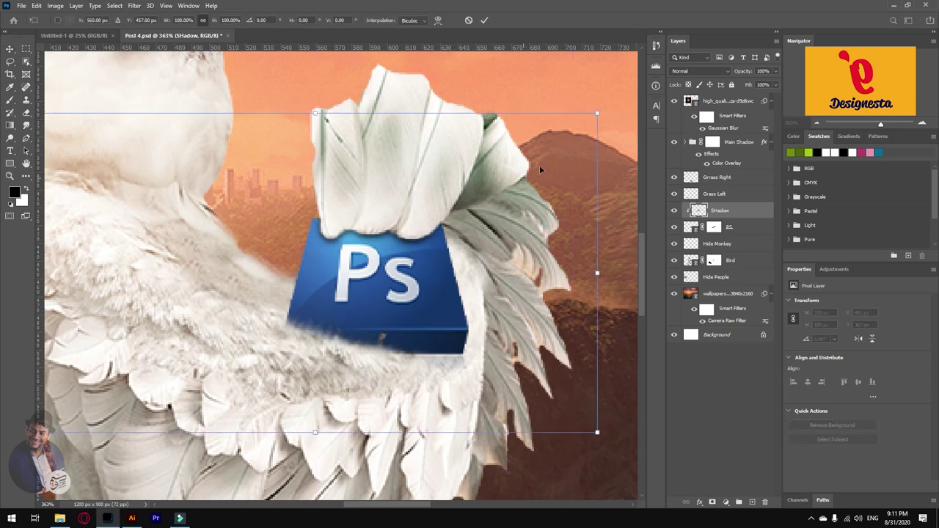
key("Return")
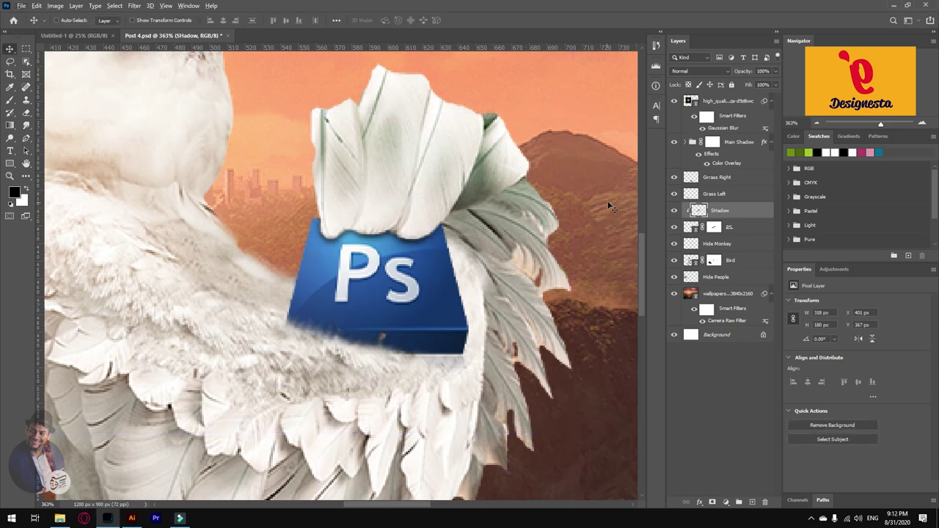
key("m")
left_click_drag(519, 146, 268, 291)
right_click(396, 225)
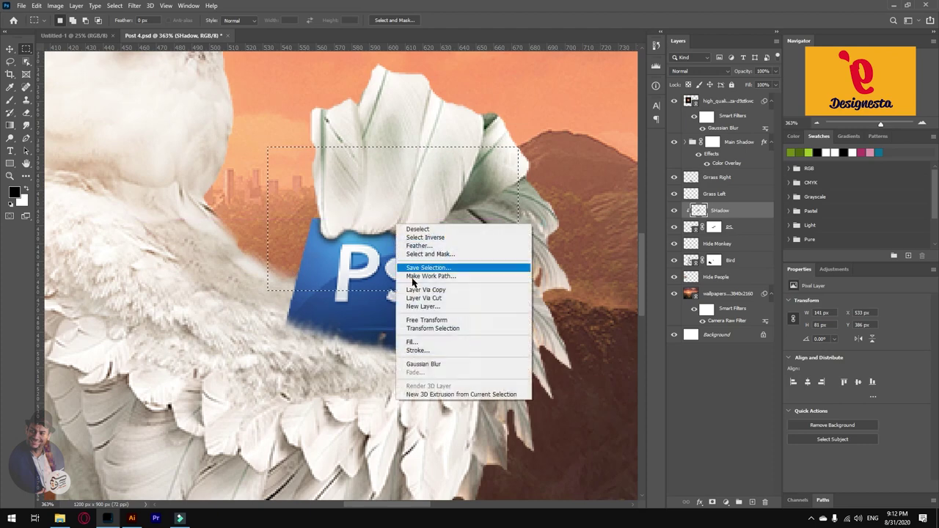
left_click(438, 298)
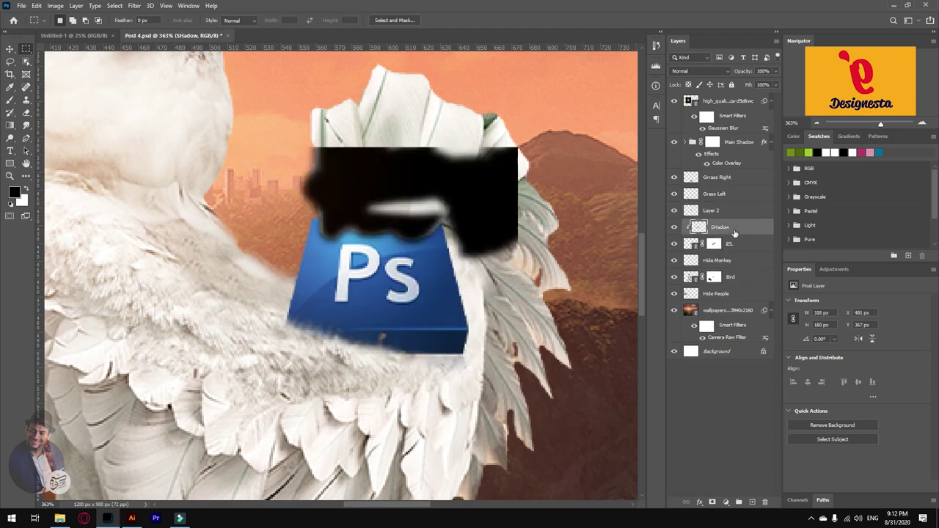
key("ctrl+z")
key("ctrl+d")
Select the shadow strip along the PS box's upper edge and widen it to about 99 px with Free Transform.
left_click_drag(456, 214, 327, 258)
left_click_drag(464, 196, 306, 253)
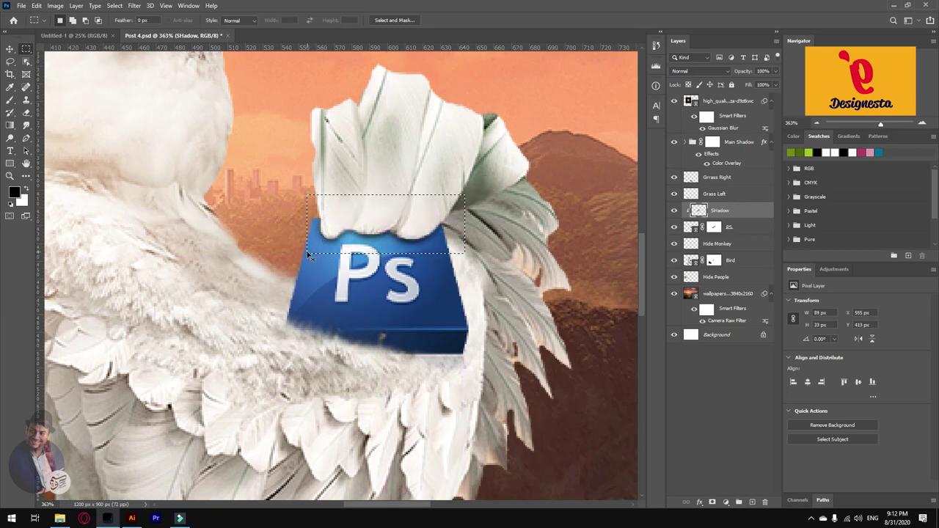
key("ctrl+t")
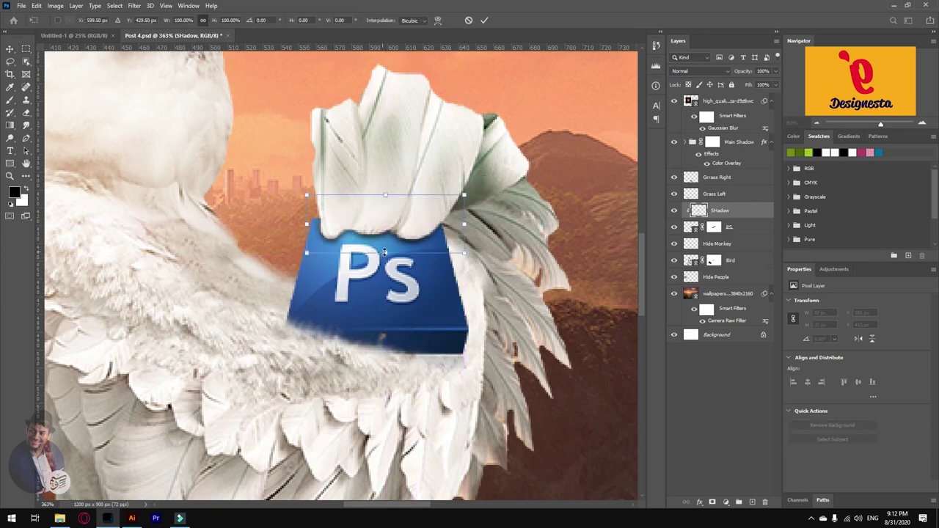
left_click_drag(463, 195, 483, 208)
left_click_drag(306, 254, 304, 252)
key("Return")
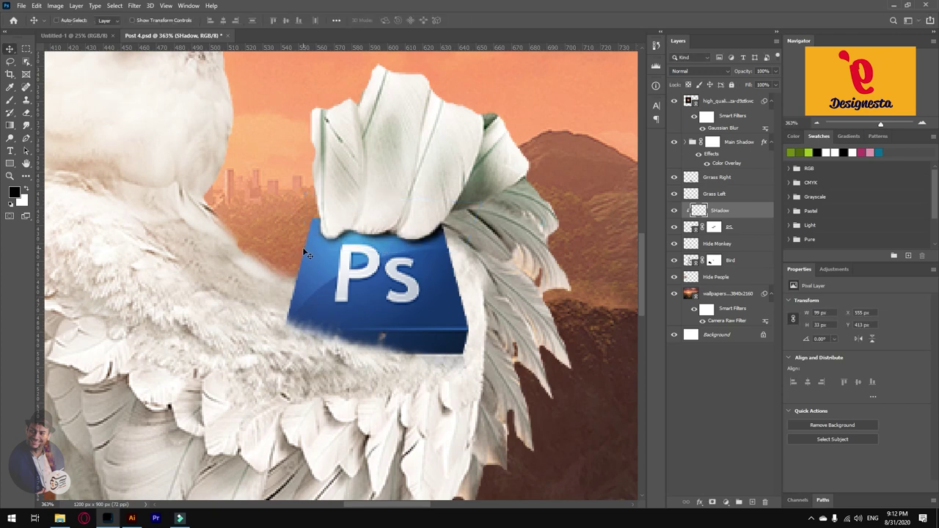
Set the SHadow layer's opacity to 83% and copy the Main Shadow group's Color Overlay effect onto it.
left_click_drag(747, 77, 737, 76)
left_click_drag(763, 143, 763, 213)
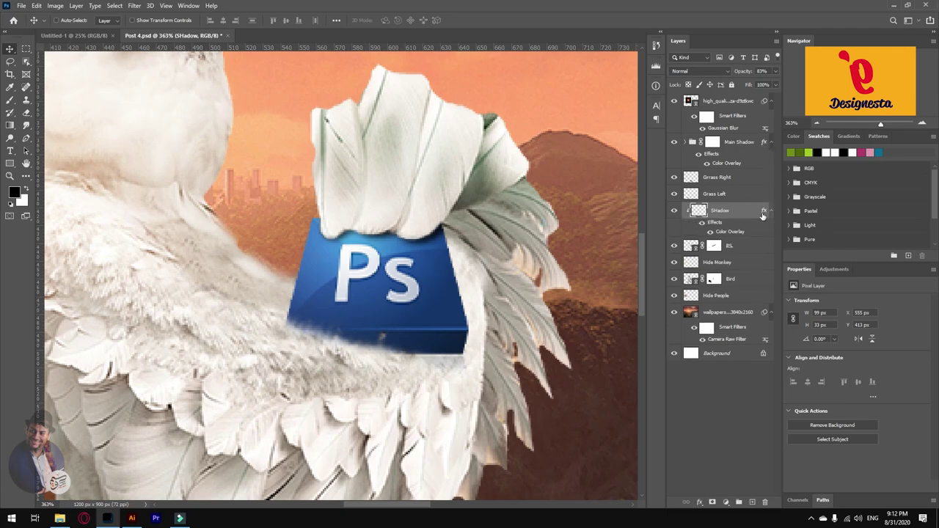
Change the SHadow layer's Color Overlay to the box's blue, 4083ce, in Hard Light mode at about 15% opacity.
double_click(741, 211)
left_click(455, 214)
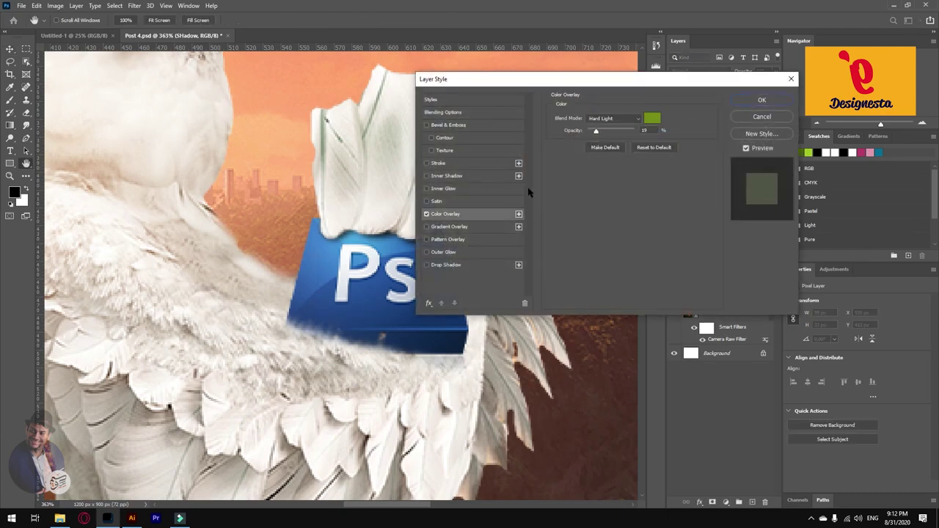
left_click(652, 118)
left_click(324, 244)
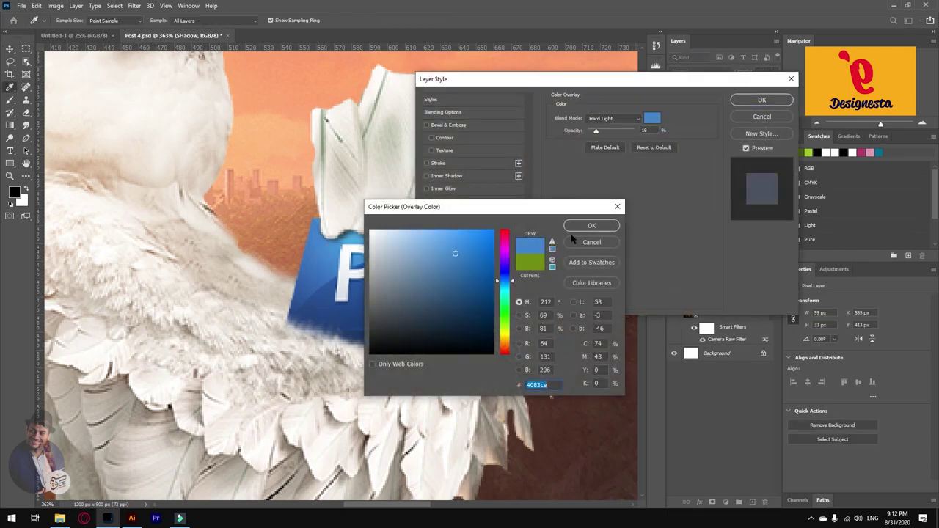
left_click(591, 226)
left_click_drag(653, 82, 755, 107)
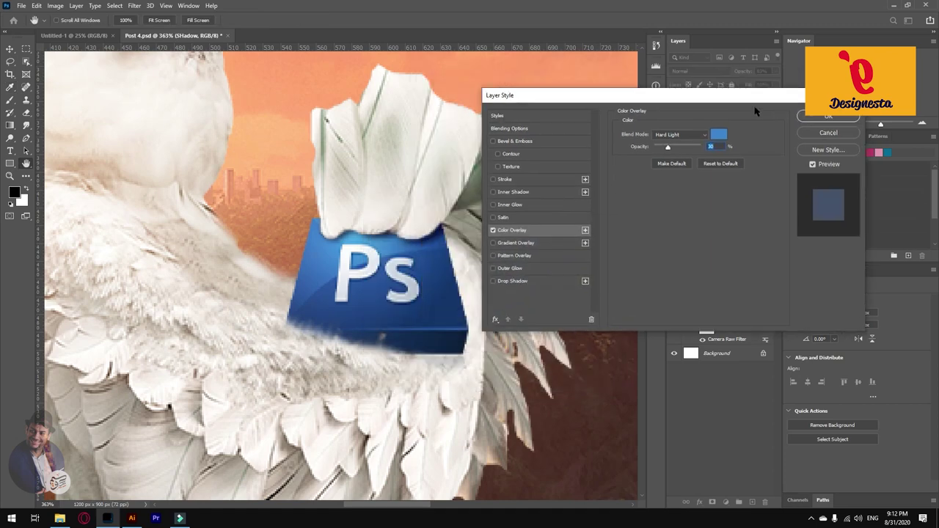
left_click_drag(702, 154, 697, 158)
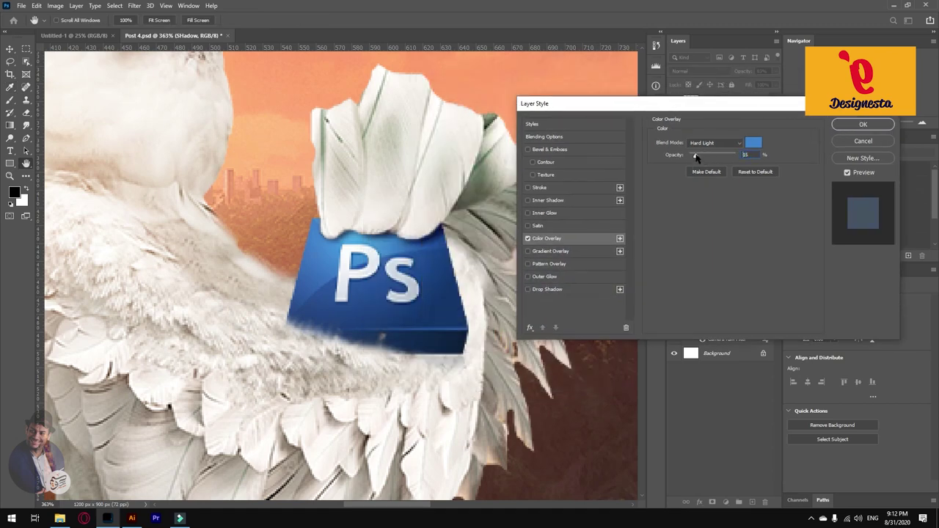
left_click(859, 125)
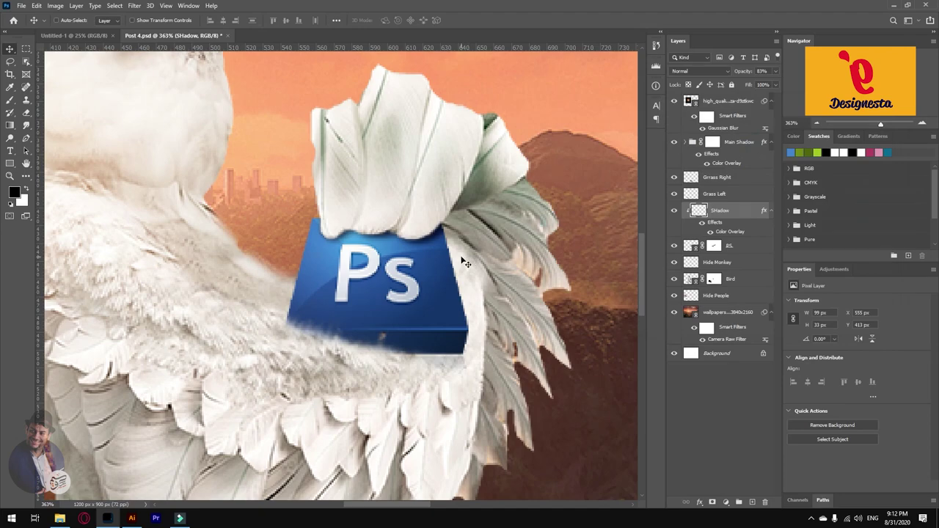
Lower the SHadow layer's opacity to 71%.
left_click_drag(743, 75, 736, 75)
scroll(370, 209, "down", 3)
scroll(400, 248, "up", 2)
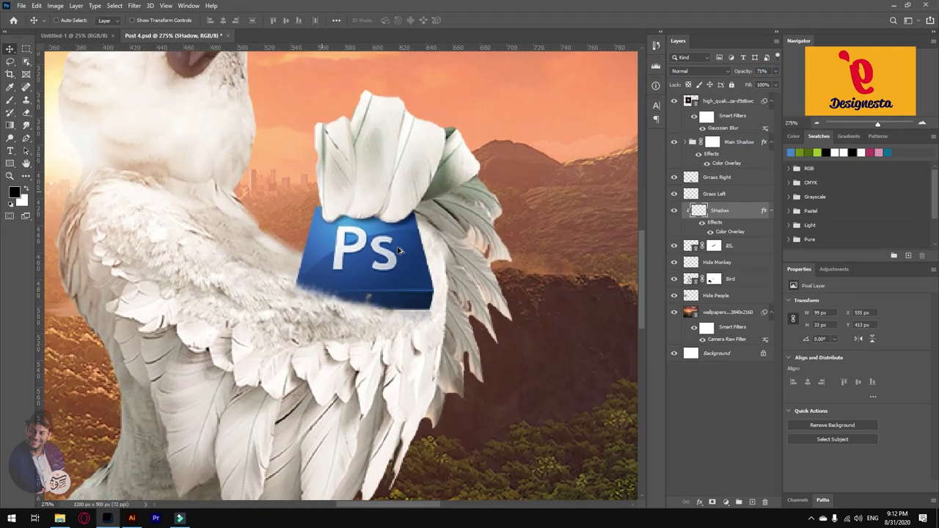
Stretch the clipped shadow slightly wider across the PS box and fine-tune the layer's opacity.
key("Down")
key("Up")
key("ctrl+t")
left_click_drag(446, 192, 452, 192)
key("Return")
left_click_drag(748, 74, 746, 73)
Fill the PS box's outline with black on a new layer and move that layer between Hide Monkey and Bird.
left_click(408, 301, "ctrl")
left_click(692, 247, "ctrl")
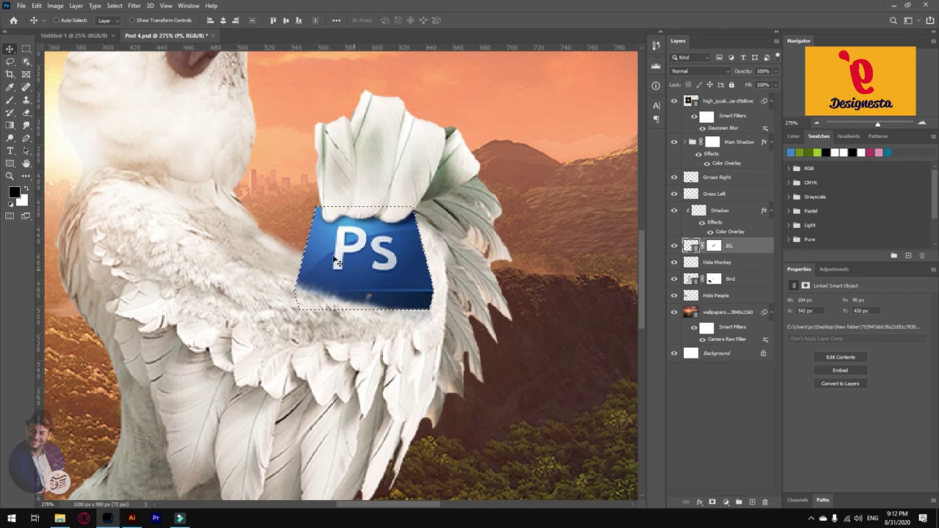
left_click(749, 501)
key("alt+BackSpace")
key("ctrl+d")
left_click_drag(722, 248, 734, 287)
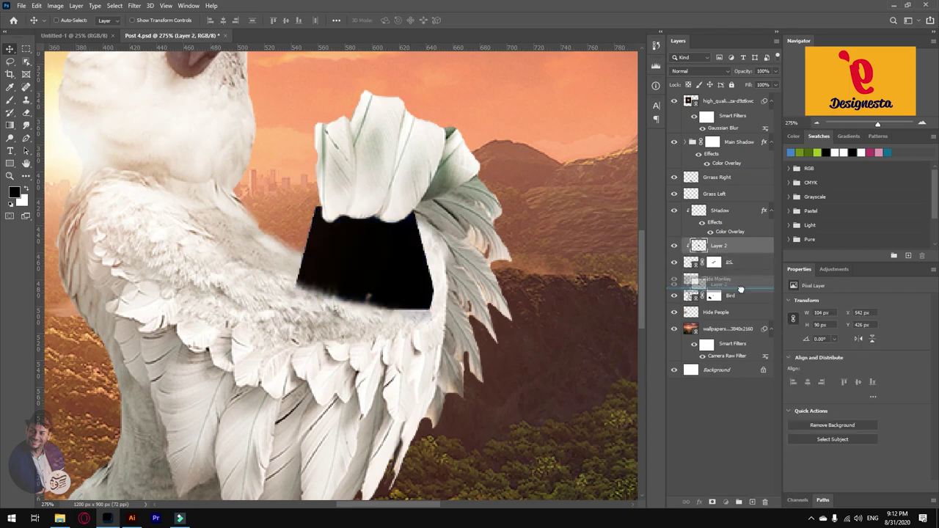
Enlarge the black box-shaped layer slightly so it extends past the PS box's lower and side edges.
key("ctrl+t")
left_click_drag(432, 327, 440, 330)
left_click_drag(437, 211, 438, 210)
key("Return")
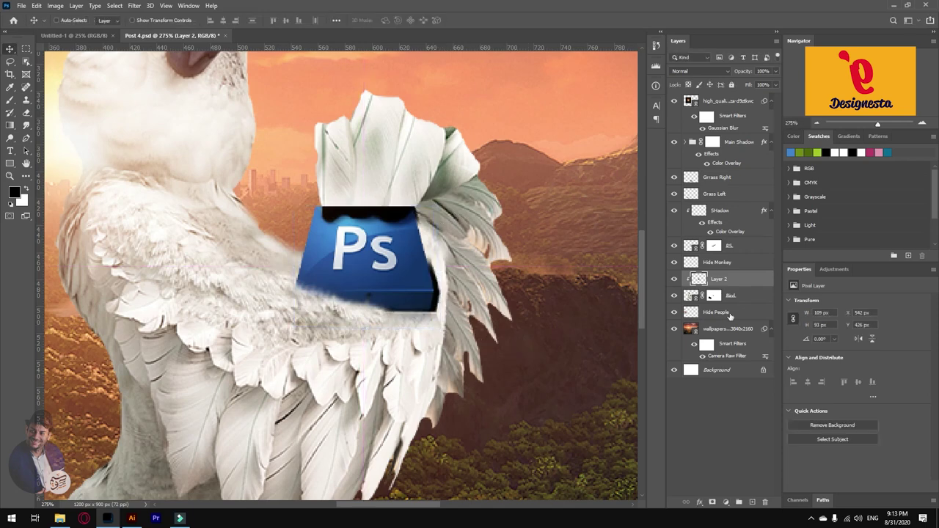
Move the black layer directly above Hide Monkey and clip both layers to Bird.
left_click_drag(722, 285, 730, 269)
left_click(702, 286, "alt")
left_click(703, 270, "alt")
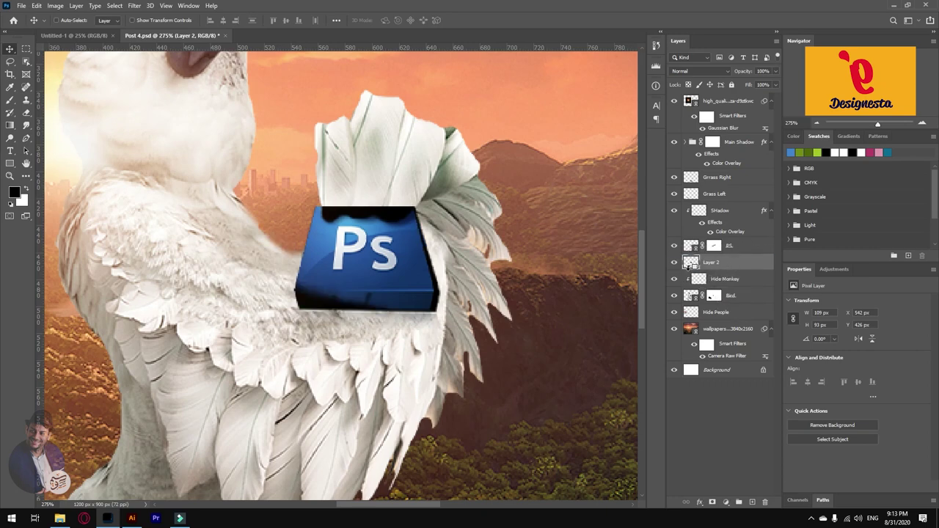
Erase the black spill over the wing feathers along the PS box's lower edge with a soft eraser at 100% flow.
key("e")
mouse_move(369, 302)
left_mouse_down()
mouse_move(301, 304)
mouse_move(369, 297)
left_mouse_up()
key("]")
right_click(371, 297)
left_click_drag(471, 286, 483, 287)
mouse_move(292, 297)
left_mouse_down()
mouse_move(342, 310)
mouse_move(378, 301)
mouse_move(293, 307)
left_mouse_up()
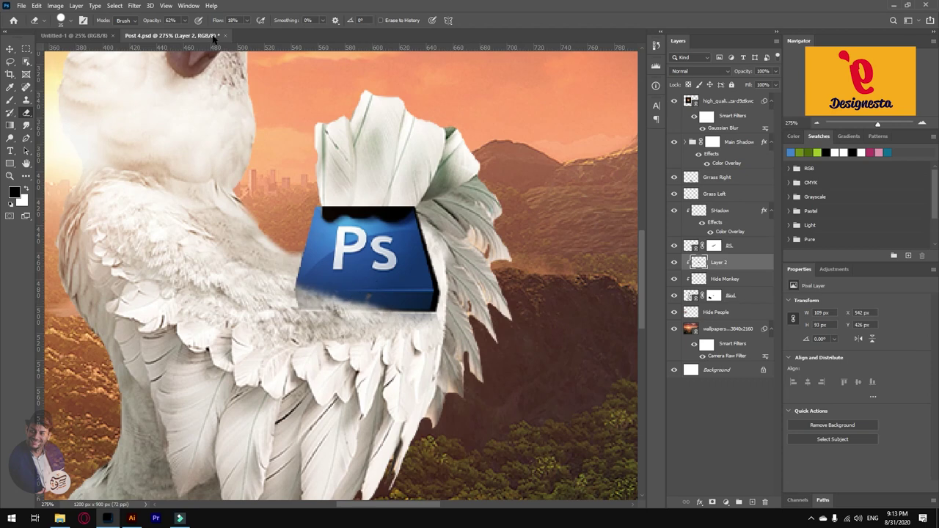
left_click_drag(221, 21, 286, 21)
left_click_drag(384, 298, 341, 304)
right_click(388, 326)
left_click_drag(459, 286, 402, 286)
mouse_move(309, 317)
left_mouse_down()
mouse_move(415, 336)
mouse_move(365, 319)
mouse_move(375, 321)
left_mouse_up()
Erase the black strip above the PS box where it meets the tail feathers, with the eraser at 100% opacity.
mouse_move(410, 214)
left_mouse_down()
mouse_move(374, 215)
mouse_move(319, 218)
mouse_move(373, 215)
mouse_move(341, 217)
mouse_move(374, 202)
mouse_move(303, 205)
left_mouse_up()
left_click_drag(159, 24, 211, 28)
left_click_drag(396, 207, 288, 216)
key("ctrl+z")
left_click_drag(408, 202, 320, 213)
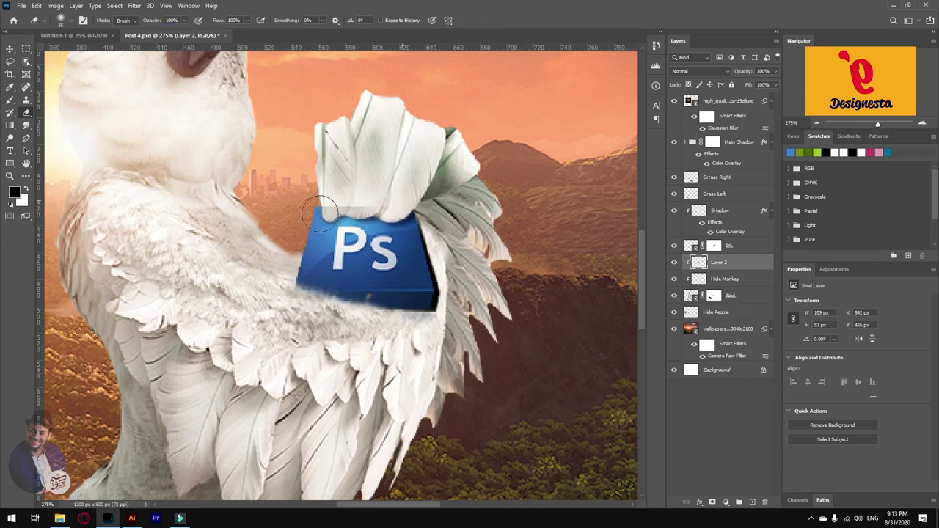
Stretch the black layer slightly taller beneath the PS box and lower its opacity to 58%.
key("v")
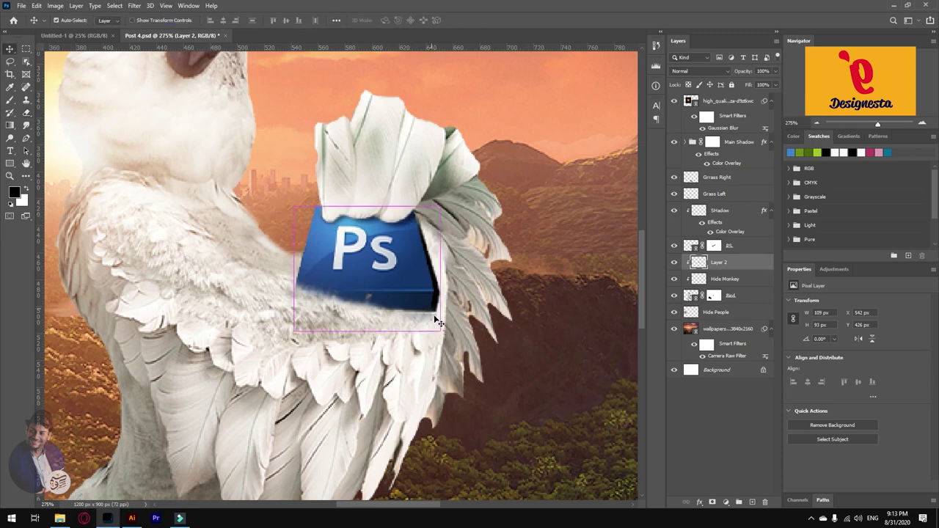
key("ctrl+t")
left_click_drag(439, 331, 437, 336)
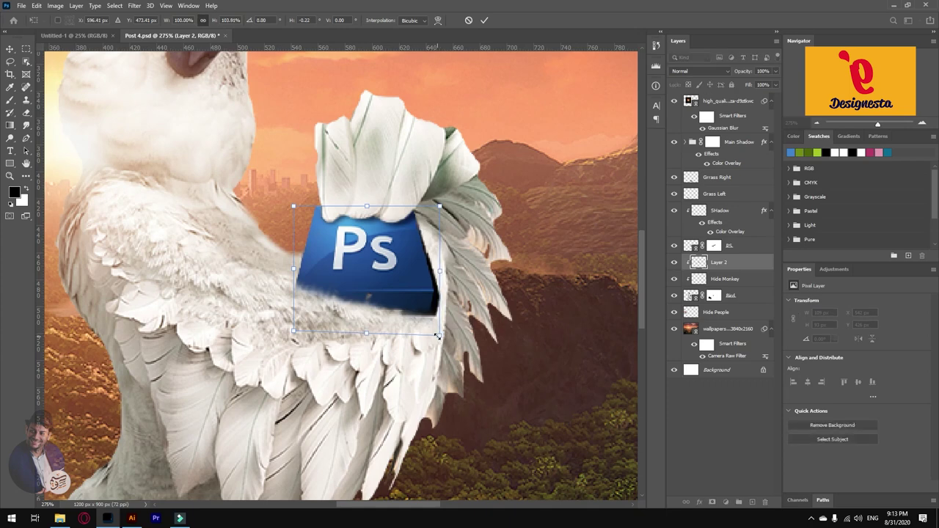
key("Return")
left_click(397, 210)
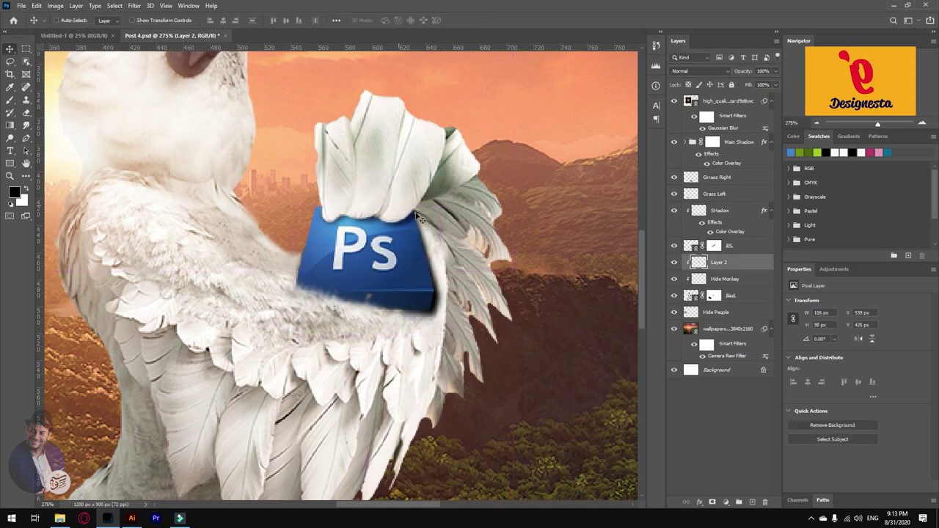
left_click_drag(743, 71, 729, 71)
left_click(476, 343)
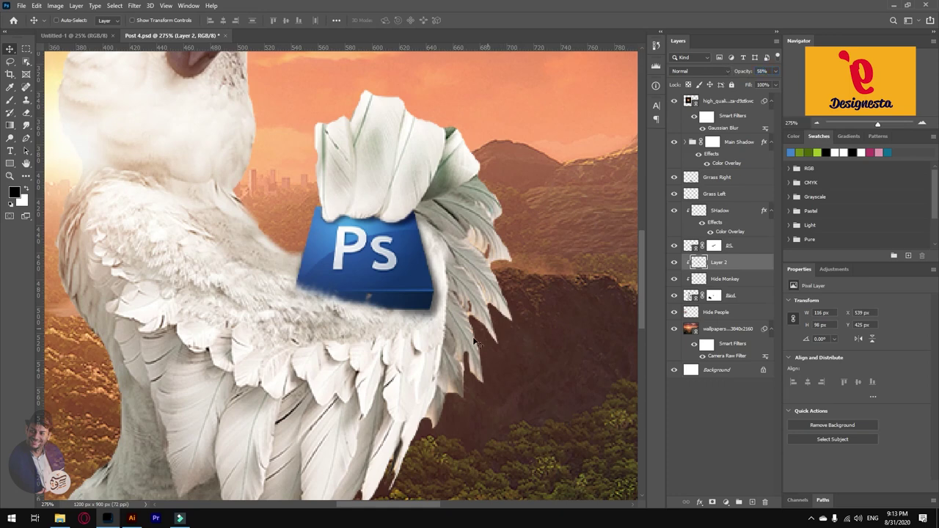
Smudge the black shadow outward around the PS box's lower-right corner to soften it into the feathers.
left_click(26, 125)
key("bracketright")
key("bracketright")
left_click_drag(430, 310, 464, 359)
left_click_drag(413, 324, 398, 314)
mouse_move(455, 323)
left_mouse_down()
mouse_move(456, 297)
mouse_move(453, 354)
mouse_move(400, 319)
left_mouse_up()
key("e")
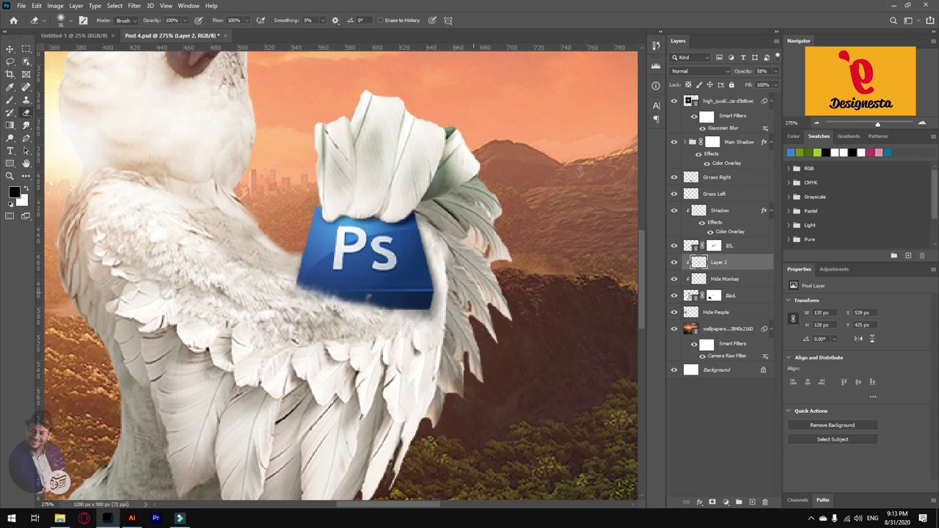
left_click(26, 126)
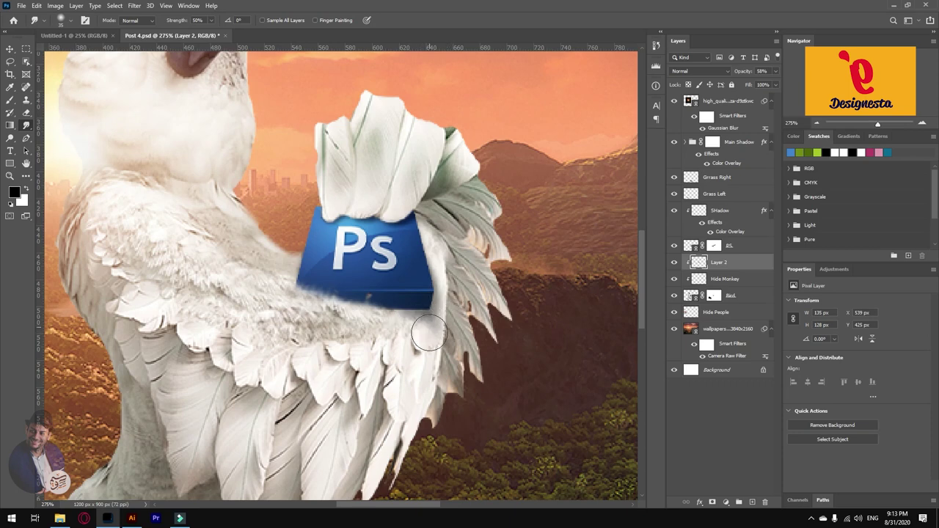
Paint a thin black shadow along the PS box's lower edge on a new clipped layer, with a small soft brush at 64% flow.
left_click(752, 502)
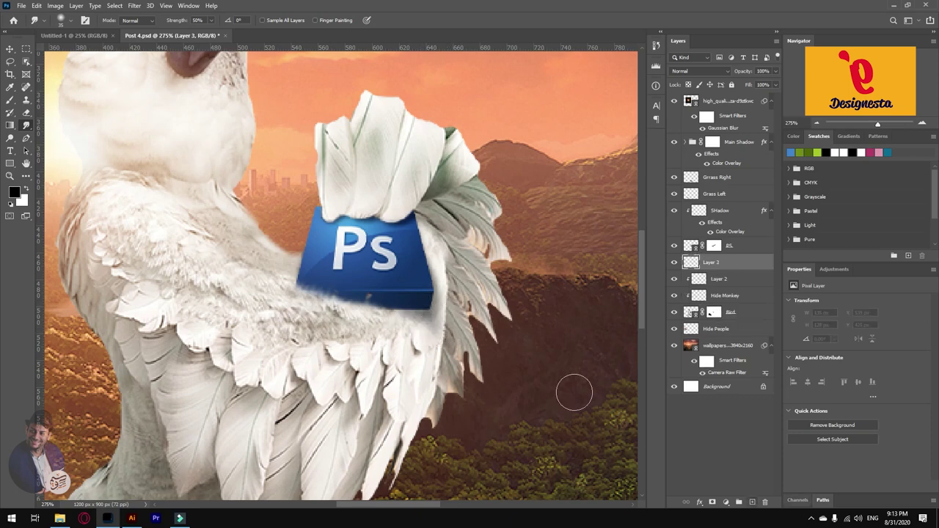
left_click(702, 270, "alt")
key("b")
right_click(449, 301)
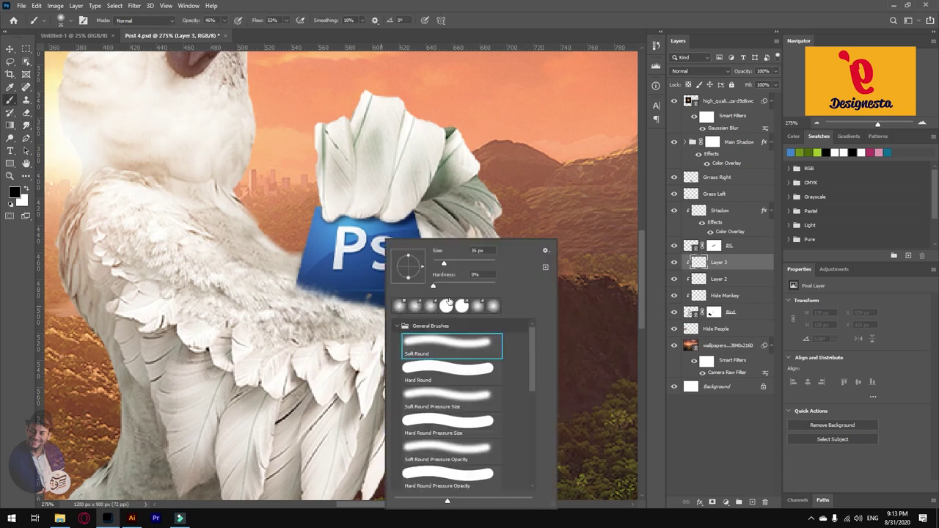
left_click_drag(443, 263, 437, 263)
left_click(258, 21)
left_click_drag(389, 301, 429, 304)
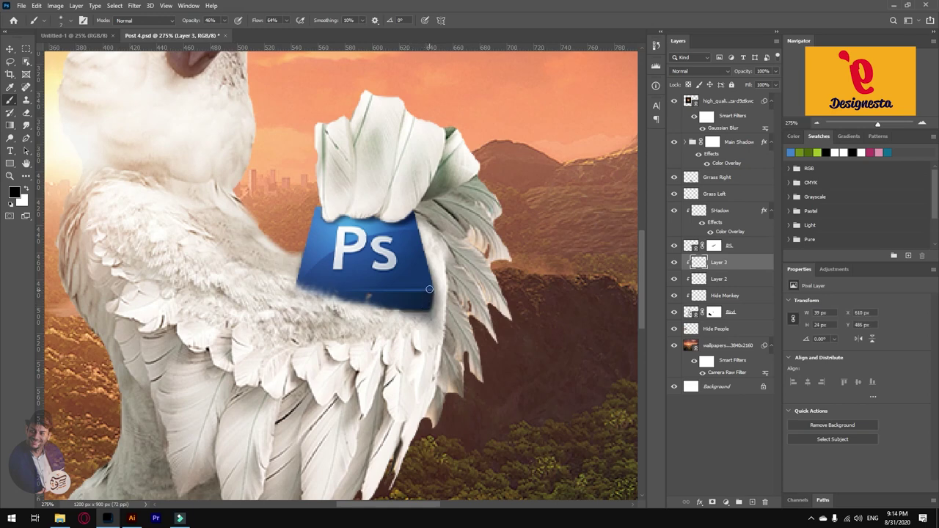
Smudge the painted edge shadow into the feathers and lower Layer 3's opacity to 95%.
left_click(27, 126)
left_click_drag(390, 306, 448, 320)
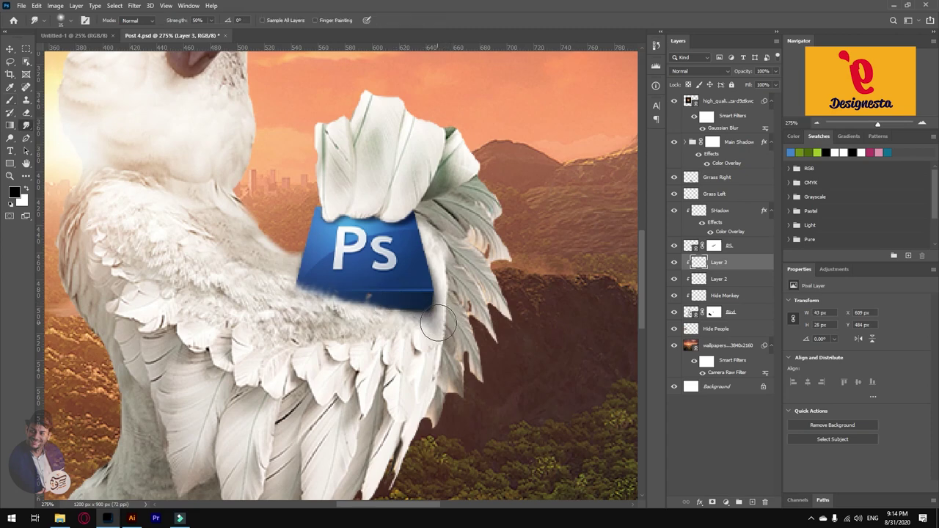
key("v")
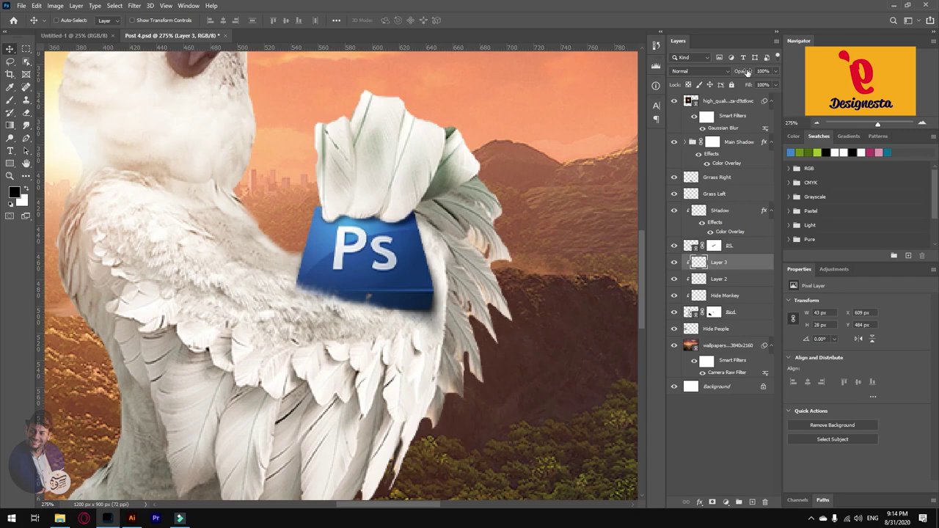
left_click_drag(748, 72, 744, 72)
Set the opacity of Layer 3 and Layer 2 together to 95%.
scroll(474, 300, "down", 4)
scroll(412, 305, "up", 1)
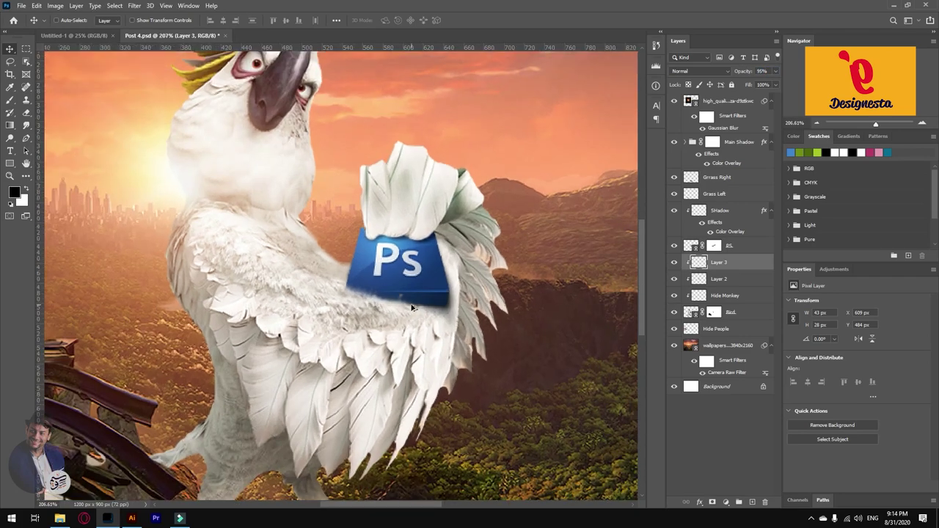
scroll(412, 308, "down", 1)
left_click(729, 285, "shift")
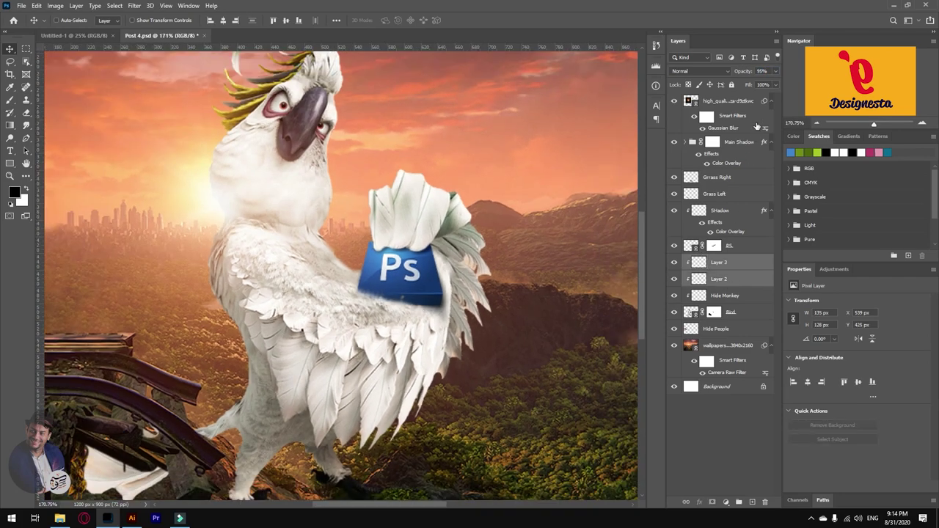
left_click_drag(748, 72, 744, 72)
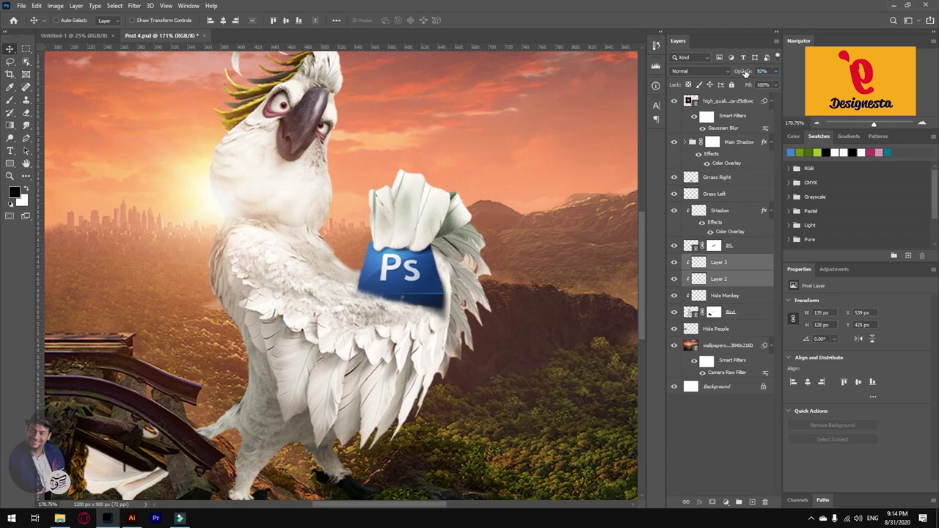
type("95")
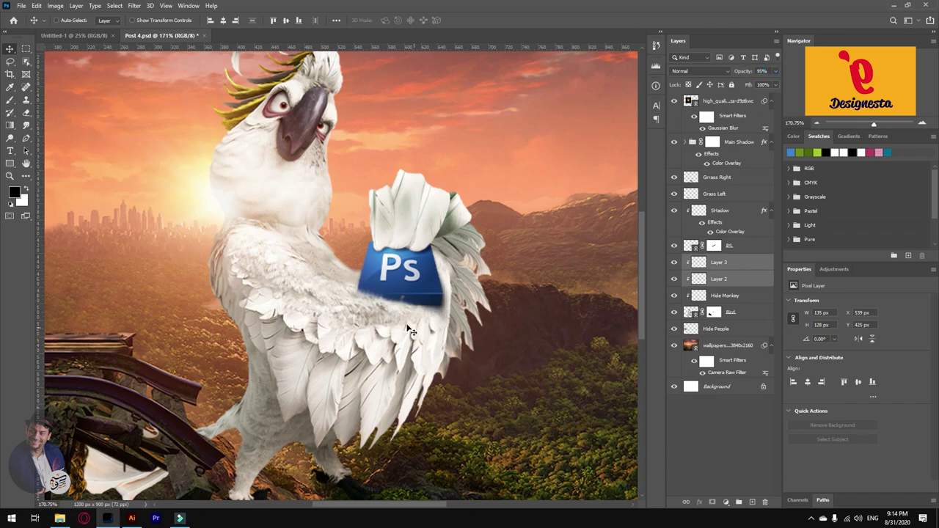
Compare the bird before and after by temporarily hiding the PS box, its shadows and Hide Monkey and disabling Bird's mask.
scroll(390, 326, "down", 2)
scroll(390, 326, "up", 2)
scroll(370, 306, "down", 3)
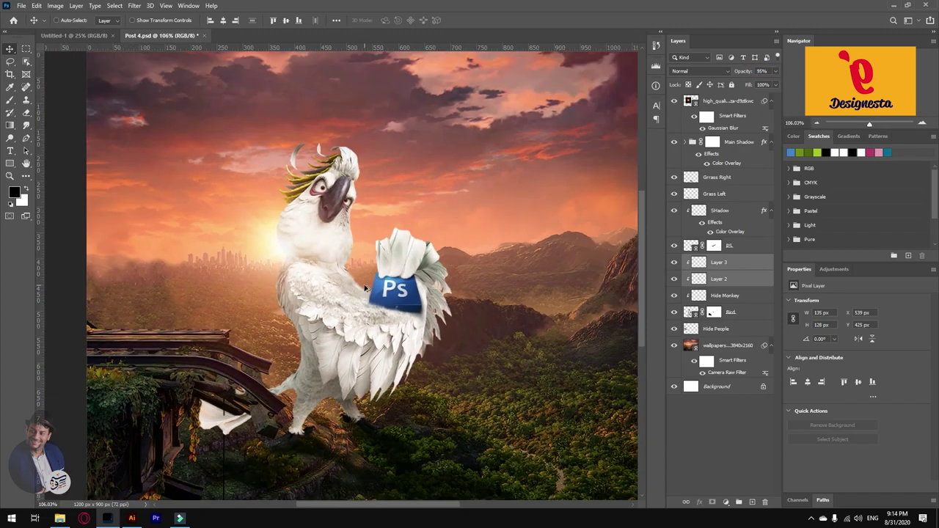
scroll(371, 306, "up", 1)
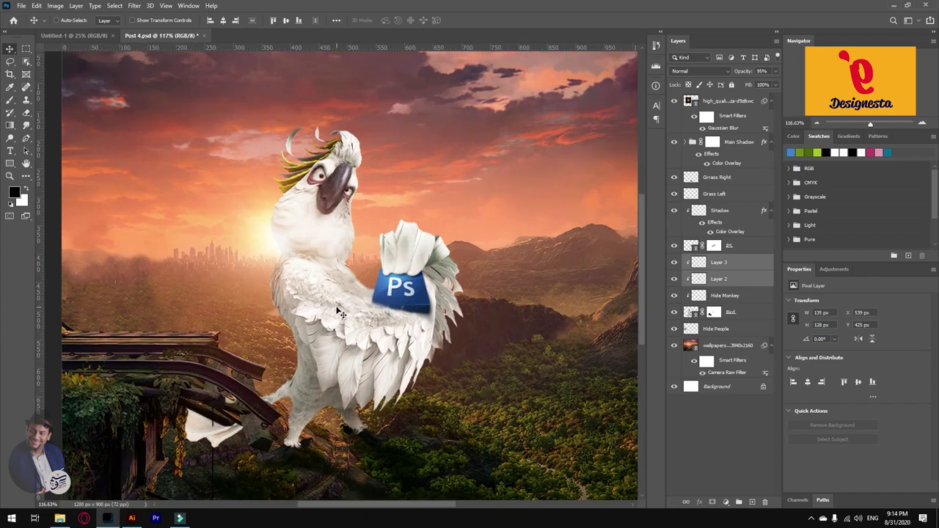
scroll(381, 309, "up", 2)
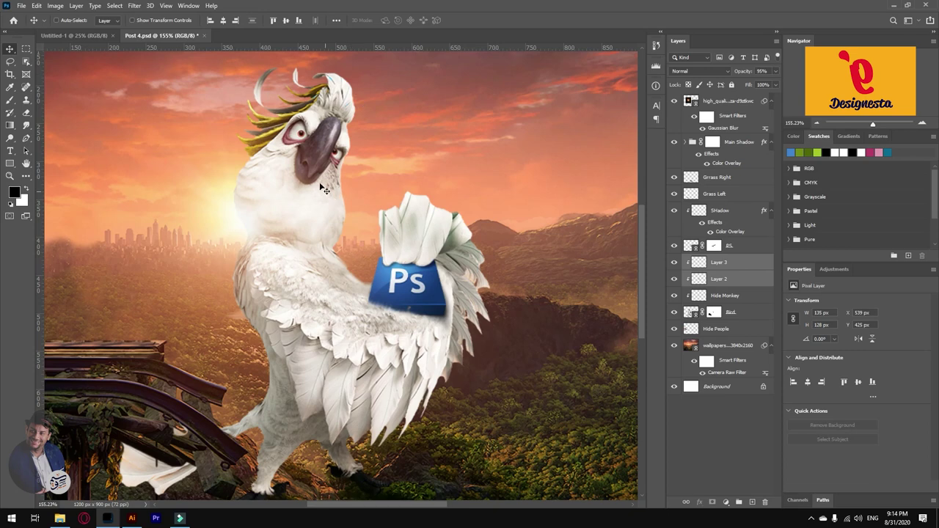
left_click(679, 266)
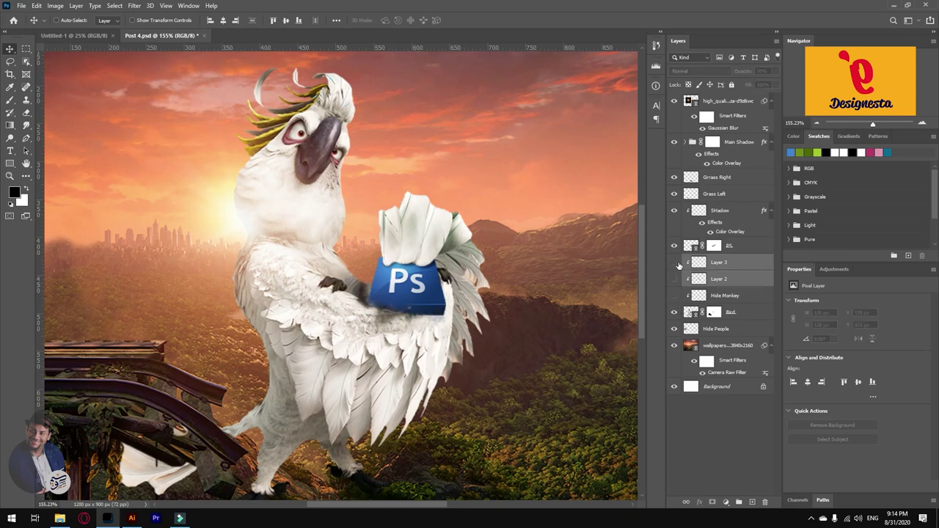
left_click(674, 245)
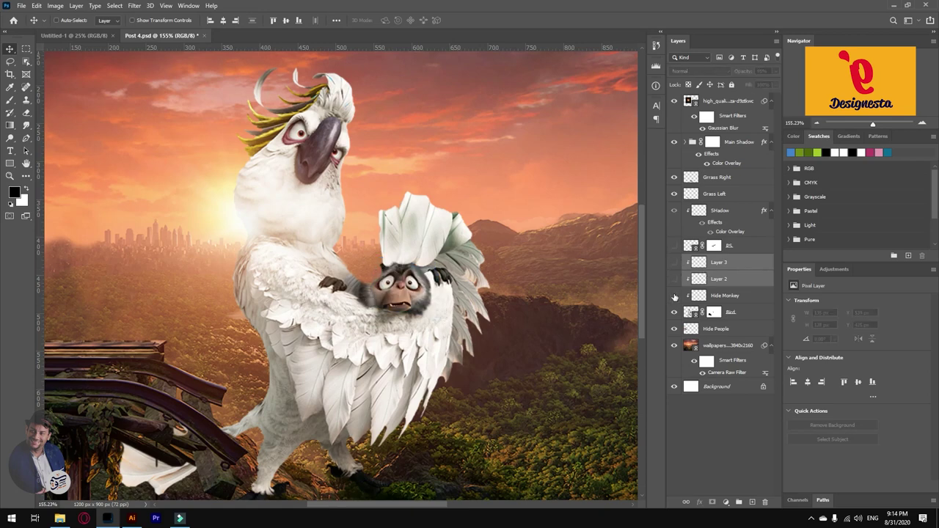
right_click(713, 315)
left_click(743, 323)
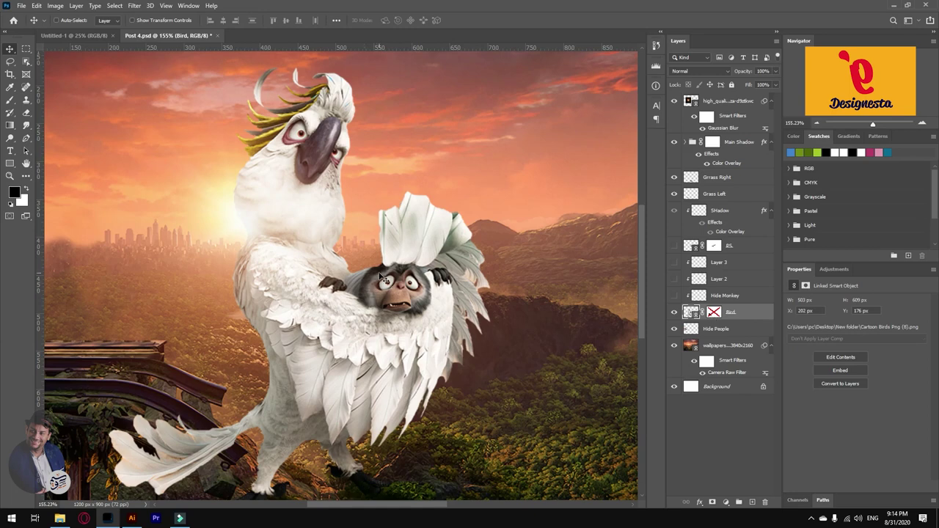
left_click(713, 314)
left_click_drag(675, 295, 675, 241)
Add a new layer directly above SHadow, clipped to the PS box.
left_click(701, 211)
left_click(673, 246)
left_click(674, 245)
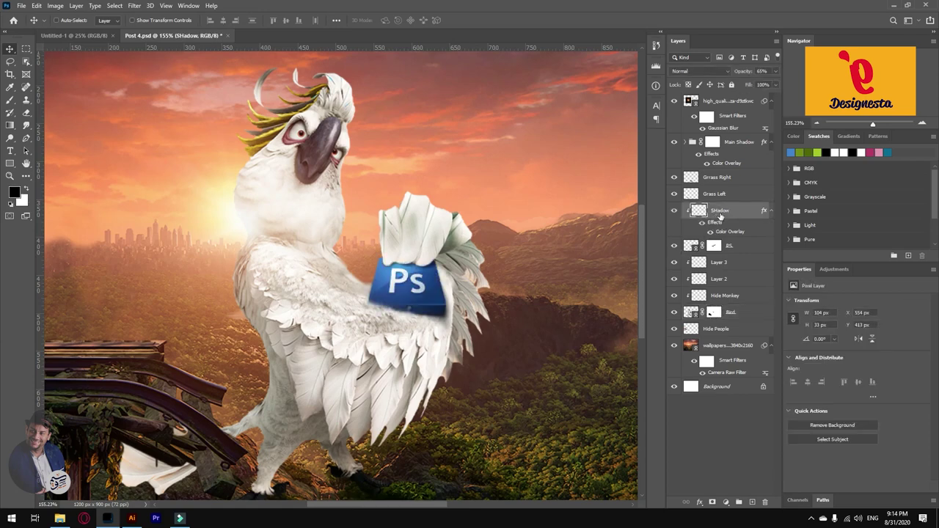
left_click(751, 502)
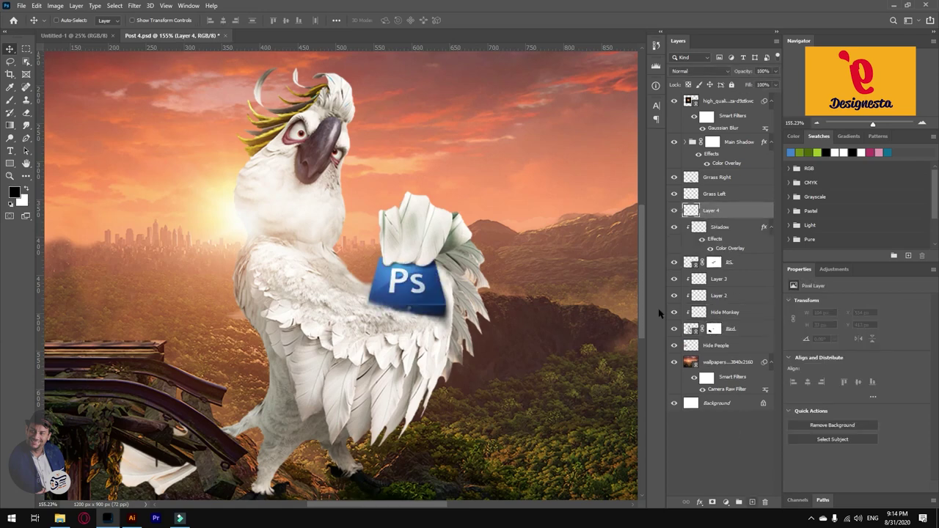
Merge Layer 3 and Layer 2 into one layer and rename it Shadow.
left_click(719, 281)
left_click(723, 297, "shift")
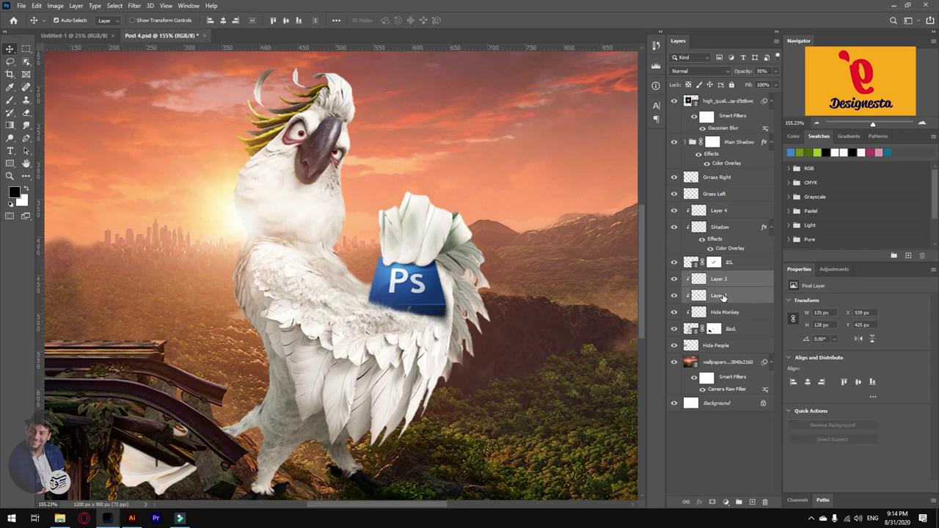
key("ctrl+e")
double_click(722, 279)
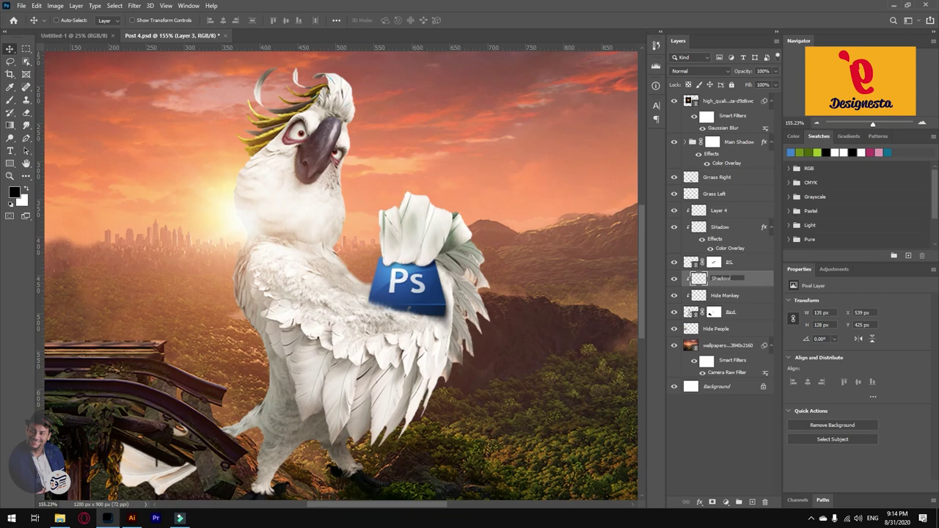
key("Return")
Rename the new clipped layer above SHadow as Shadow 2.
left_click(706, 211)
double_click(717, 212)
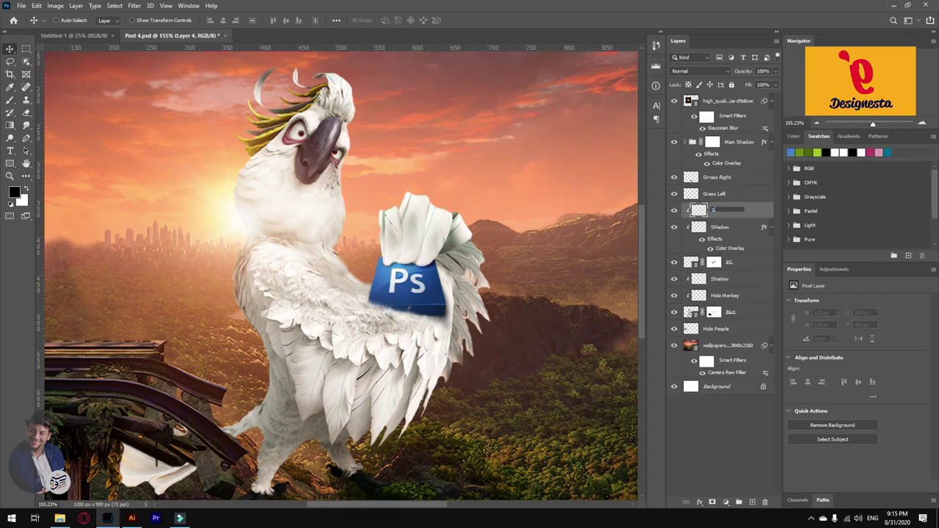
key("Return")
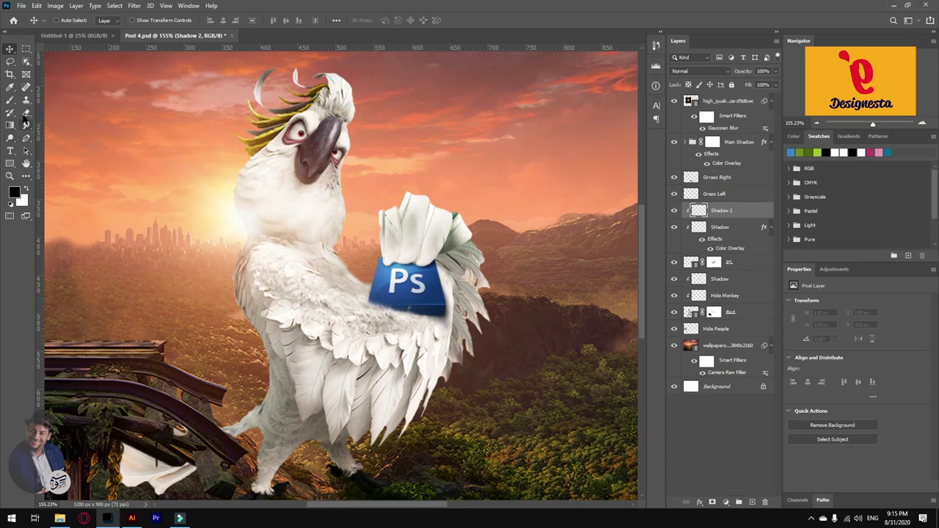
Paint faint black shading over the PS box's upper-left part with a 70 px soft round brush at 11% opacity and 40% flow.
key("b")
right_click(288, 211)
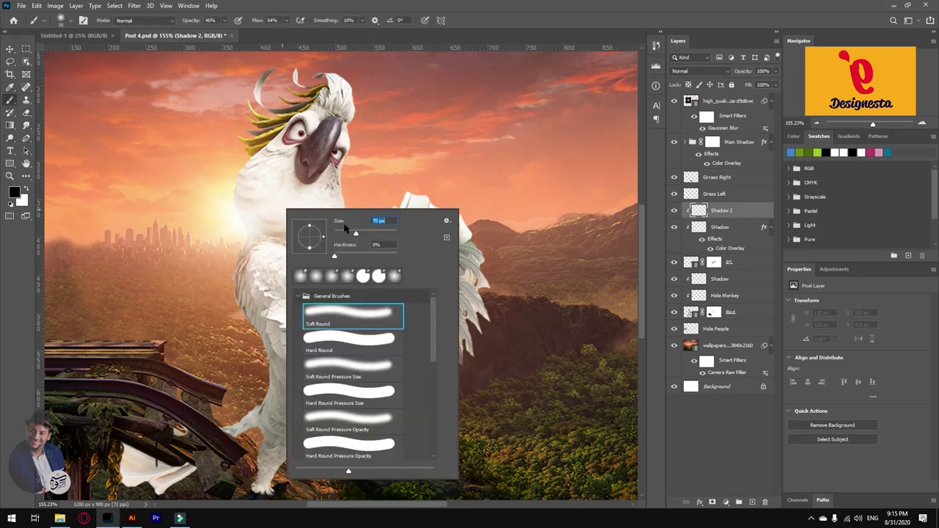
left_click_drag(256, 22, 178, 22)
left_click(369, 261)
mouse_move(368, 259)
left_mouse_down()
mouse_move(373, 248)
mouse_move(368, 261)
mouse_move(379, 259)
mouse_move(366, 268)
mouse_move(367, 250)
mouse_move(360, 274)
mouse_move(380, 257)
left_mouse_up()
scroll(363, 277, "up", 3)
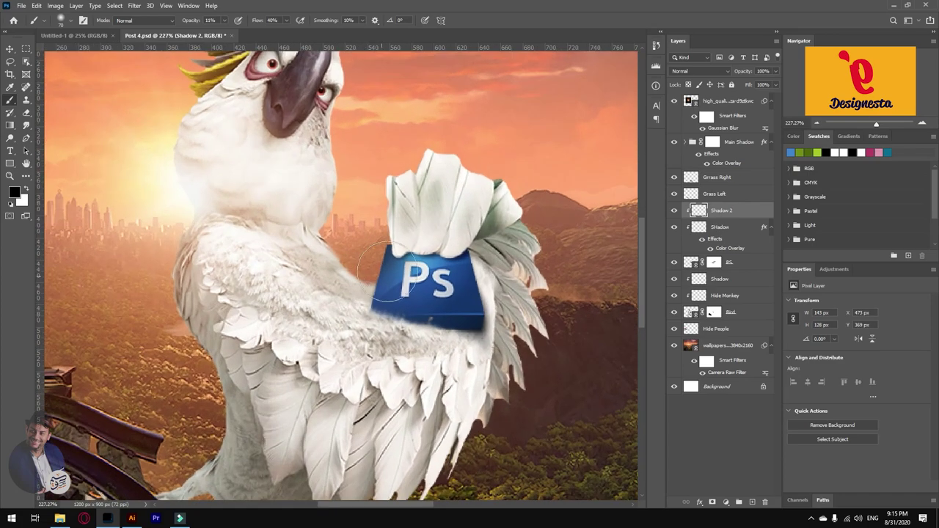
scroll(313, 212, "down", 2)
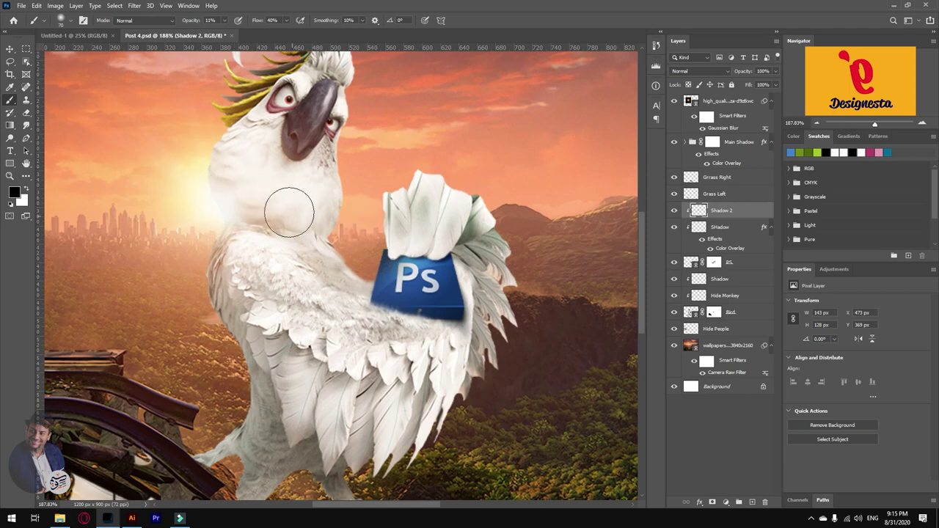
mouse_move(397, 274)
left_mouse_down()
mouse_move(386, 285)
mouse_move(399, 293)
mouse_move(376, 239)
left_mouse_up()
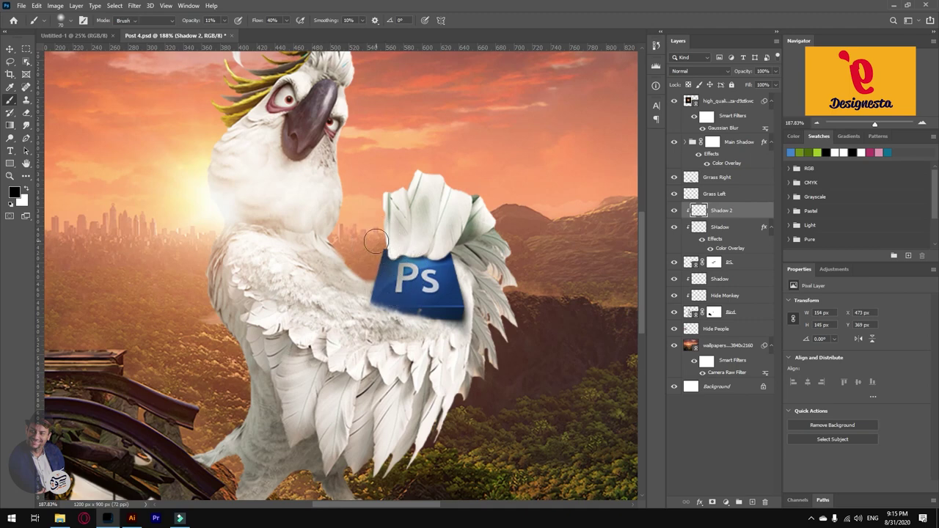
Try erasing the shading beside the PS box, undo it, and set the Eraser to 51% opacity and 69% flow.
key("e")
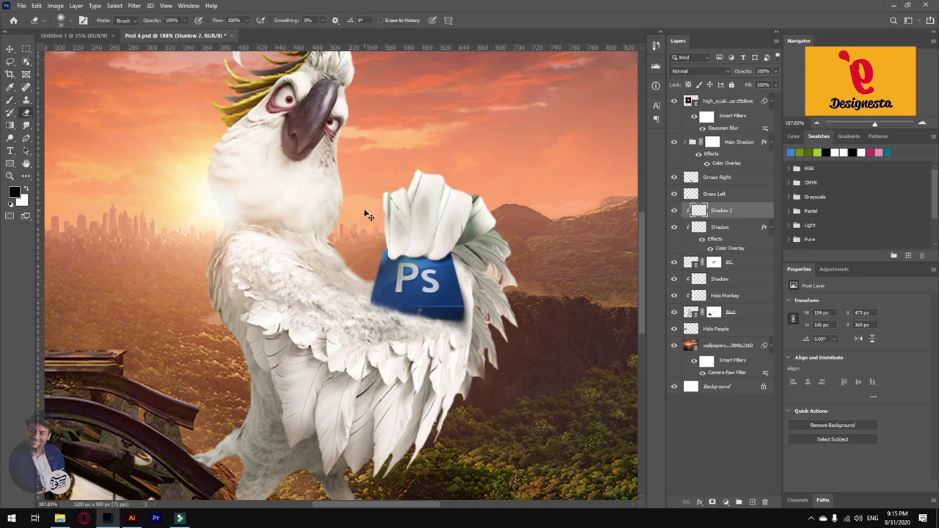
right_click(368, 216)
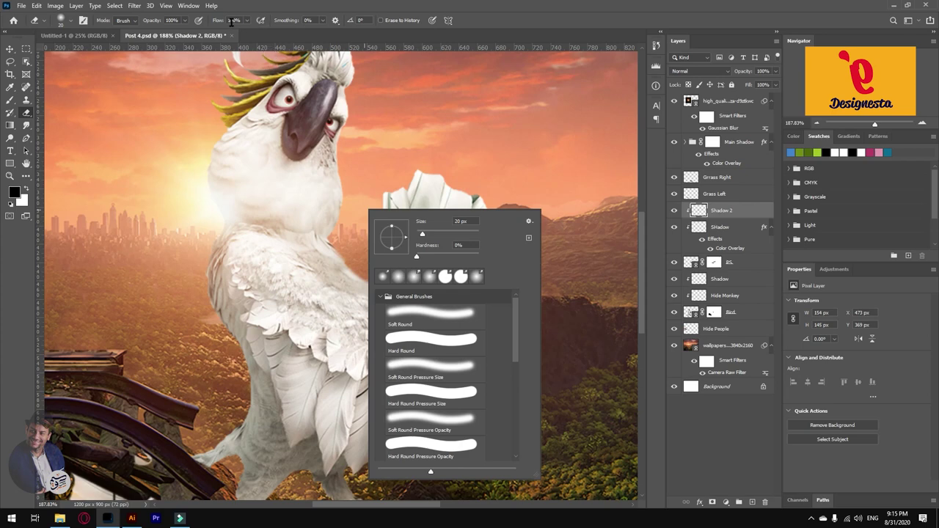
left_click_drag(225, 21, 209, 23)
left_click_drag(392, 247, 377, 273)
key("ctrl+z")
left_click_drag(158, 22, 157, 22)
key("1")
key("9")
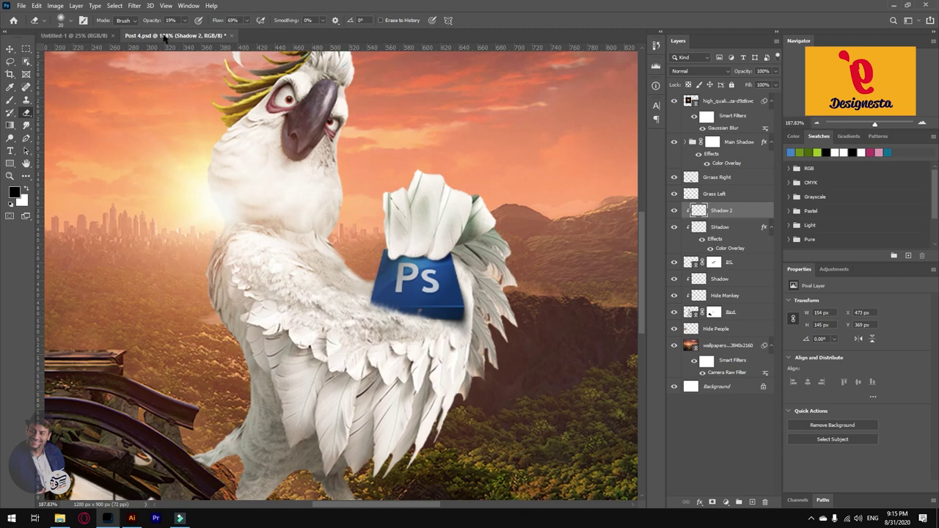
key("5")
key("1")
Smudge the Shadow 2 shading across the PS logo on the box to blend it softly.
left_click(25, 126)
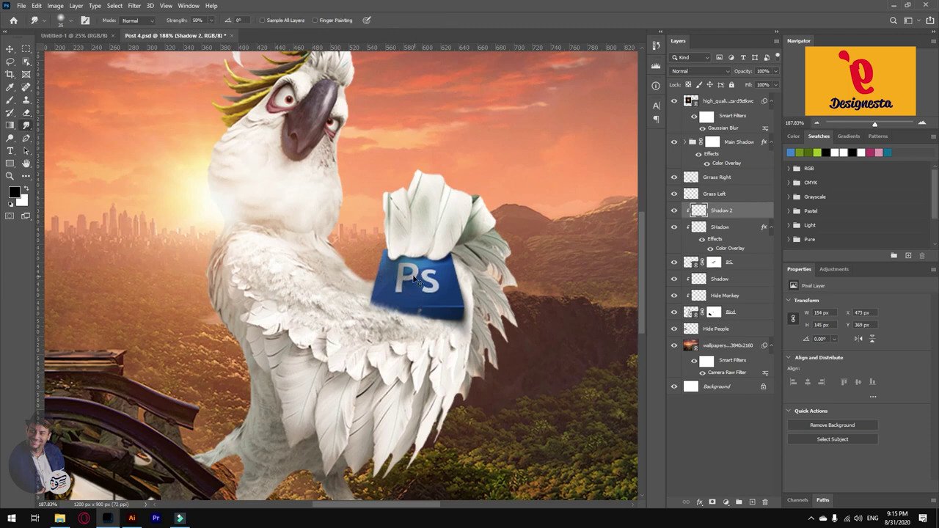
mouse_move(419, 281)
left_mouse_down()
mouse_move(415, 273)
mouse_move(429, 279)
mouse_move(400, 280)
left_mouse_up()
scroll(398, 282, "down", 5)
Fill the Bird layer's outline with black on a new layer, deselect, and place that layer directly above the Main Shadow group.
key("v")
scroll(374, 359, "up", 1)
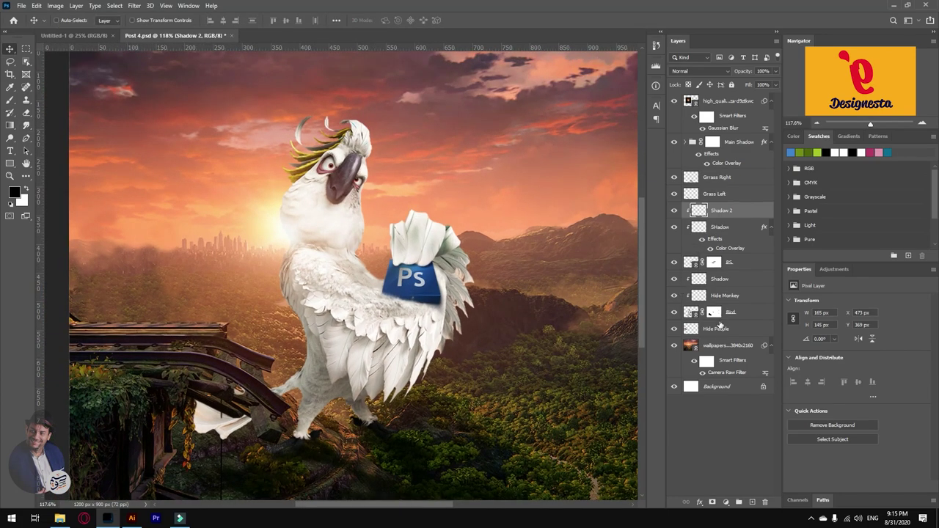
left_click(692, 313, "ctrl")
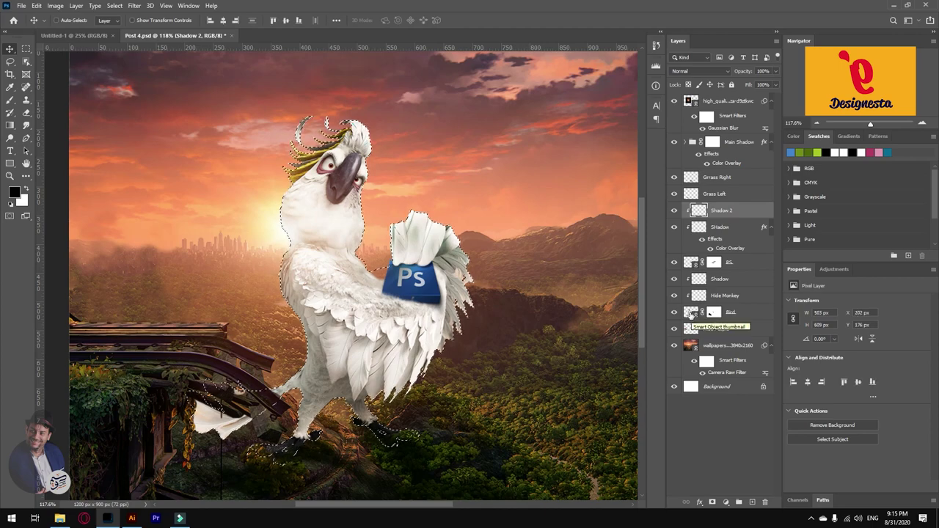
left_click(744, 312)
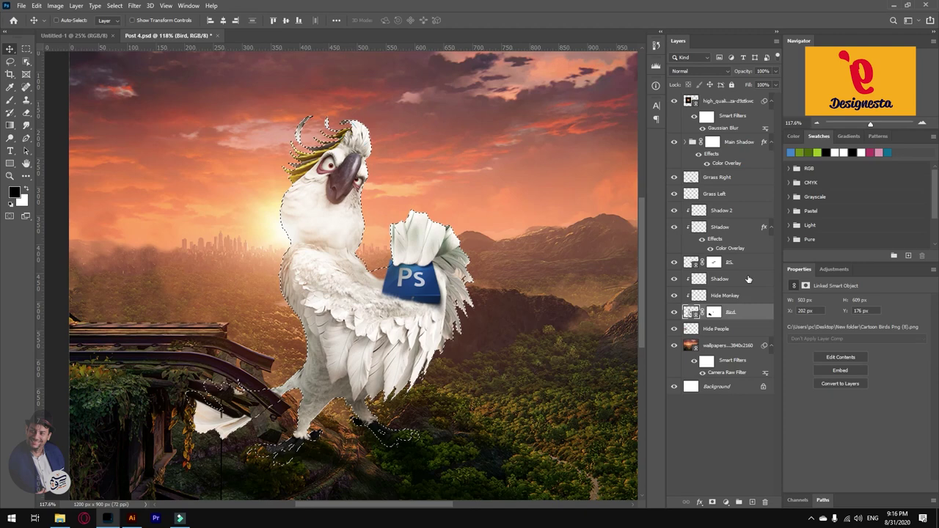
left_click(748, 279)
key("ctrl+shift+alt+n")
key("alt+BackSpace")
key("ctrl+d")
left_click_drag(738, 279, 760, 136)
Reapply the last filter to the black silhouette layer and set its opacity to 45%.
left_click_drag(742, 71, 721, 71)
key("ctrl+alt+f")
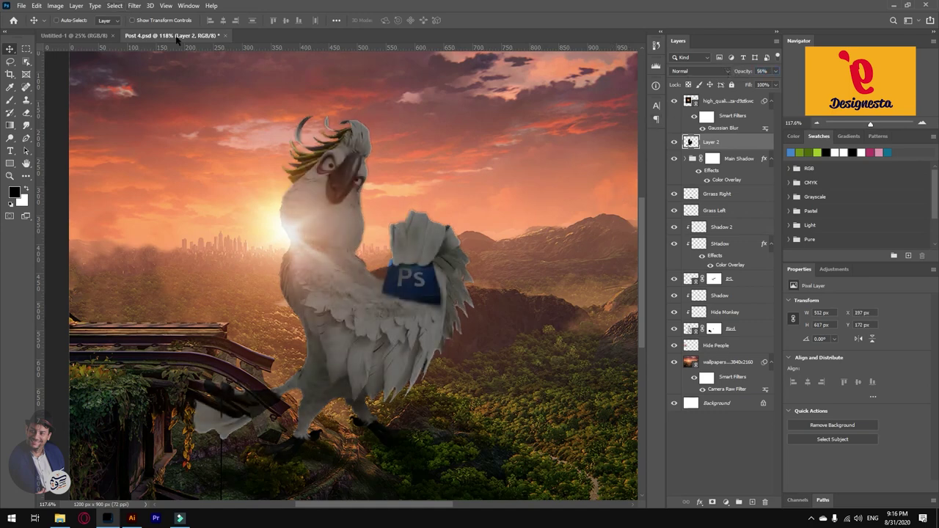
left_click_drag(746, 72, 741, 72)
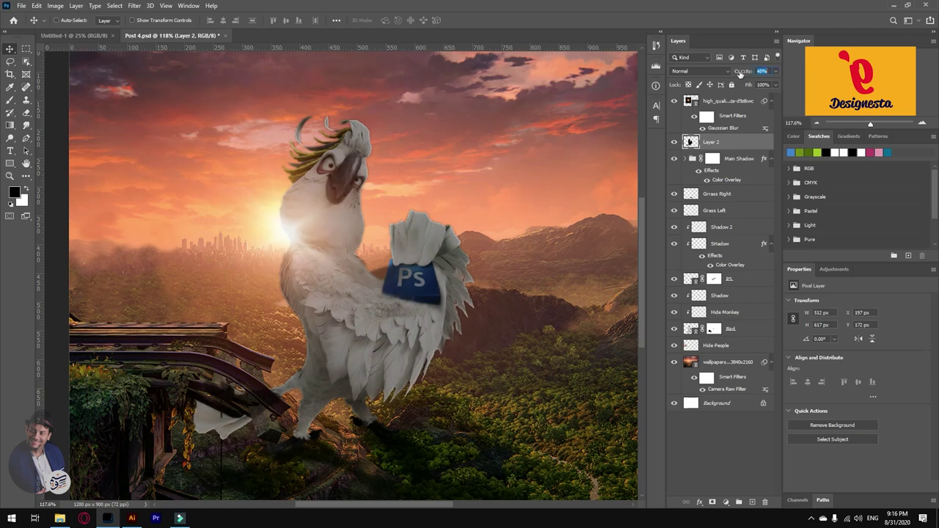
Erase the dark silhouette over the crest, head and sun-facing edge of the bird with a soft eraser at 51% opacity and 62% flow.
key("e")
right_click(455, 251)
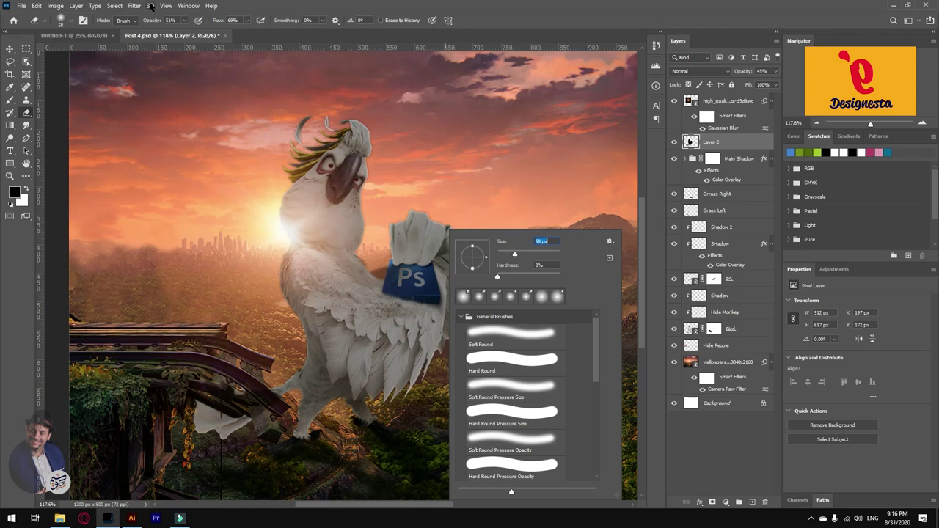
left_click_drag(215, 20, 211, 20)
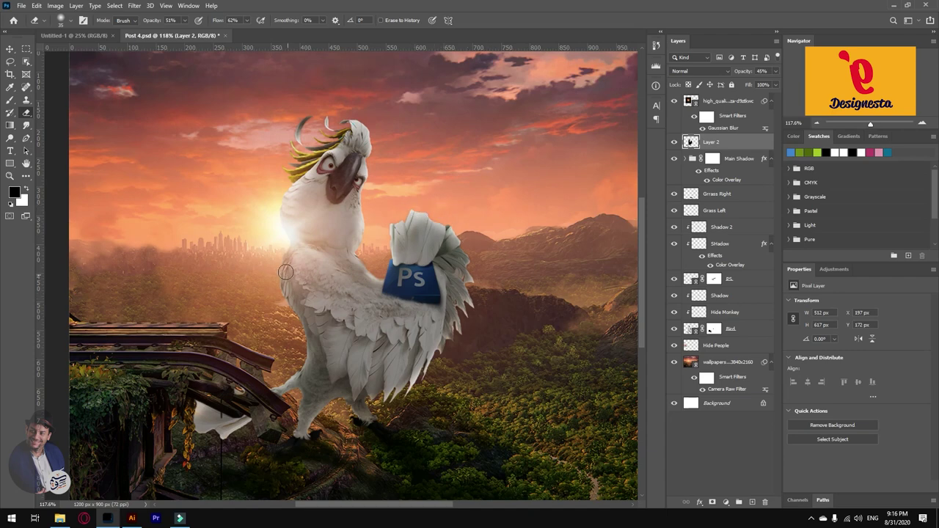
Add a new layer above Layer 2 and move both layers directly below Grass Left, above Shadow 2.
left_click(749, 503)
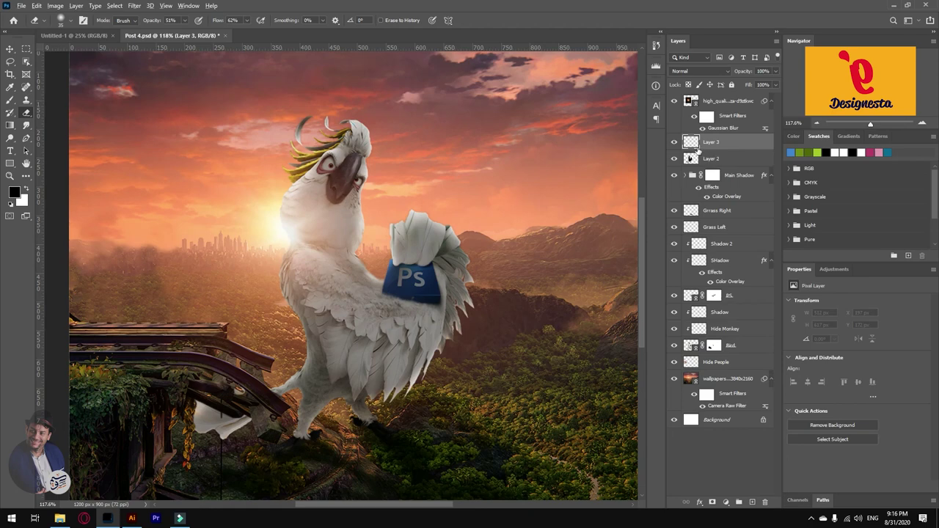
left_click(675, 159)
left_click(674, 159)
left_click(716, 159, "shift")
left_click_drag(715, 159, 692, 229)
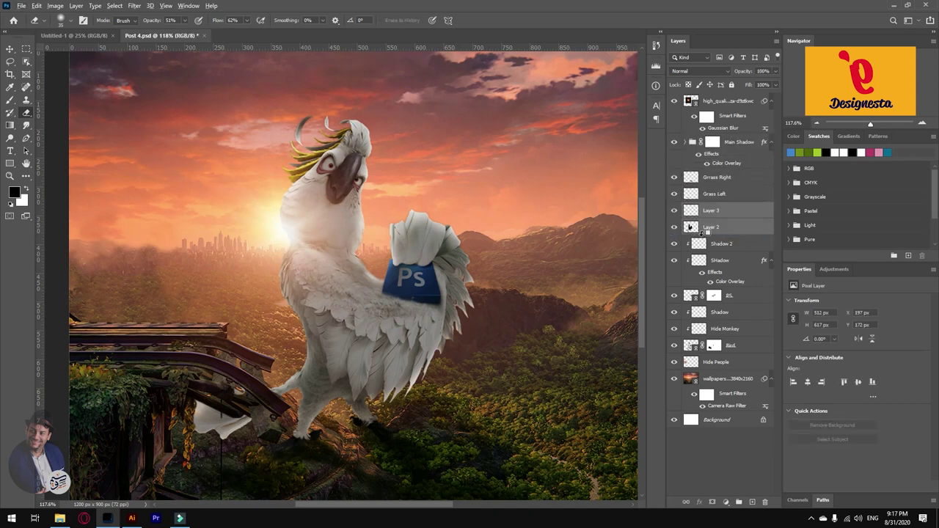
Try to clip Layer 2 and Layer 3 to the PS box layer, and undo the clipping.
left_click(702, 234, "alt")
left_click(697, 218, "alt")
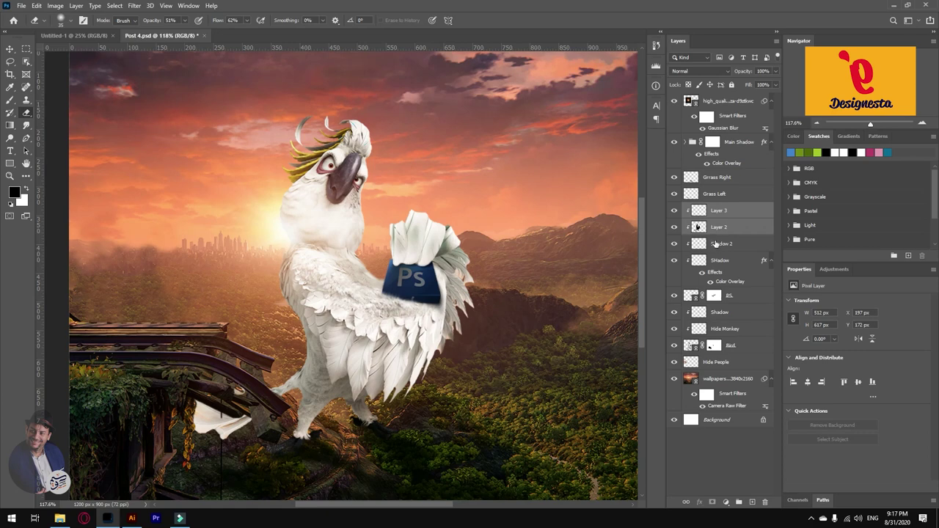
key("ctrl+z")
key("ctrl+z")
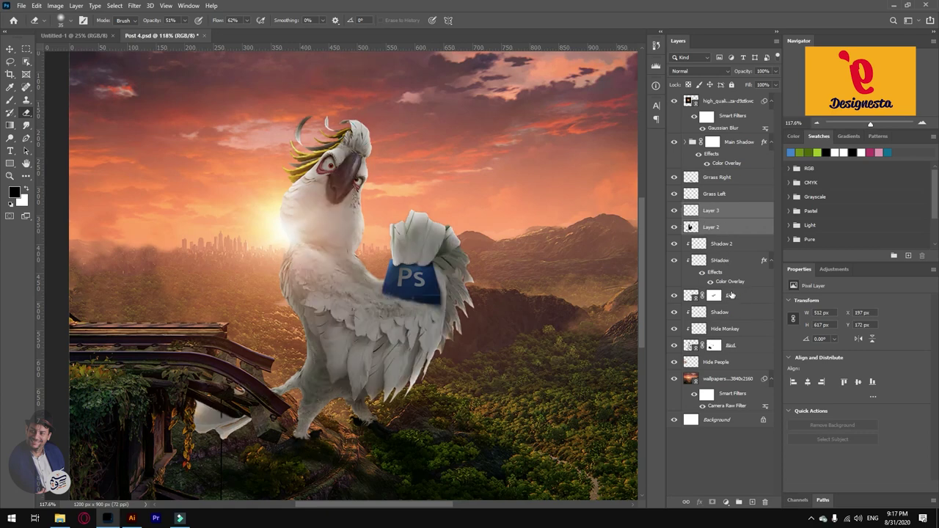
Try clipping Layer 2 and Layer 3 to the Bird beneath the PS layer, and return them directly below Grass Left.
left_click(736, 348)
left_click(719, 228)
left_click(716, 211, "shift")
left_click_drag(715, 212, 757, 307)
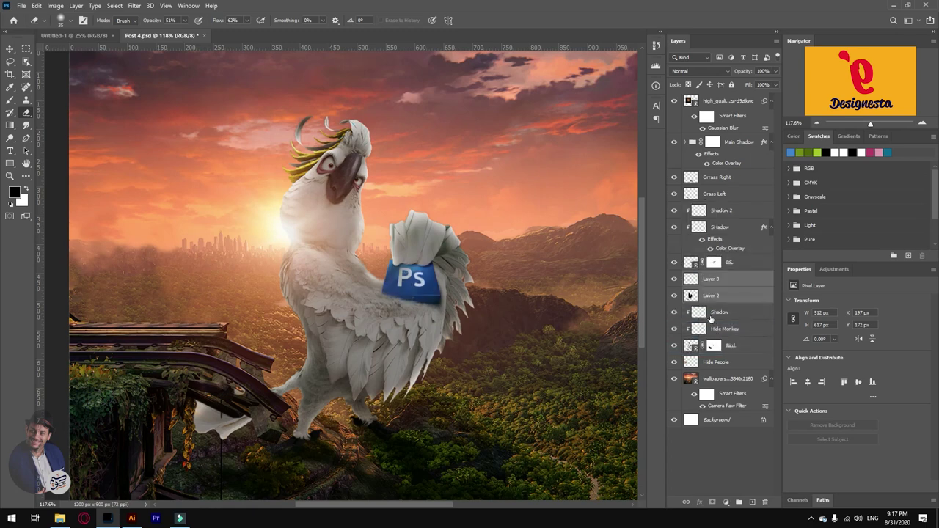
left_click(692, 297, "alt")
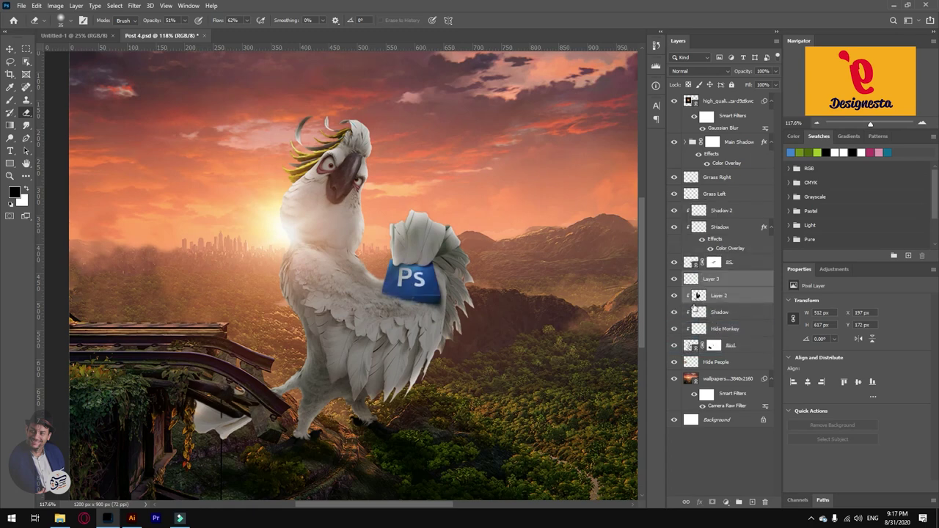
key("ctrl+z")
left_click(705, 286, "alt")
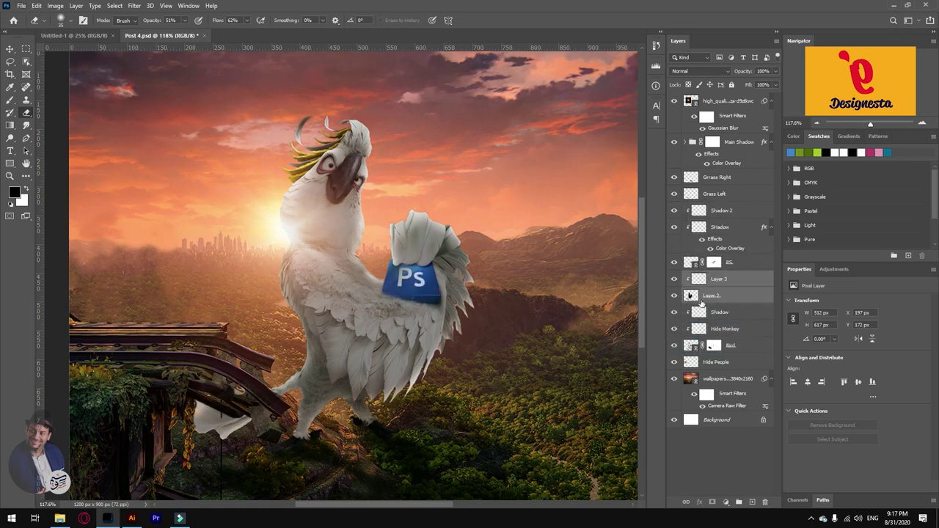
left_click(700, 302, "alt")
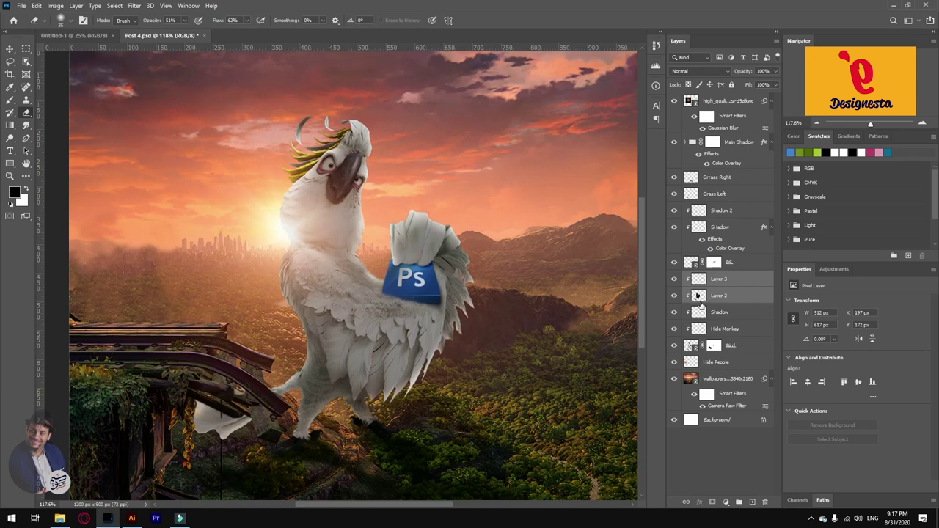
left_click(674, 295)
left_click(675, 295)
left_click_drag(739, 288, 762, 198)
Group the layers from Shadow 2 down to Bird and name the group Main Item.
left_click(722, 244)
left_click(730, 352, "shift")
key("ctrl+g")
double_click(710, 242)
type("Main Item")
key("Return")
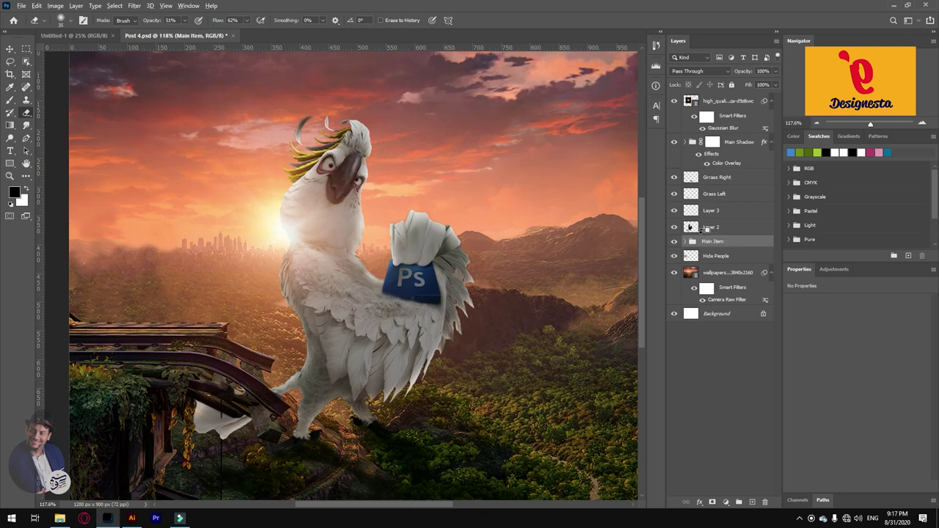
Clip Layer 2 and Layer 3 to the Main Item group and rename Layer 2 as Darken.
left_click(701, 233, "alt")
left_click(706, 218, "alt")
double_click(719, 227)
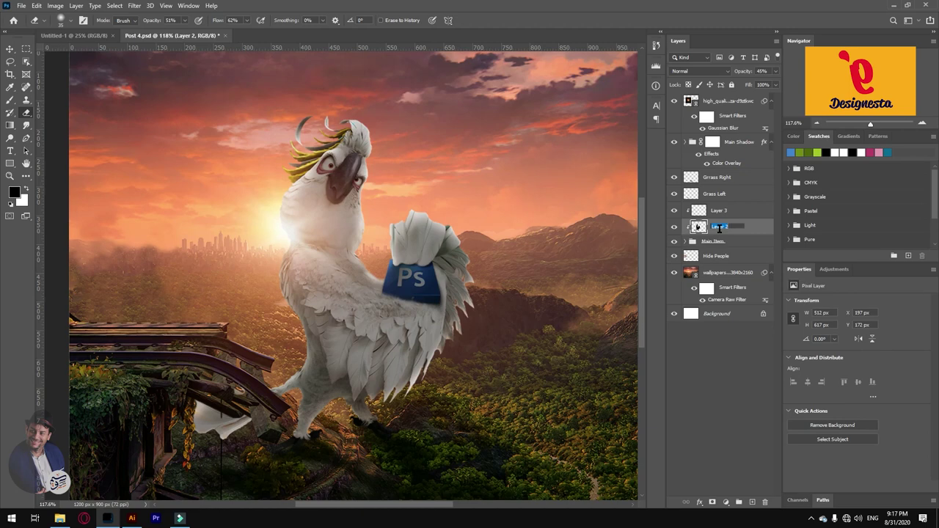
type("Darken")
key("Return")
Sample a light orange foreground colour from the sunset sky beside the bird's head.
left_click(705, 213)
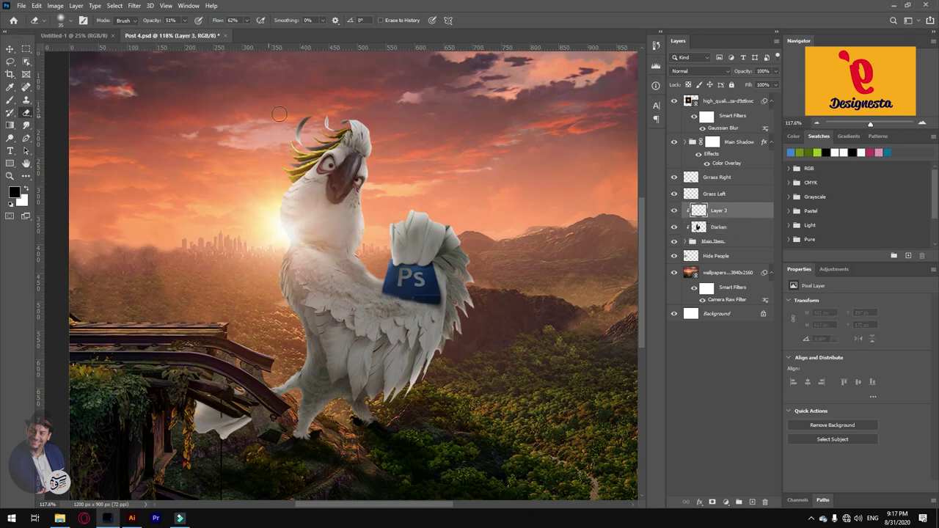
key("i")
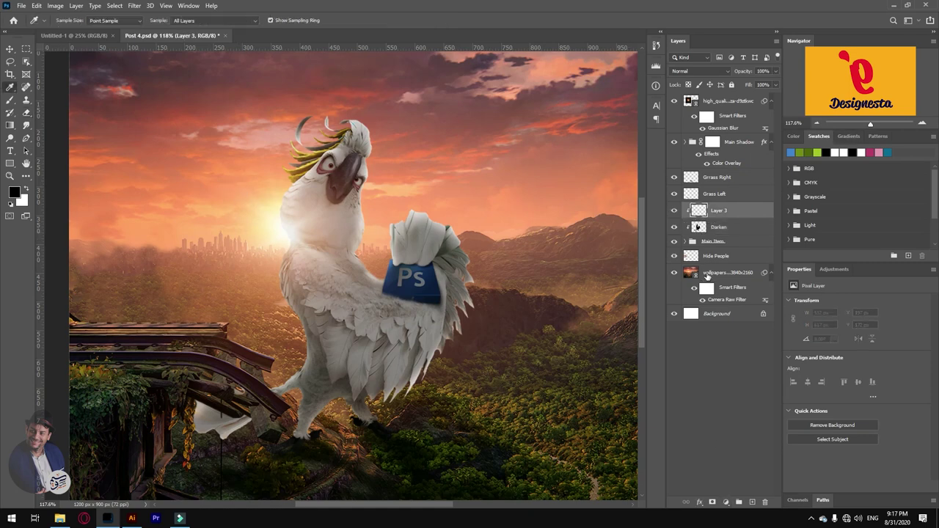
left_click(703, 273)
left_click(267, 211)
left_click(251, 197)
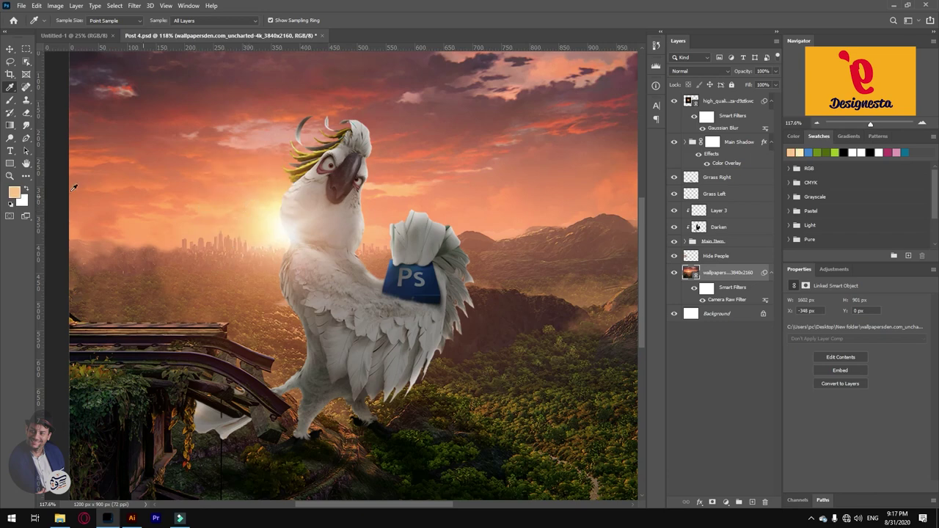
Adjust the foreground colour to a more saturated golden orange with a hue of 38°.
left_click(13, 192)
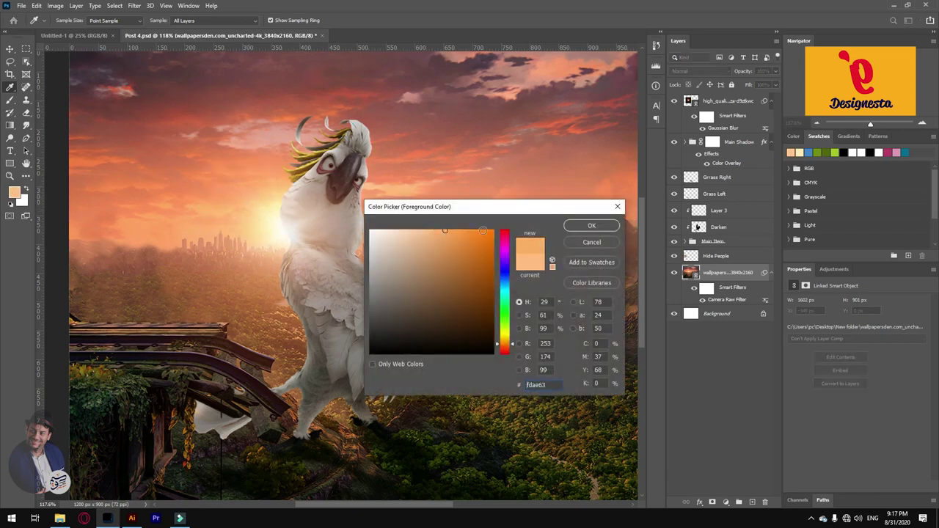
left_click(592, 226)
left_click(13, 192)
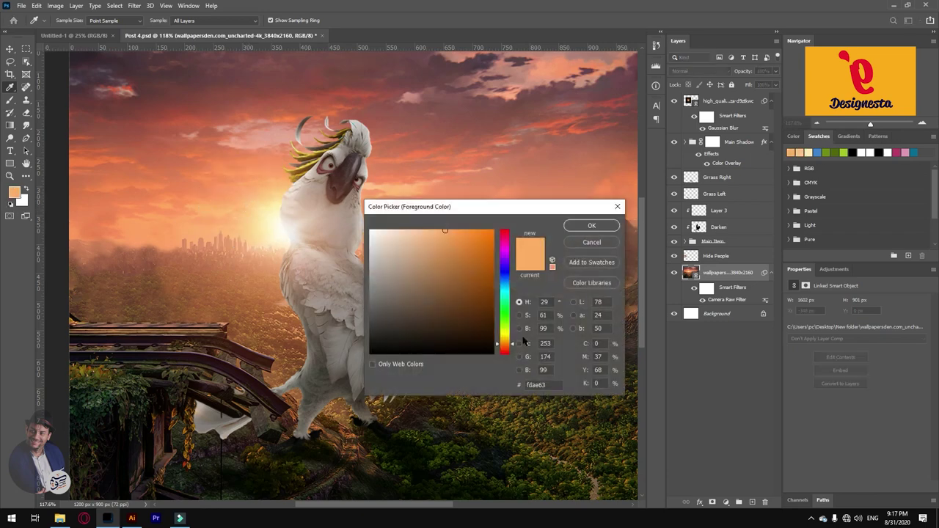
left_click_drag(513, 342, 512, 344)
left_click(471, 231)
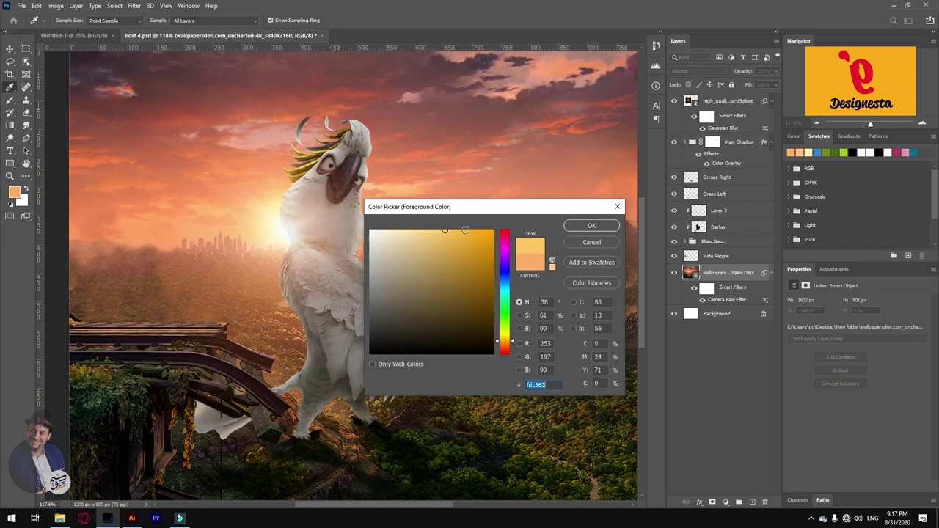
left_click(581, 227)
Rename Layer 3, clipped above Darken, as Light Reflection.
double_click(720, 212)
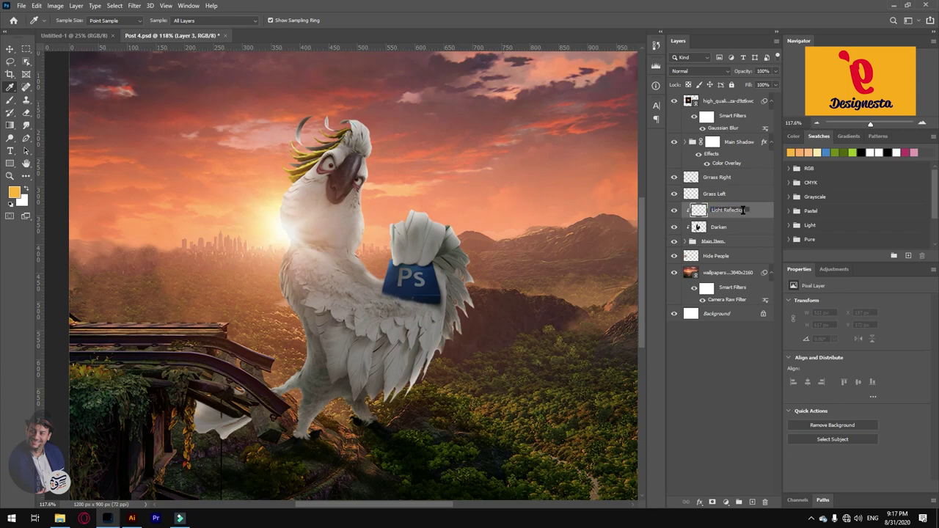
type("Light Reflection")
key("Return")
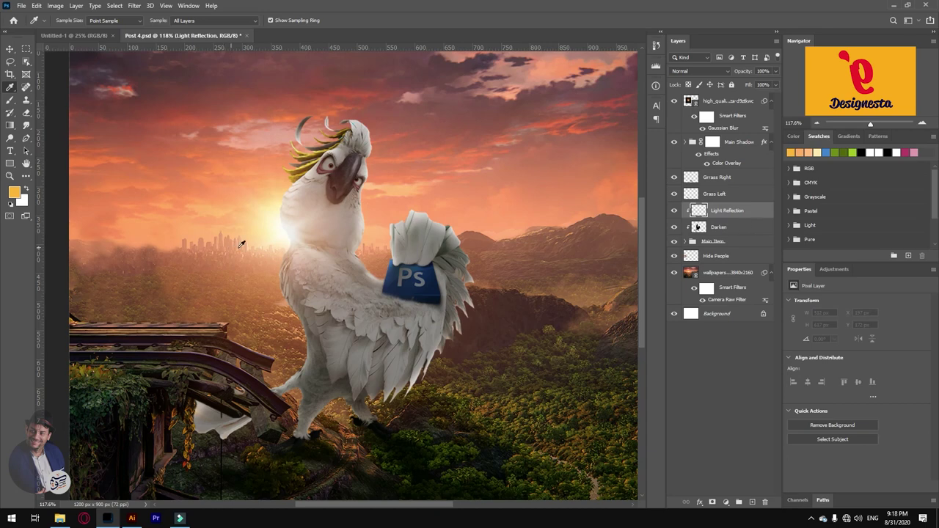
Brush golden light onto the bird's crest, head and neck with a 45 px soft brush at 20% opacity and 40% flow.
key("b")
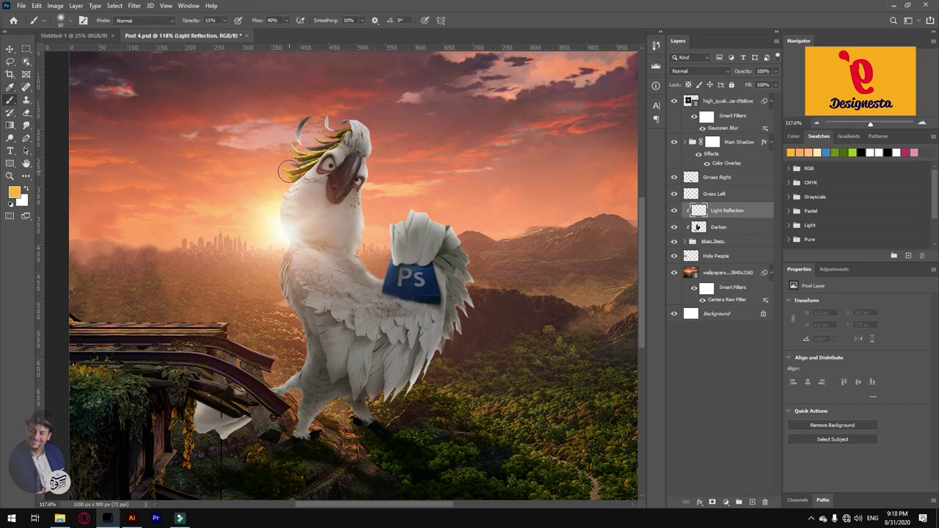
mouse_move(289, 171)
left_mouse_down()
mouse_move(273, 204)
mouse_move(285, 192)
left_mouse_up()
key("[")
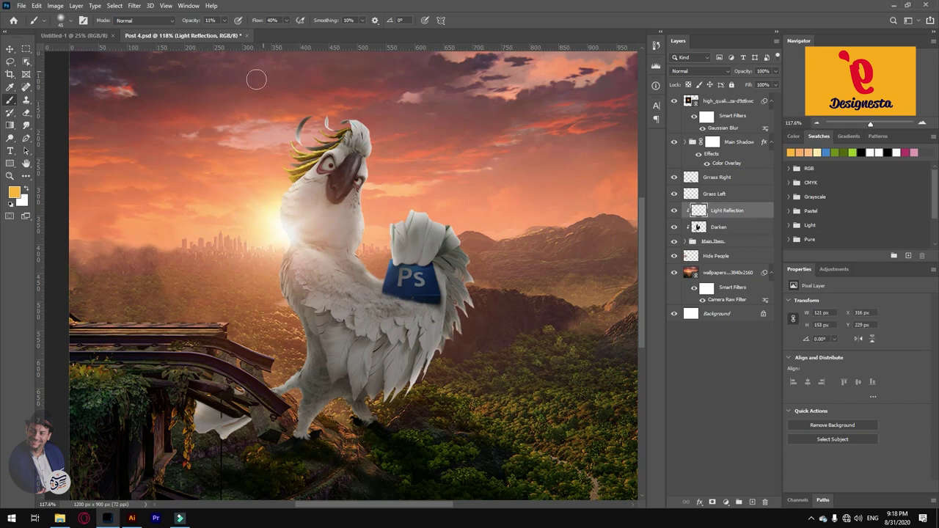
left_click_drag(194, 21, 202, 23)
mouse_move(314, 129)
left_mouse_down()
mouse_move(288, 181)
mouse_move(286, 251)
mouse_move(273, 303)
mouse_move(292, 330)
mouse_move(288, 305)
mouse_move(270, 290)
mouse_move(283, 244)
mouse_move(278, 256)
mouse_move(272, 195)
mouse_move(278, 239)
mouse_move(283, 184)
mouse_move(369, 133)
mouse_move(367, 123)
mouse_move(383, 159)
mouse_move(368, 170)
mouse_move(365, 227)
left_mouse_up()
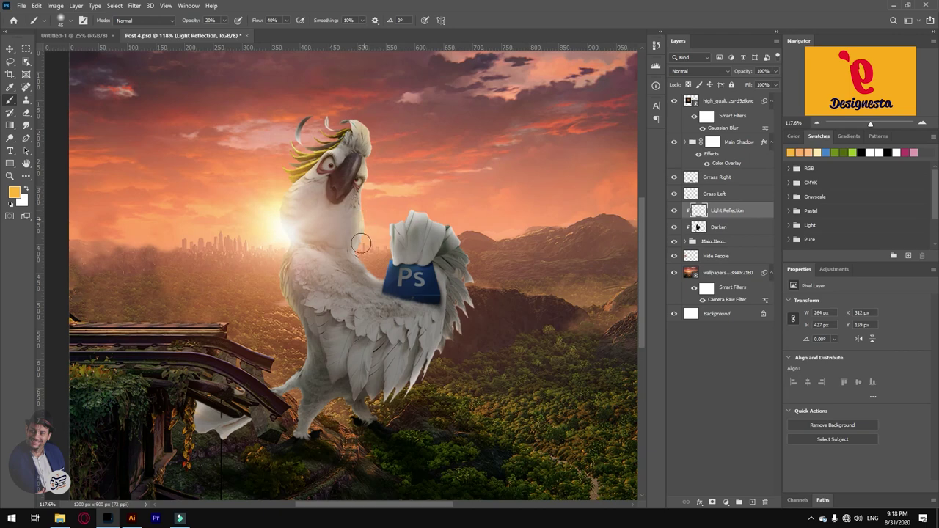
Paint golden light over the raised tail feathers, the head's sun-facing edge and the lower body and legs at 20% brush opacity.
mouse_move(378, 268)
left_mouse_down()
mouse_move(403, 212)
mouse_move(388, 224)
mouse_move(431, 218)
mouse_move(391, 200)
mouse_move(473, 246)
left_mouse_up()
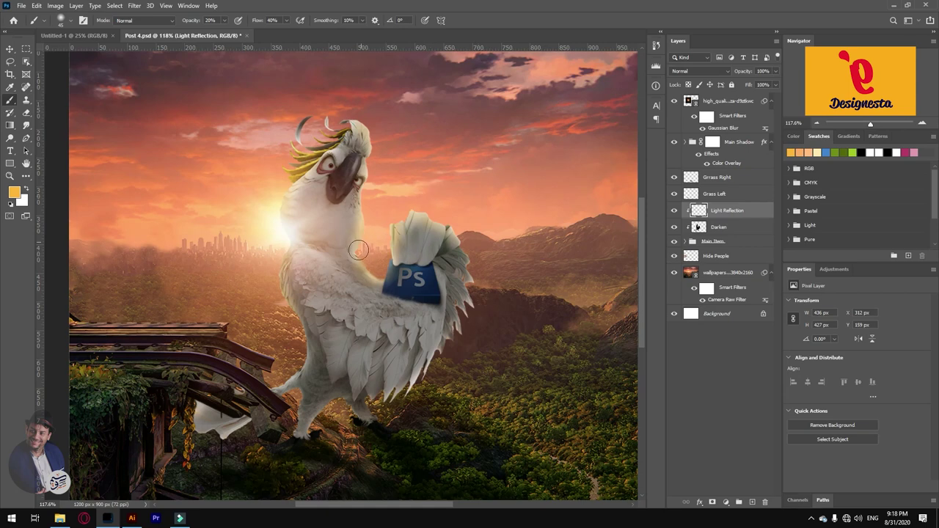
mouse_move(353, 135)
left_mouse_down()
mouse_move(293, 173)
mouse_move(330, 138)
mouse_move(284, 180)
mouse_move(271, 212)
left_mouse_up()
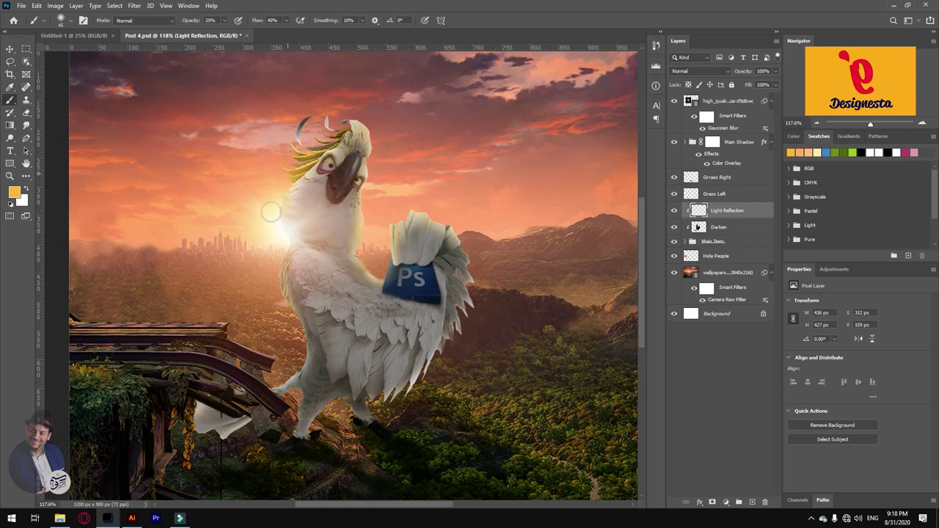
mouse_move(295, 359)
left_mouse_down()
mouse_move(308, 339)
mouse_move(286, 380)
mouse_move(202, 398)
mouse_move(192, 428)
mouse_move(240, 434)
mouse_move(223, 438)
mouse_move(324, 423)
mouse_move(331, 410)
mouse_move(319, 428)
mouse_move(338, 399)
mouse_move(347, 415)
mouse_move(377, 408)
mouse_move(385, 394)
left_mouse_up()
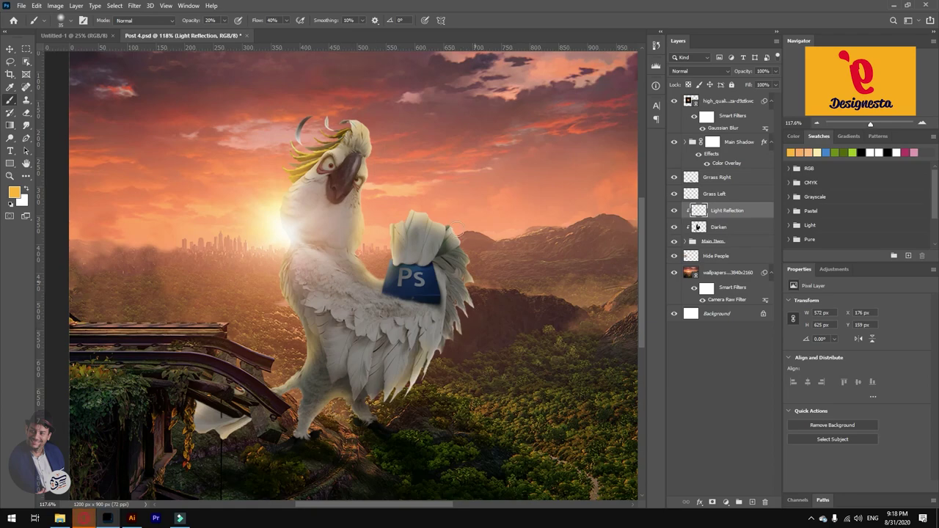
Set the Light Reflection layer's blend mode to Overlay.
left_click(701, 71)
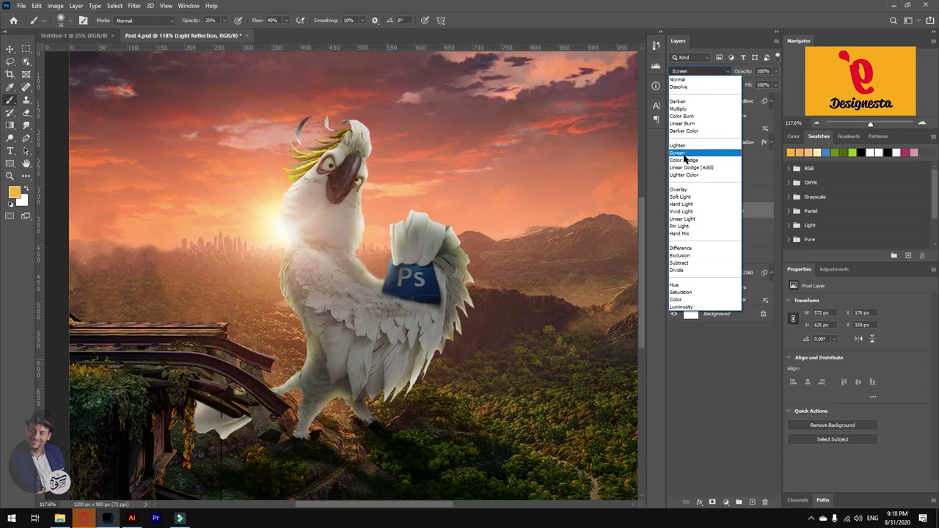
left_click(686, 191)
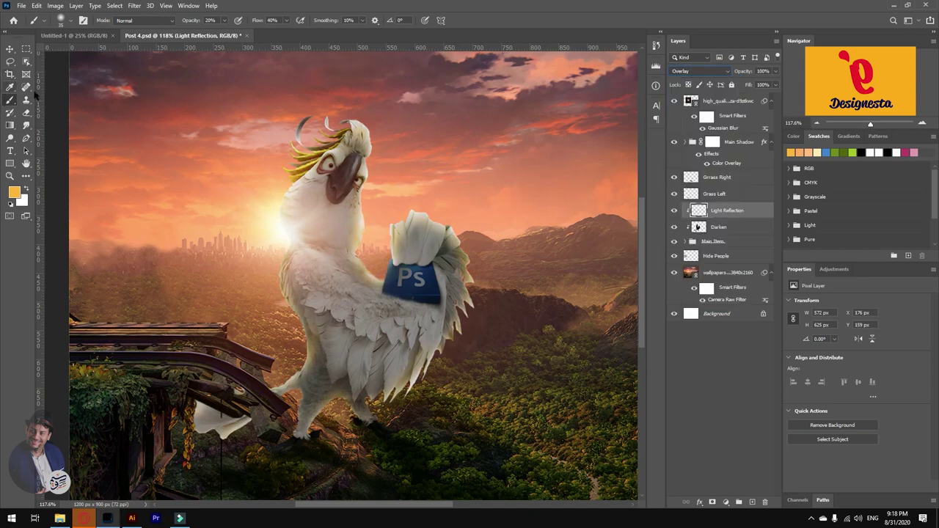
key("e")
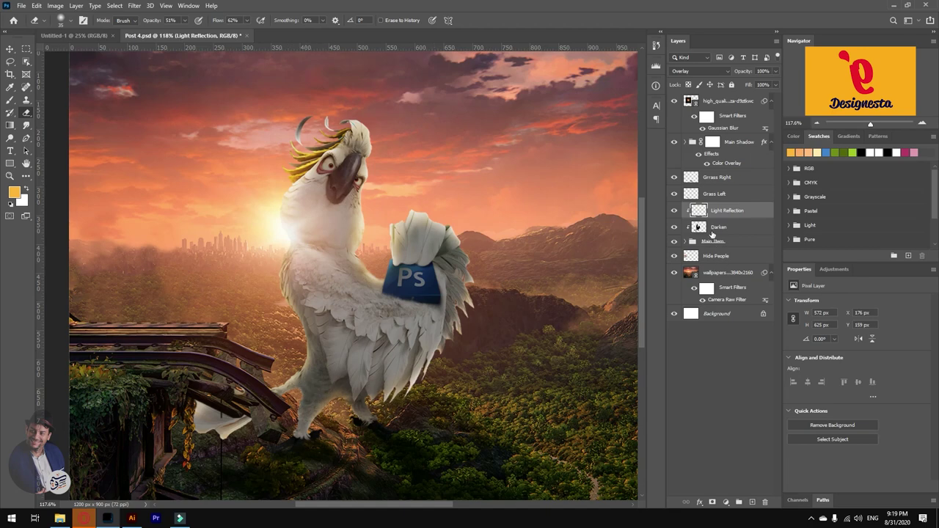
key("b")
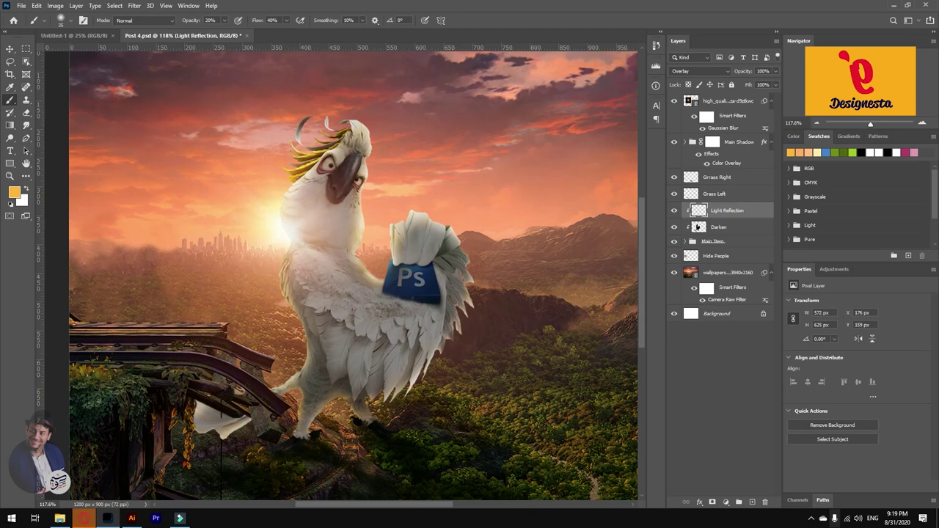
Add a new layer clipped above Light Reflection and brush golden light along the sun-facing edge of the bird's head and neck at 20% opacity.
left_click(752, 502)
left_click(691, 218, "alt")
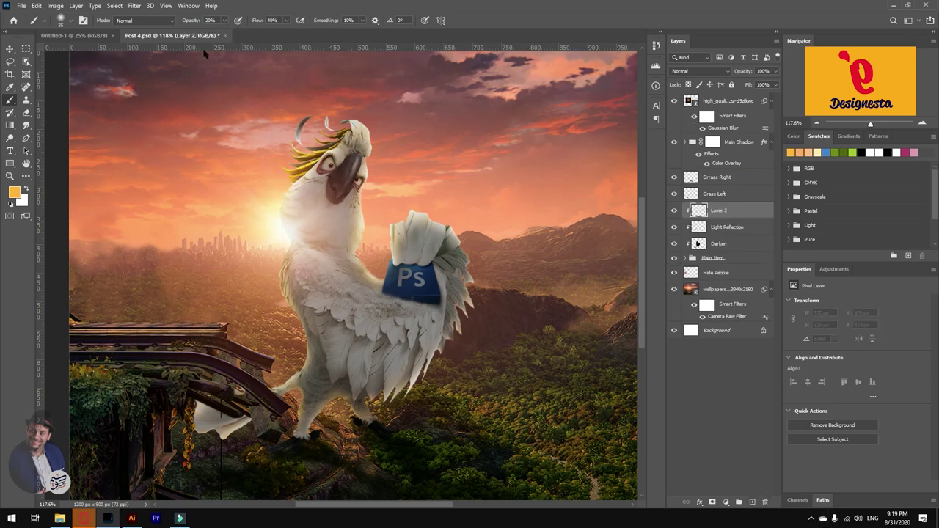
mouse_move(315, 175)
left_mouse_down()
mouse_move(284, 182)
mouse_move(263, 209)
mouse_move(285, 184)
mouse_move(265, 229)
left_mouse_up()
mouse_move(284, 187)
left_mouse_down()
mouse_move(282, 253)
mouse_move(292, 197)
mouse_move(309, 175)
mouse_move(286, 219)
mouse_move(294, 237)
mouse_move(276, 309)
mouse_move(298, 175)
mouse_move(308, 167)
mouse_move(286, 195)
mouse_move(284, 229)
mouse_move(296, 174)
left_mouse_up()
Switch back to the Light Reflection layer and save the document.
key("e")
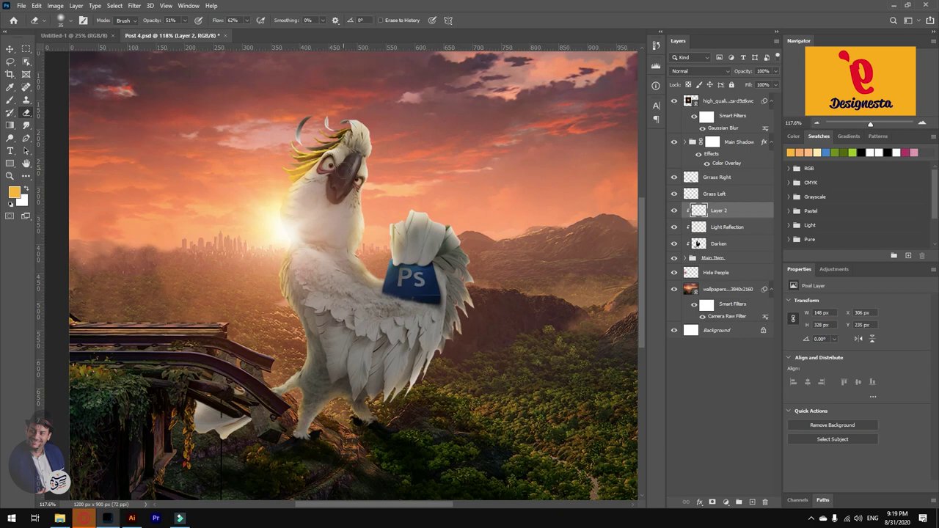
left_click(700, 229)
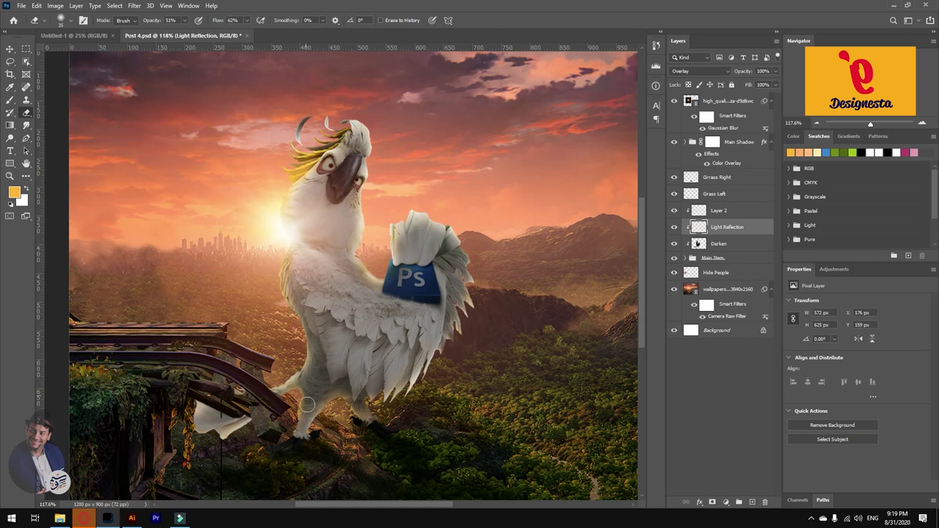
key("v")
key("ctrl+s")
Add a Color Balance adjustment clipped to the Main Item group with midtones at +33 Cyan-Red and -12 Yellow-Blue.
left_click(733, 260)
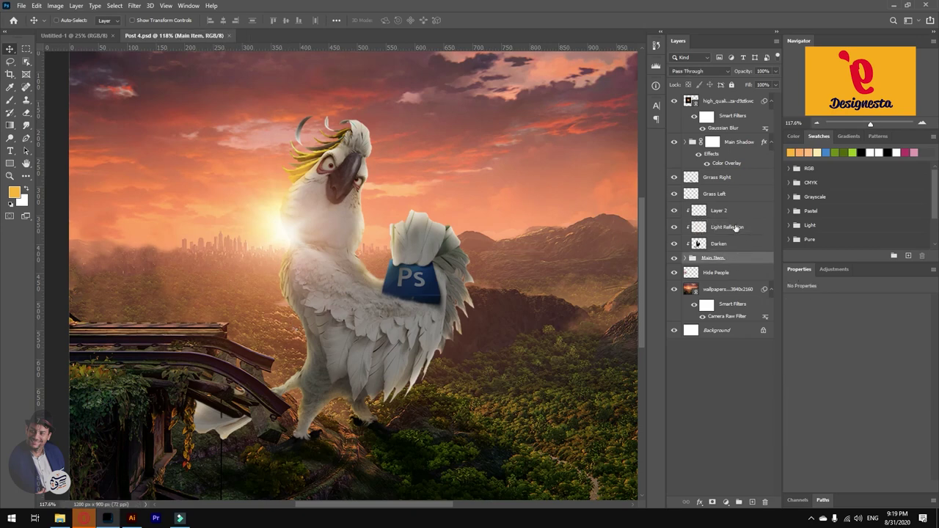
left_click(725, 503)
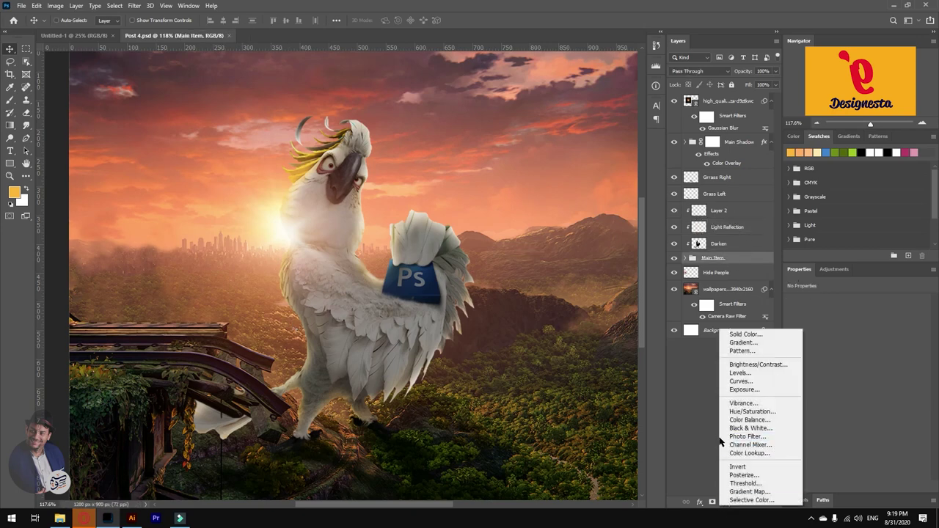
left_click(748, 420)
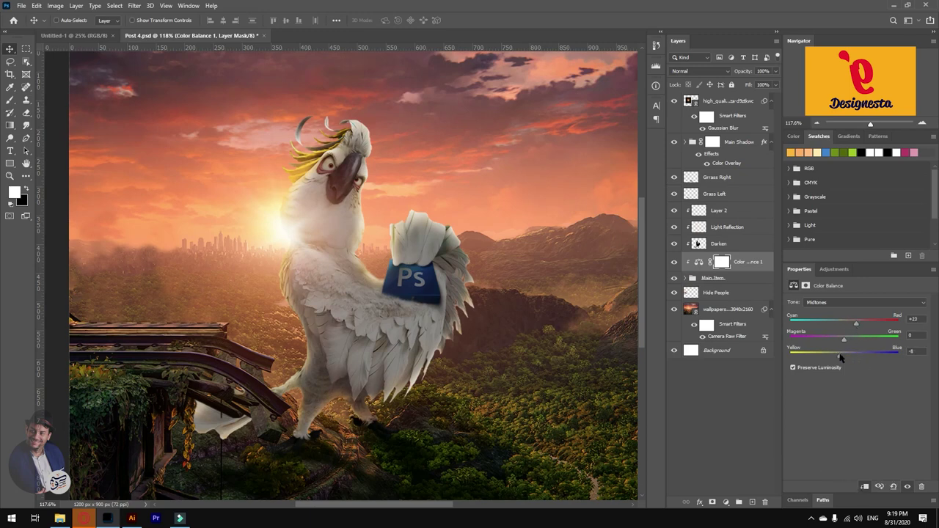
left_click_drag(838, 355, 837, 355)
Duplicate the Bird layer inside the Main Item group, hide the original and rasterize the copy.
left_click(685, 281)
left_click(747, 396)
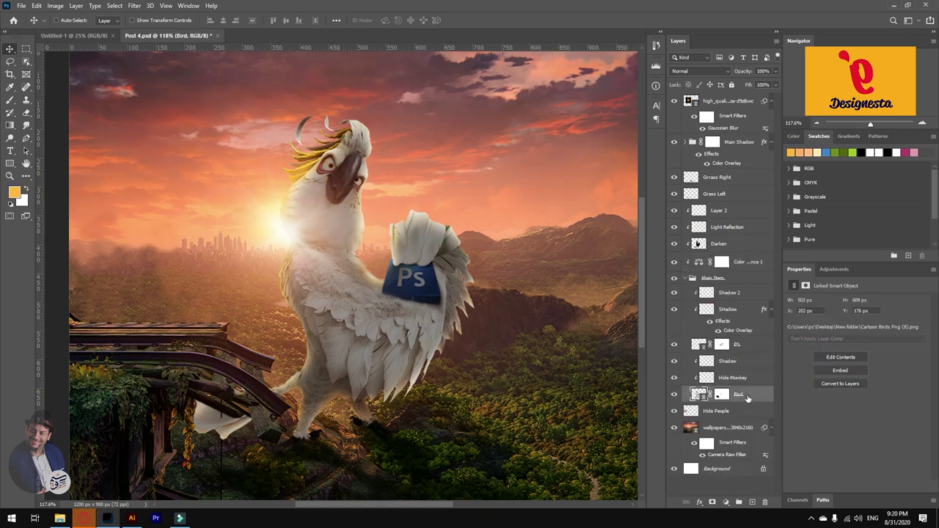
left_click(56, 6)
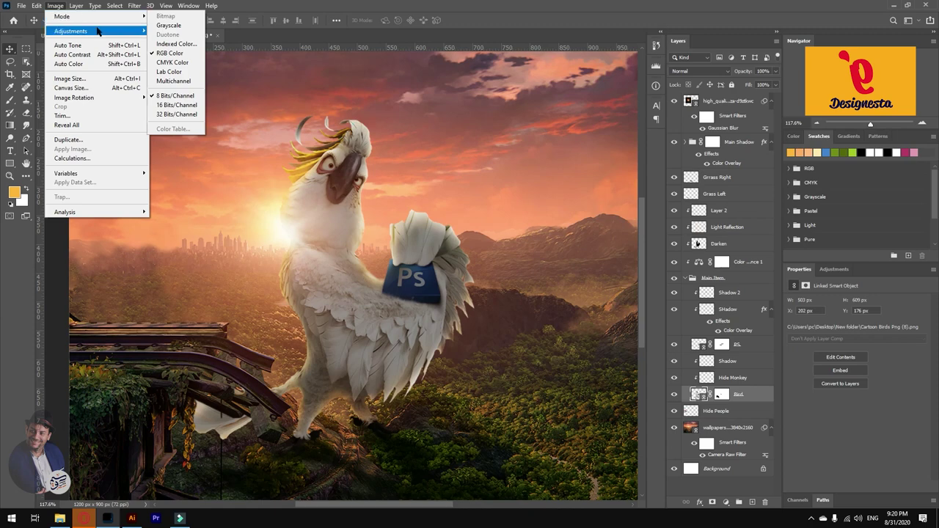
mouse_move(98, 31)
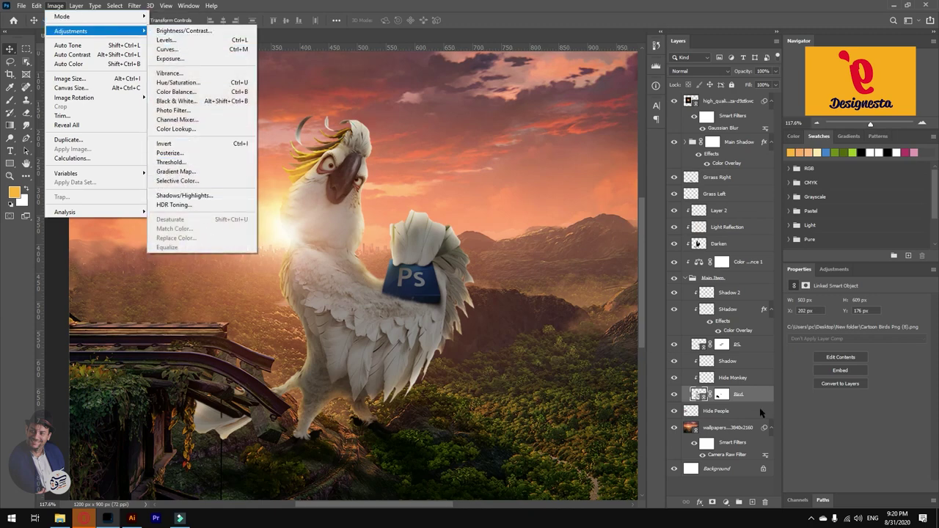
left_click(755, 402)
key("ctrl+j")
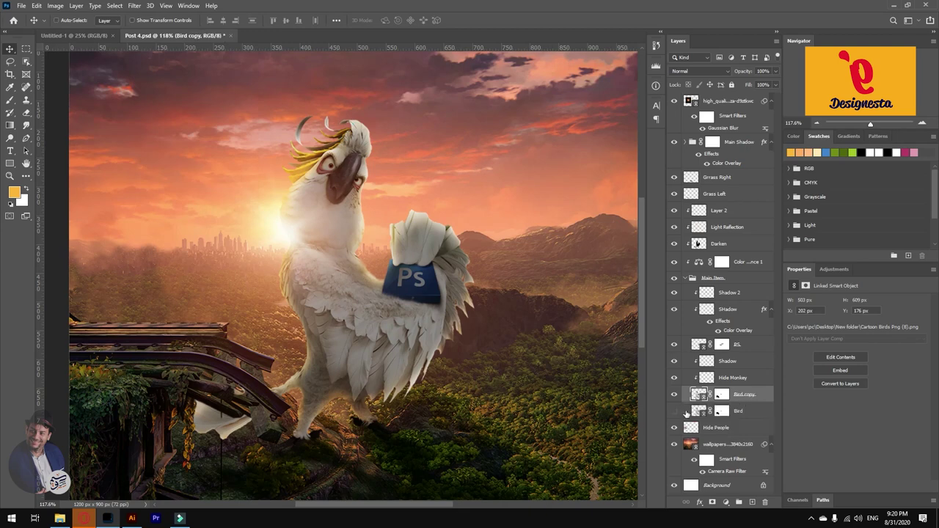
right_click(758, 395)
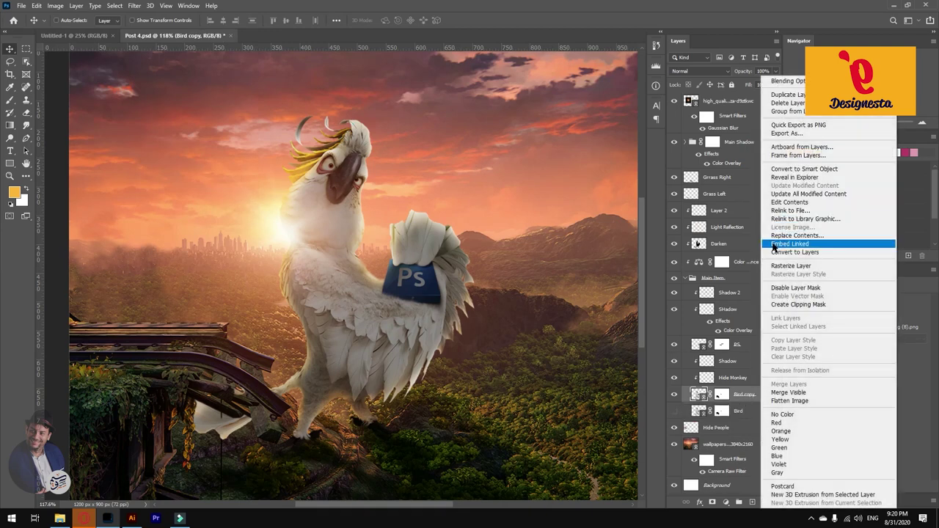
left_click(779, 266)
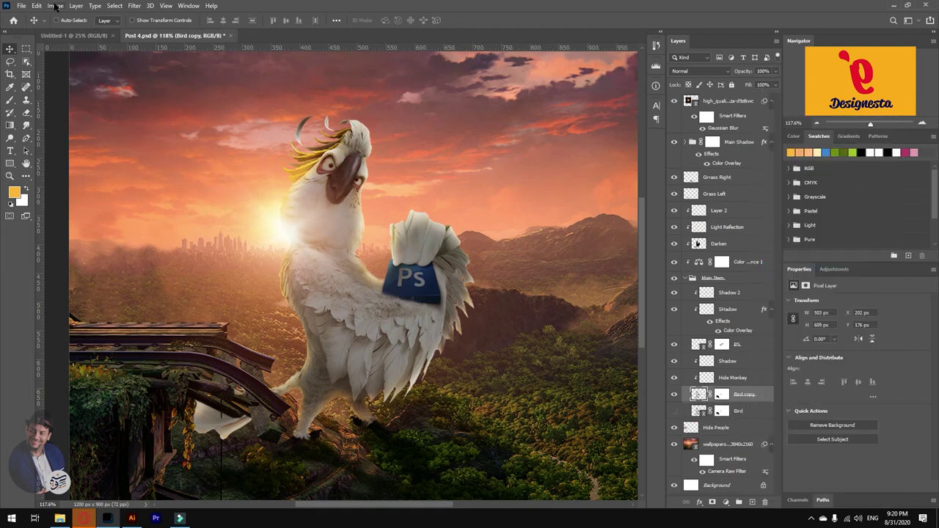
Start Match Color on the Bird copy layer, with Post 4.psd as the source and Background as the source layer.
left_click(55, 6)
mouse_move(55, 30)
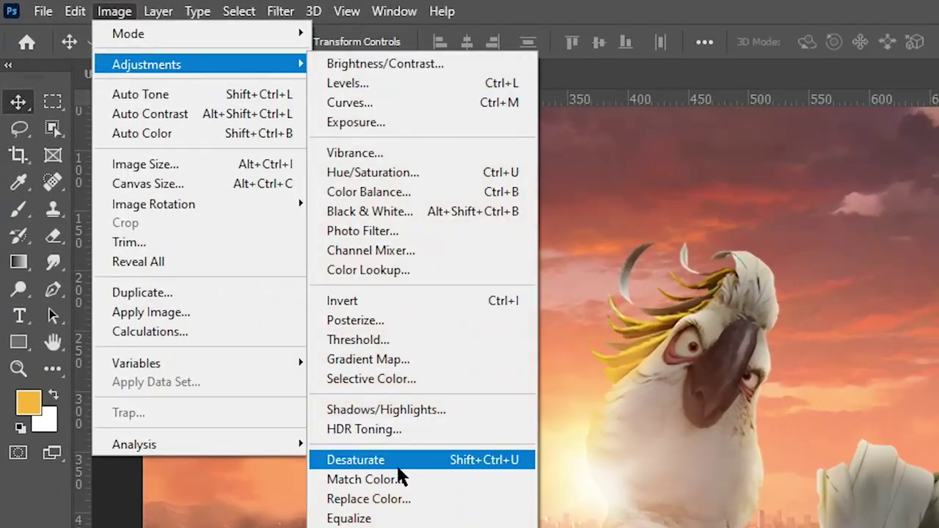
left_click(391, 483)
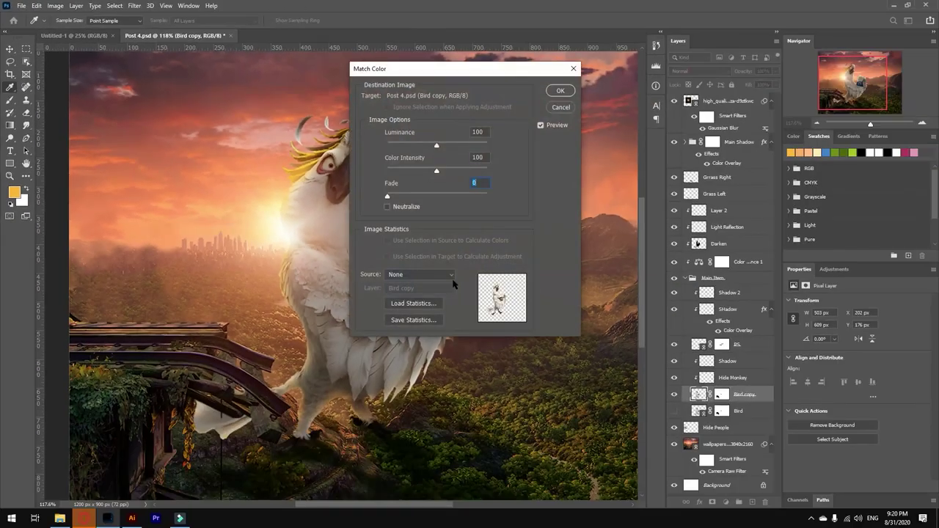
left_click(431, 276)
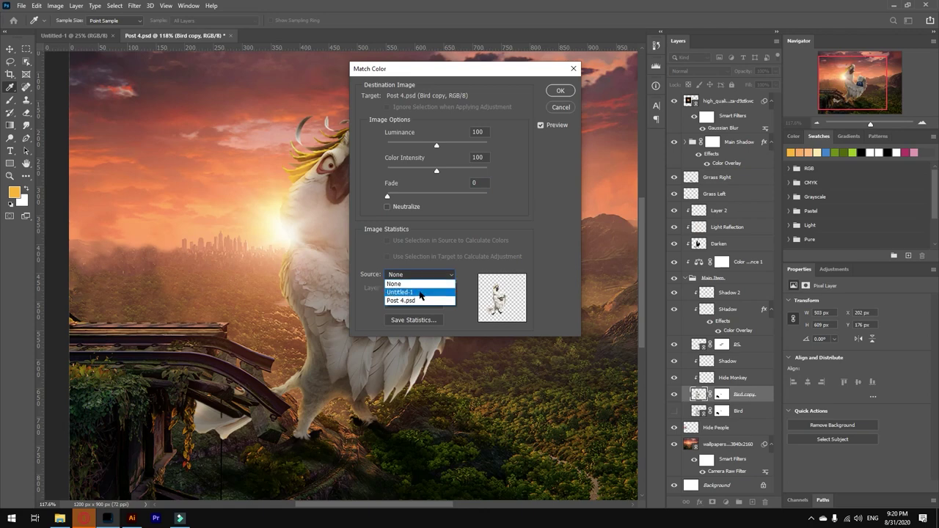
left_click(422, 301)
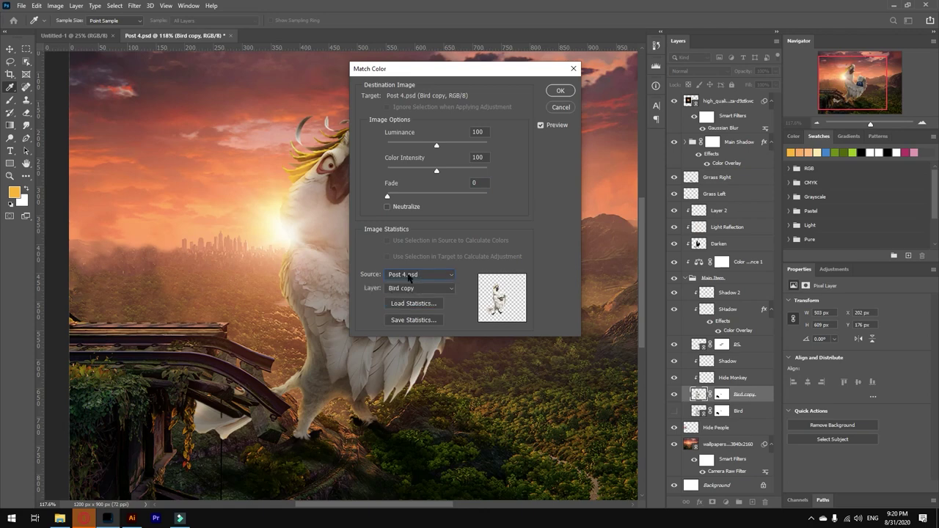
left_click(396, 287)
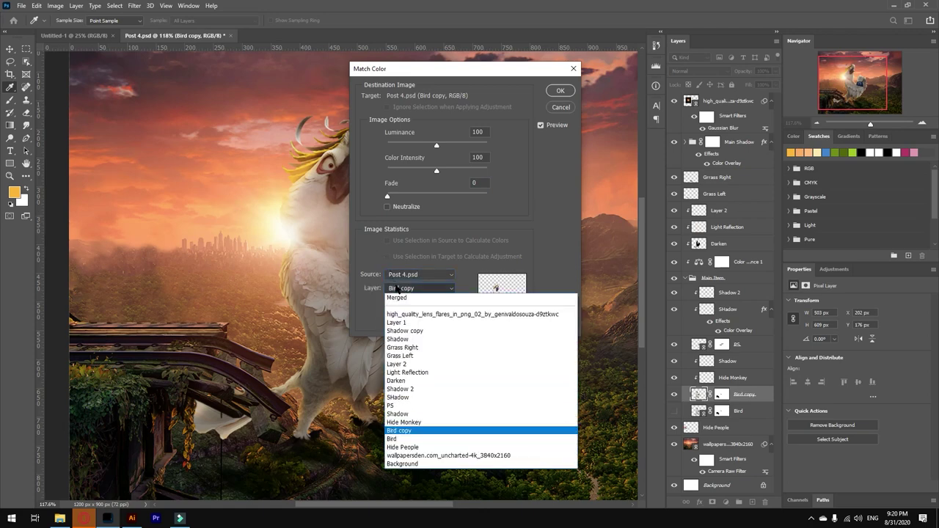
left_click(416, 466)
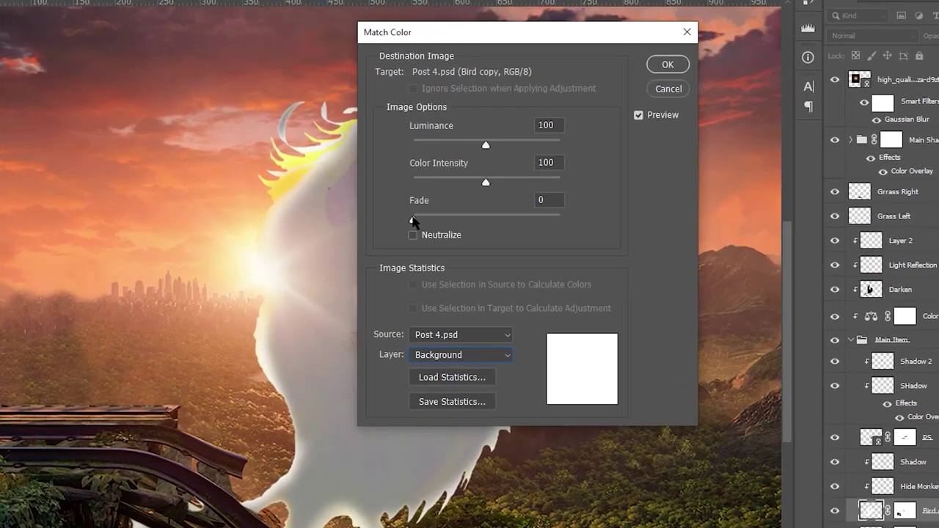
Set Match Color luminance to 42, color intensity to 94 and fade to 100, compare against the original and apply it.
left_click_drag(387, 196, 519, 217)
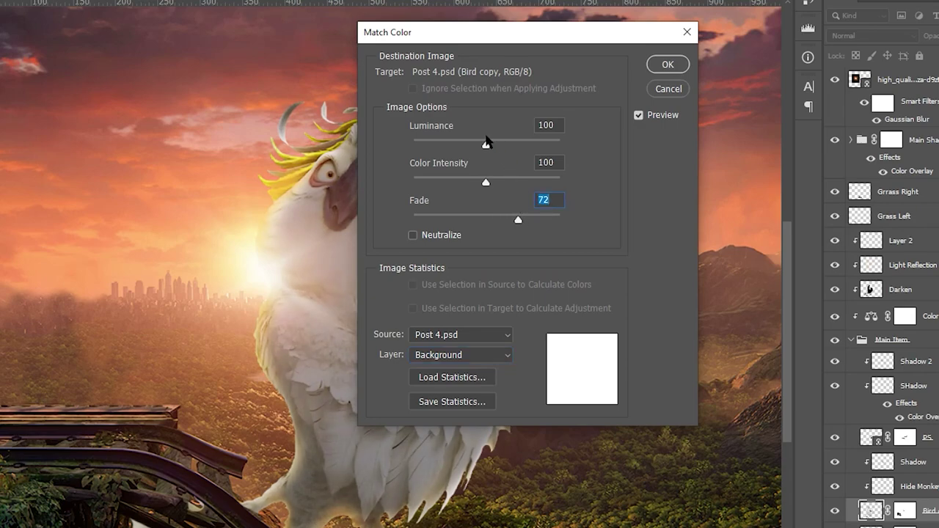
left_click_drag(470, 146, 453, 147)
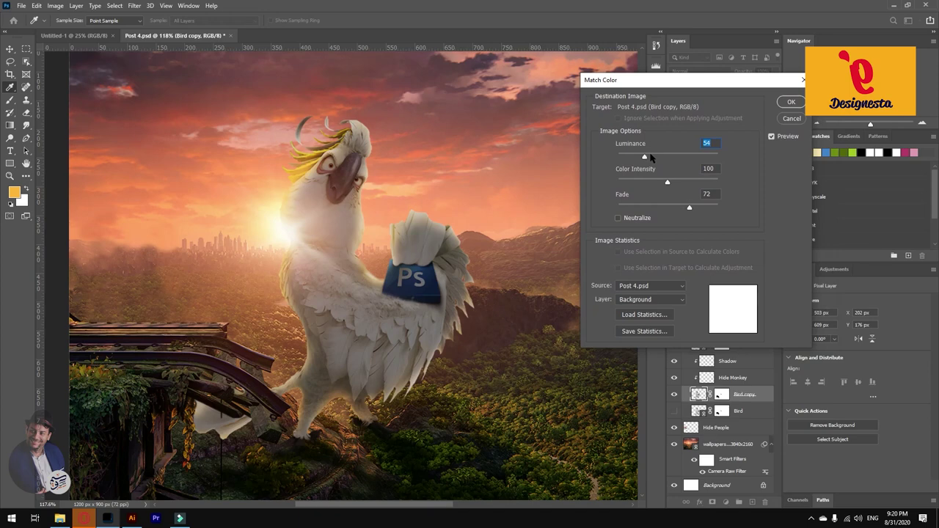
left_click_drag(650, 158, 640, 158)
left_click(771, 136)
left_click(772, 136)
left_click_drag(668, 182, 719, 209)
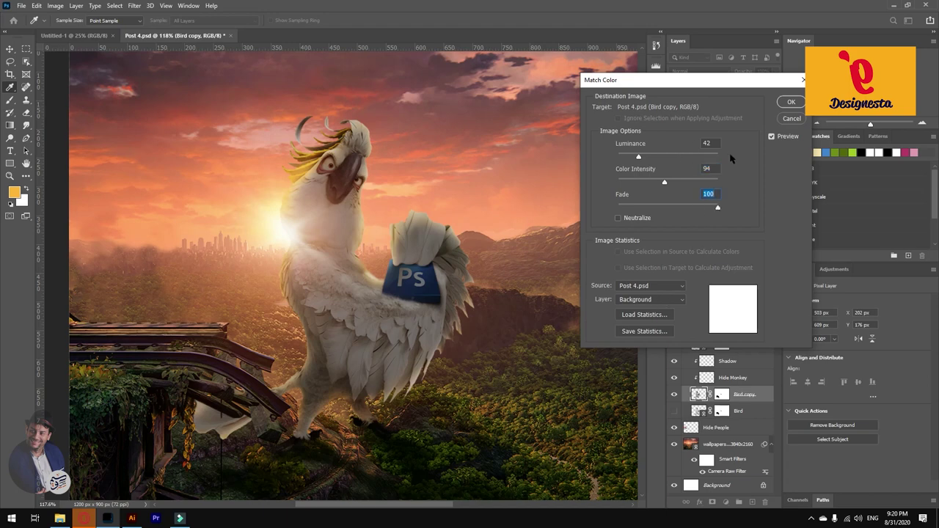
left_click(771, 138)
left_click(772, 138)
left_click(772, 138)
left_click(771, 138)
left_click(771, 138)
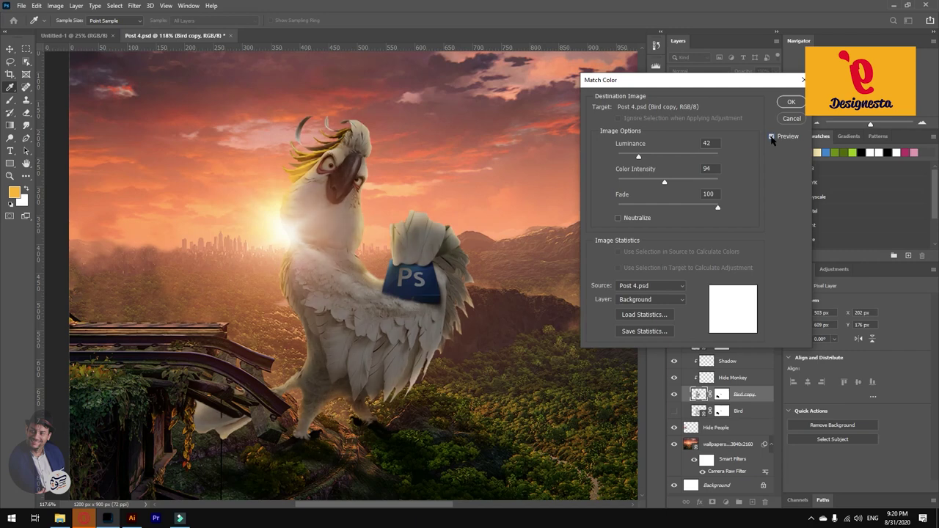
left_click(788, 104)
Compare the bird with and without the Darken layer, and lower that layer's opacity to 32%.
left_click(672, 244)
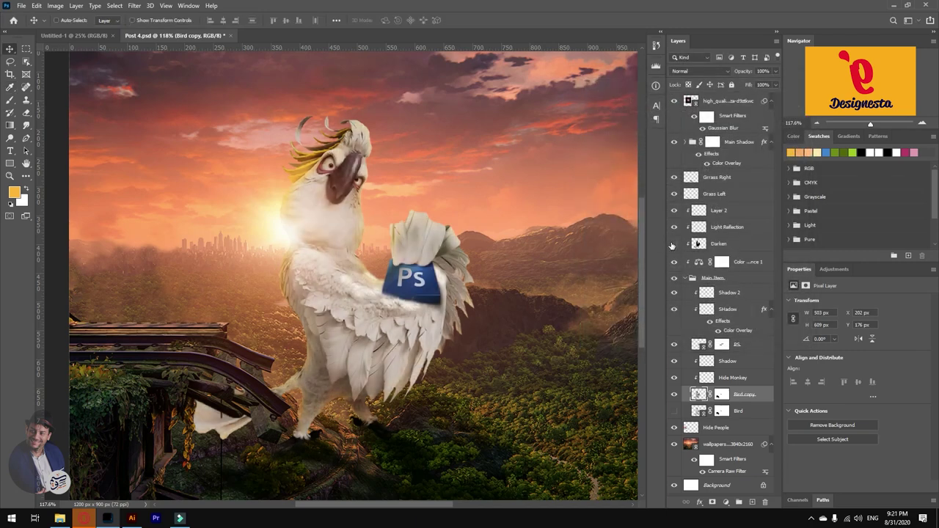
left_click(673, 244)
left_click(700, 246)
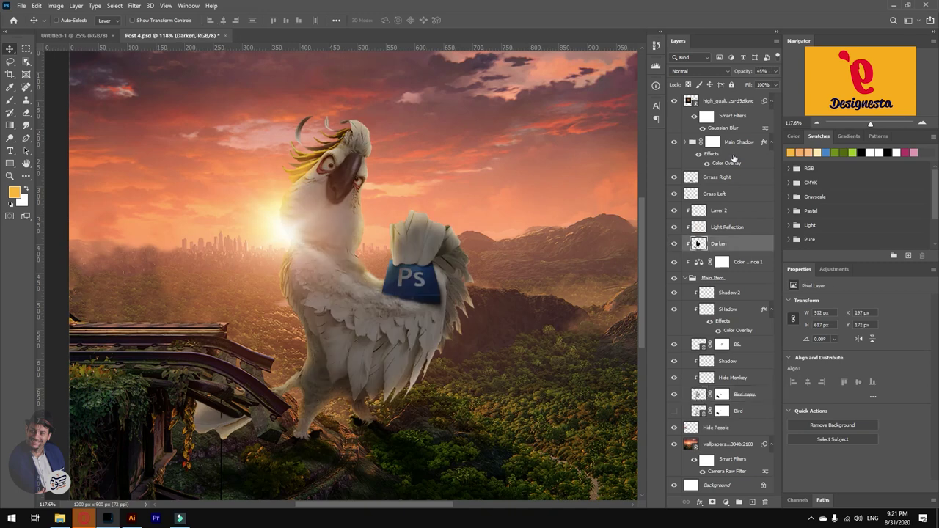
left_click(674, 245)
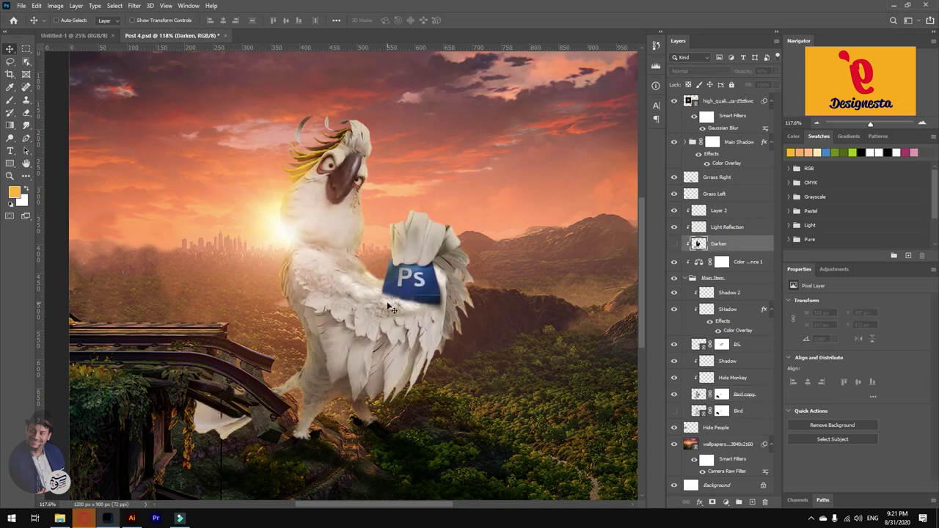
left_click(674, 245)
mouse_move(740, 71)
left_mouse_down()
mouse_move(726, 71)
mouse_move(734, 70)
left_mouse_up()
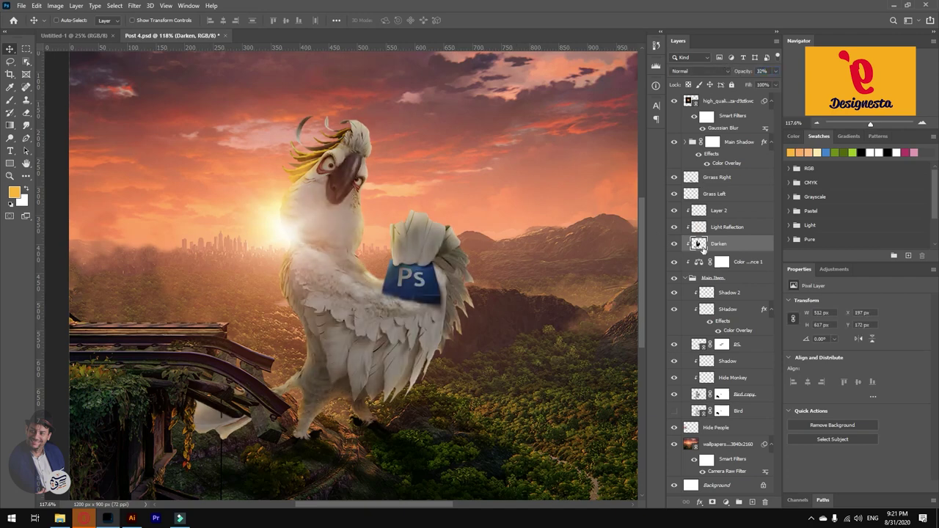
Hide the Darken layer and add a Hue/Saturation adjustment above Color Balance 1 with saturation set to -20.
left_click(674, 244)
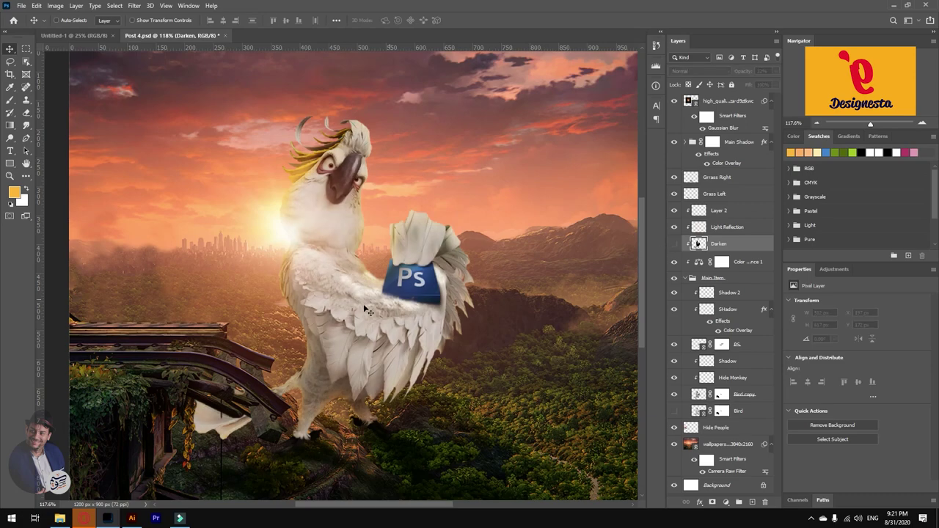
scroll(352, 316, "up", 2)
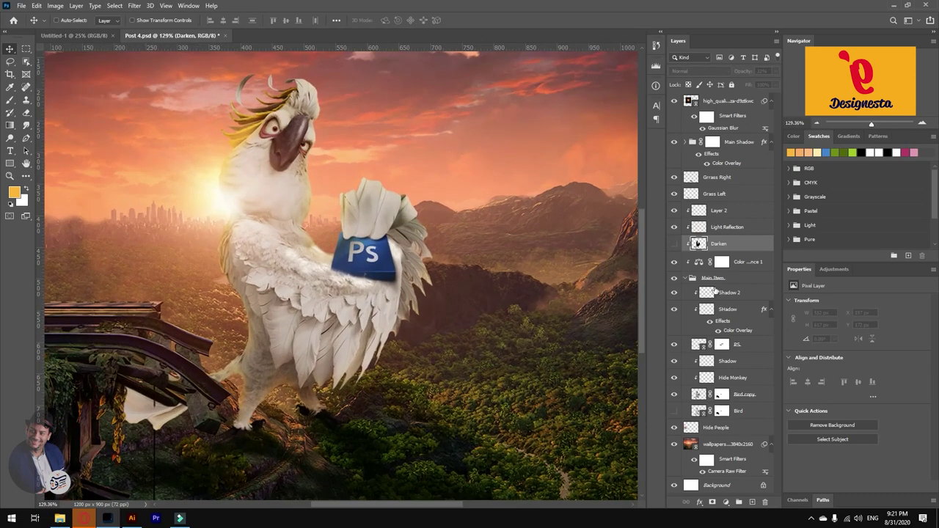
left_click(727, 266)
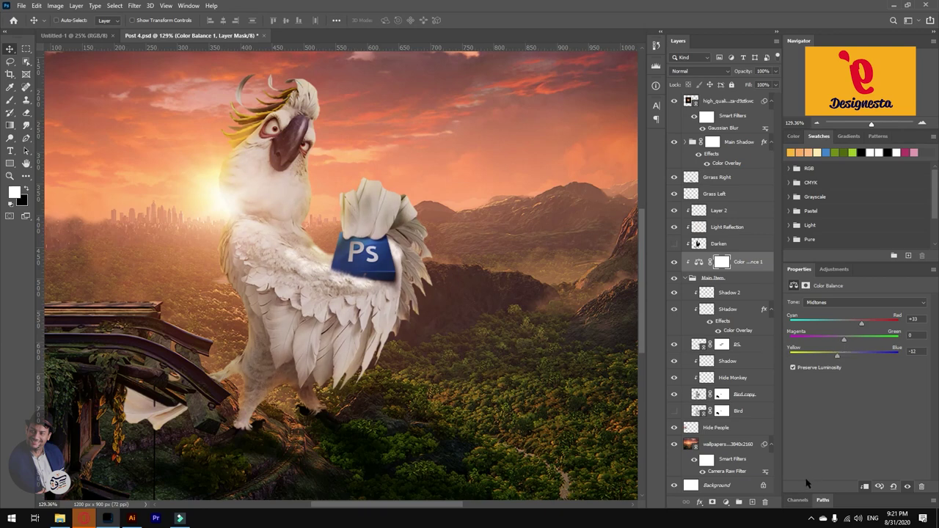
left_click(726, 502)
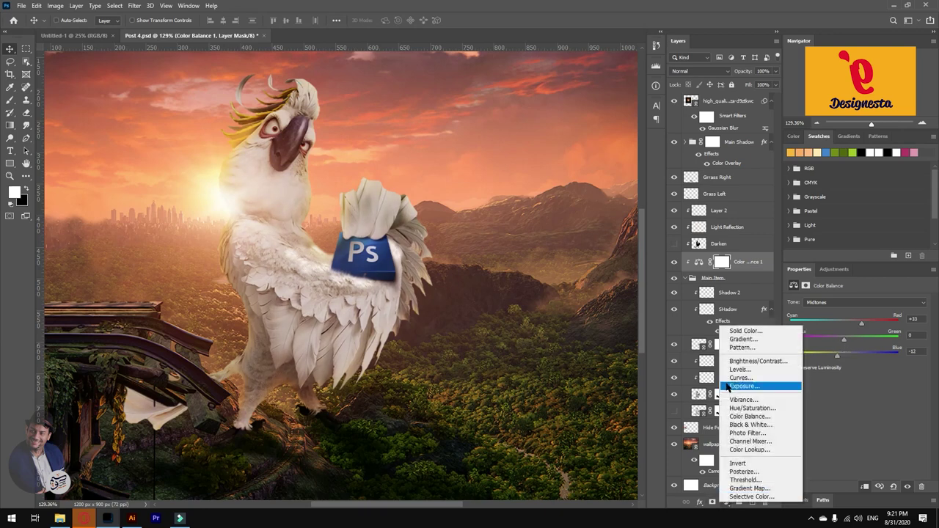
left_click(747, 406)
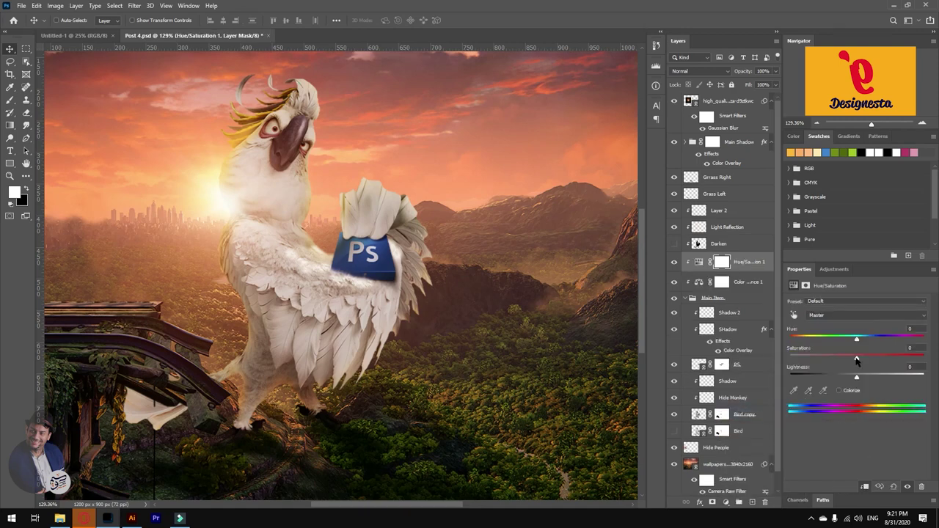
left_click_drag(856, 360, 855, 361)
Add a new blank clipped layer directly above the Hue/Saturation adjustment.
left_click(727, 503)
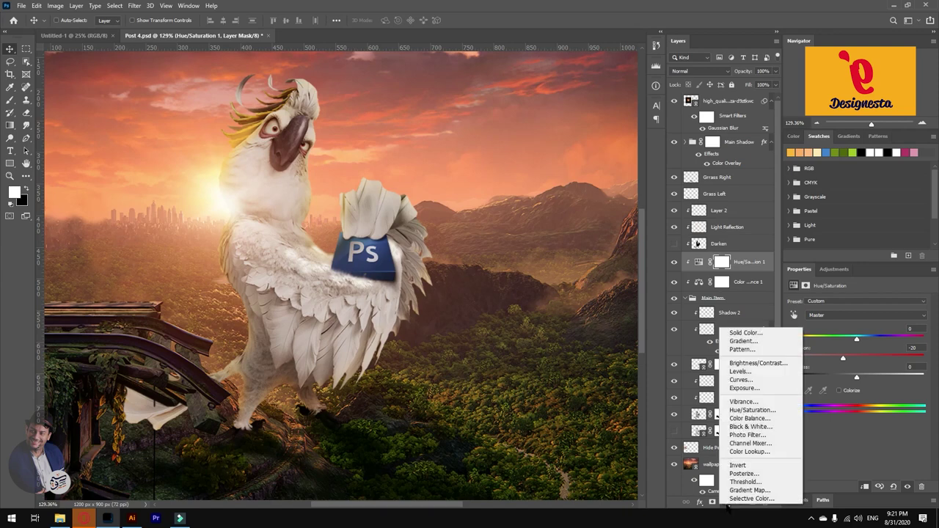
left_click(727, 504)
key("ctrl+alt+shift+n")
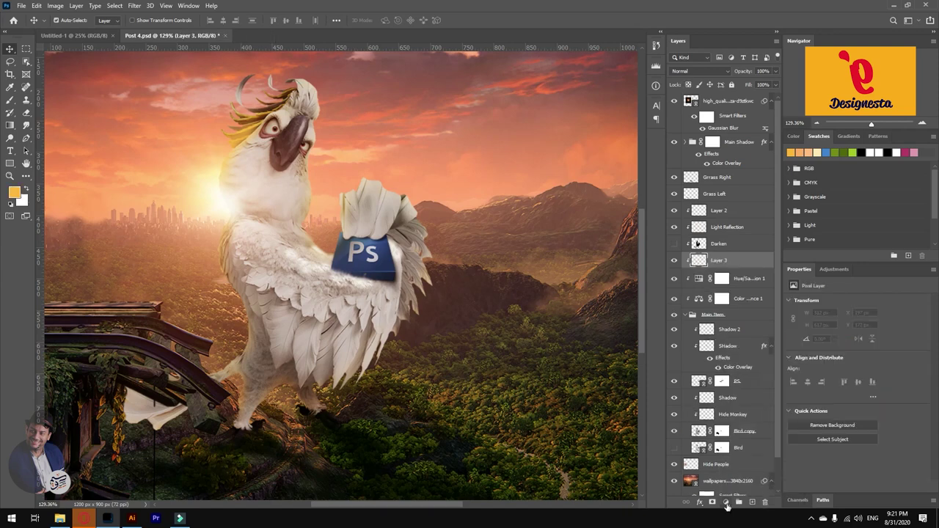
key("i")
key("shift+F5")
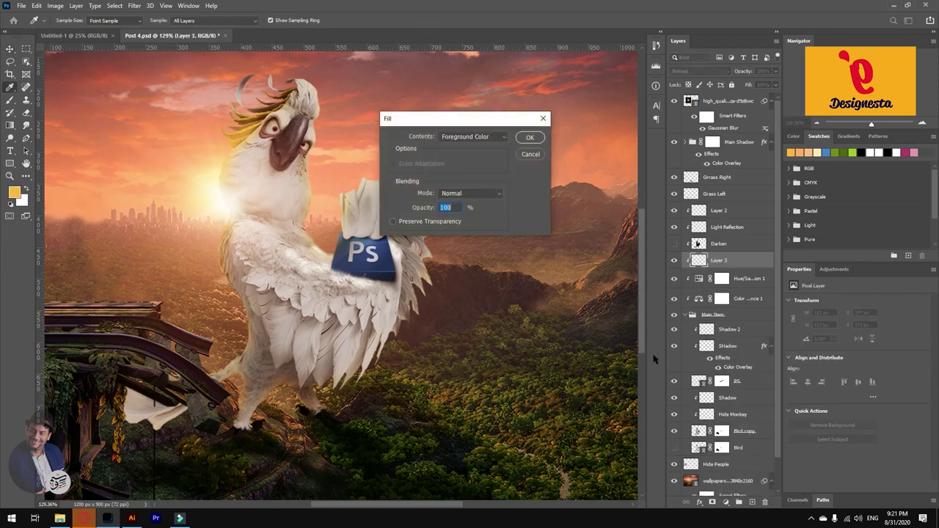
key("Return")
key("ctrl+z")
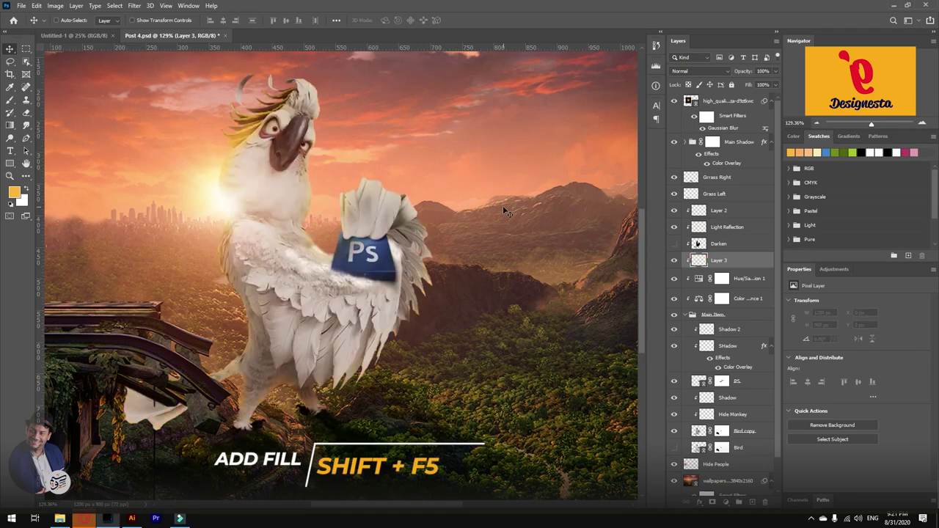
Fill Layer 3 with 50% Gray in Soft Light blend mode and choose the Dodge tool for shading the bird.
key("shift+F5")
left_click(469, 137)
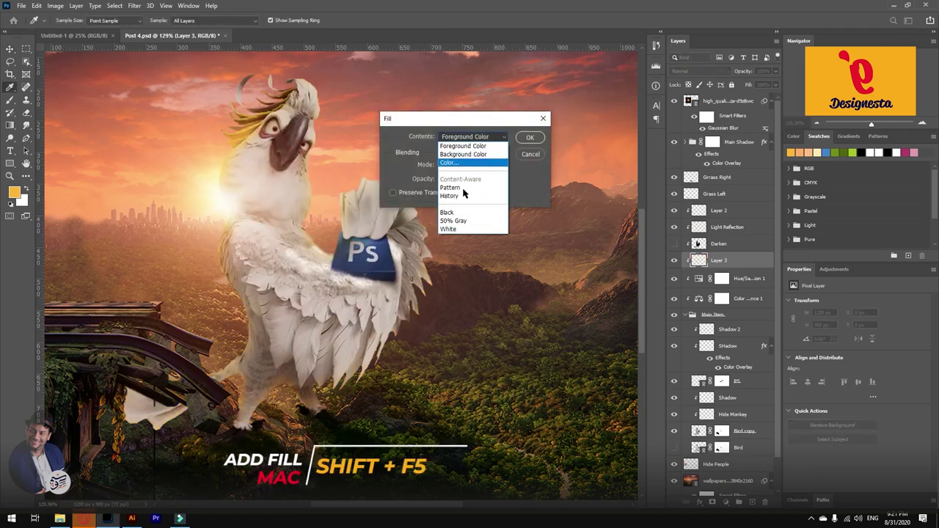
left_click(456, 218)
left_click(528, 138)
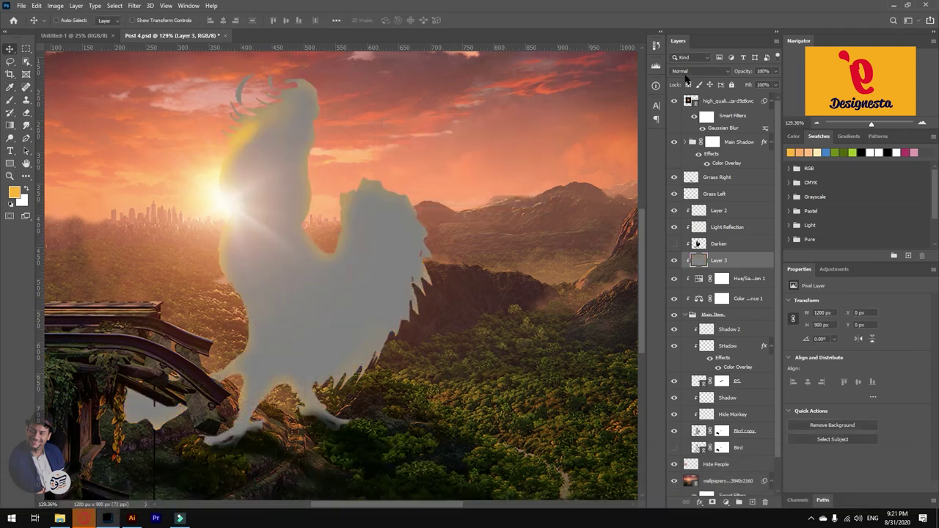
left_click(701, 70)
left_click(705, 197)
left_click(11, 139)
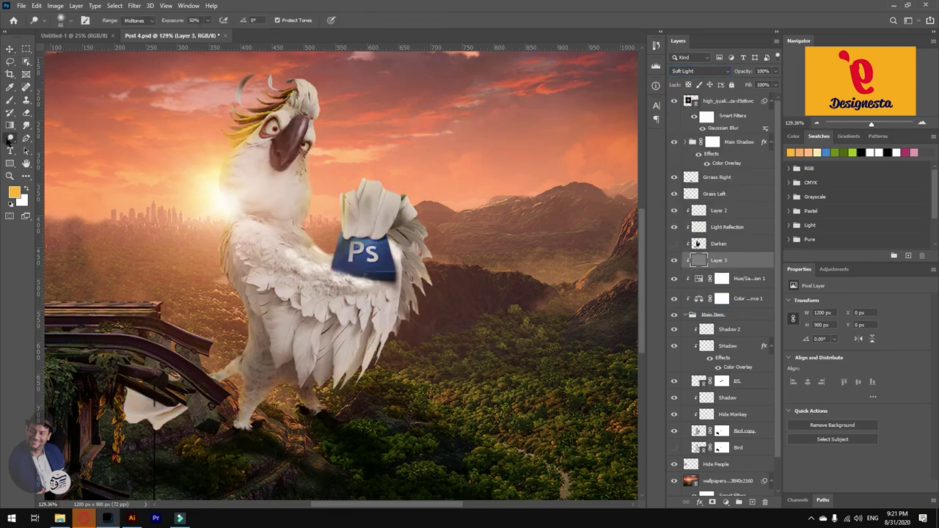
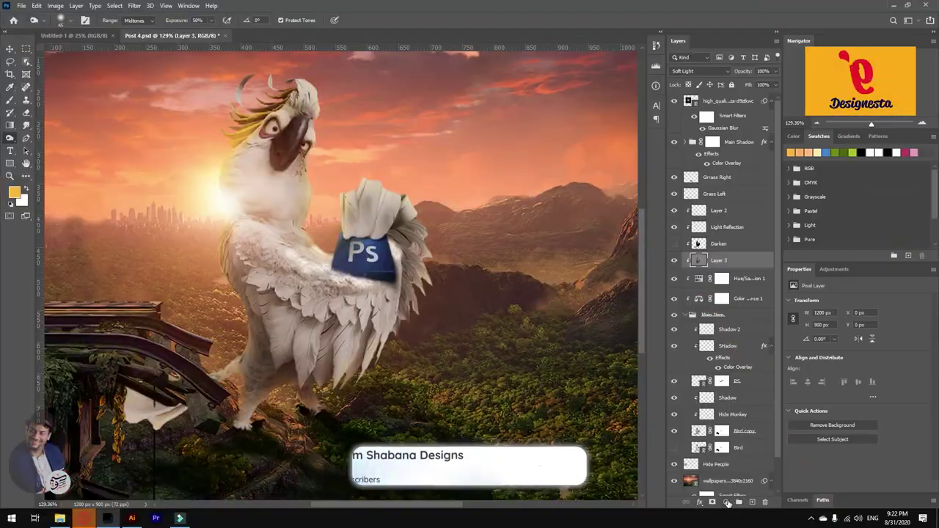
Add a clipped Curves adjustment with the Darker (RGB) preset and move it above Layer 2.
left_click(725, 503)
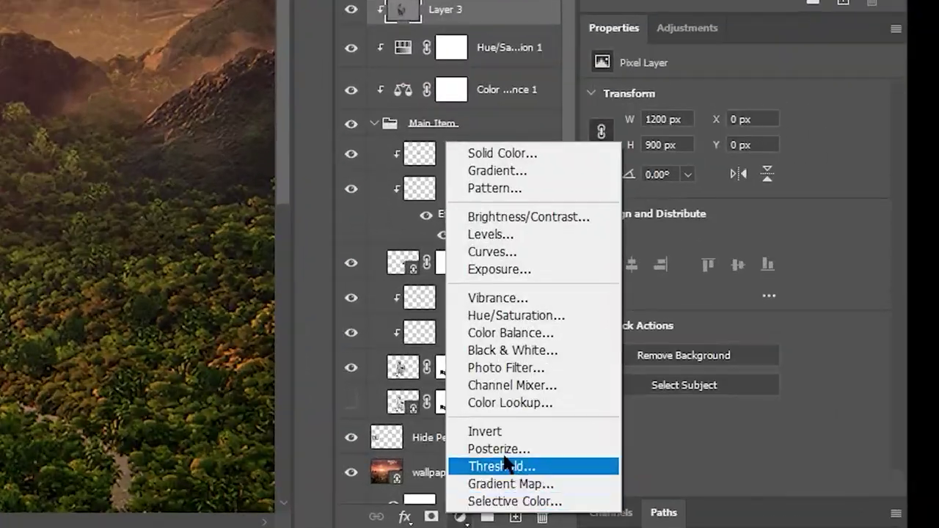
left_click(744, 378)
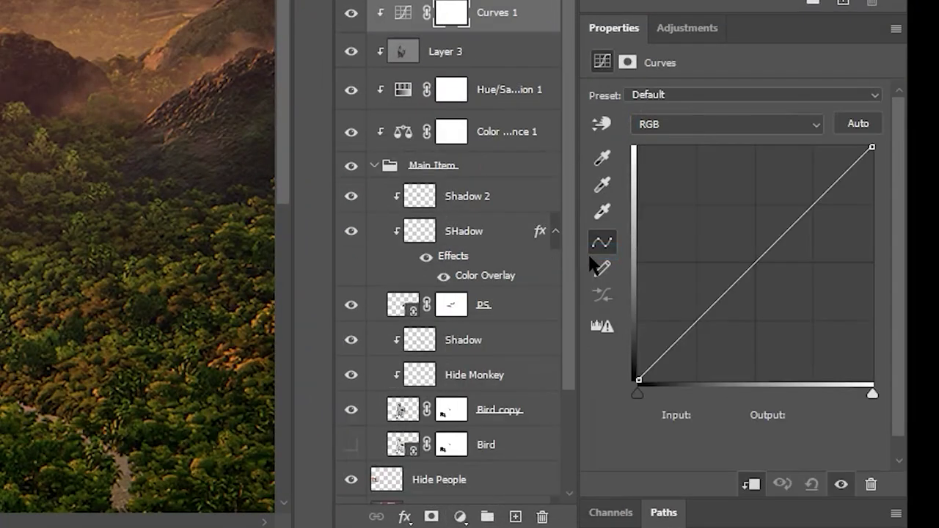
left_click(688, 95)
left_click(663, 178)
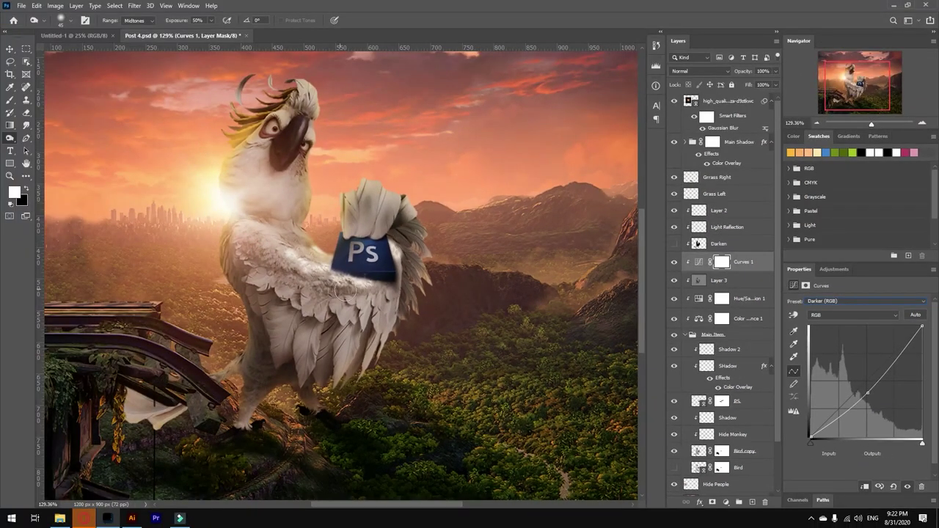
left_click_drag(752, 271, 713, 204)
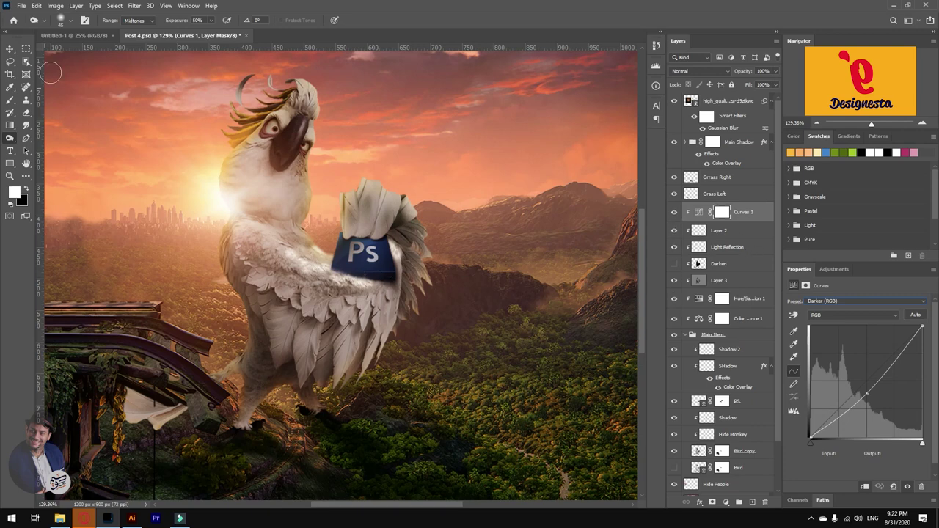
Start Match Color on the Hide Monkey layer, with Post 4.psd as the source and Background as the source layer.
left_click(10, 48)
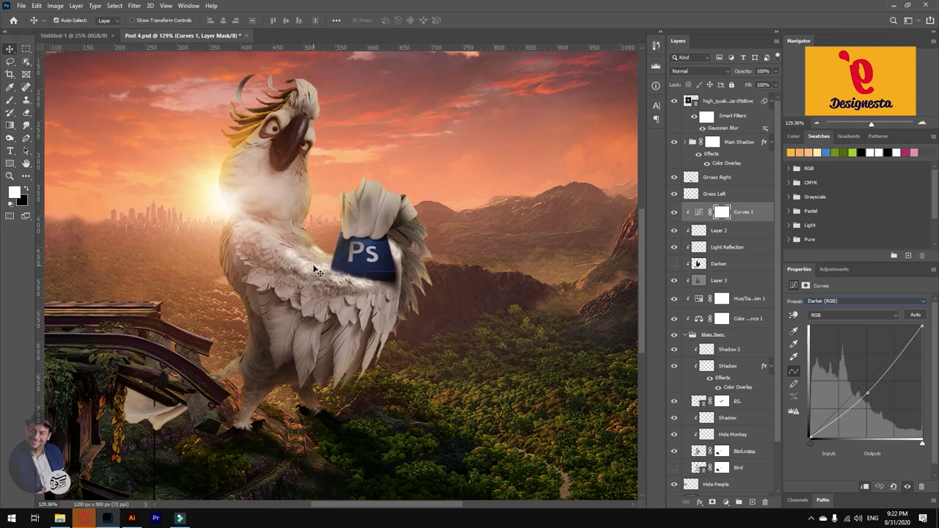
left_click(311, 272)
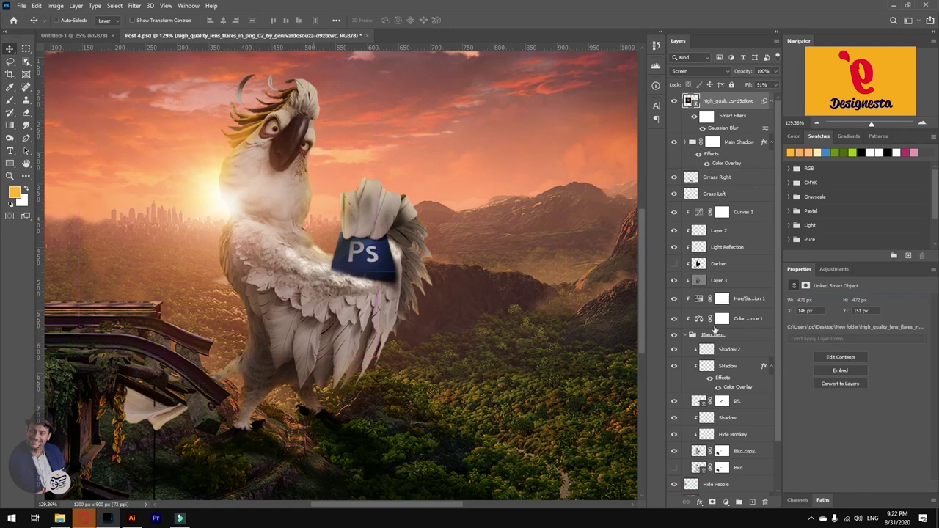
left_click(745, 452)
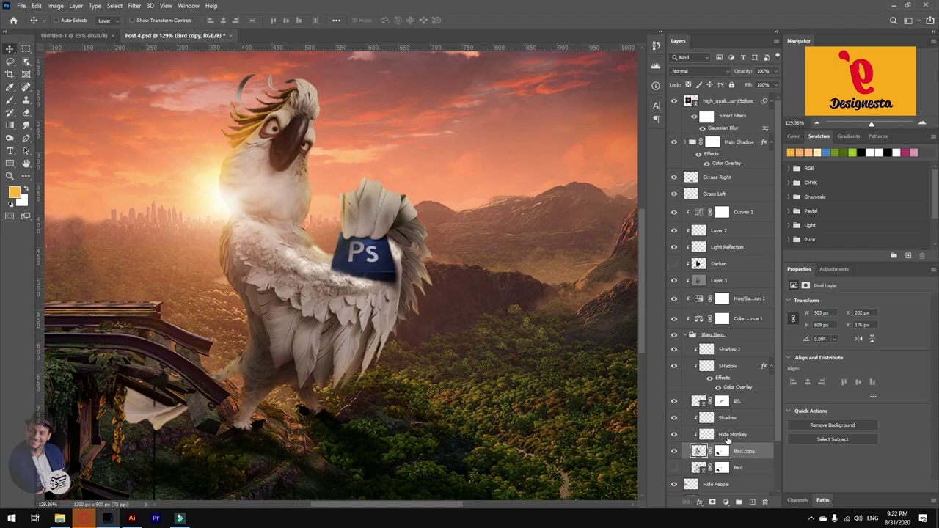
left_click(737, 436)
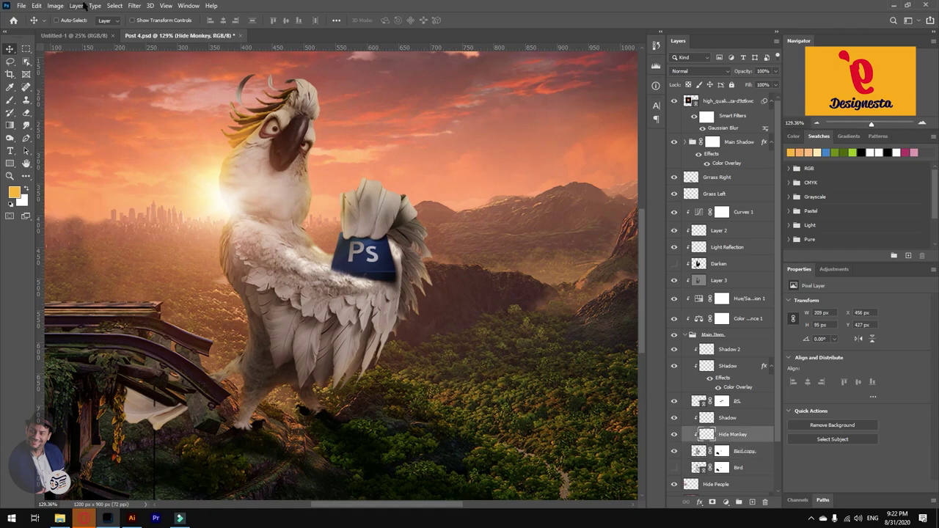
left_click(57, 6)
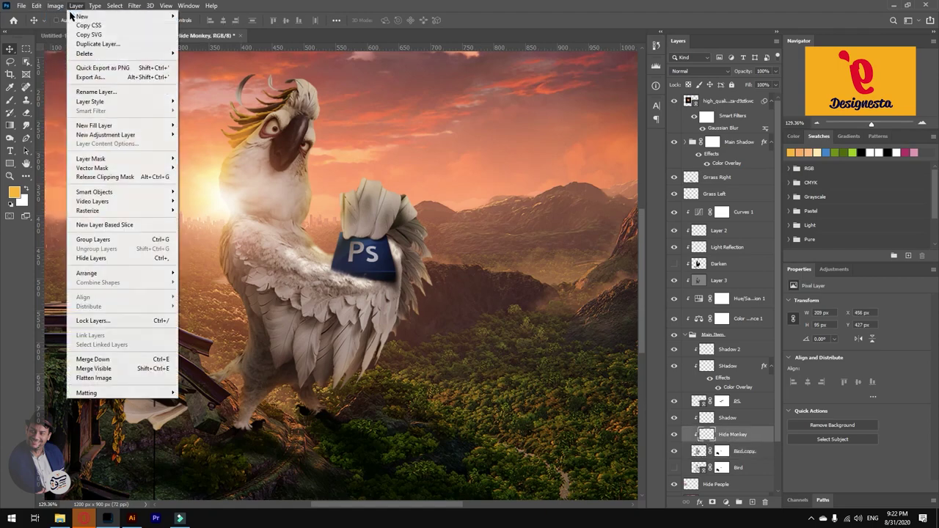
mouse_move(67, 32)
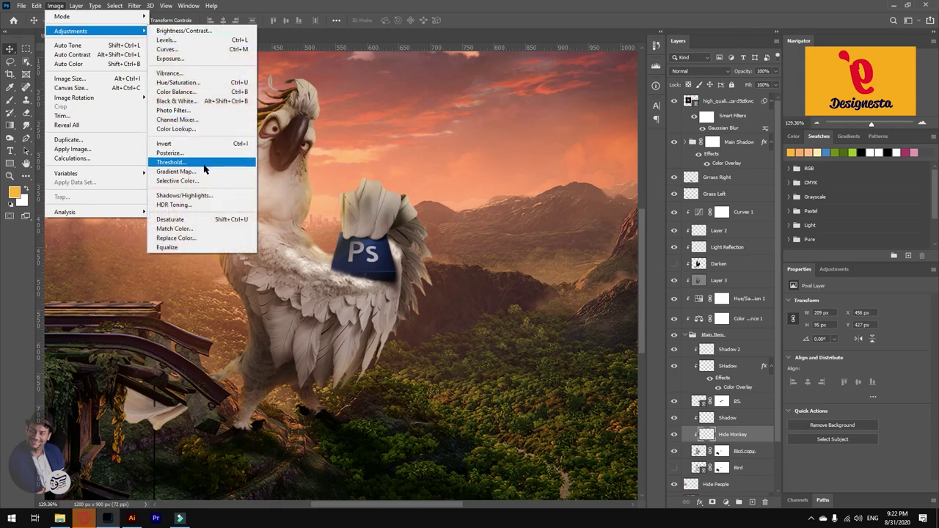
left_click(189, 229)
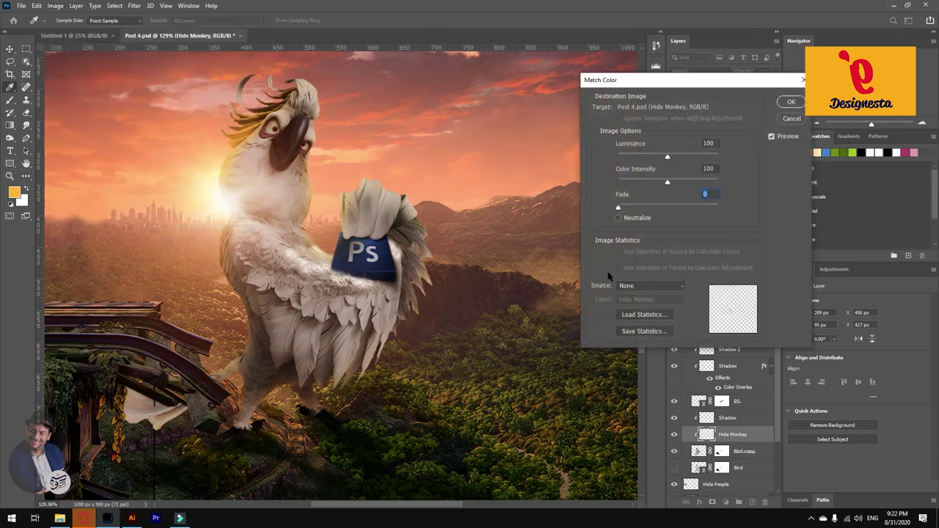
left_click(635, 286)
left_click(635, 312)
left_click(636, 299)
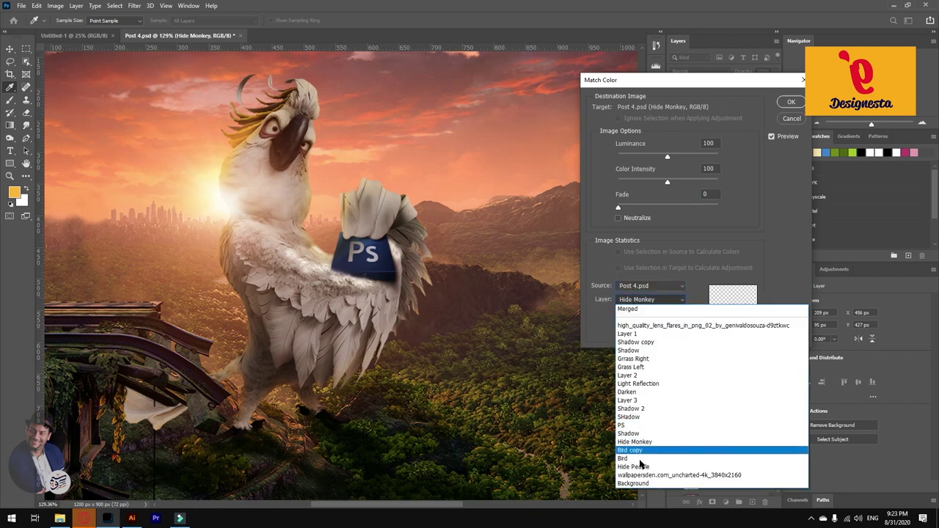
left_click(634, 484)
Set Match Color fade to 100 and luminance to 47, and apply it to the Hide Monkey layer.
left_click_drag(619, 208, 749, 218)
left_click_drag(666, 156, 645, 157)
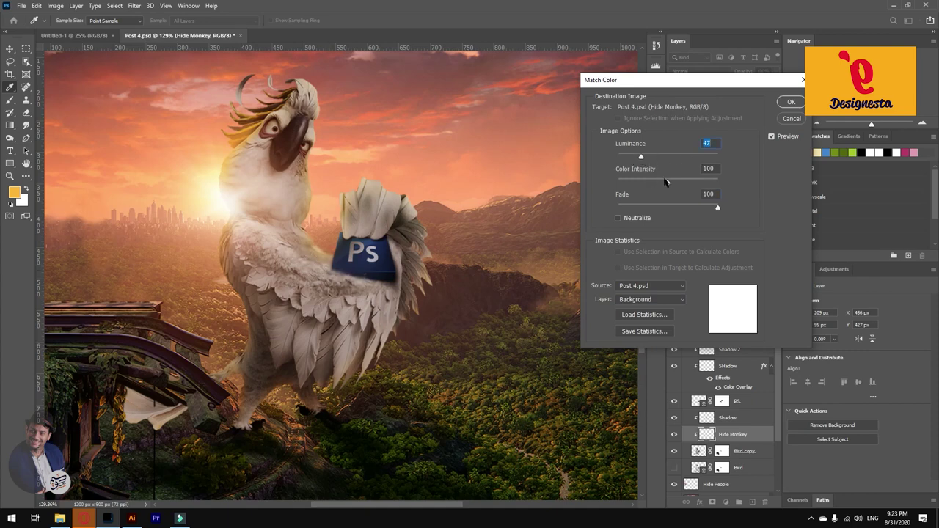
left_click(790, 102)
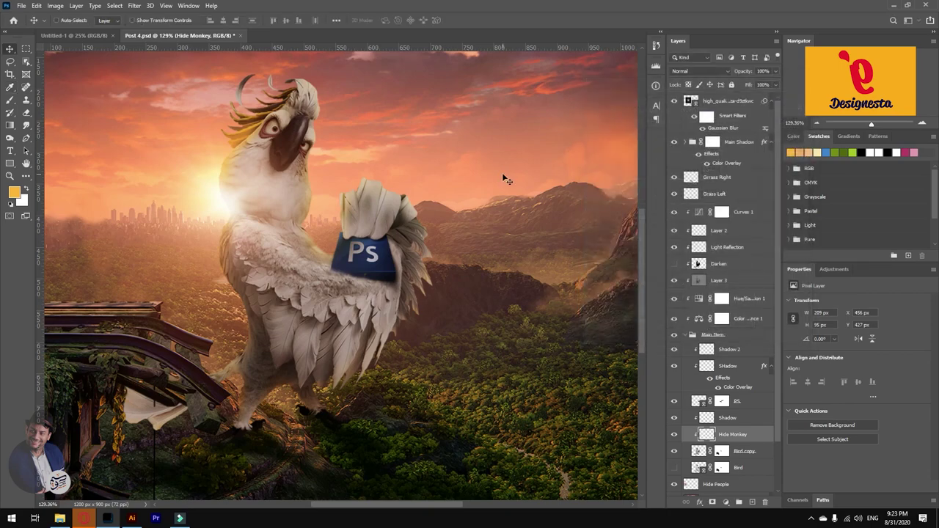
Show the Darken layer again and lower its opacity to 13%.
scroll(333, 235, "down", 3)
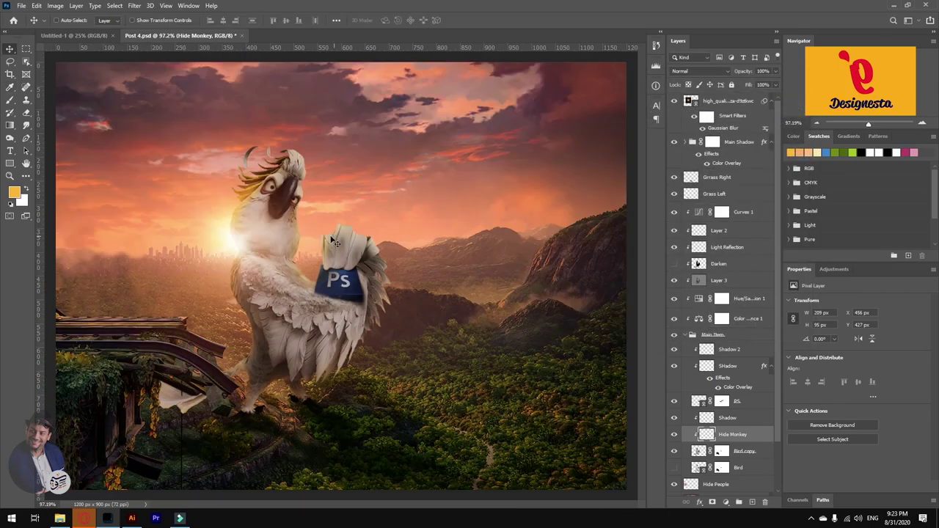
scroll(364, 249, "down", 3)
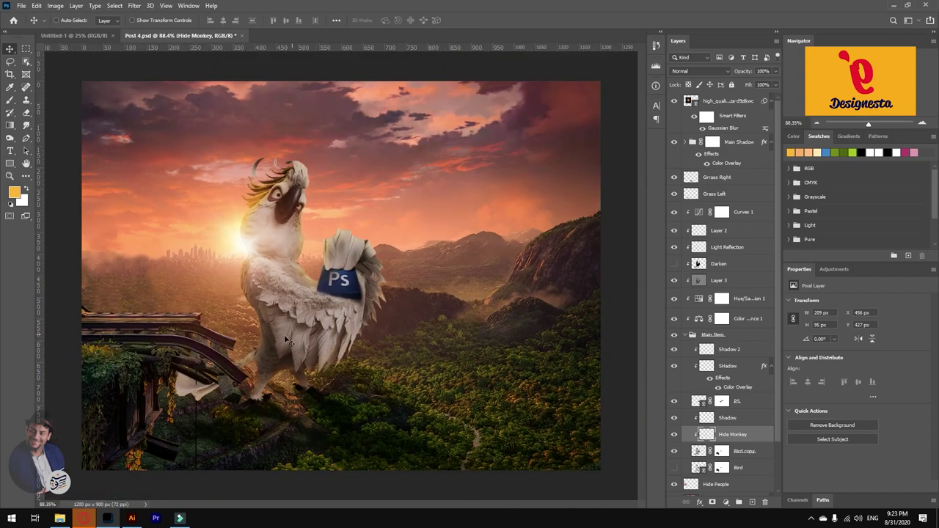
left_click(699, 264)
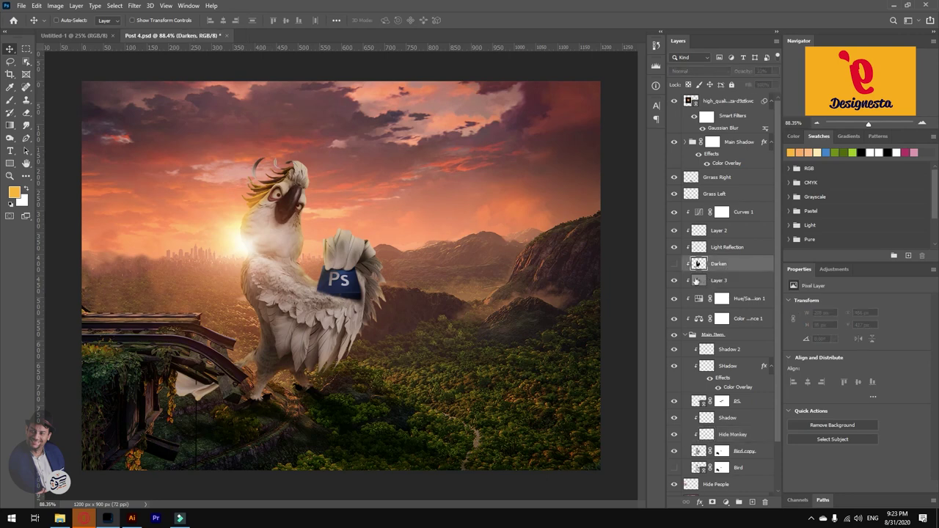
left_click(675, 265)
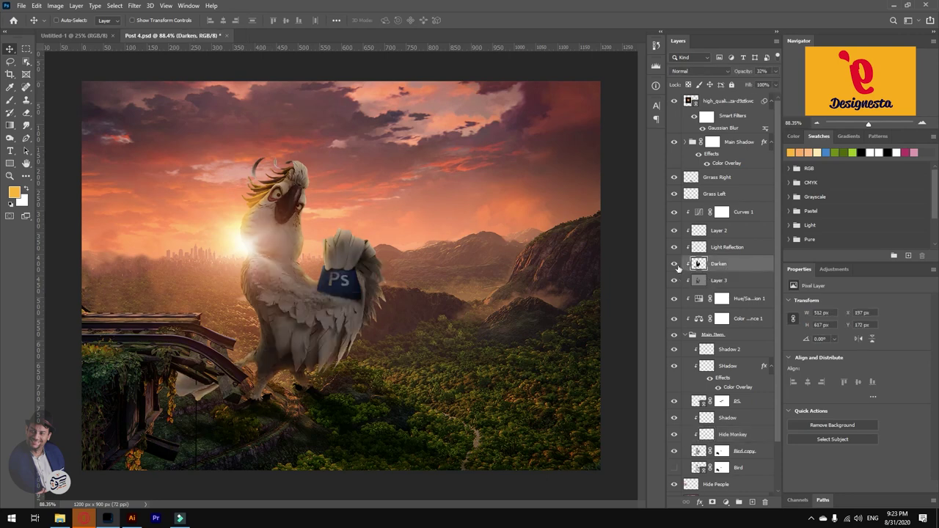
left_click_drag(749, 74, 741, 72)
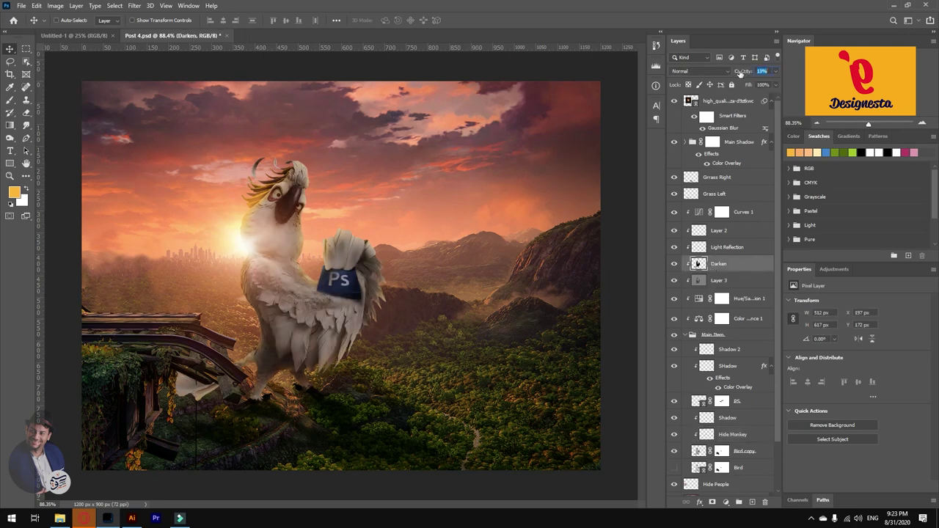
Add a new clipped layer above Darken and brush soft black shading around the bird's feet.
left_click(752, 502)
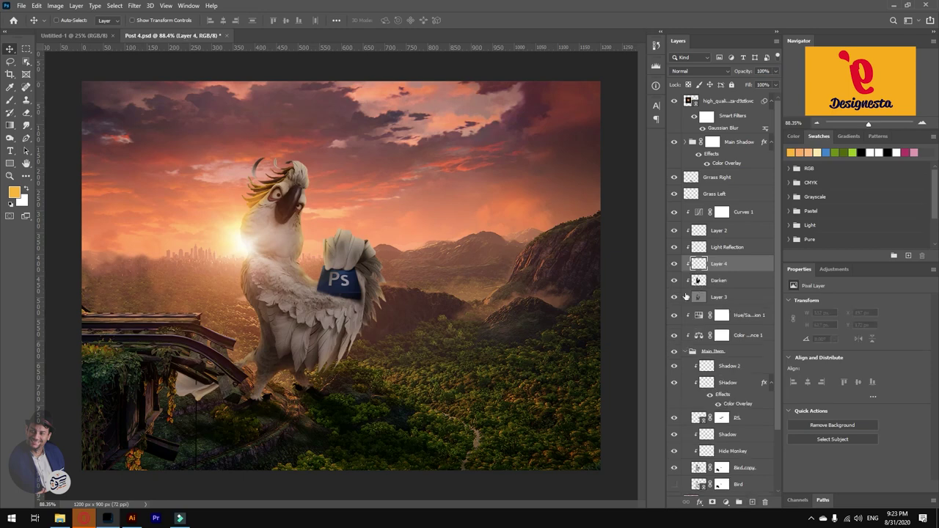
key("b")
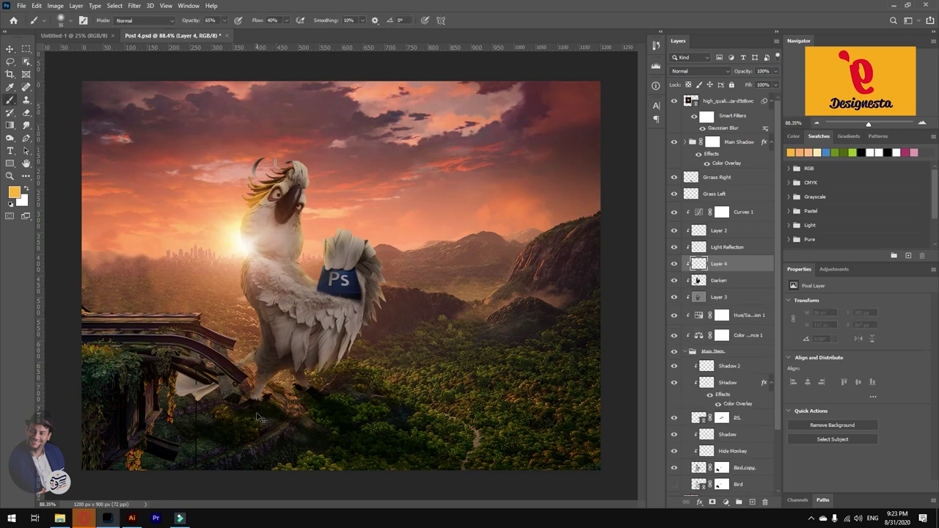
key("d")
left_click_drag(246, 406, 244, 406)
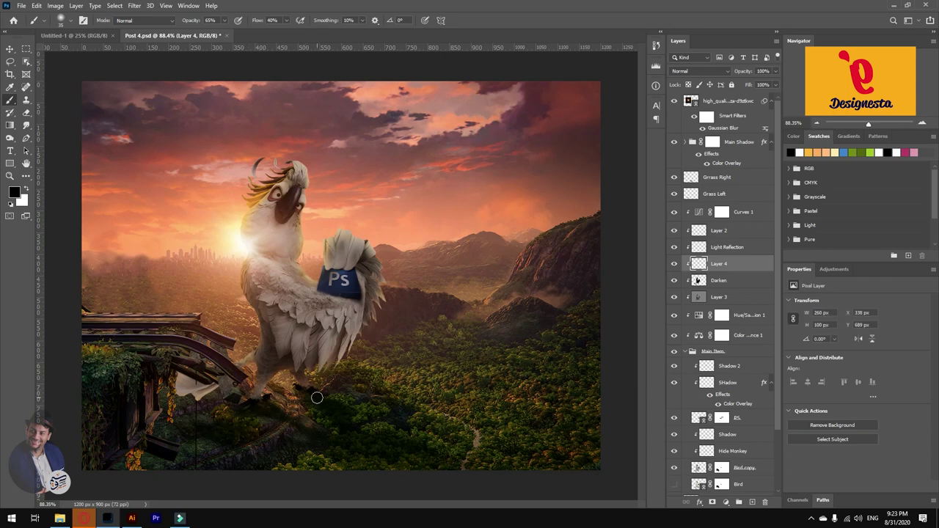
Brush soft black shadow around the bird's feet on Layer 4 and over the ground below on the Main Shadow group's Layer 1.
mouse_move(292, 397)
left_mouse_down()
mouse_move(248, 408)
mouse_move(324, 404)
mouse_move(232, 412)
mouse_move(268, 411)
mouse_move(240, 409)
left_mouse_up()
left_click(690, 142)
left_click(699, 184)
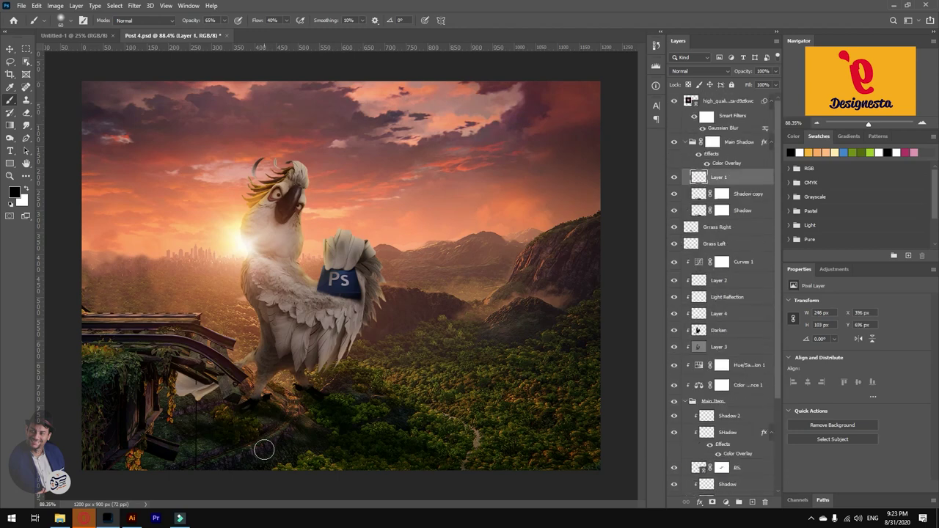
mouse_move(309, 417)
left_mouse_down()
mouse_move(412, 471)
mouse_move(388, 458)
mouse_move(463, 469)
mouse_move(337, 459)
mouse_move(442, 486)
mouse_move(365, 438)
mouse_move(482, 490)
mouse_move(246, 422)
mouse_move(320, 429)
mouse_move(146, 406)
mouse_move(300, 433)
left_mouse_up()
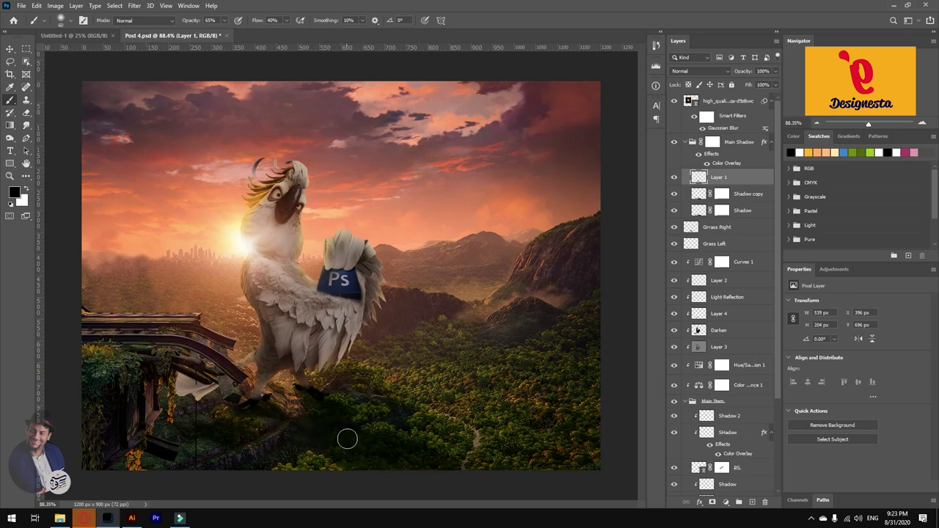
key("e")
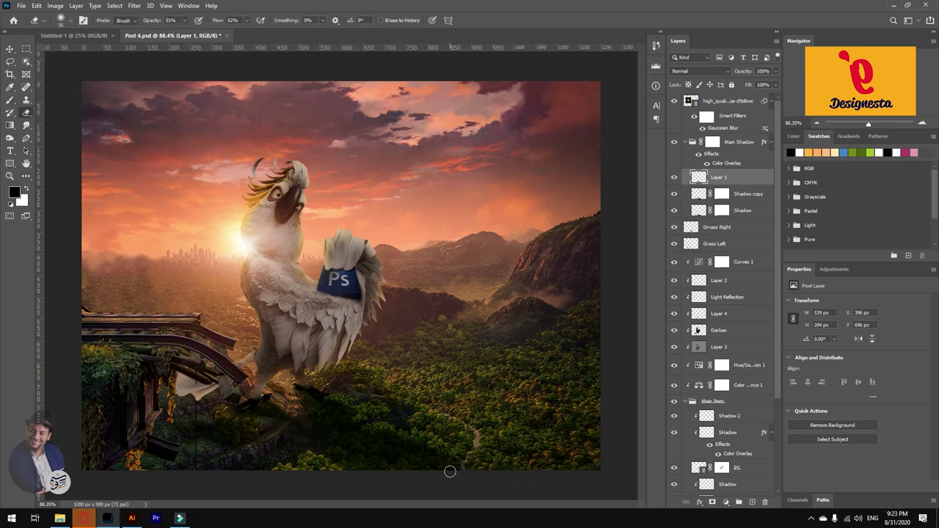
Retouch the ground shadow with a black brush on the Main Shadow group's layer mask.
left_click(711, 143)
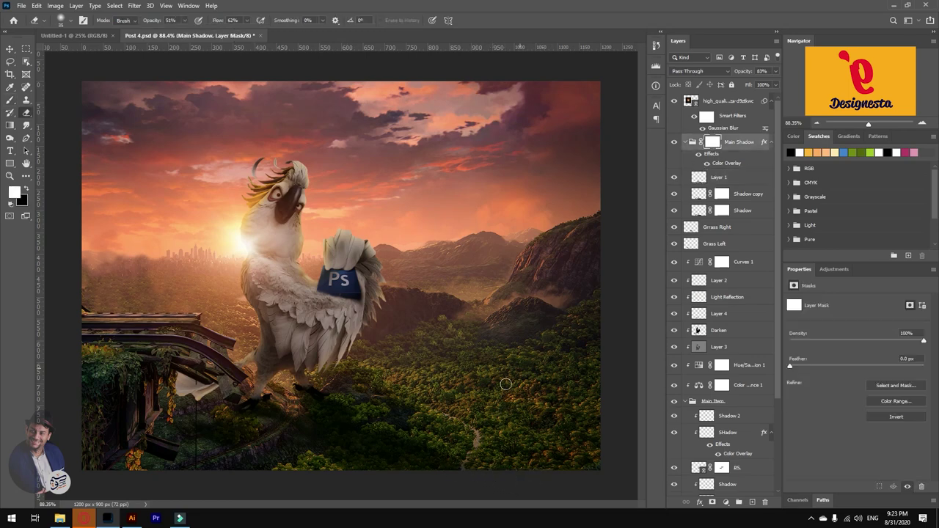
key("b")
key("x")
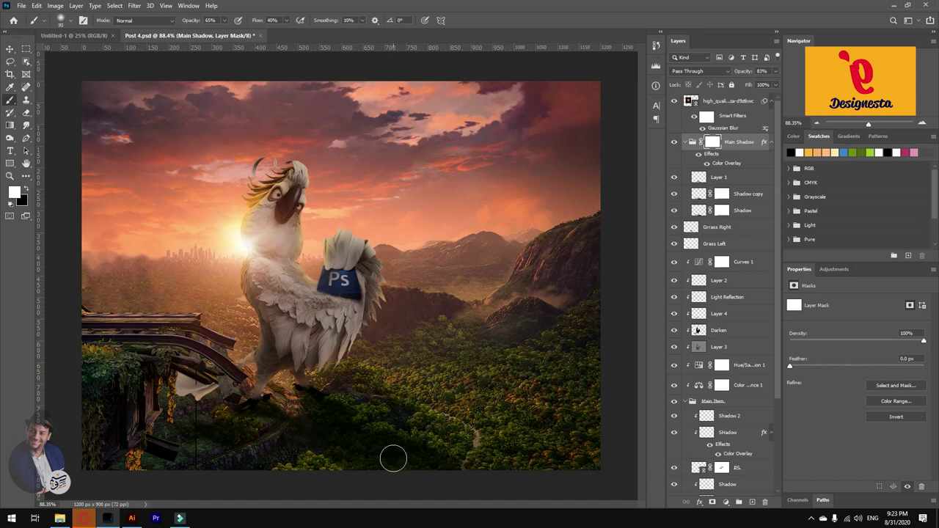
key("x")
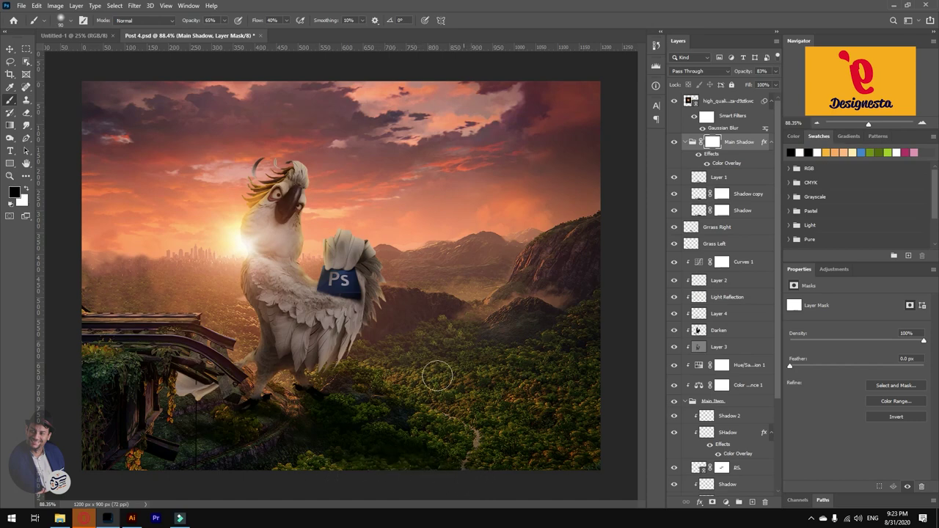
key("Return")
key("v")
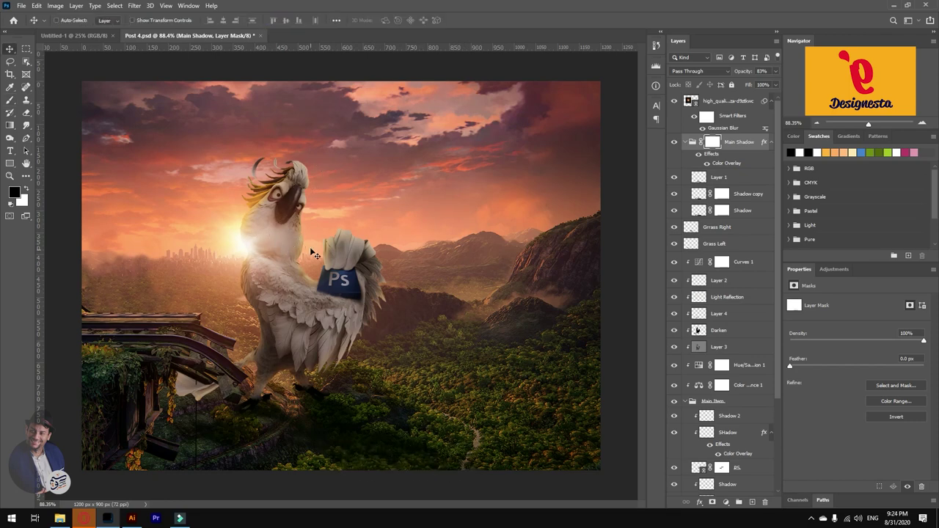
Hide the lens flare layer above the Main Shadow group and reselect the group's mask.
scroll(192, 260, "up", 1)
scroll(457, 241, "down", 1)
scroll(169, 264, "up", 3)
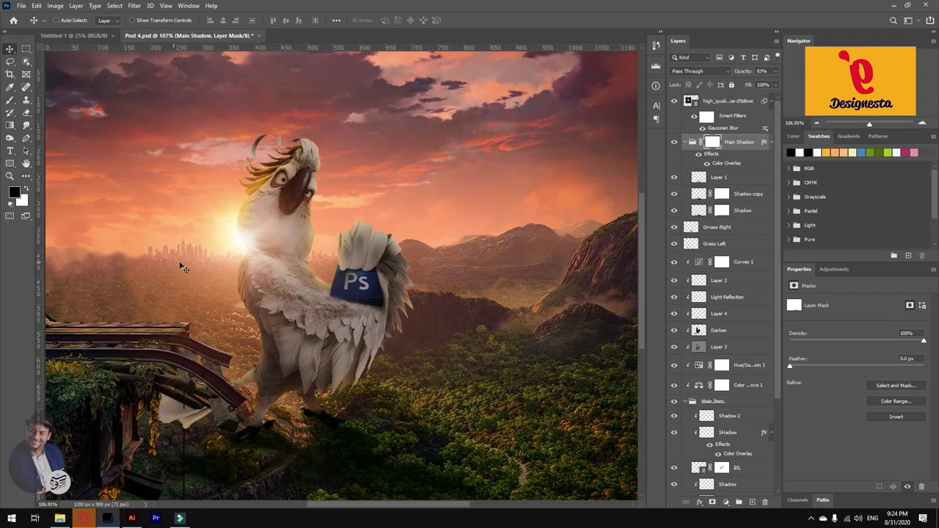
scroll(245, 291, "down", 2)
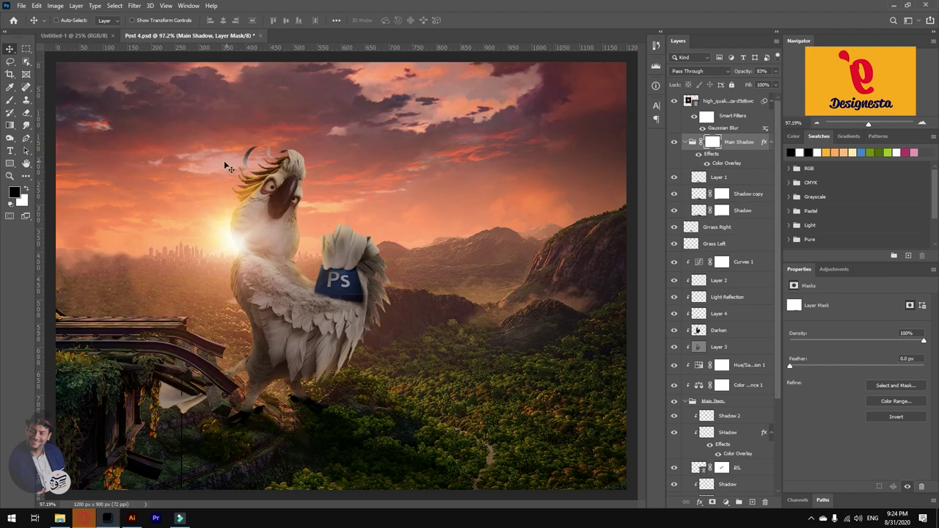
scroll(528, 262, "down", 1)
scroll(256, 341, "up", 1)
left_click(307, 321, "ctrl")
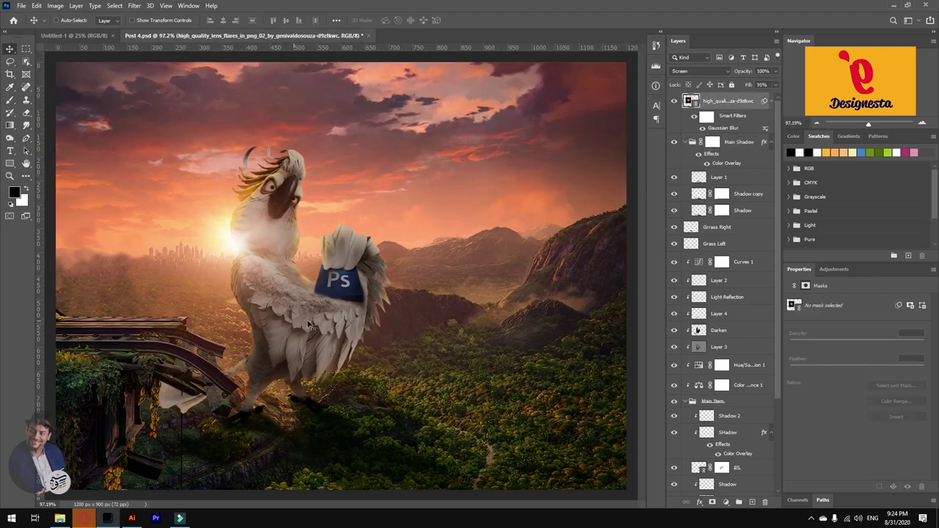
scroll(364, 214, "down", 2)
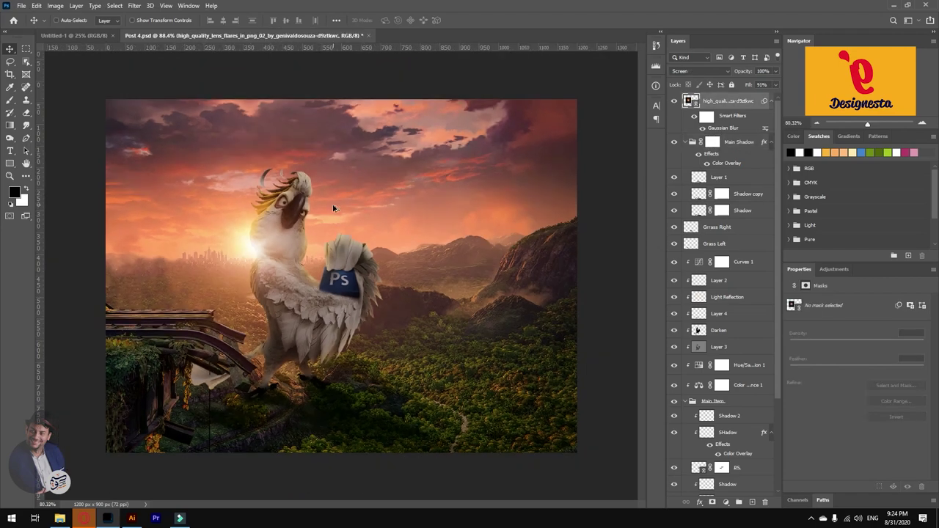
left_click(675, 102)
left_click(712, 142)
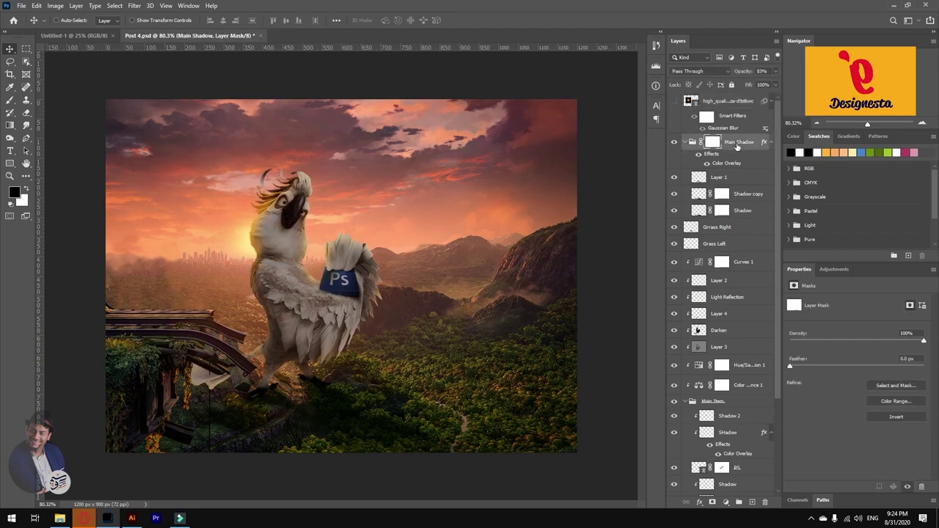
Compare the bird's head with and without the Light Reflection layer and Layer 2 to check the yellow glow.
scroll(244, 198, "up", 5)
scroll(244, 194, "up", 3)
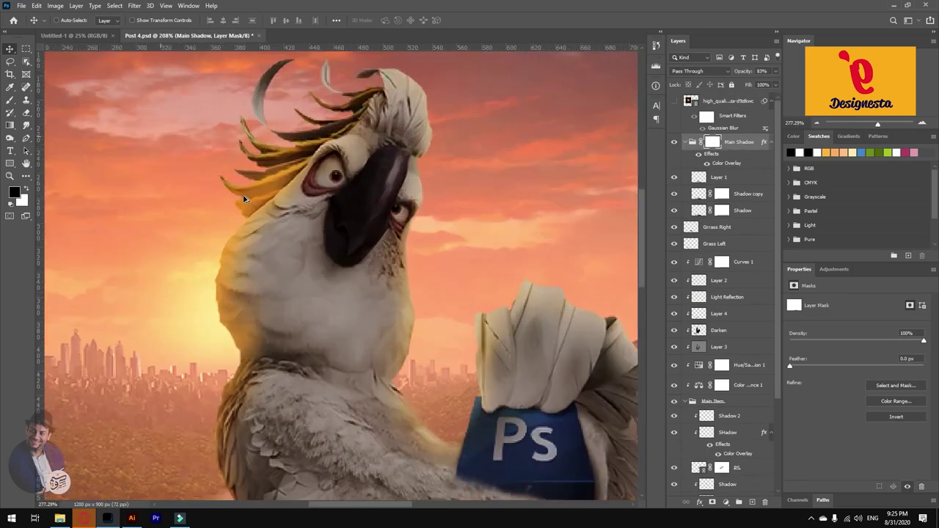
left_click(233, 184, "ctrl")
scroll(739, 373, "down", 2)
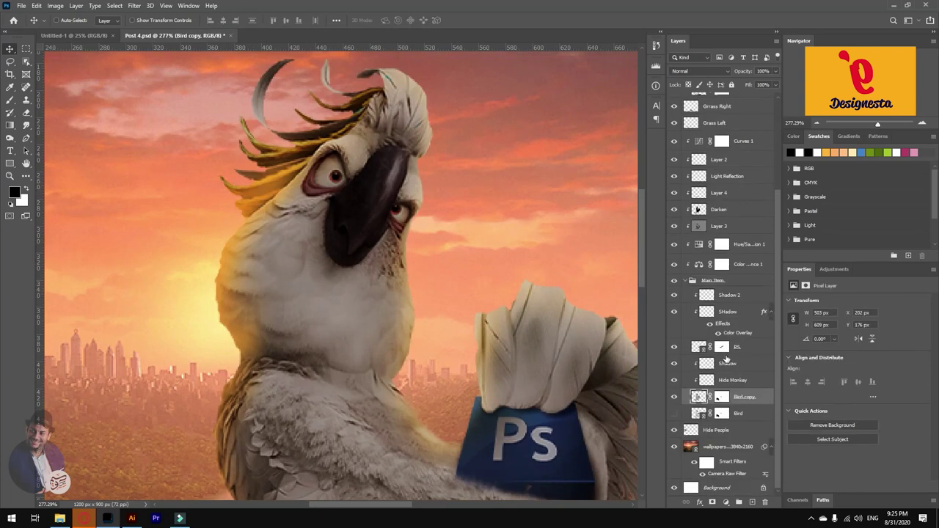
scroll(726, 358, "up", 3)
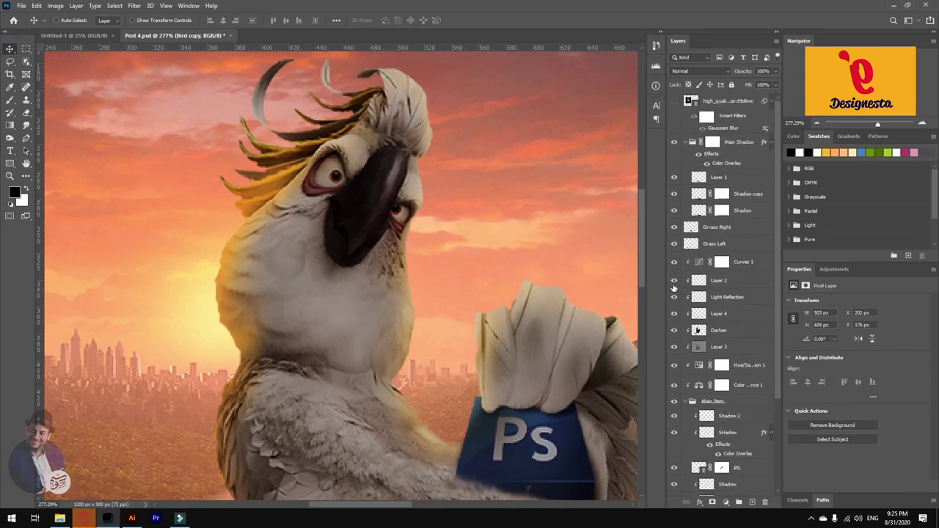
left_click(675, 298)
left_click(675, 298)
left_click(674, 281)
left_click(675, 281)
Erase excess yellow glow from the bird's crest and face on Layer 2 and the Light Reflection layer.
left_click(705, 281)
key("e")
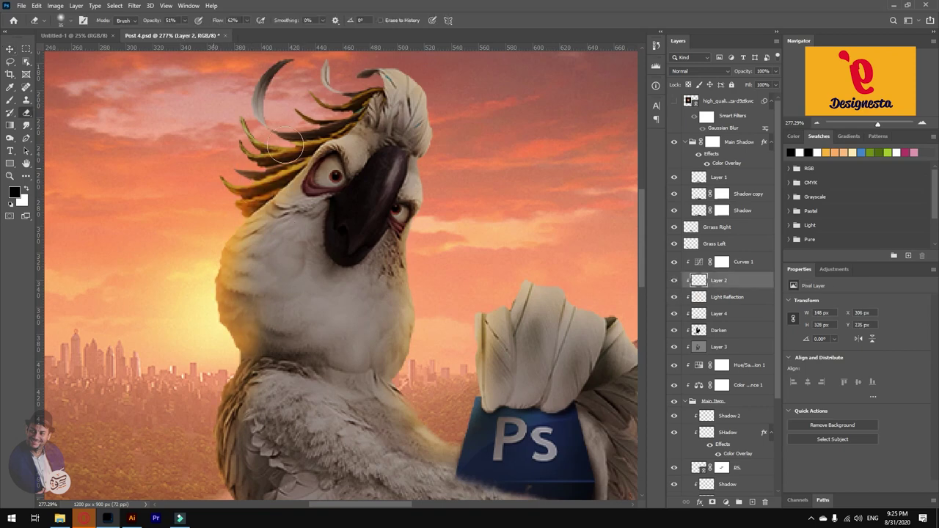
left_click(705, 298)
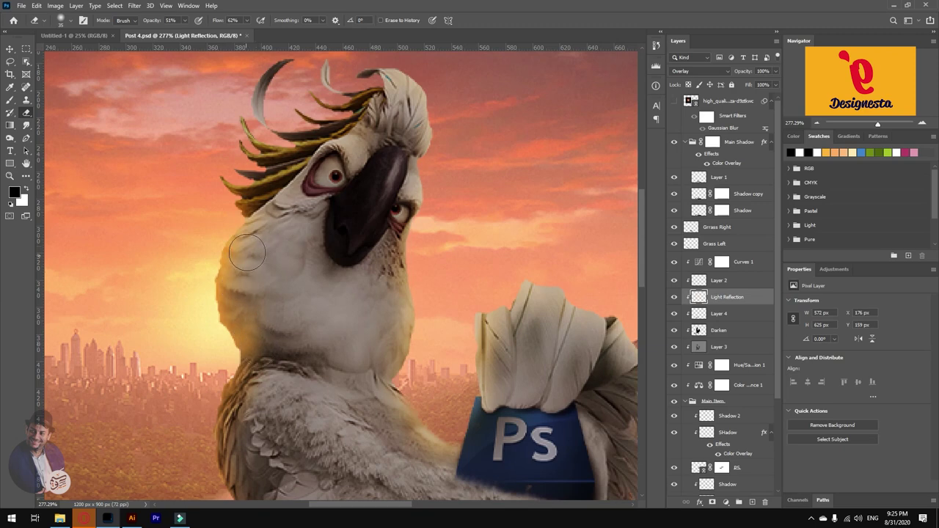
left_click(721, 283)
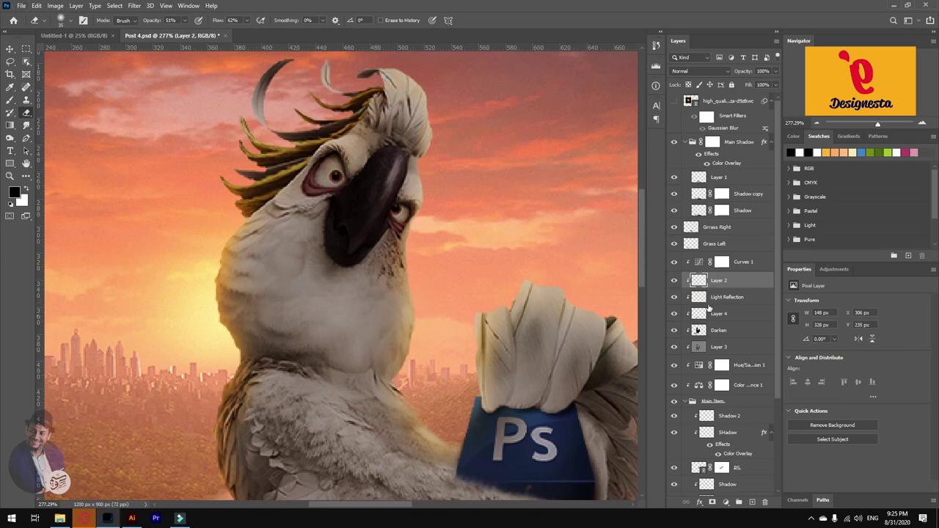
Erase leftover glow on the Light Reflection layer along the bird's neck, back and legs.
left_click(706, 301)
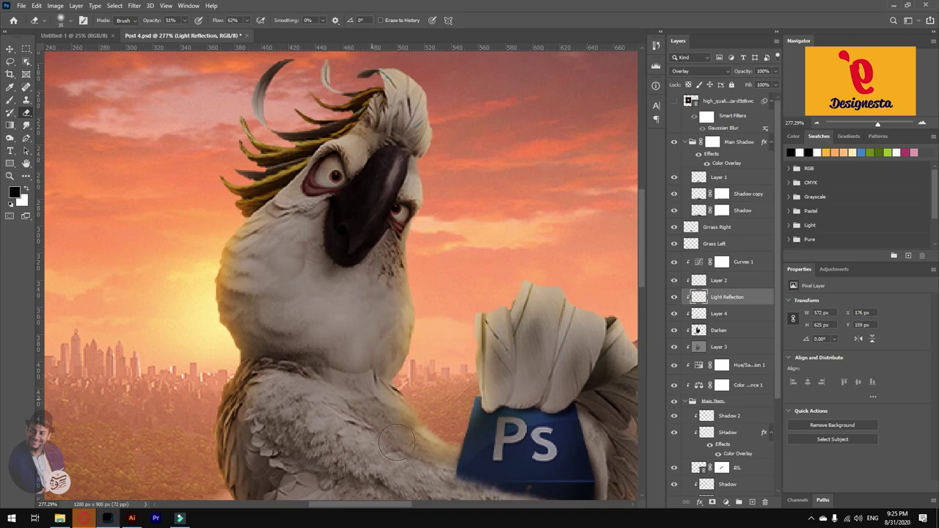
scroll(558, 261, "down", 2)
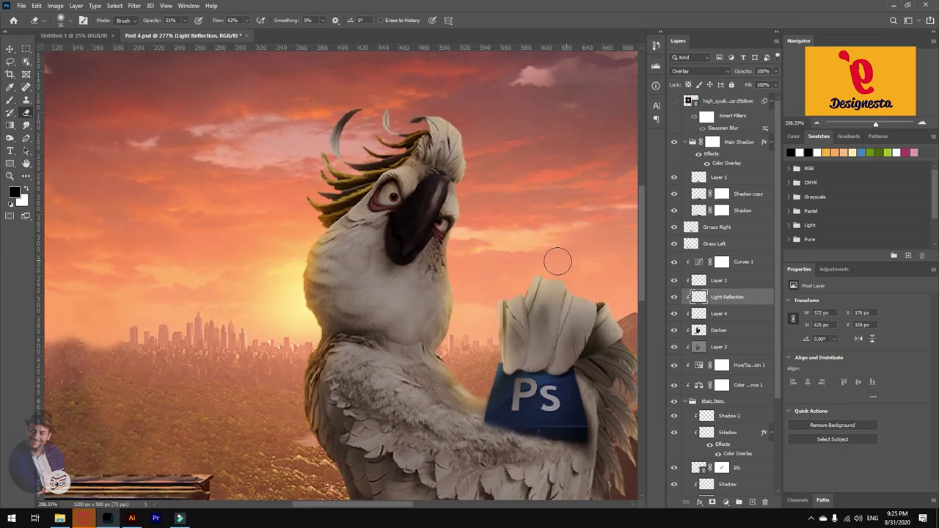
scroll(329, 414, "up", 2)
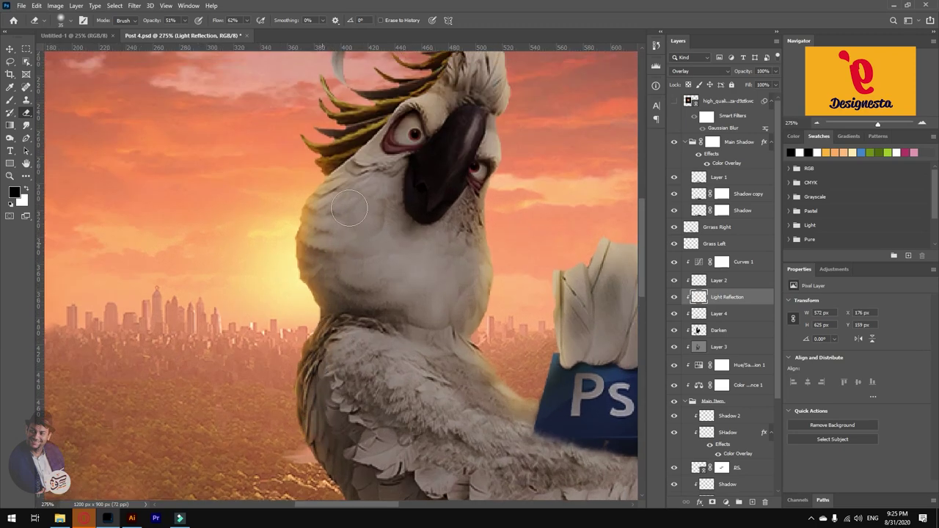
scroll(344, 242, "down", 2)
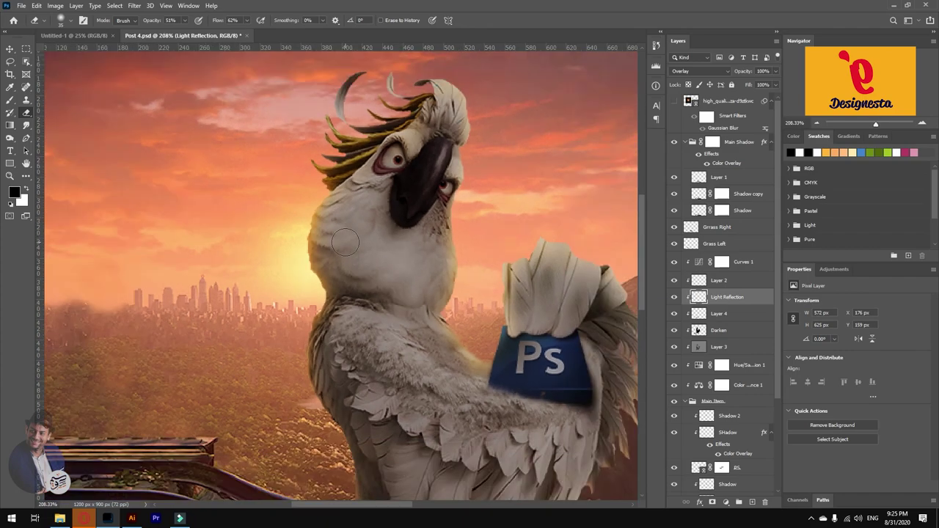
scroll(345, 242, "down", 2)
scroll(365, 339, "up", 4)
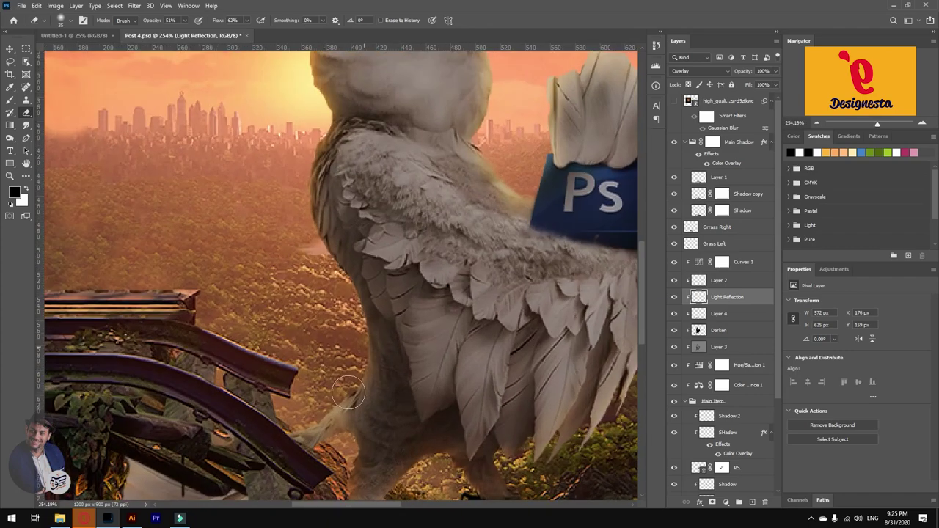
Smudge the Light Reflection glow along the bird's sunlit edge with the Smudge tool.
left_click(26, 125)
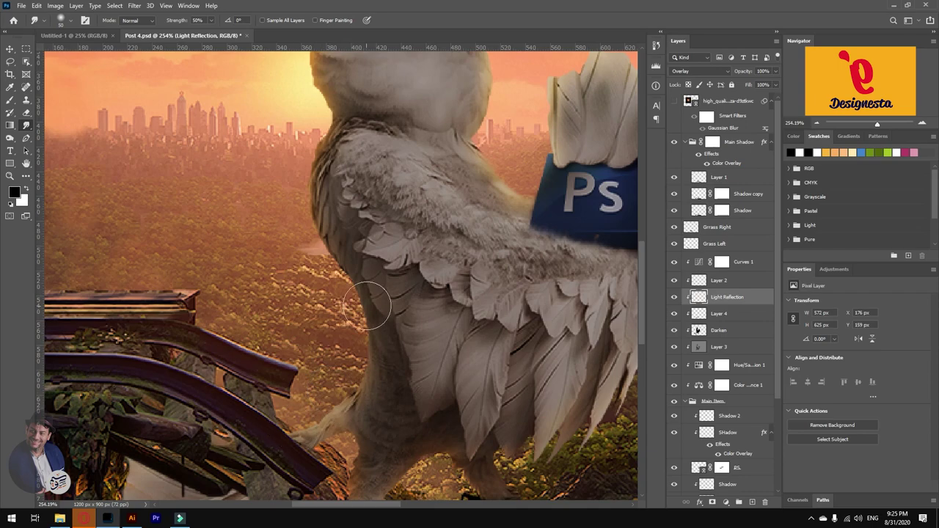
scroll(377, 419, "down", 4)
mouse_move(273, 207)
left_mouse_down()
mouse_move(244, 227)
mouse_move(252, 250)
left_mouse_up()
key("v")
scroll(252, 249, "down", 3)
scroll(317, 223, "down", 2)
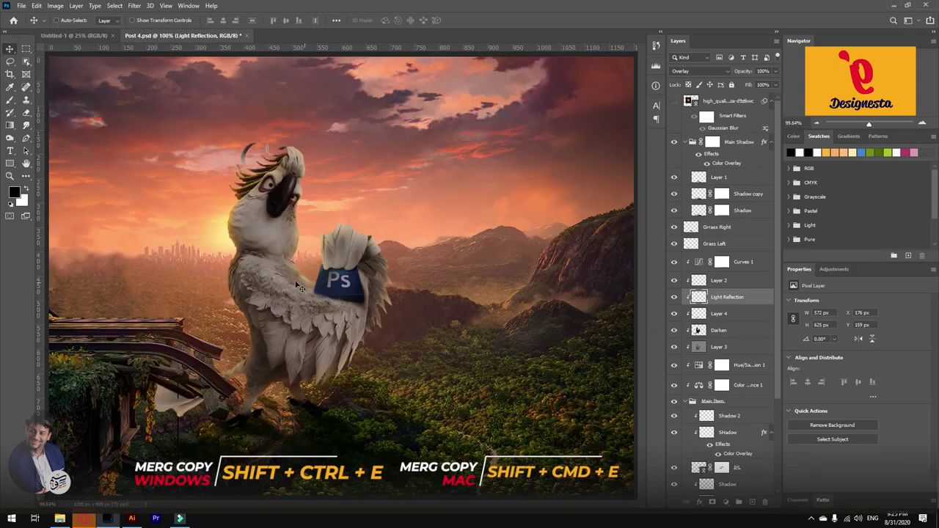
Stamp the visible layers into a new merged layer above the Main Shadow group and convert it for Smart Filters.
scroll(221, 219, "up", 3)
left_click(712, 142)
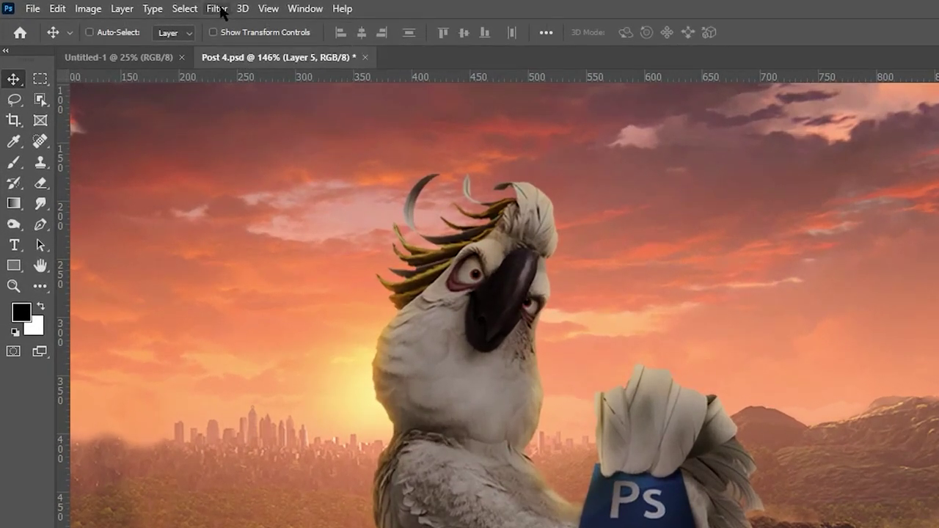
left_click(219, 9)
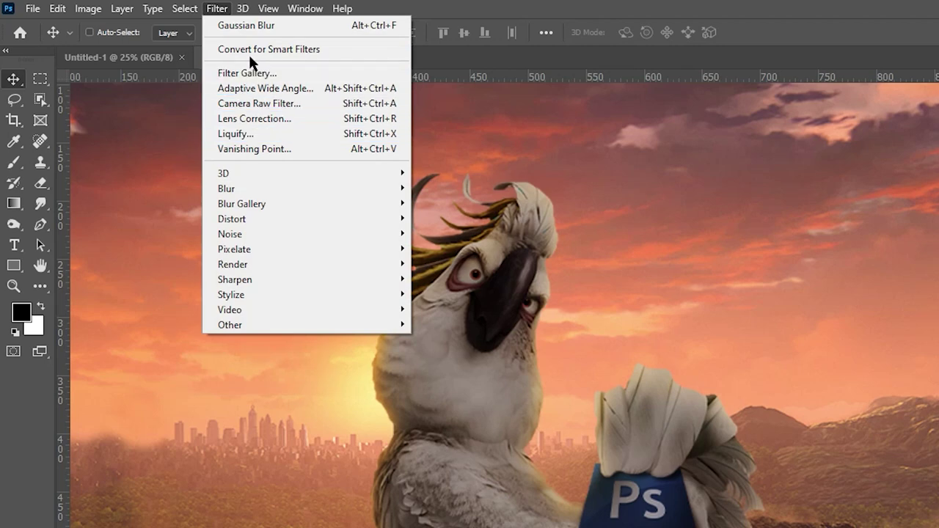
left_click(248, 51)
left_click(747, 315)
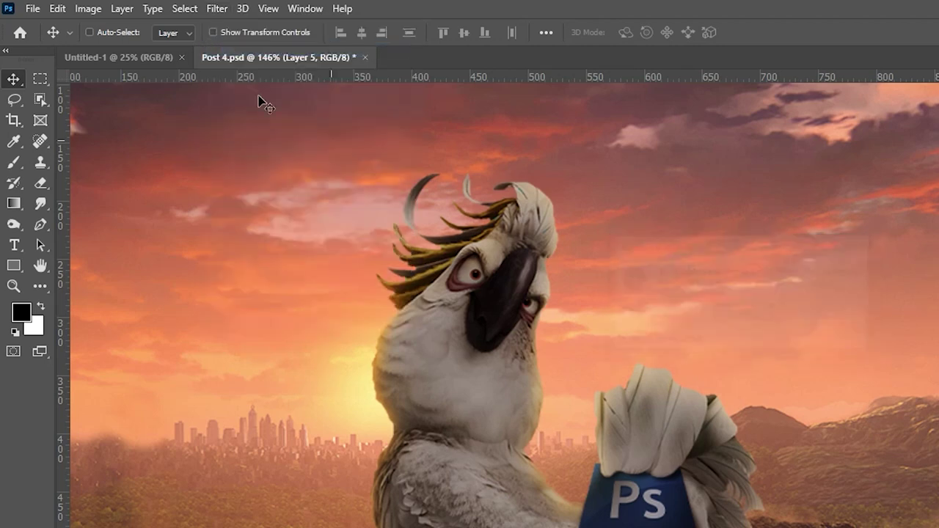
Start a Camera Raw Filter on the merged layer with temperature +12 and tint +16.
left_click(217, 8)
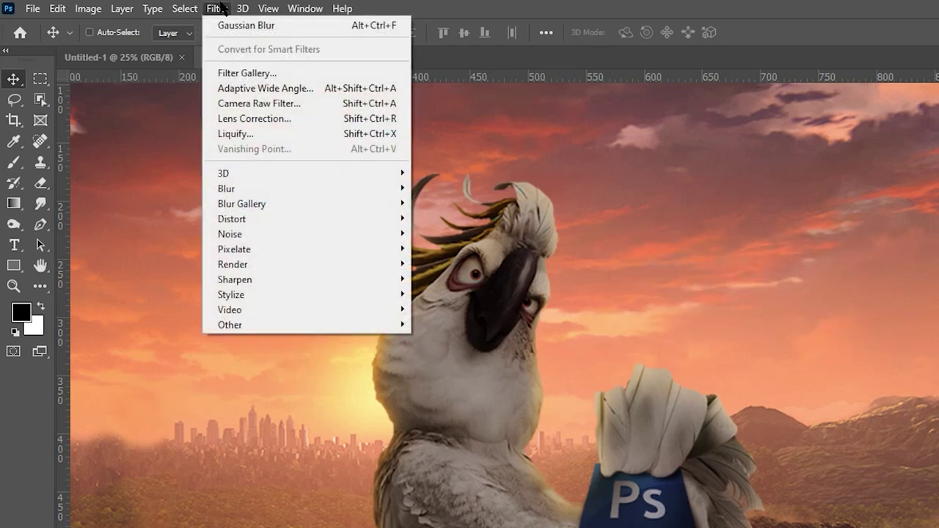
left_click(248, 104)
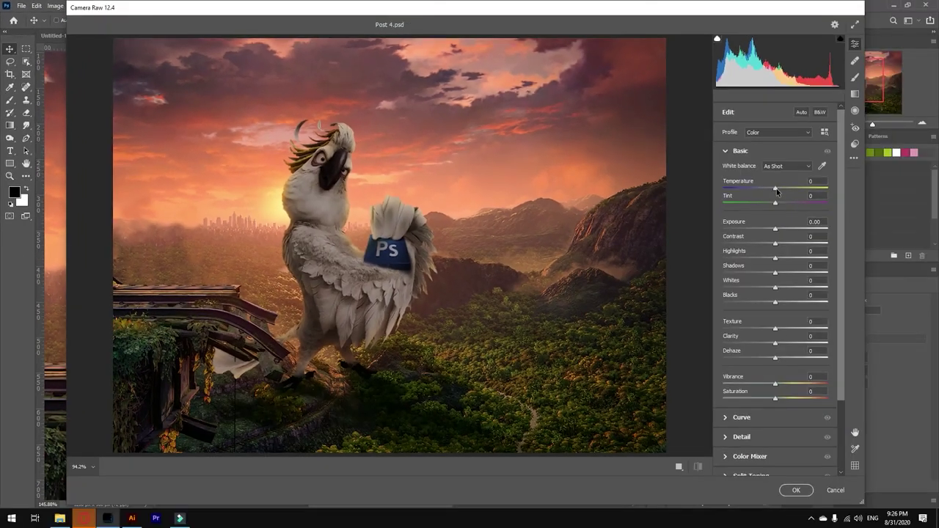
left_click_drag(776, 189, 785, 207)
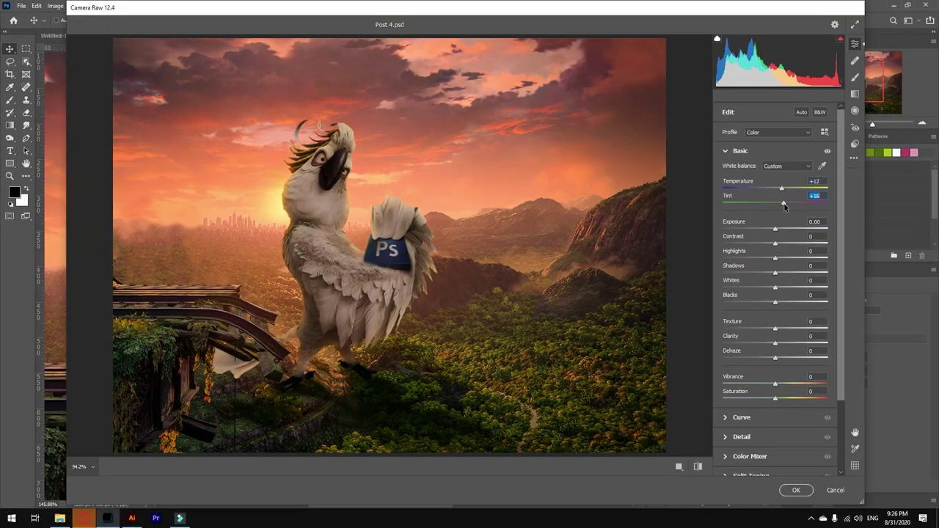
Set Camera Raw highlights to +50, shadows to -29, clarity to -21 and texture to +7, and compare before and after.
left_click_drag(775, 274, 800, 259)
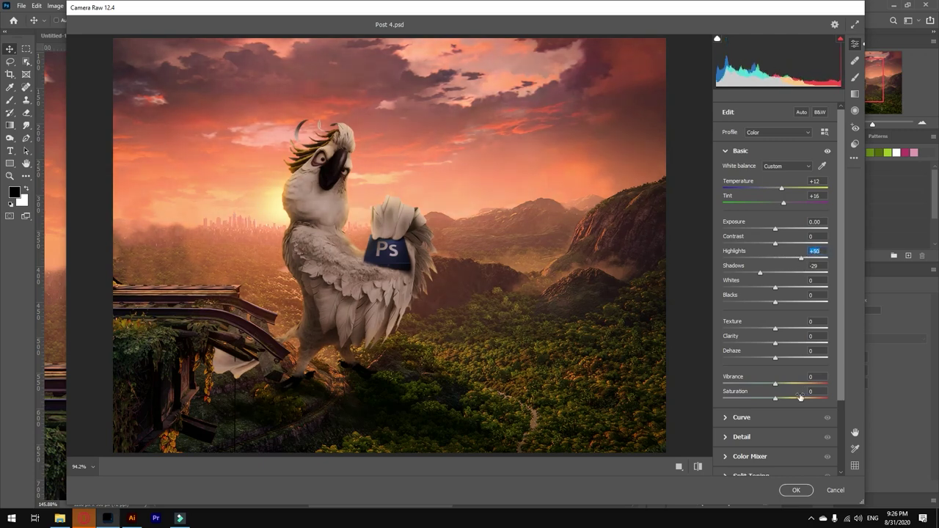
left_click_drag(771, 348, 757, 350)
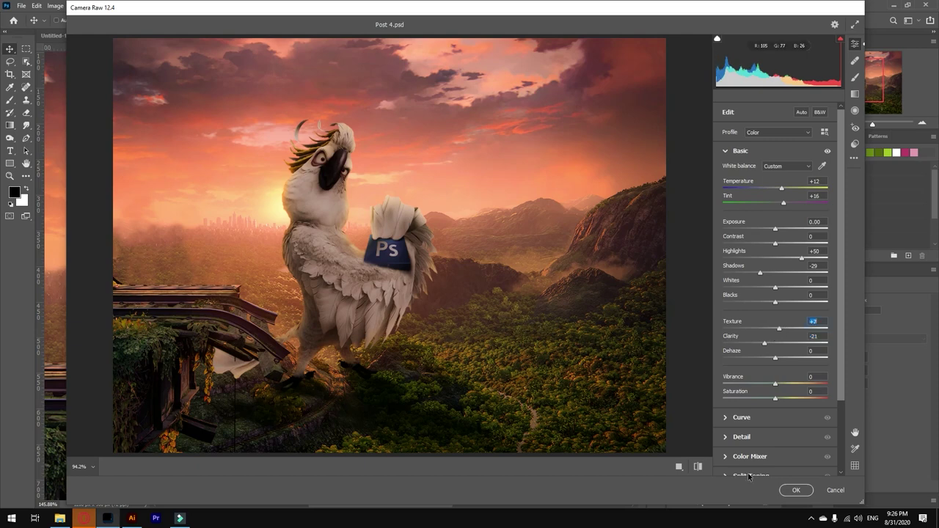
scroll(766, 410, "down", 5)
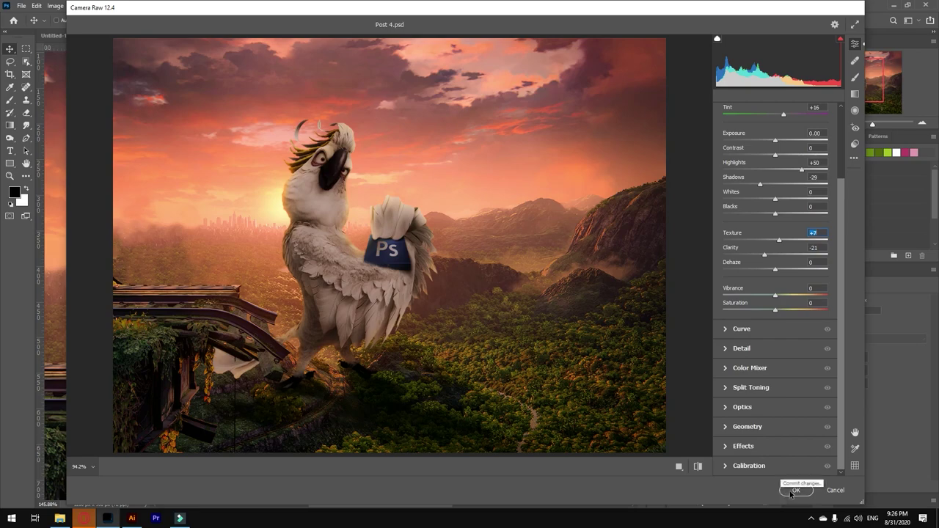
left_click(697, 466)
left_click(698, 466)
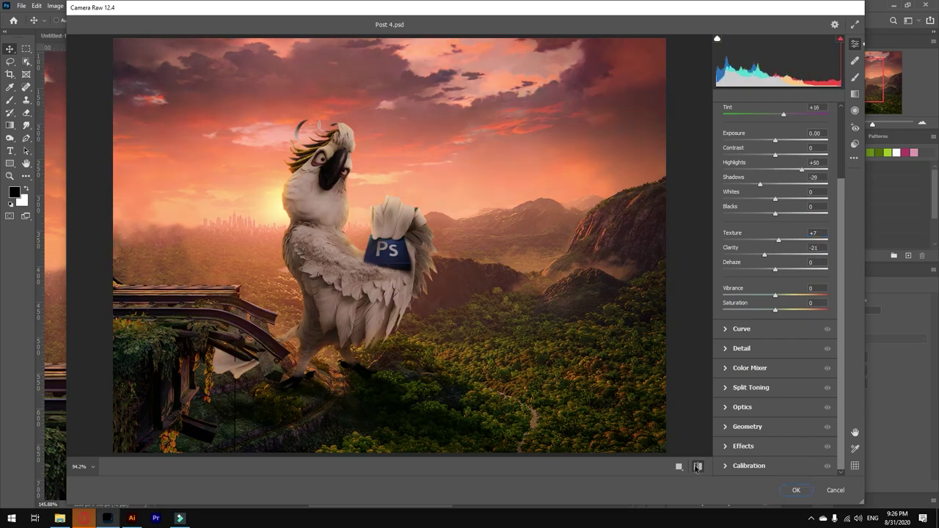
Compare before and after, apply the Camera Raw grade to the merged layer, and turn the lens flare layer back on.
left_click(697, 467)
left_click(698, 466)
left_click(796, 490)
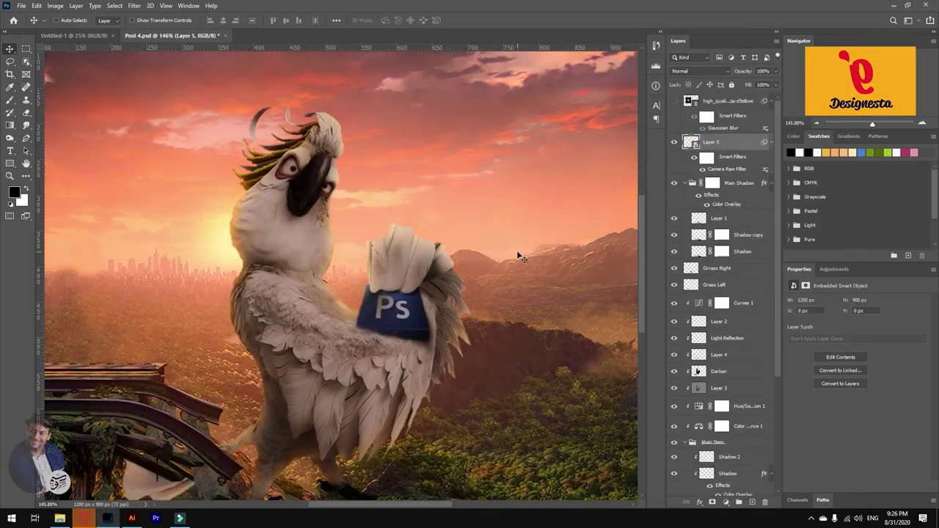
scroll(518, 252, "down", 5)
scroll(412, 250, "up", 1)
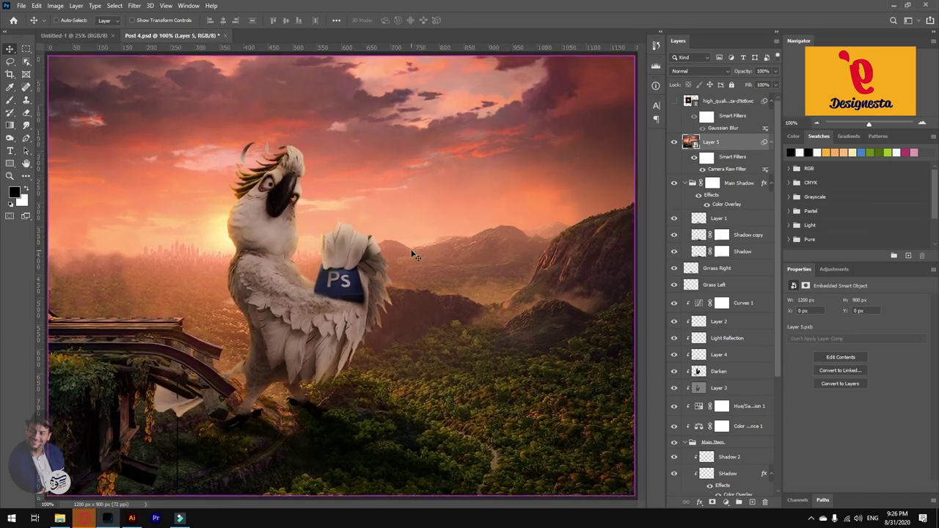
left_click(675, 102)
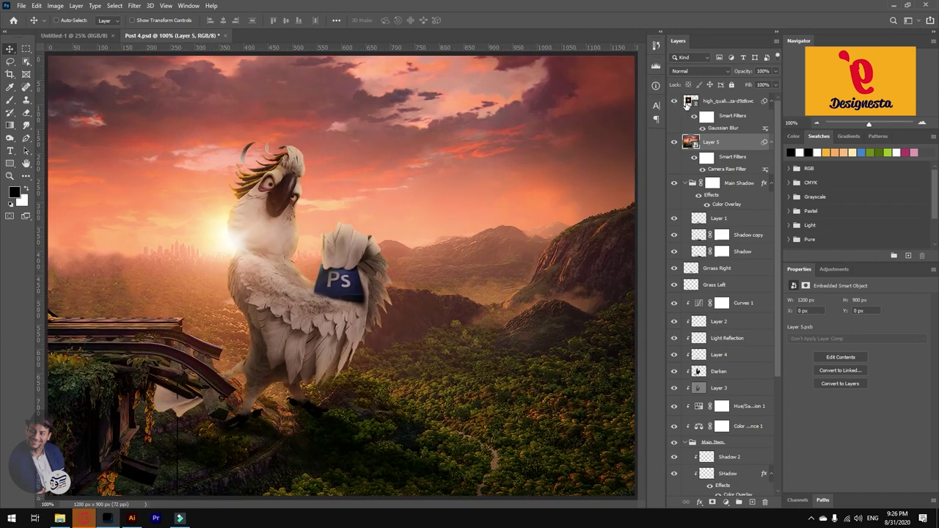
Place the maxresdefault sparks image as a linked layer above the lens flare and move it down to the canvas's lower part.
left_click(710, 103)
left_click(22, 6)
left_click(29, 205)
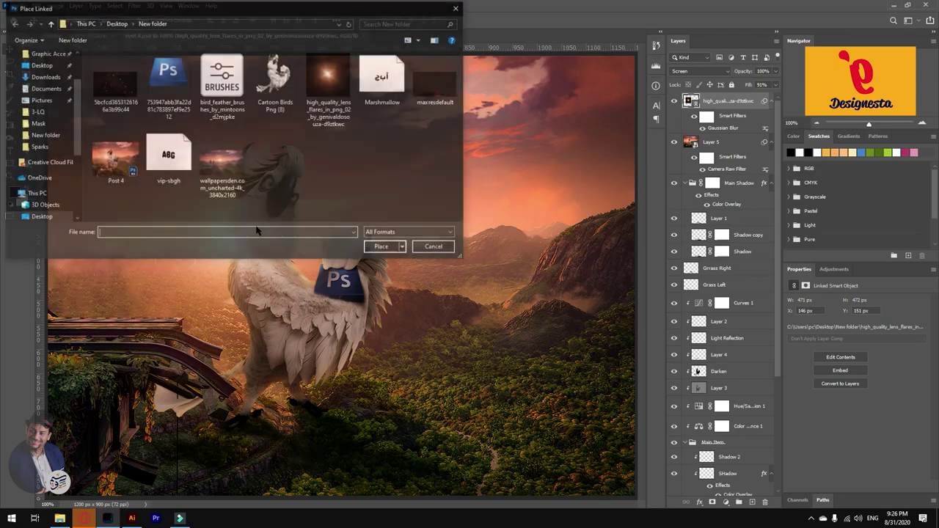
left_click(114, 84)
left_click(432, 86)
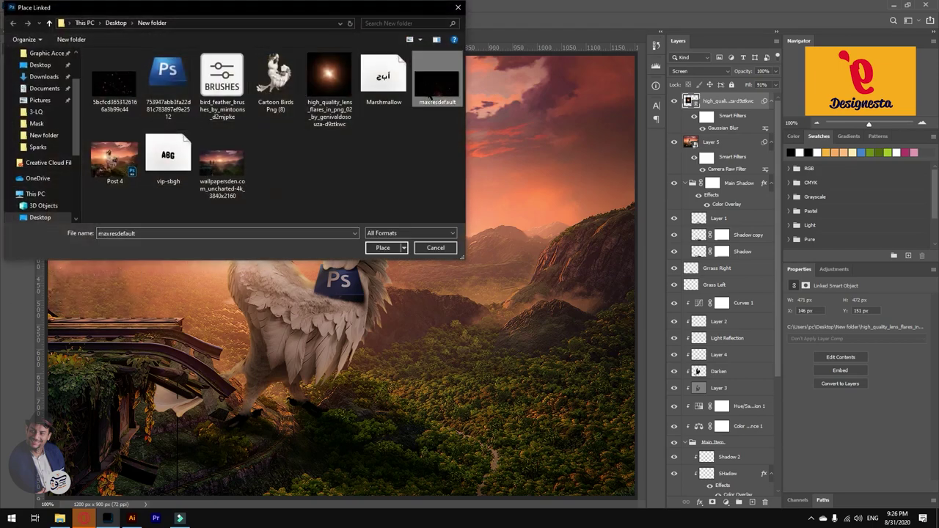
double_click(430, 96)
scroll(330, 267, "down", 4)
left_click_drag(389, 273, 386, 311)
key("Return")
Set the maxresdefault sparks layer's blend mode to Screen and fit the canvas in view.
left_click(689, 71)
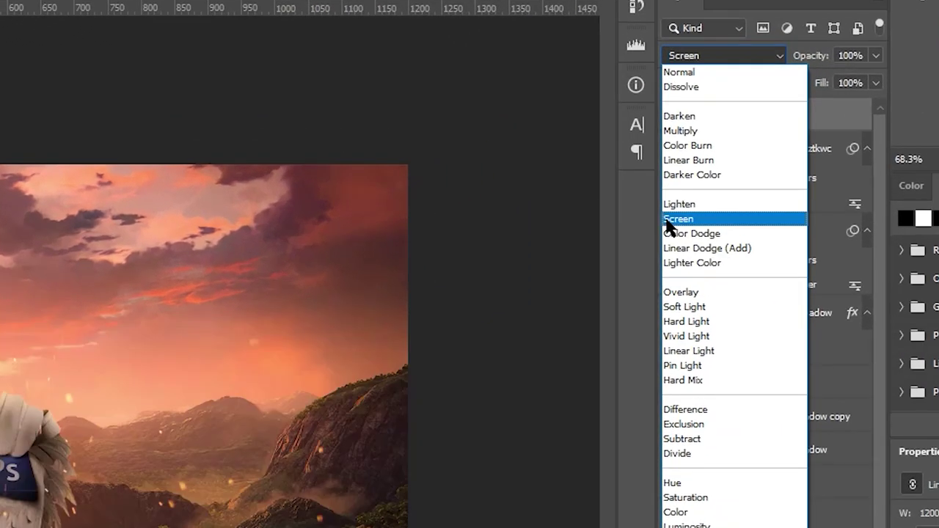
left_click(681, 143)
key("ctrl+0")
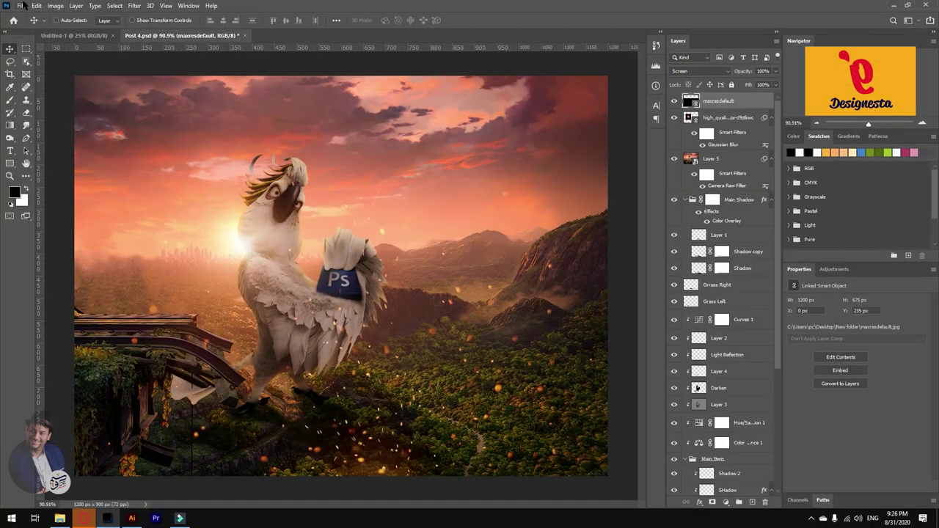
left_click(21, 5)
left_click(43, 200)
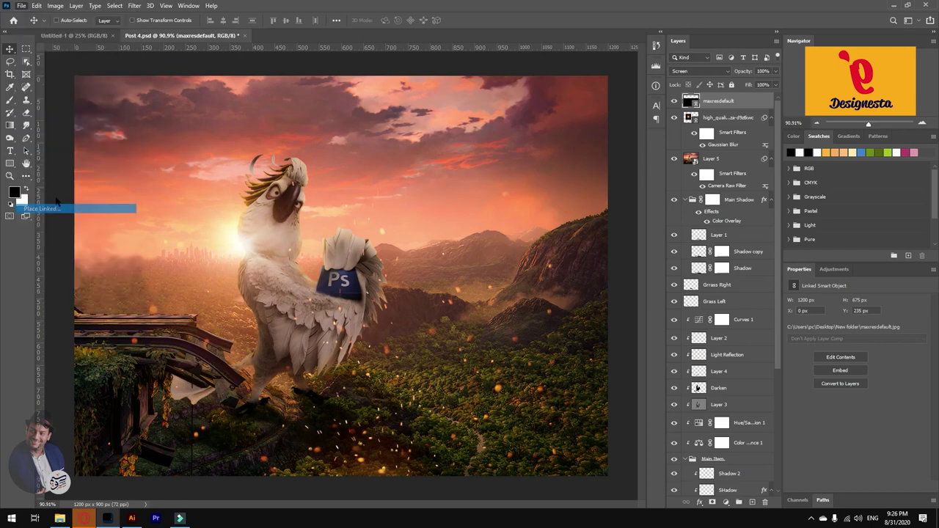
key("Return")
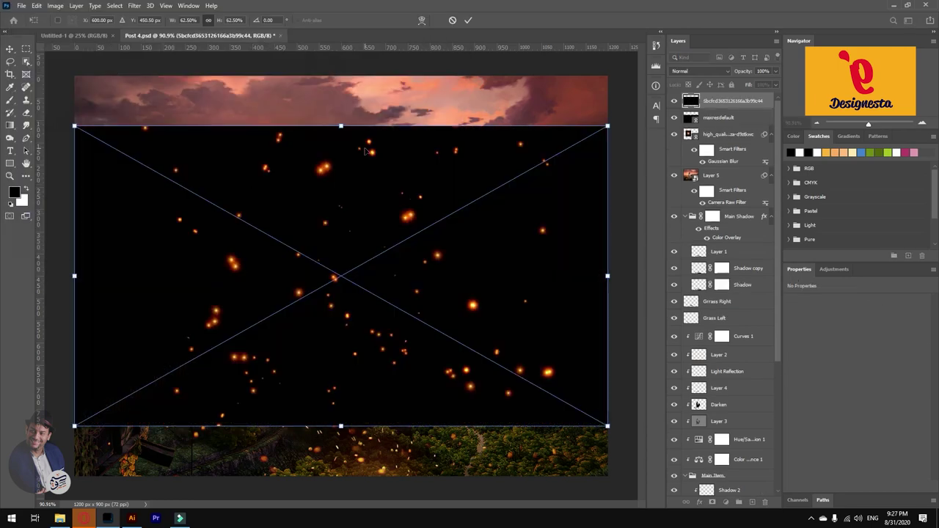
key("Return")
left_click(690, 71)
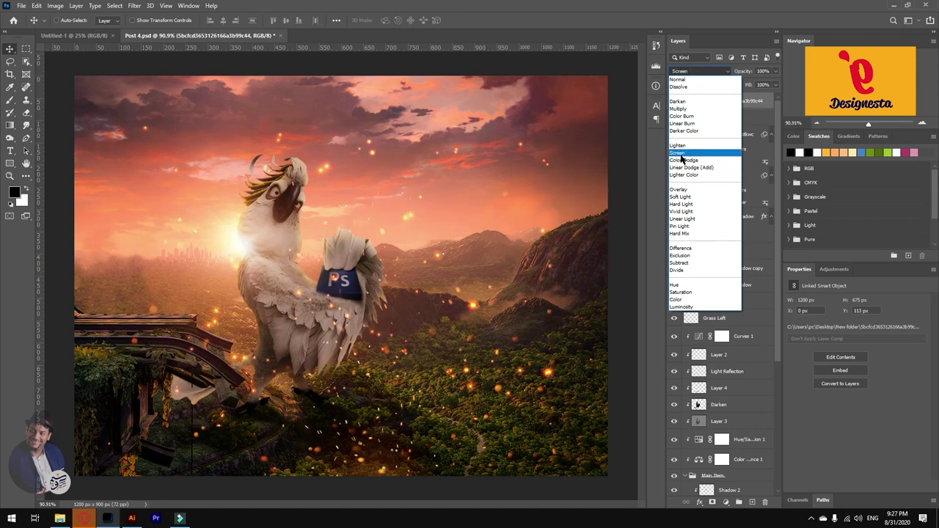
left_click(681, 155)
left_click_drag(467, 278, 481, 236)
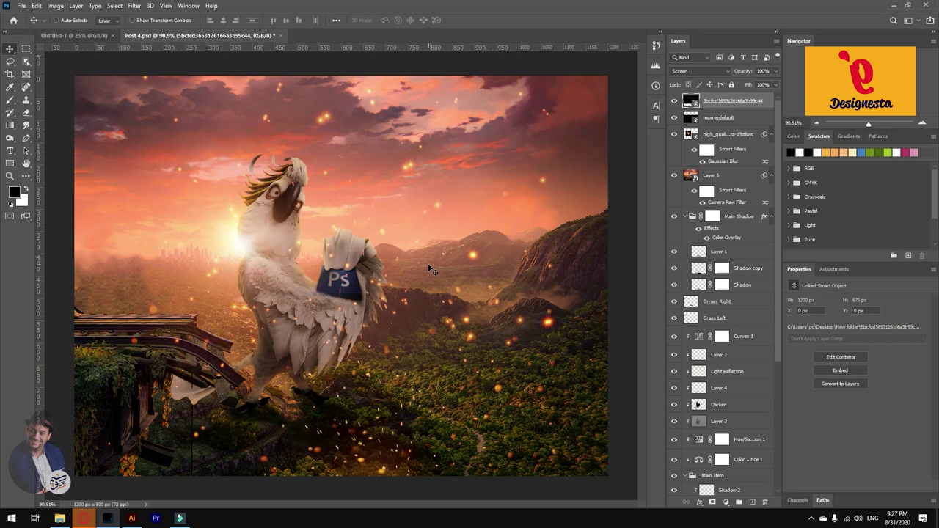
scroll(429, 266, "down", 1)
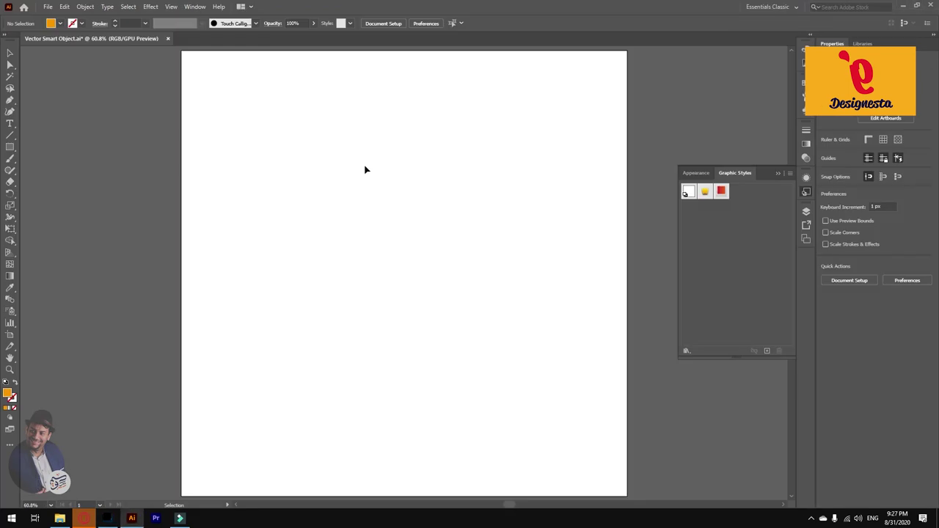
In the Illustrator document, create the Arabic word "إتعلم" enlarged to about 227 pt and duplicate it below.
left_click(9, 124)
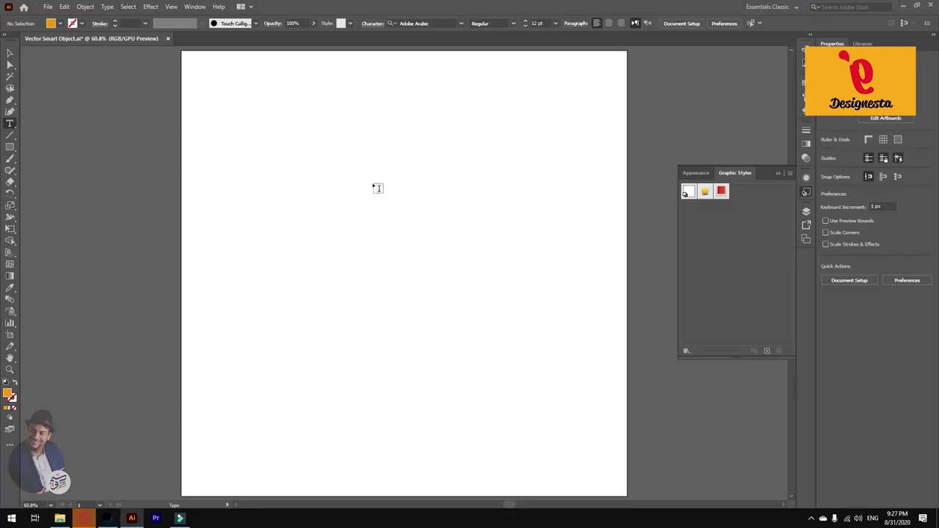
left_click(455, 172)
key("BackSpace")
key("Escape")
left_click_drag(452, 176, 92, 318)
left_click_drag(428, 238, 423, 294)
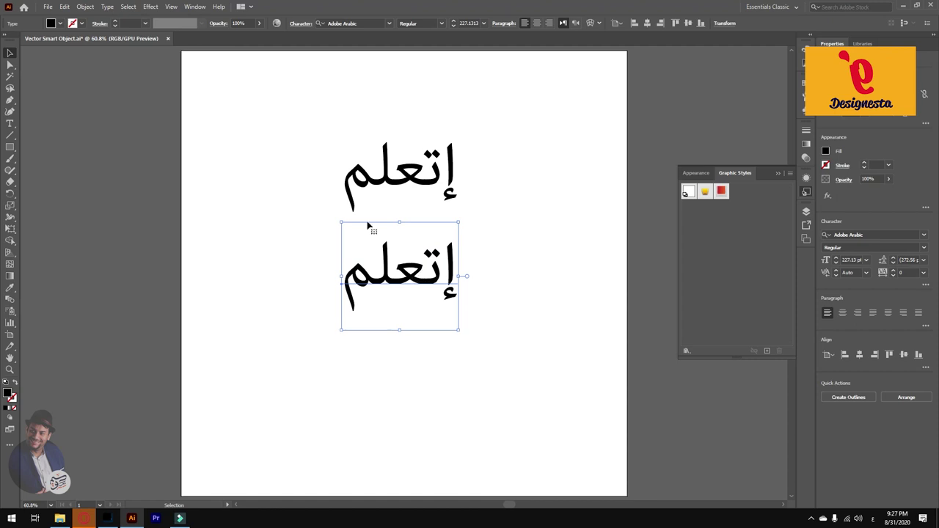
Replace the lower copy's text with "Photohop" and move it close beneath the Arabic word.
left_click(9, 124)
left_click(440, 283)
key("ctrl+a")
type("Pht")
key("BackSpace")
type("otojh")
key("BackSpace")
key("BackSpace")
type("hop")
key("Escape")
left_click_drag(495, 295, 437, 268)
Set the Arabic word's font to VIP Sbgh and scale it down to about 182 pt.
left_click(430, 174)
left_click(435, 232)
left_click(427, 172)
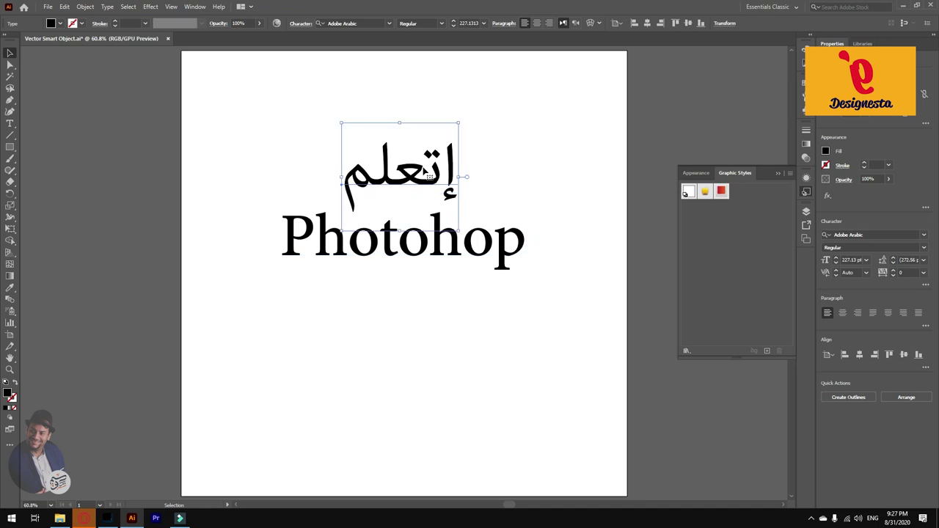
left_click(364, 24)
type("vip")
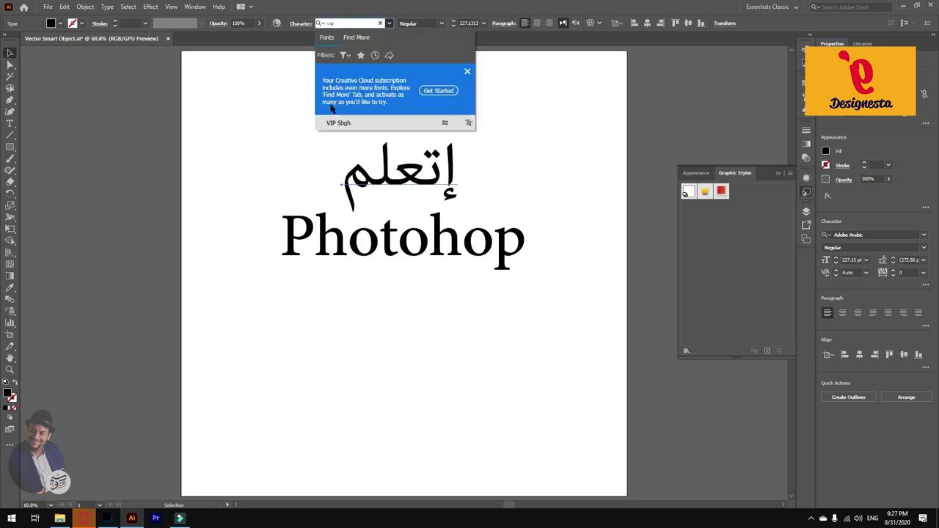
left_click(336, 122)
left_click_drag(552, 169, 487, 163)
Try the Marshmallow font on the Photohop text and on the Arabic word.
left_click(408, 235)
left_click(362, 23)
type("mar")
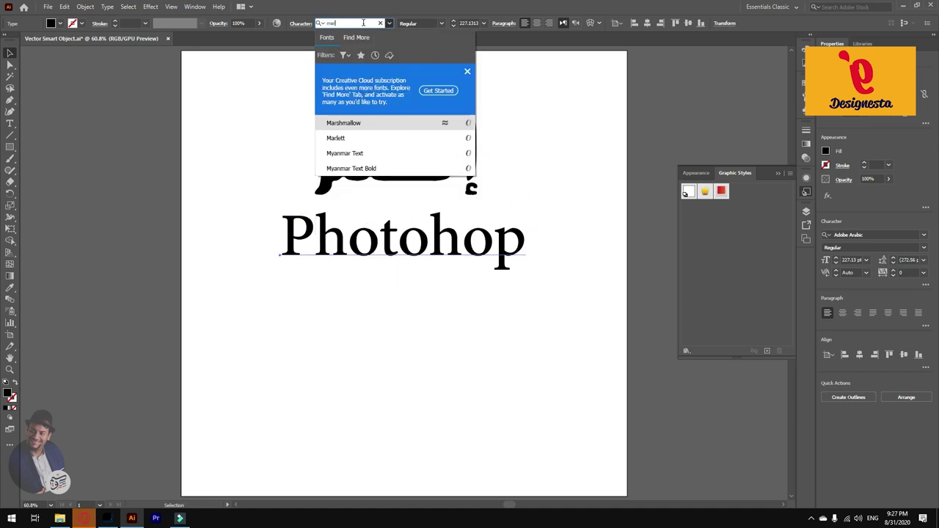
key("Escape")
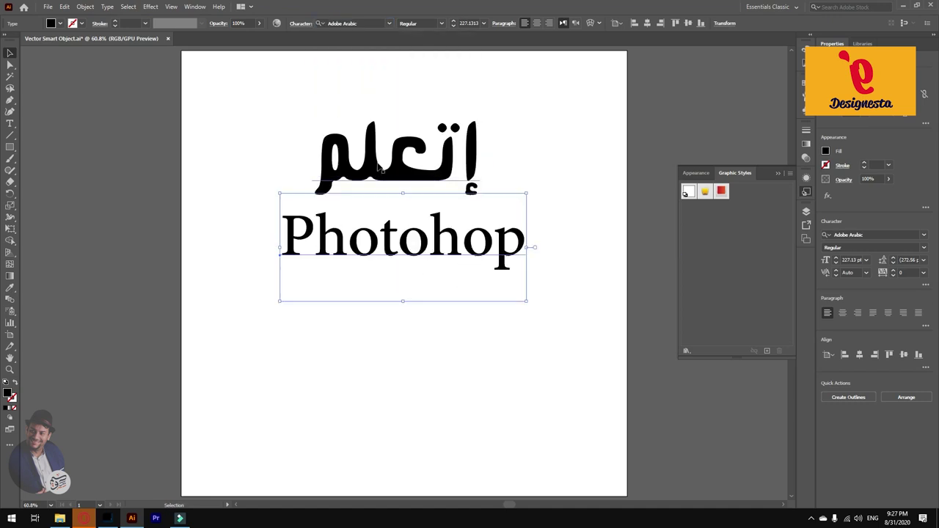
left_click(364, 21)
type("mr")
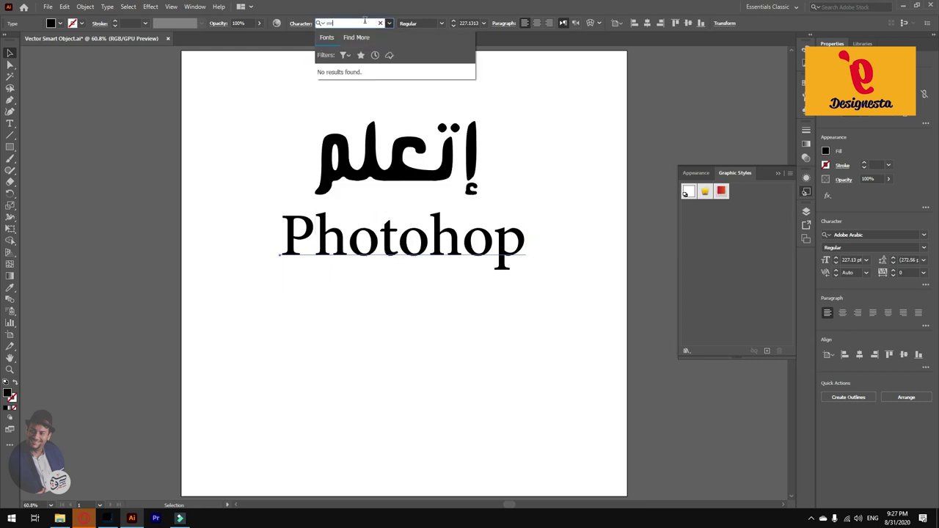
left_click(375, 178)
left_click(355, 21)
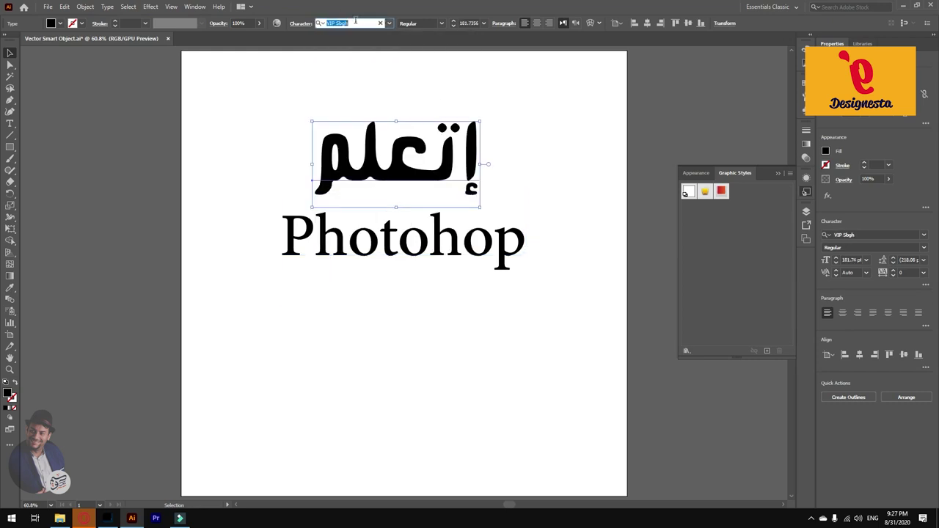
type("mar")
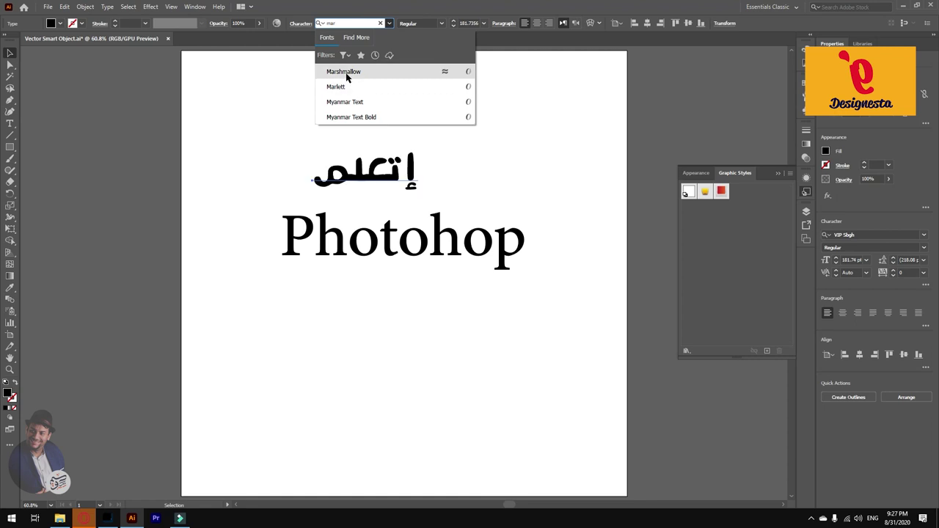
left_click(347, 73)
left_click(449, 202)
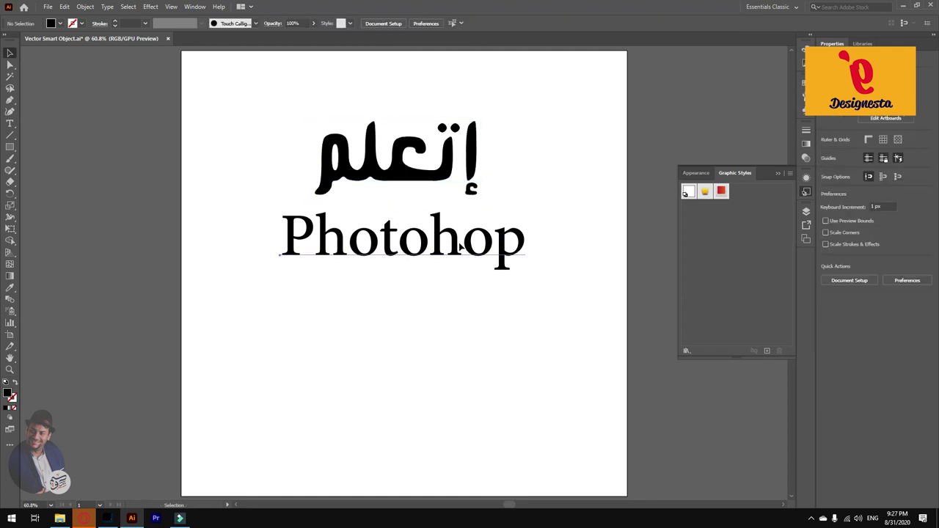
Set the Photohop text to 29LT Bukra Bold and scale it down to about 114 pt beneath the Arabic word.
left_click(461, 248)
left_click(368, 22)
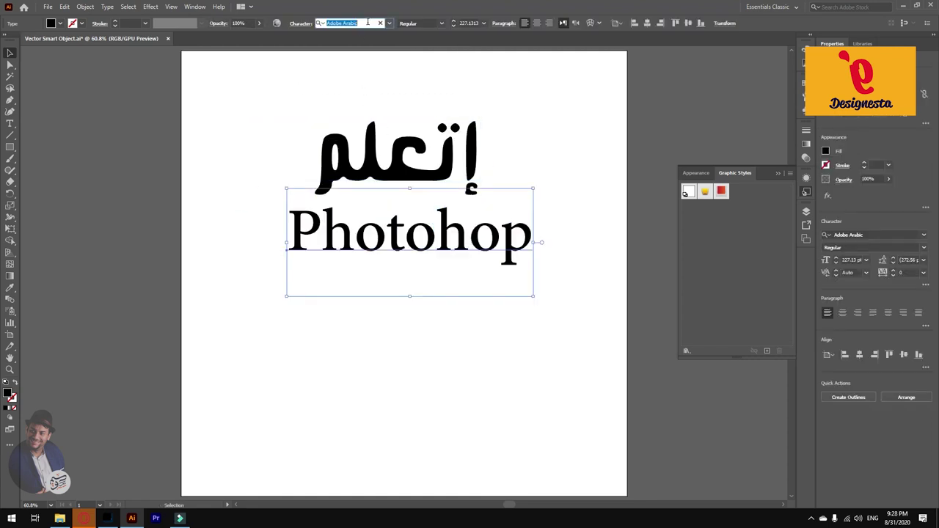
type("buk")
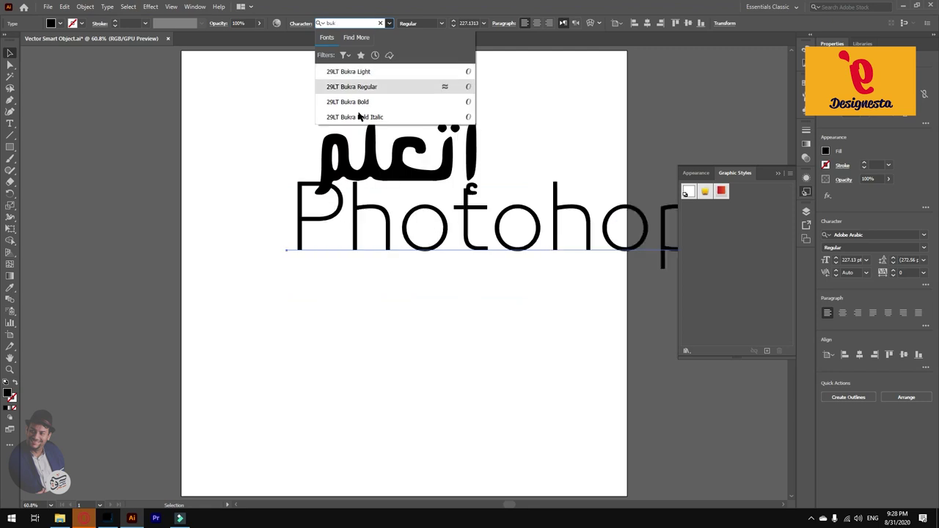
left_click(362, 107)
scroll(282, 210, "down", 3)
left_click_drag(466, 216, 380, 216)
scroll(381, 215, "up", 4)
scroll(206, 226, "down", 2)
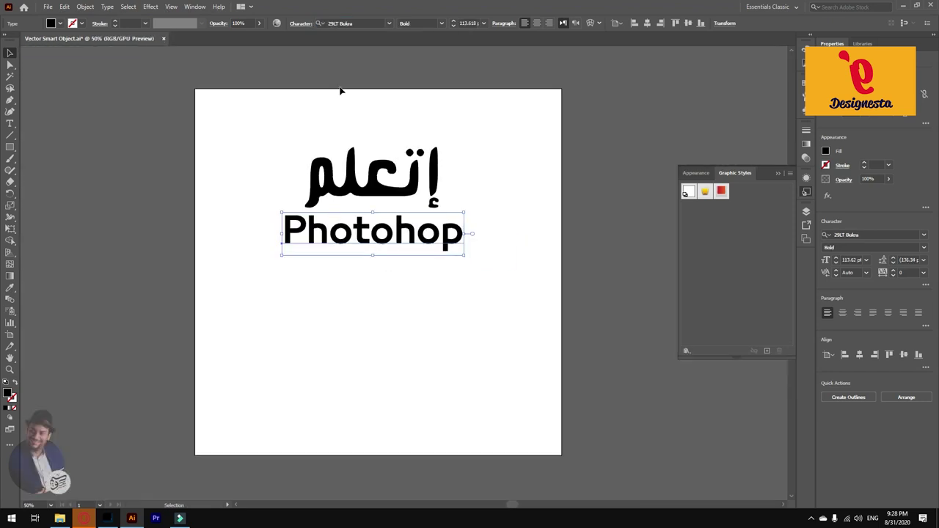
Change the Photohop text's font to VIP Sbgh and enlarge it to about 131 pt, centred beneath the Arabic word.
left_click(364, 23)
type("vib")
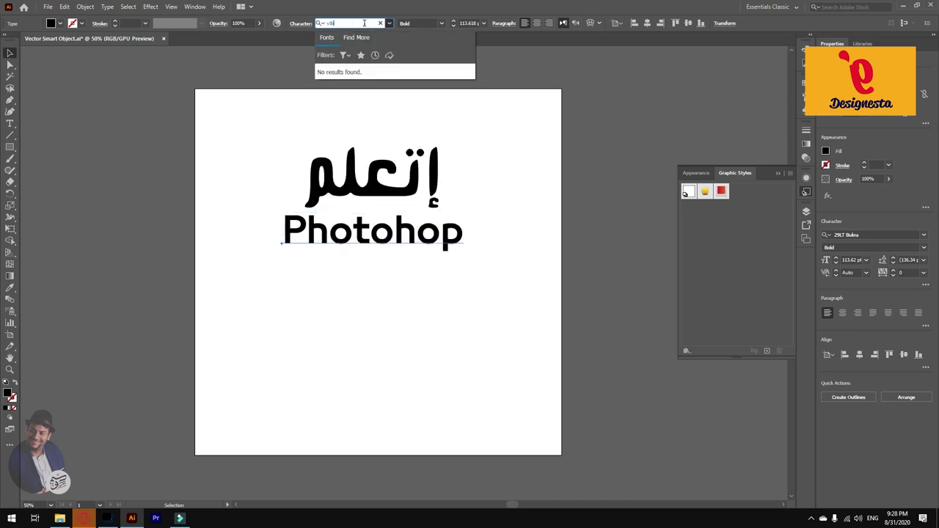
type("vip")
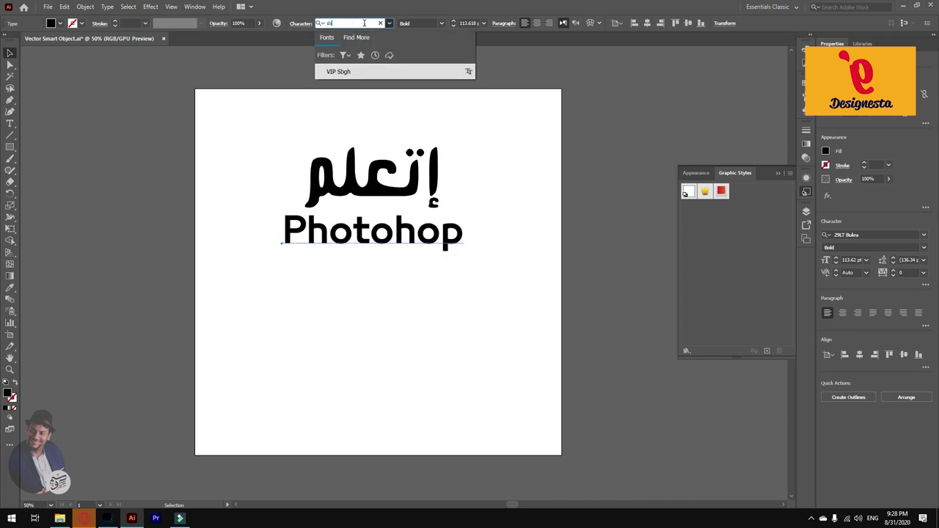
left_click(351, 71)
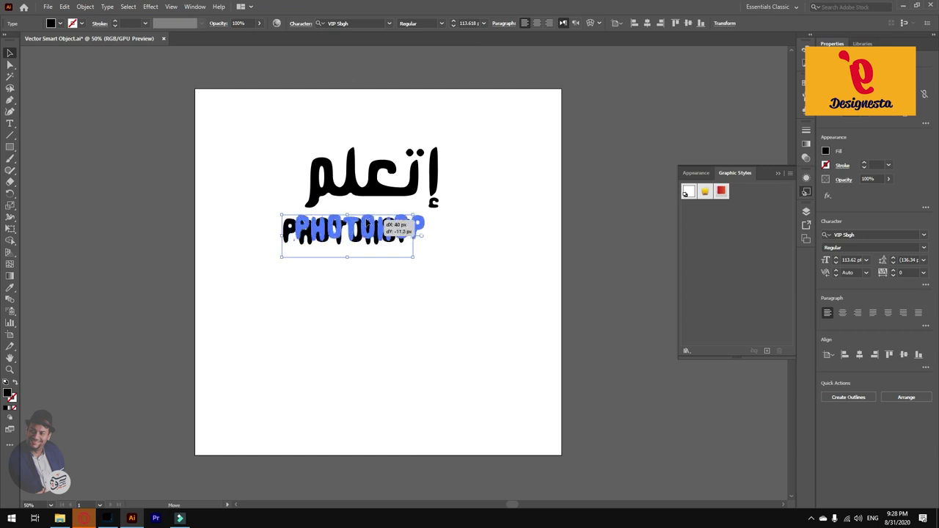
left_click_drag(433, 231, 449, 232)
left_click(477, 254)
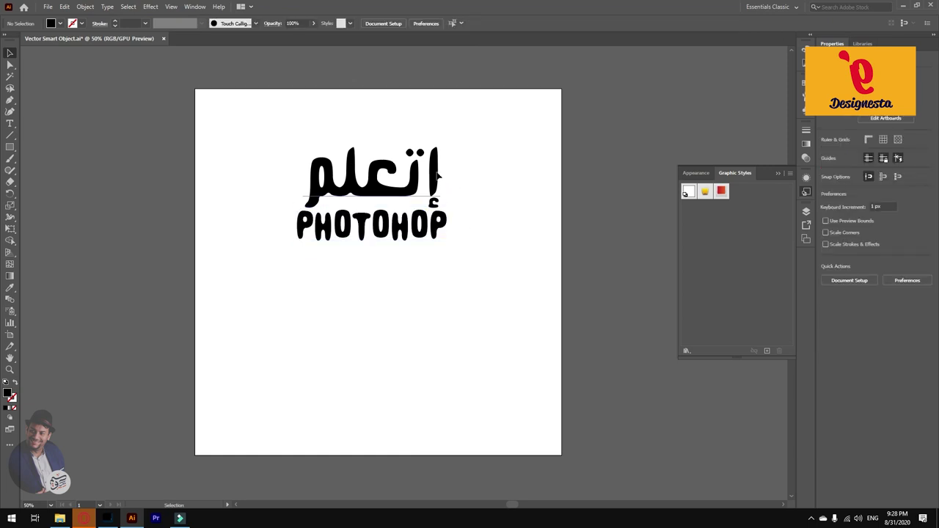
Apply the yellow graphic style to the Arabic word and the red graphic style to the Photohop text, shifting it slightly down.
left_click(426, 175)
left_click(705, 191)
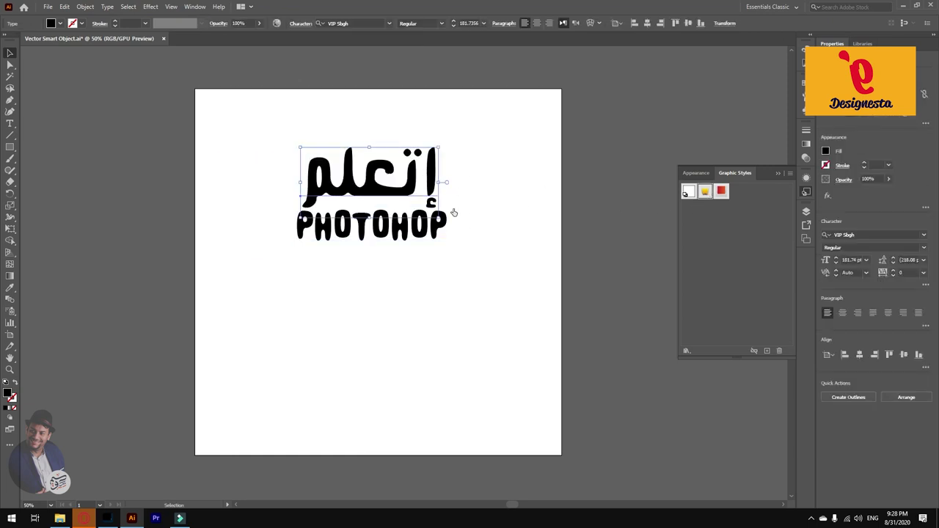
left_click_drag(408, 232, 409, 237)
left_click(722, 191)
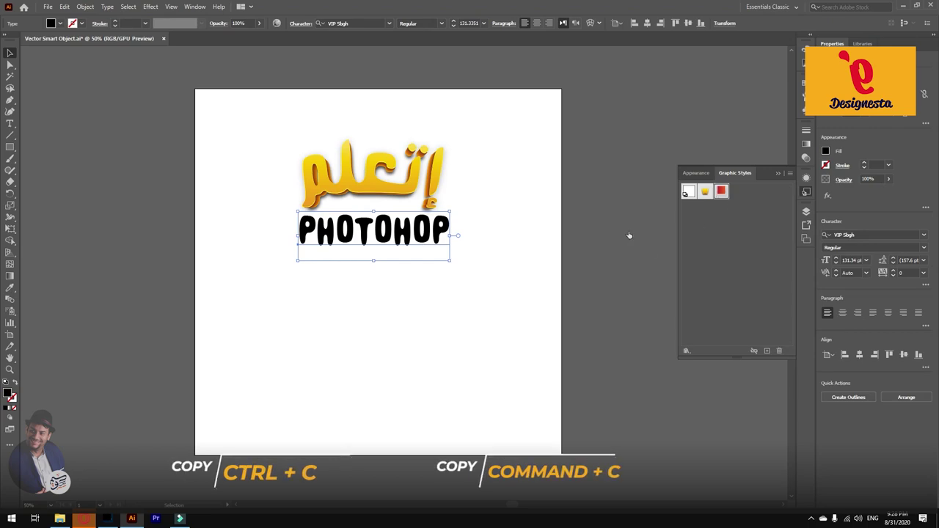
left_click(489, 152)
Copy both styled words and paste them into the Photoshop composite as a Smart Object.
left_click_drag(495, 166, 330, 315)
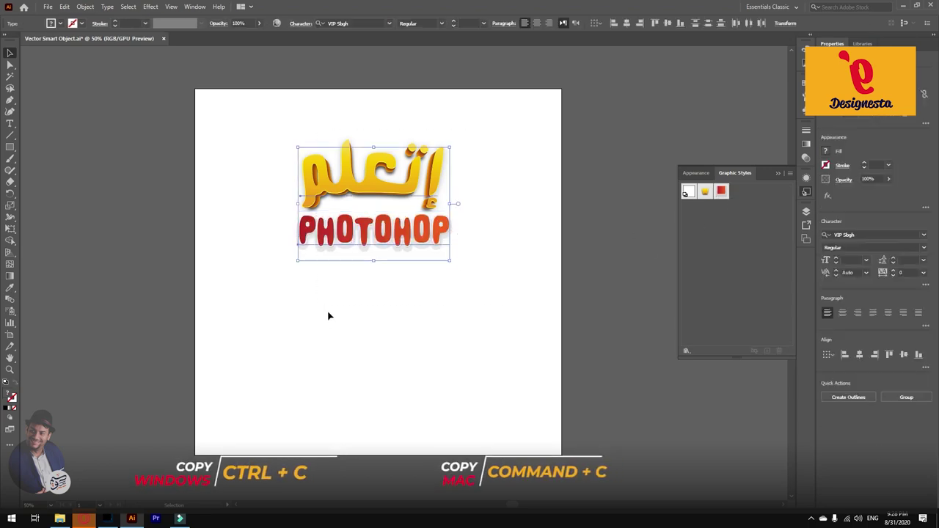
key("alt+Tab")
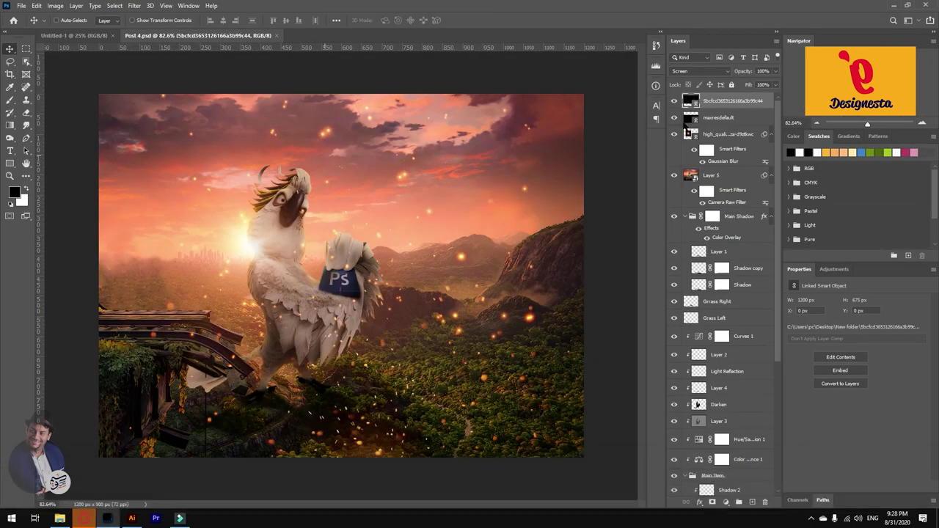
key("ctrl+v")
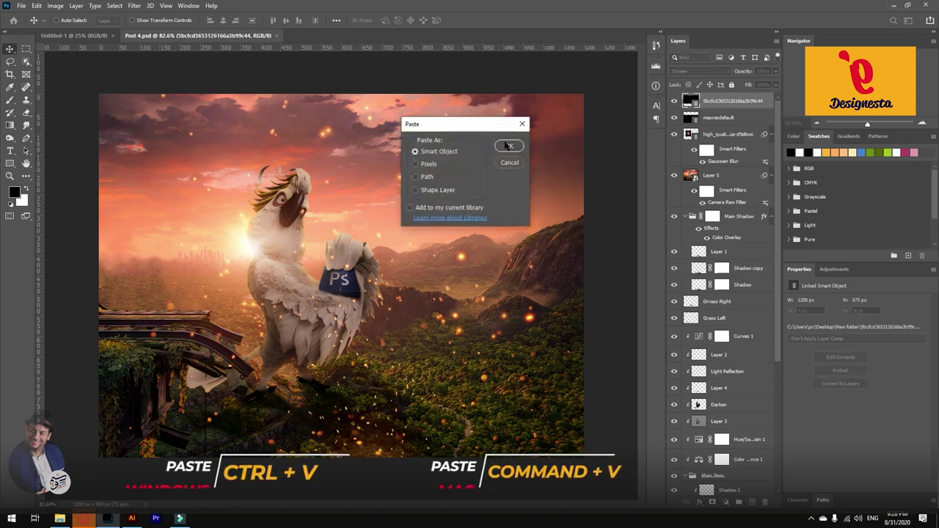
left_click(502, 147)
Scale the pasted title to about 300 × 226 px and position it in the sky at the canvas's upper-right corner.
left_click_drag(391, 239, 501, 147)
left_click_drag(378, 246, 442, 196)
key("Return")
left_click_drag(500, 149, 501, 157)
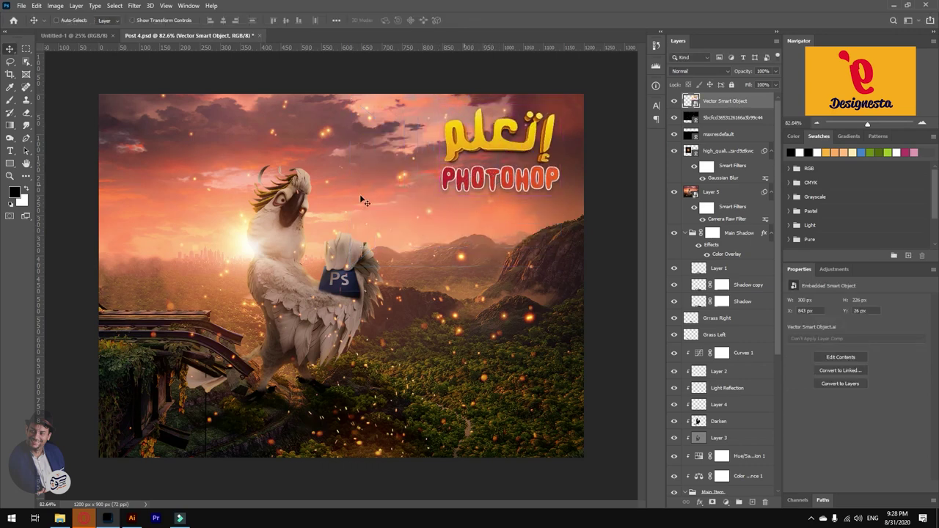
Start placing a linked file and browse to the Logo folder inside Designesta's 6-Material folder.
left_click(22, 5)
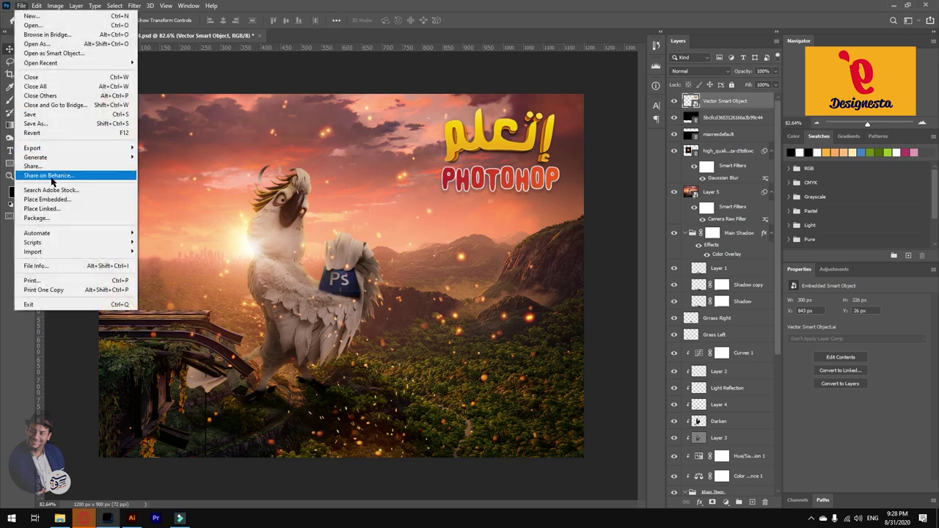
left_click(52, 208)
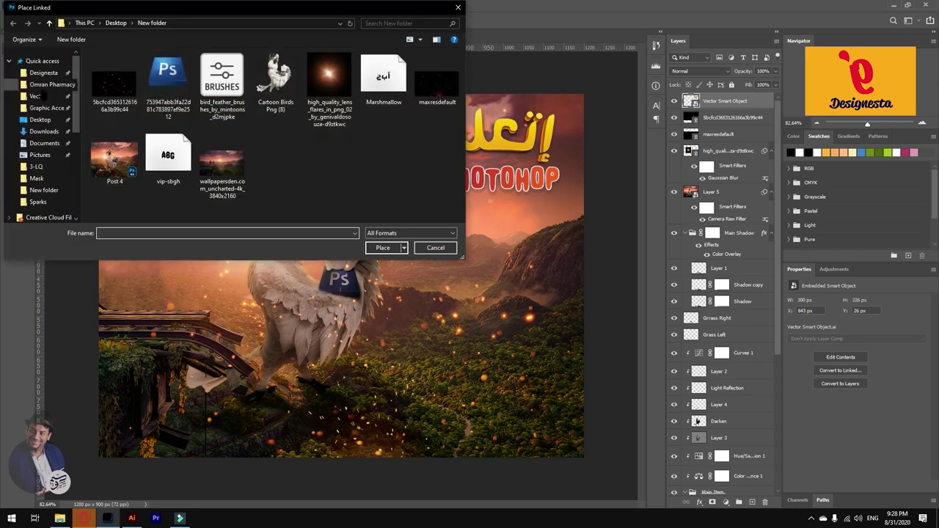
left_click(43, 73)
double_click(113, 109)
double_click(121, 119)
scroll(134, 98, "down", 1)
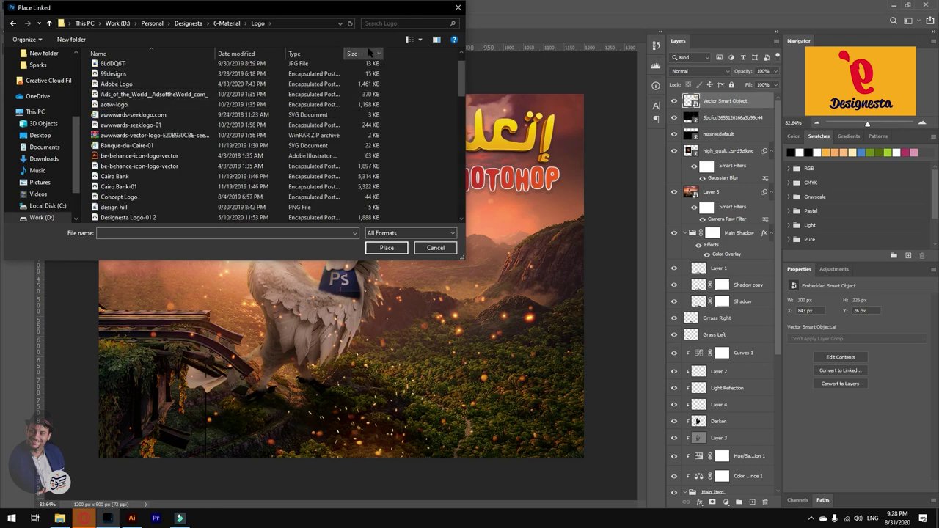
Show the Logo folder's files as large icons and place Designesta Logo-2 as a linked Smart Object.
left_click(422, 39)
left_click(449, 47)
scroll(290, 133, "down", 1)
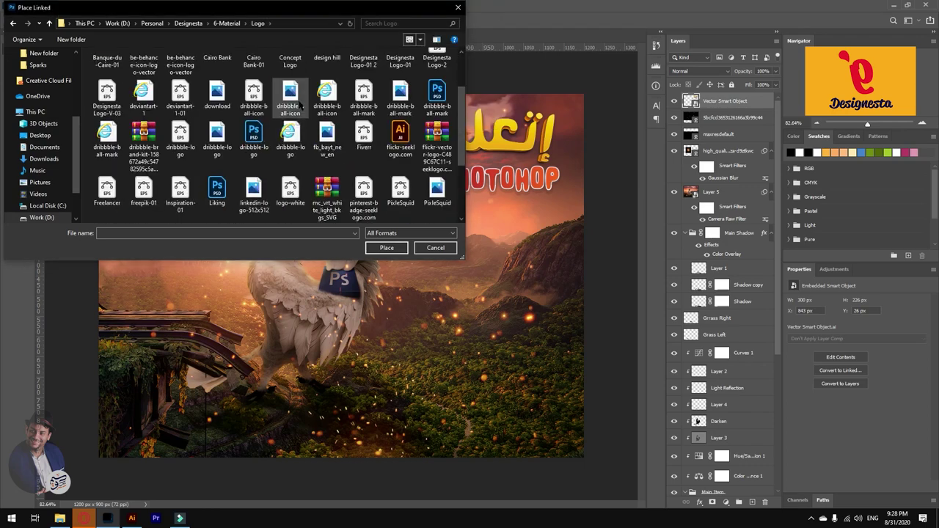
left_click(408, 39)
left_click(438, 42)
left_click(409, 39)
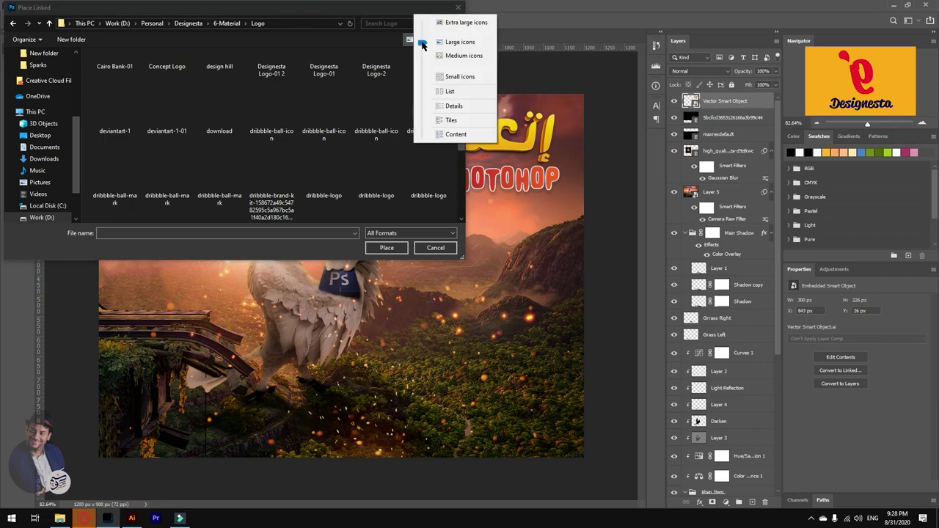
left_click(364, 162)
scroll(367, 168, "up", 3)
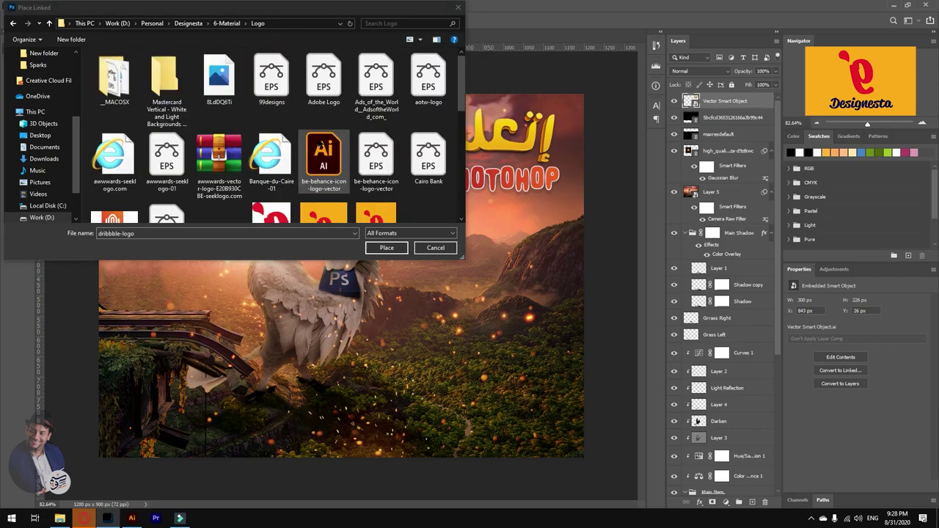
scroll(370, 176, "down", 1)
left_click(372, 181)
double_click(372, 180)
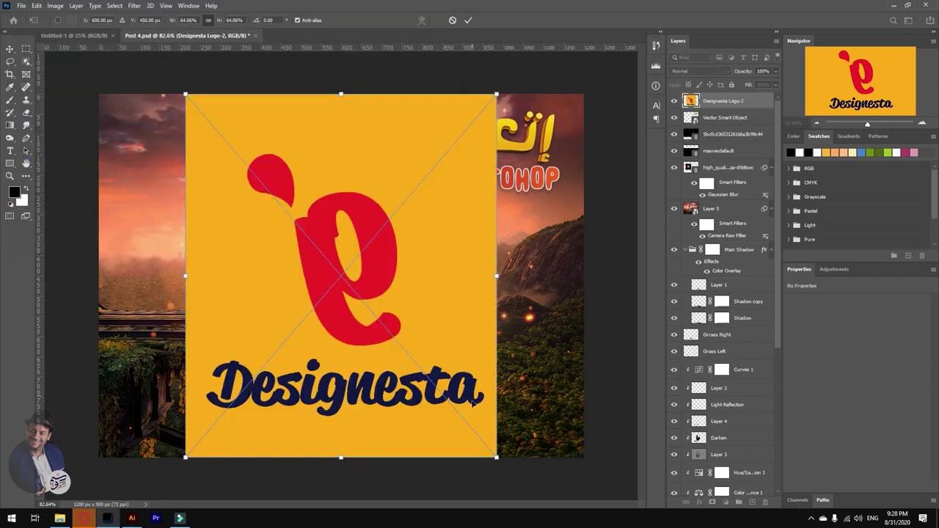
Scale the logo to about 94 × 110 px against the canvas's top edge near the upper-left corner, save, and shift it slightly right.
left_click_drag(496, 455, 139, 117)
key("Return")
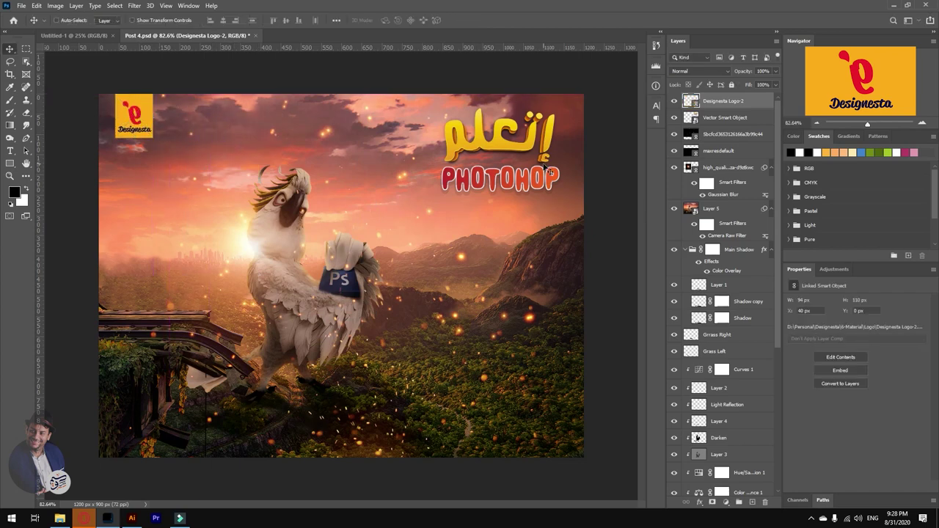
key("ctrl+s")
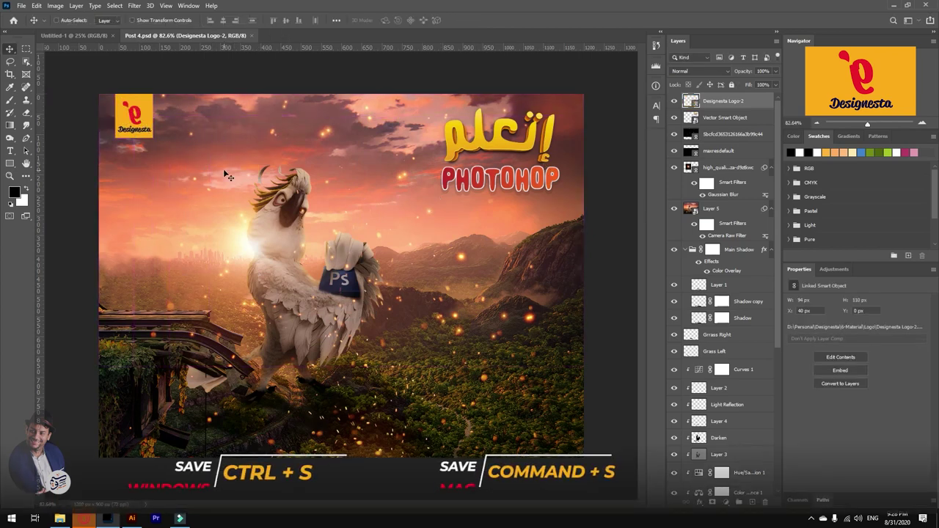
left_click_drag(228, 175, 232, 175)
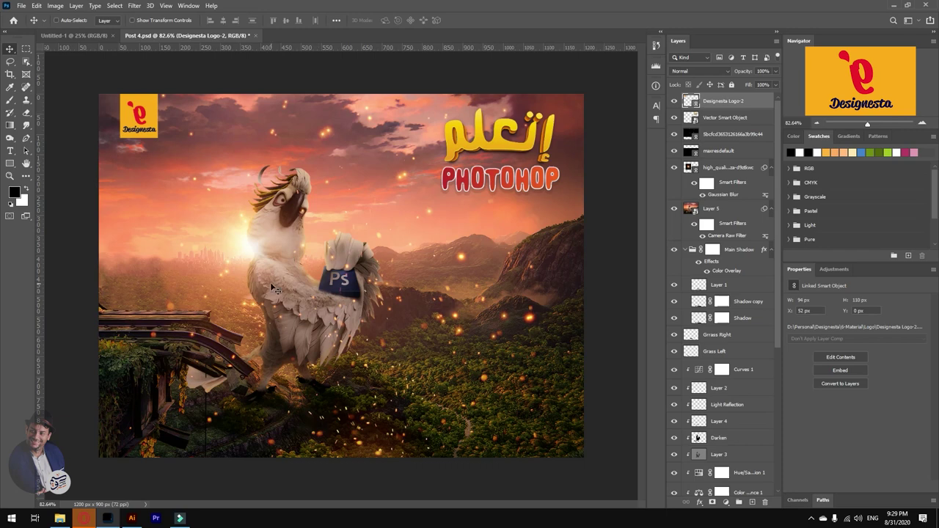
Enlarge the title Smart Object to about 351 × 264 px in the canvas's upper-right sky and save the document.
left_click(526, 154)
key("t")
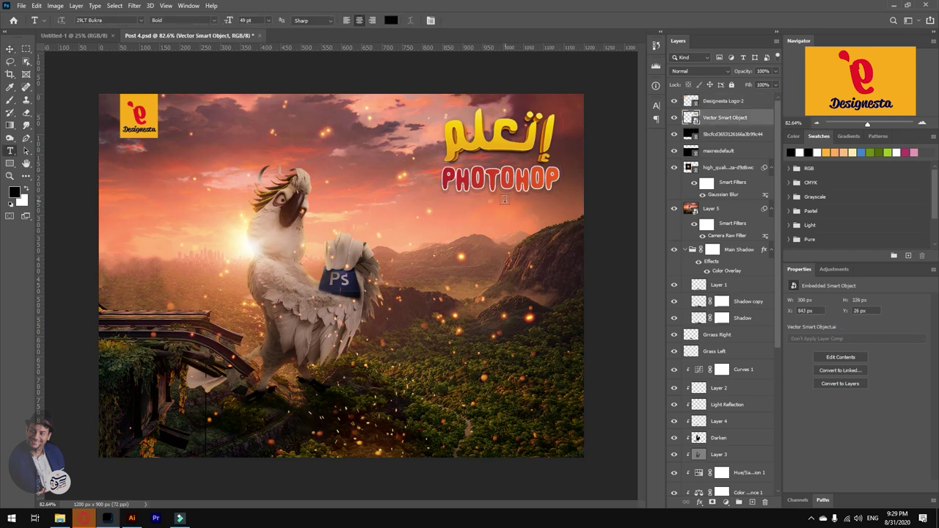
key("ctrl+t")
left_click_drag(501, 195, 537, 212)
key("Return")
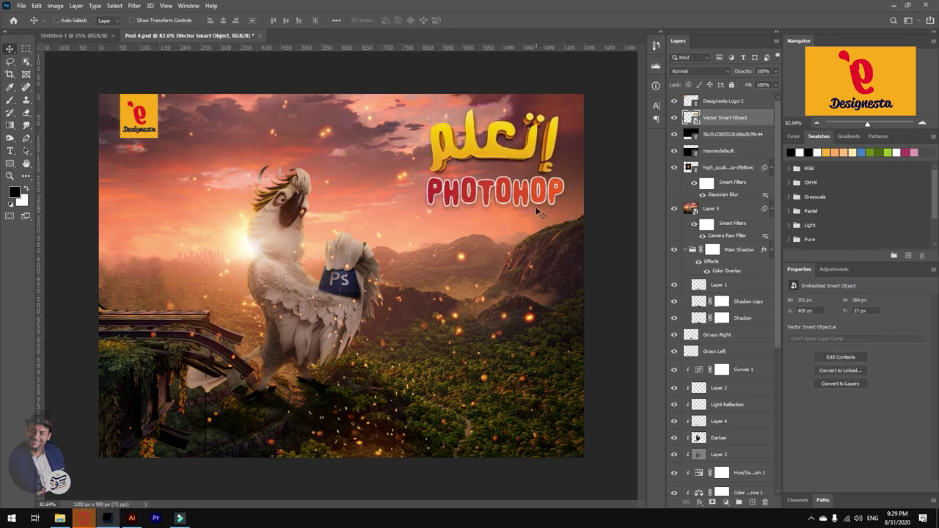
key("ctrl+s")
Export the composite for web as a 1200 × 900 px PNG-24 named Post-4 into the desktop's New folder.
key("ctrl+alt+shift+s")
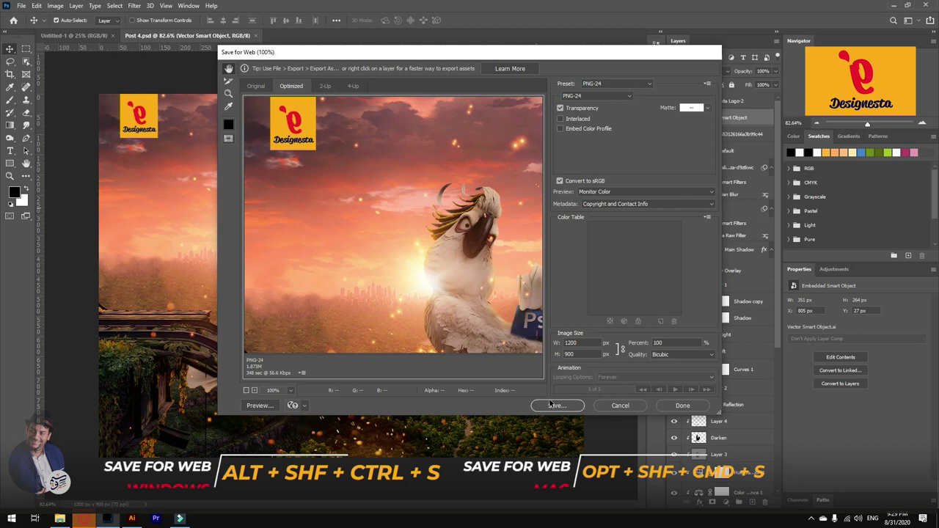
left_click(556, 405)
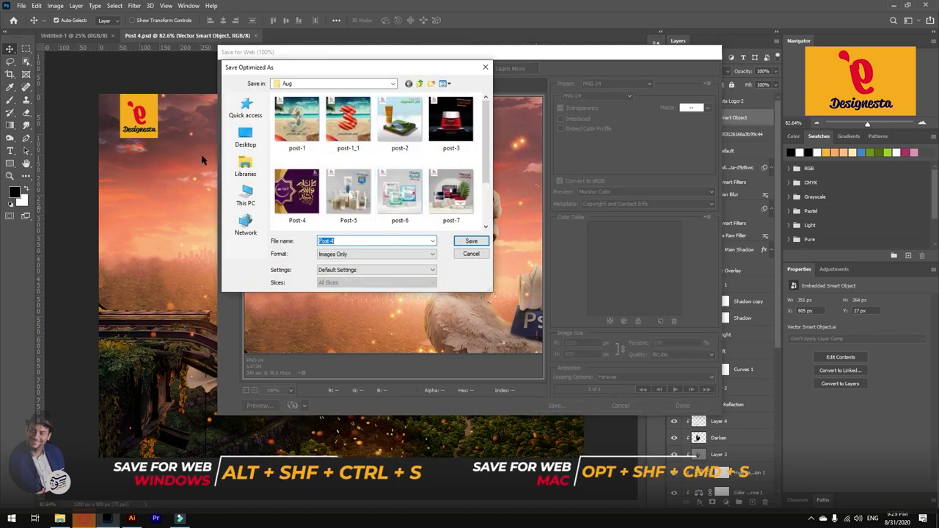
left_click(247, 143)
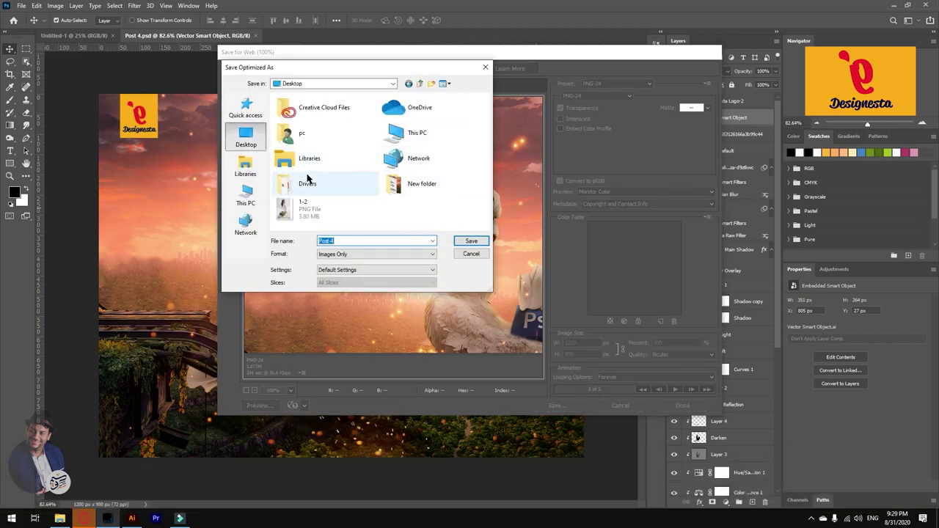
double_click(391, 186)
left_click(470, 242)
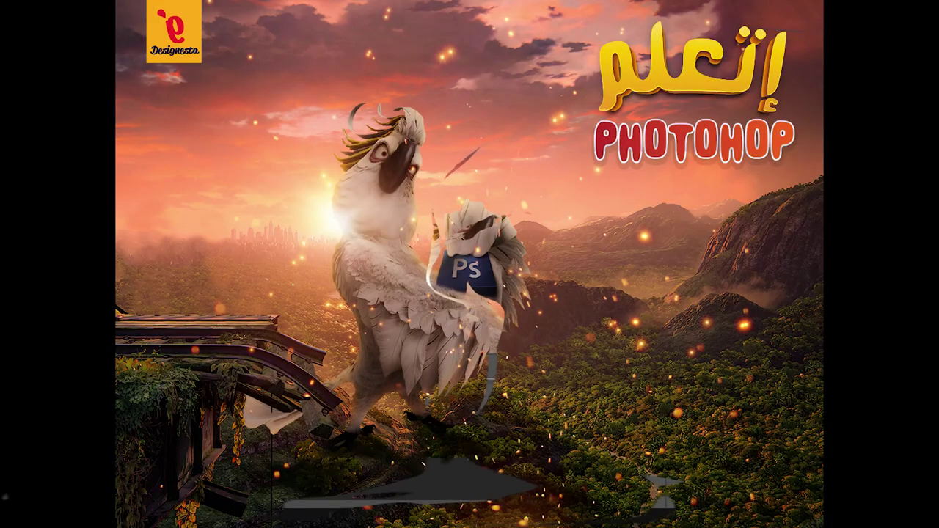